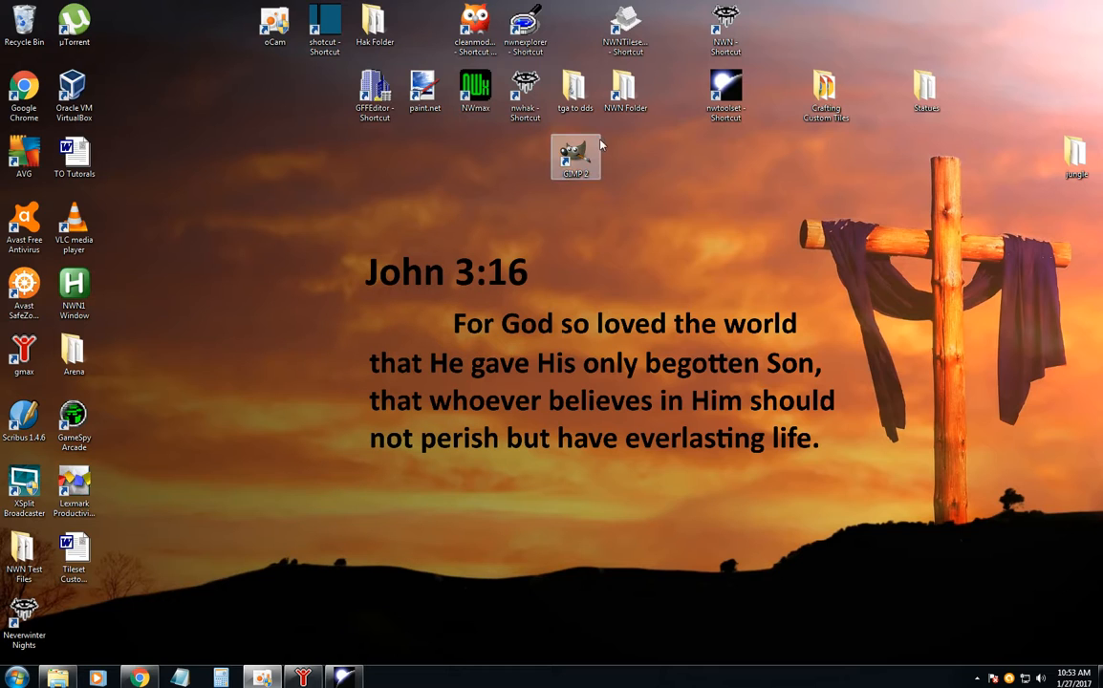
Switch to the Aurora Toolset and create a medium 8 by 8 area with the Rural tileset, keeping the modified area's changes.
left_click(345, 676)
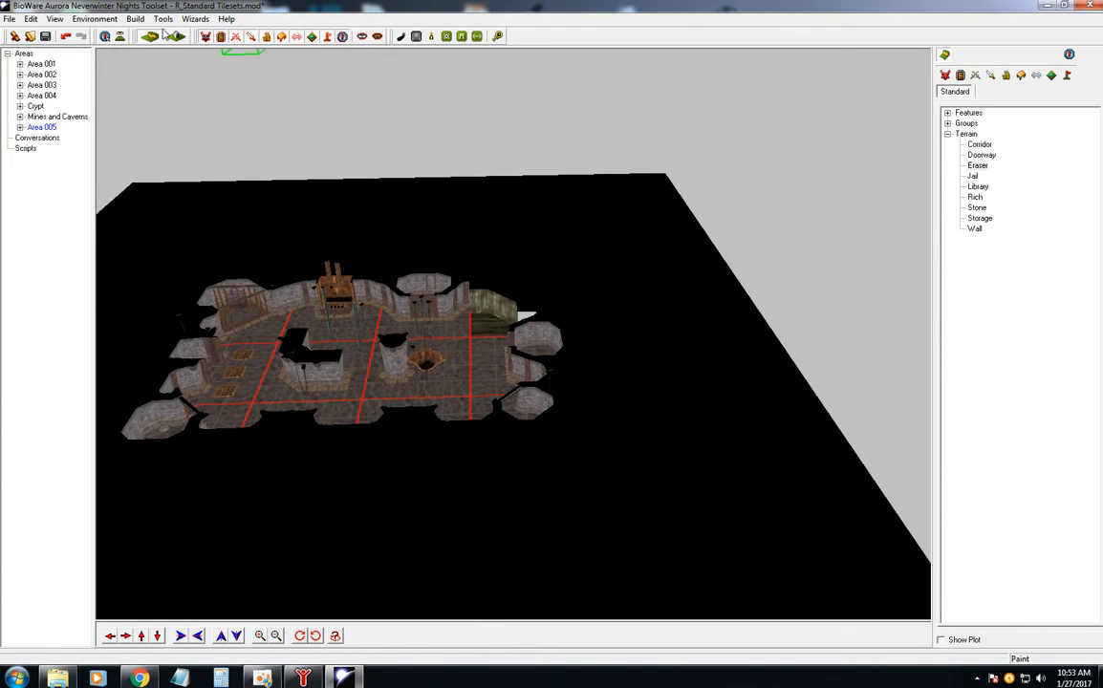
left_click(194, 18)
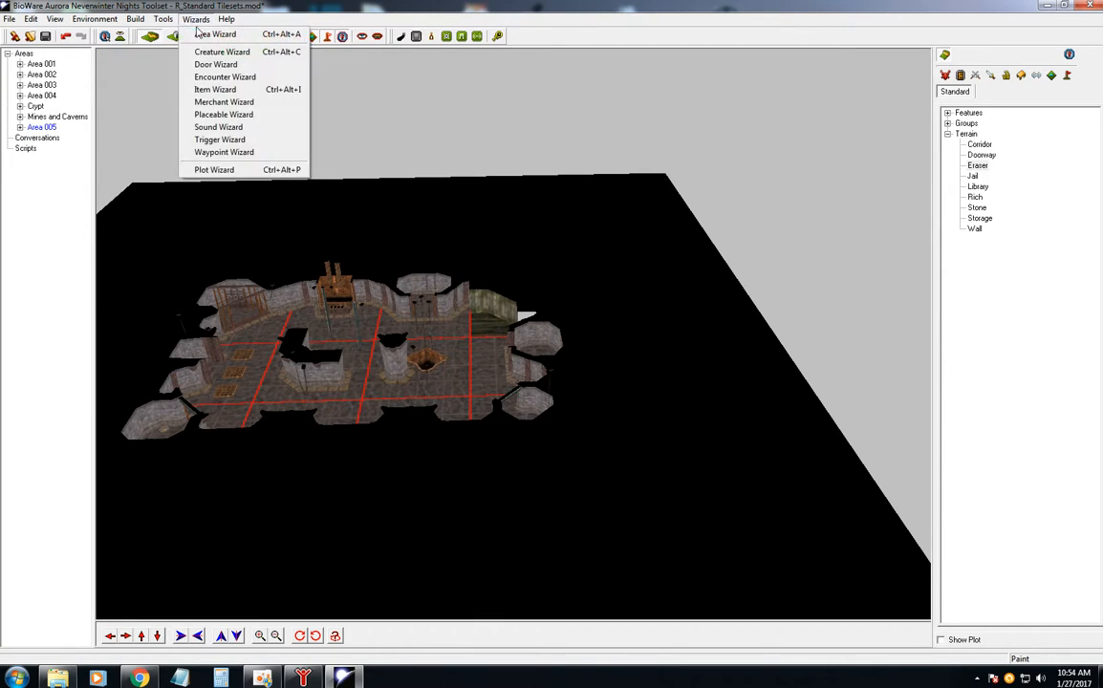
left_click(209, 29)
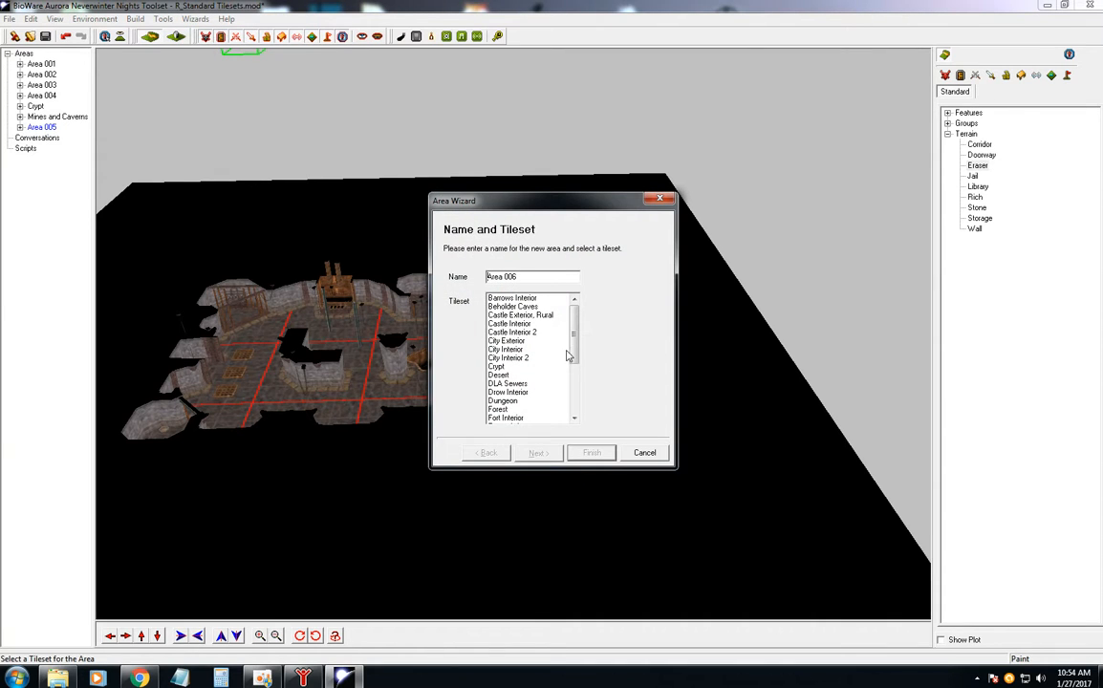
left_click_drag(574, 348, 574, 379)
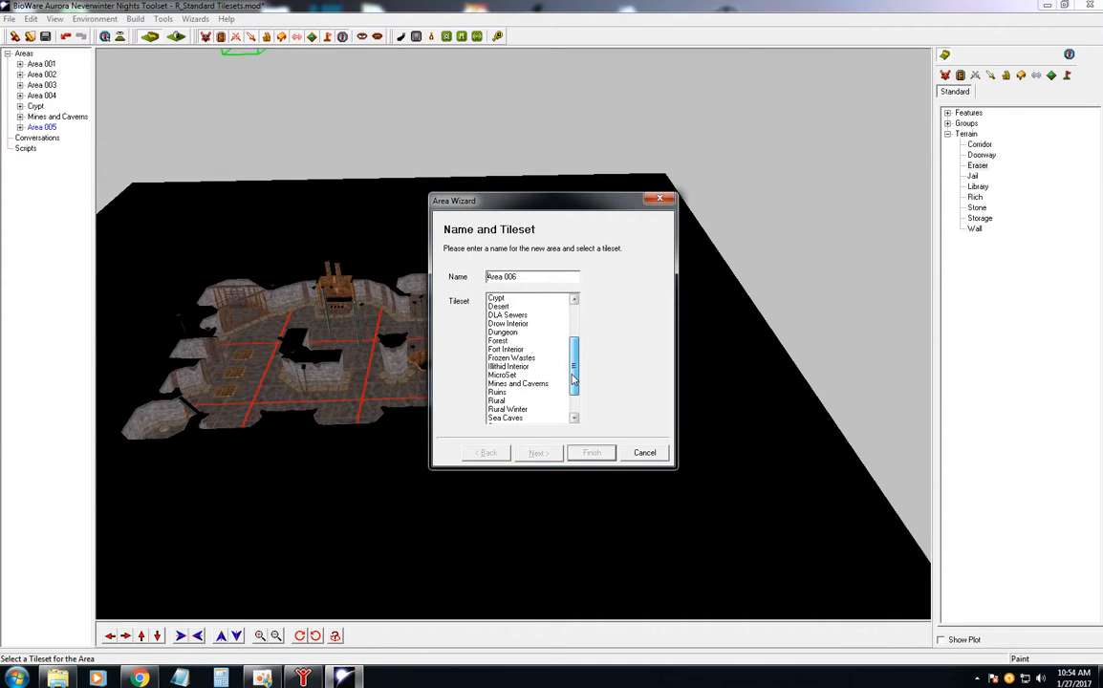
left_click(496, 400)
left_click(558, 453)
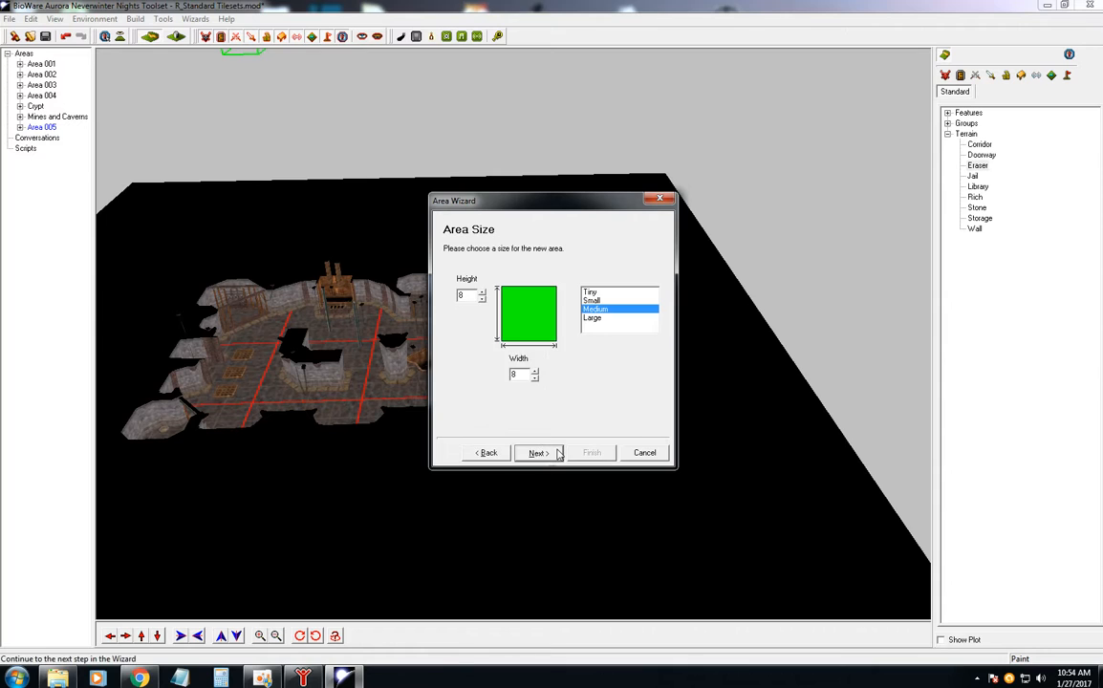
left_click(558, 453)
left_click(592, 453)
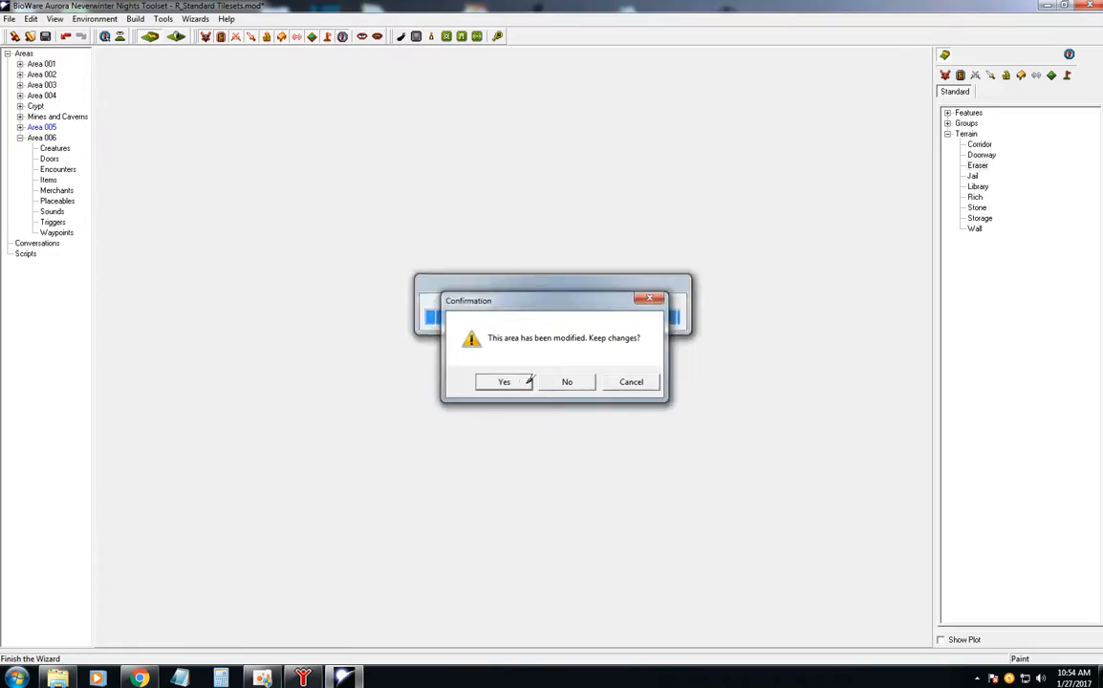
left_click(525, 382)
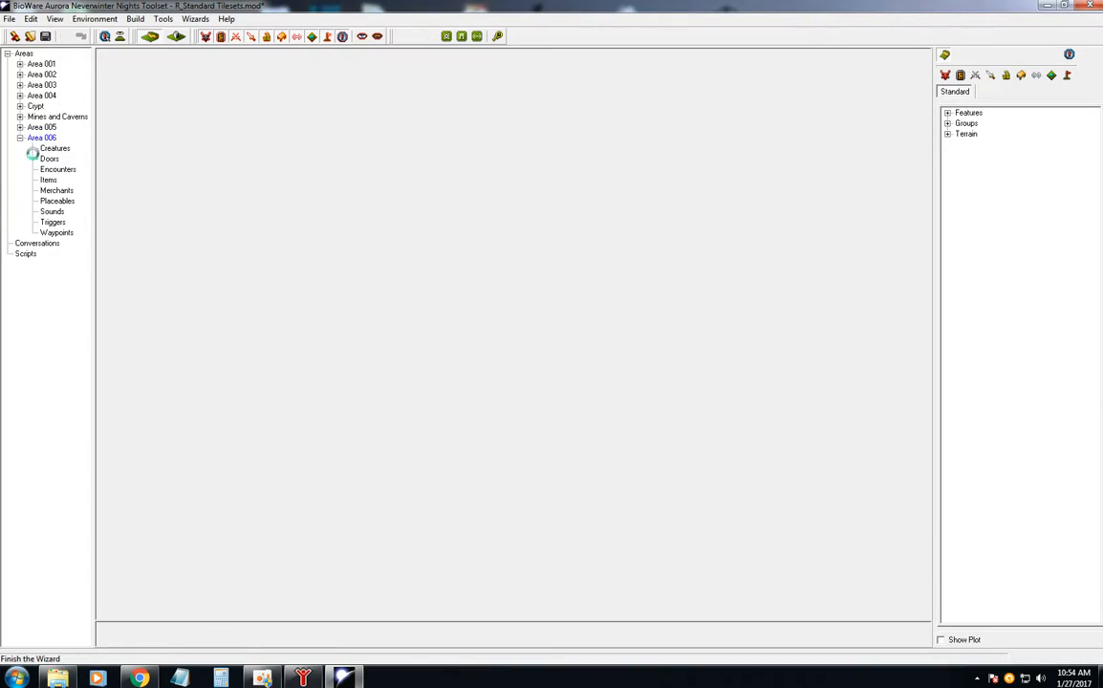
scroll(573, 304, "down", 5)
scroll(549, 308, "up", 6)
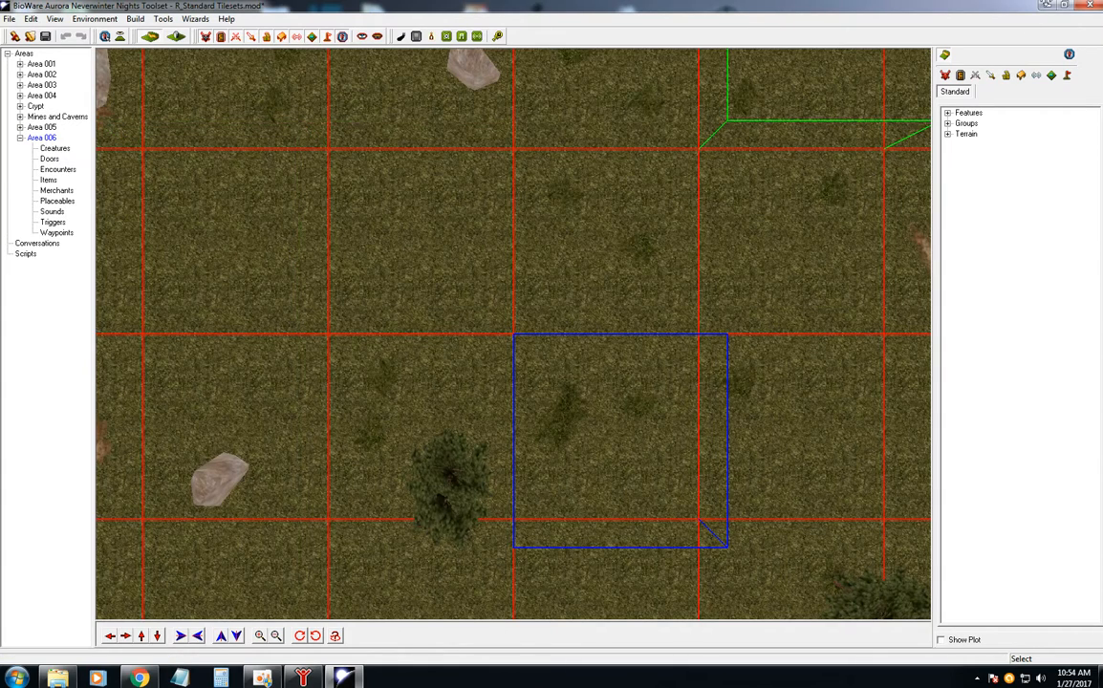
Open NWN Explorer and view the model ttr01_p03_01.mdl from data\aurora_ttr.bif in NWN Main Data.
left_click(1047, 6)
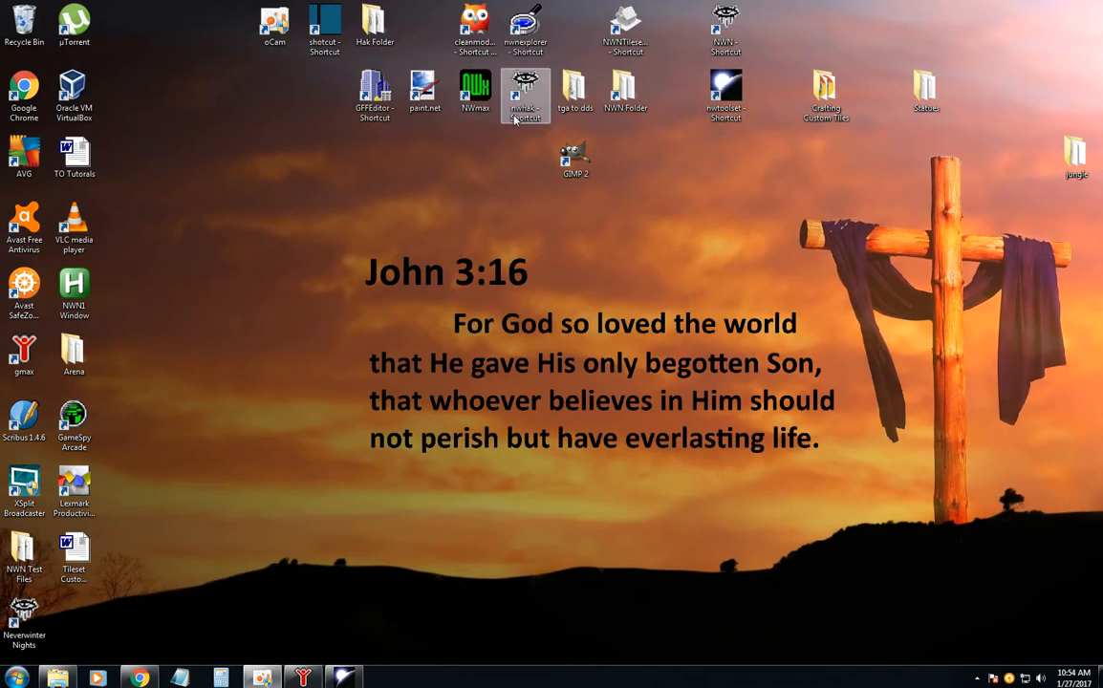
double_click(515, 27)
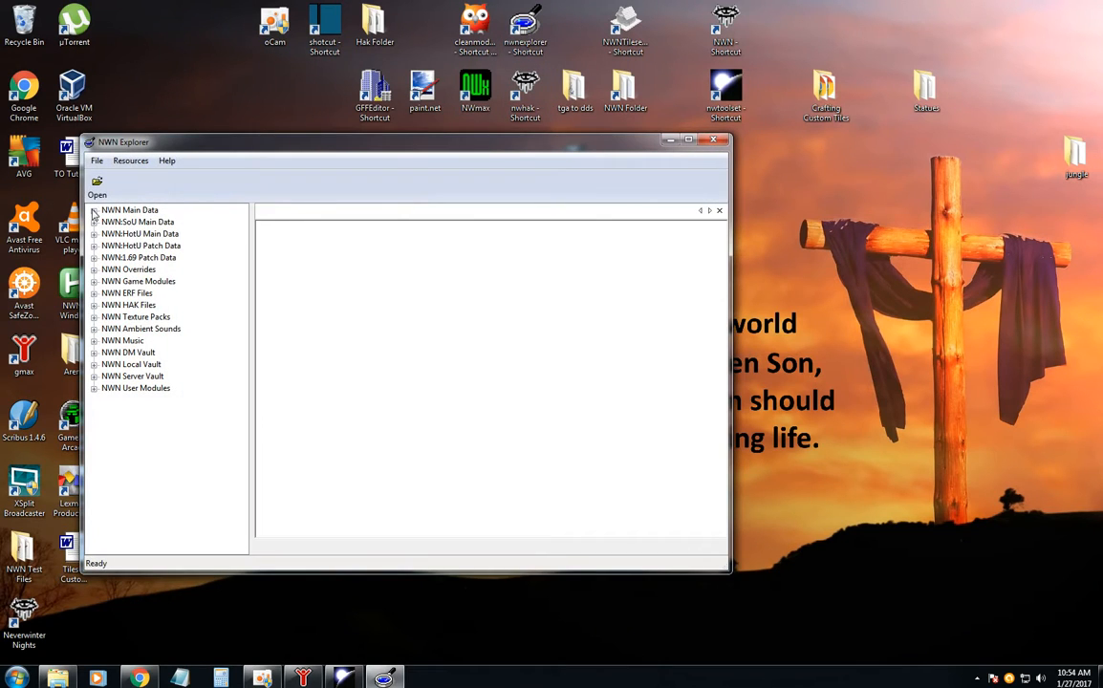
left_click(93, 211)
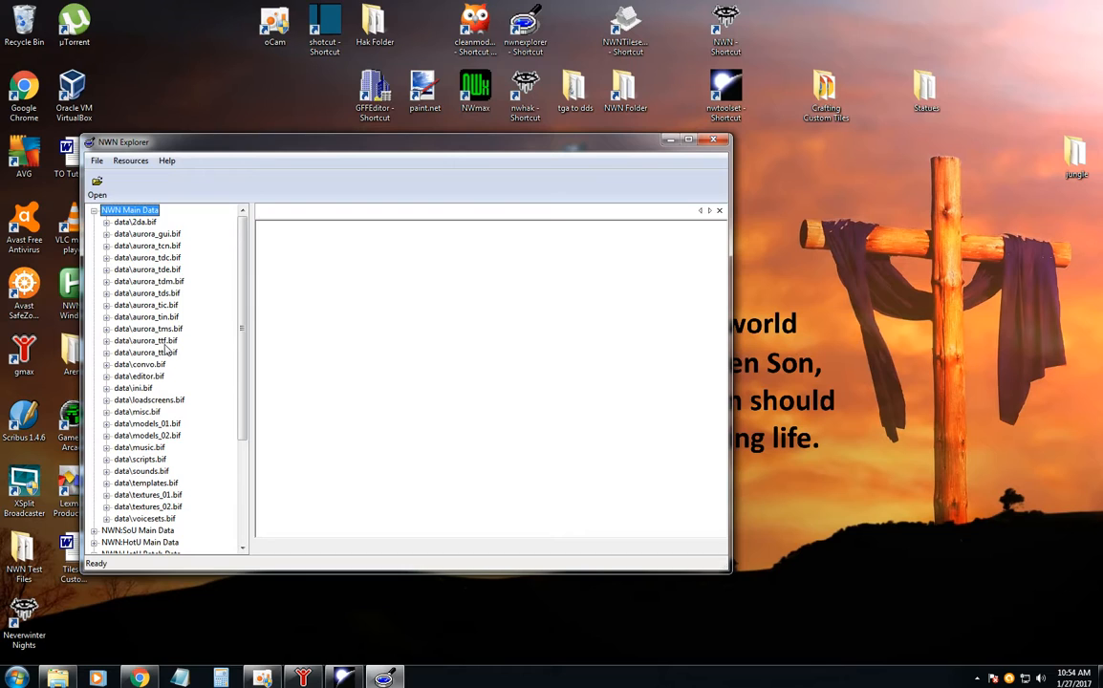
left_click(106, 352)
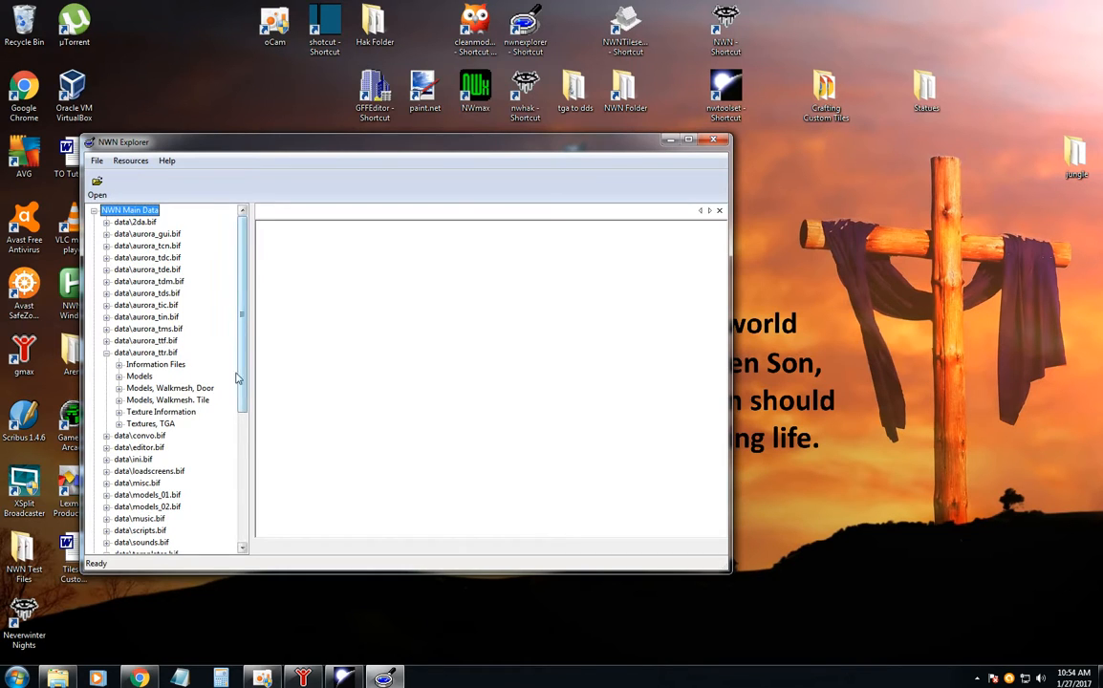
left_click(119, 377)
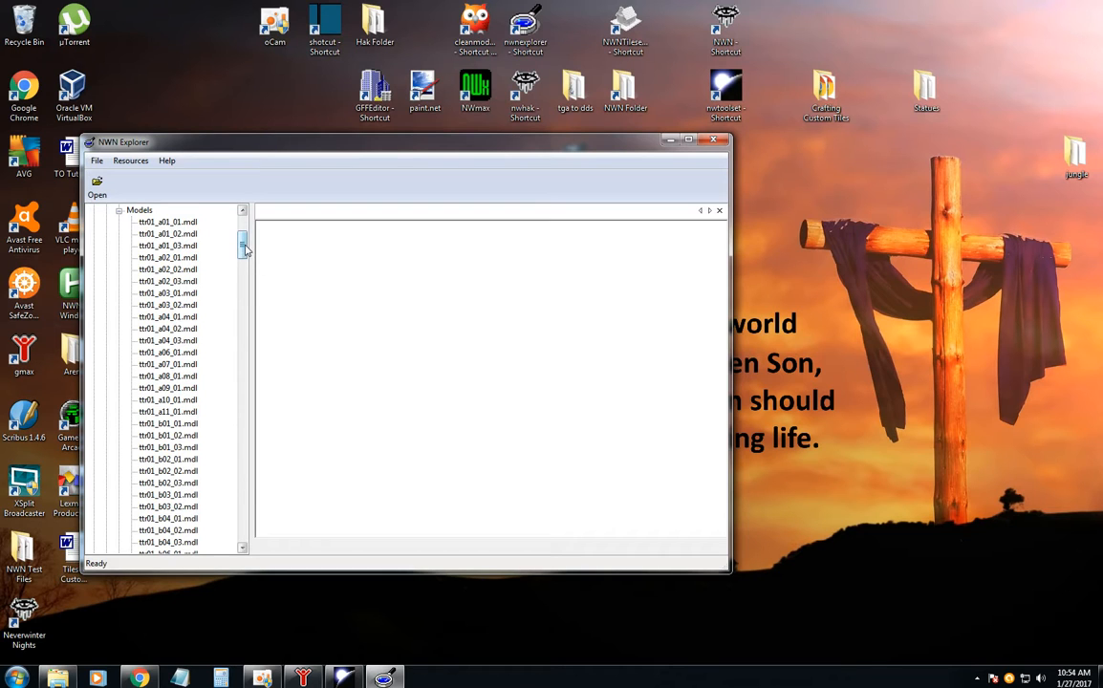
left_click_drag(244, 244, 241, 399)
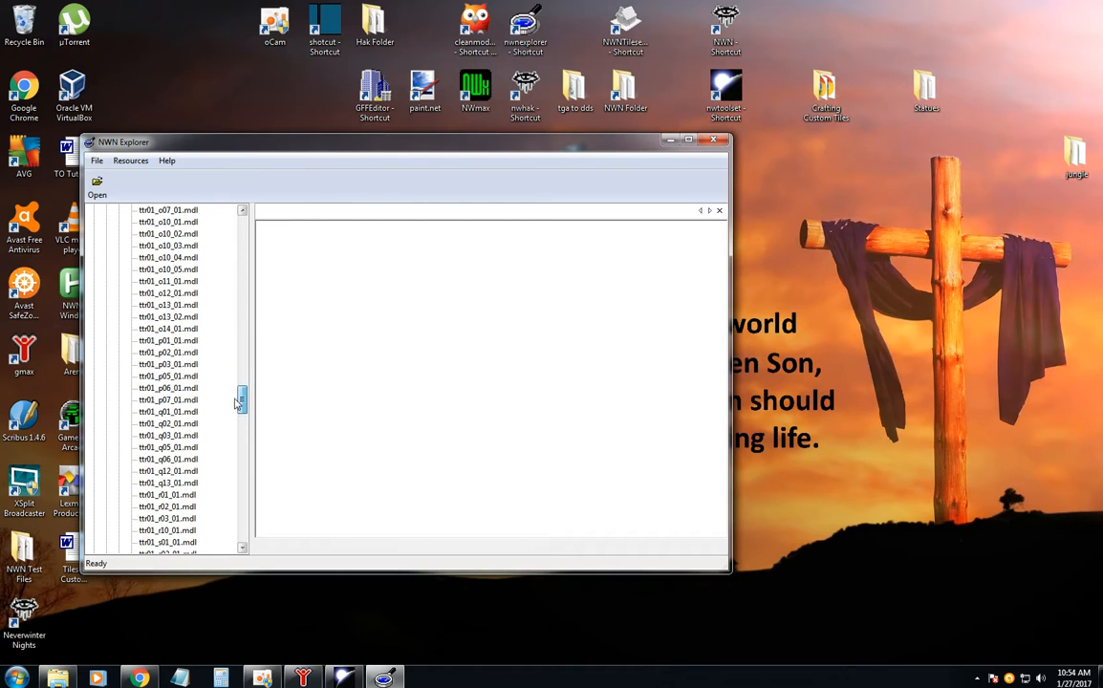
left_click(182, 364)
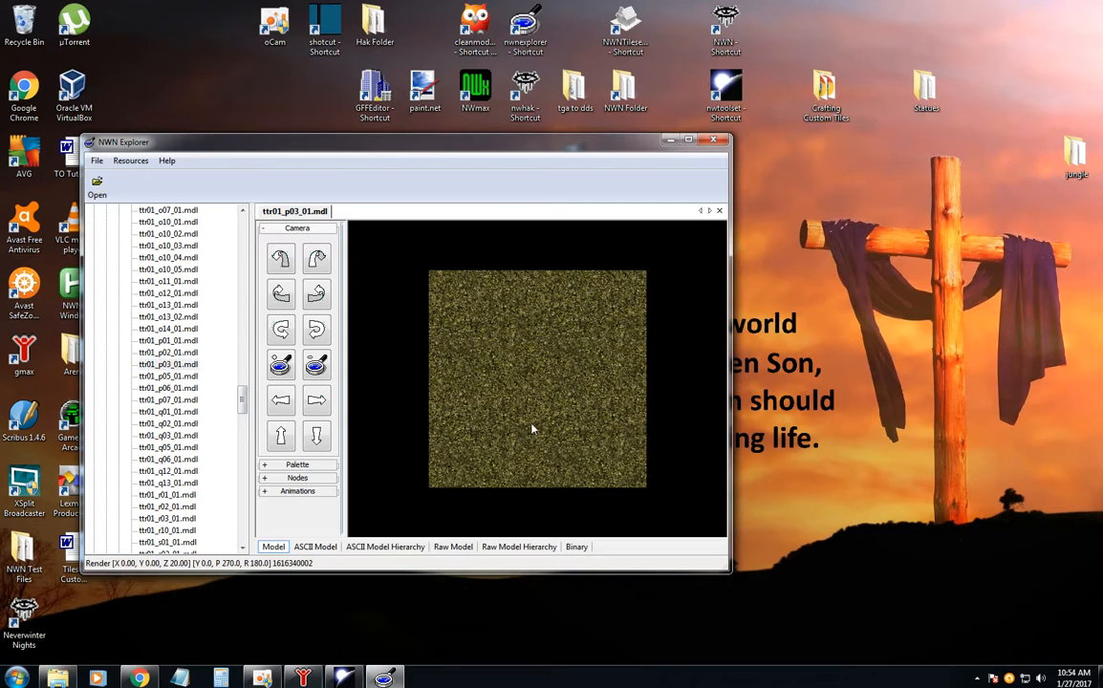
left_click_drag(532, 423, 531, 384)
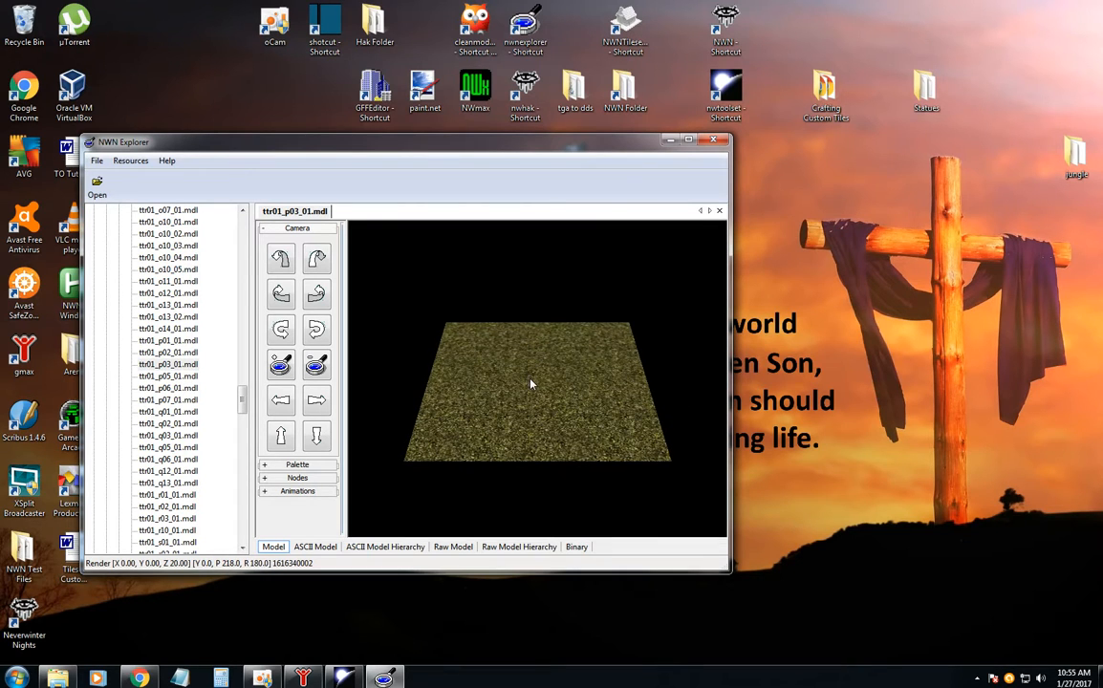
Export ttr01_p03_01.mdl into the existing Rural folder, replacing the file of the same name.
right_click(197, 368)
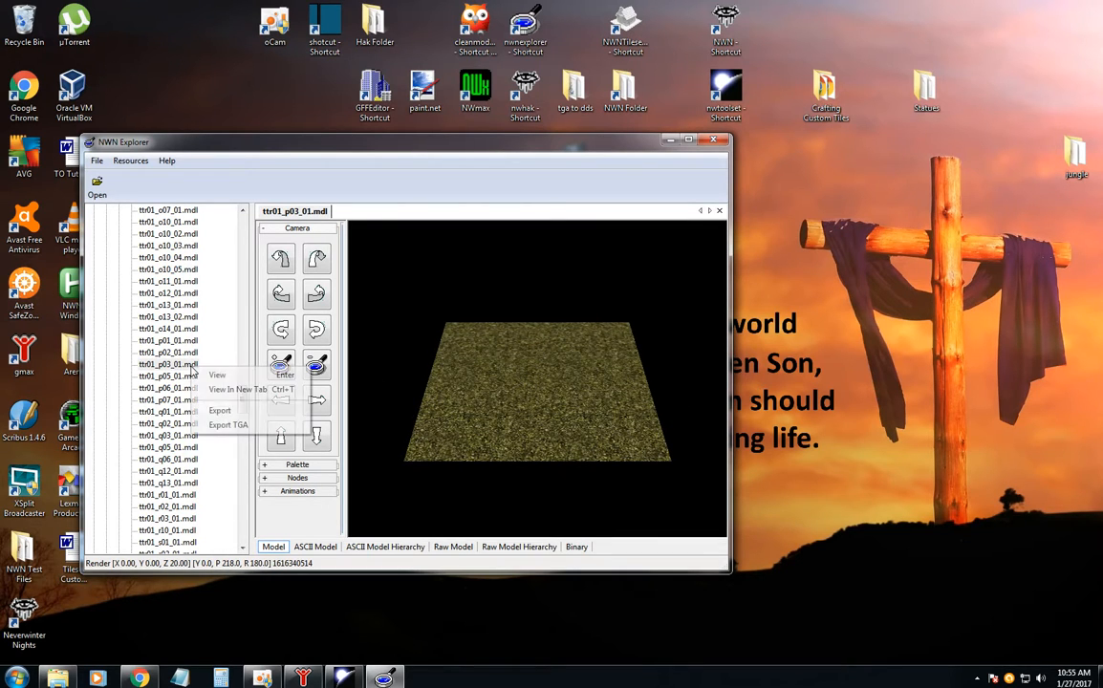
left_click(256, 413)
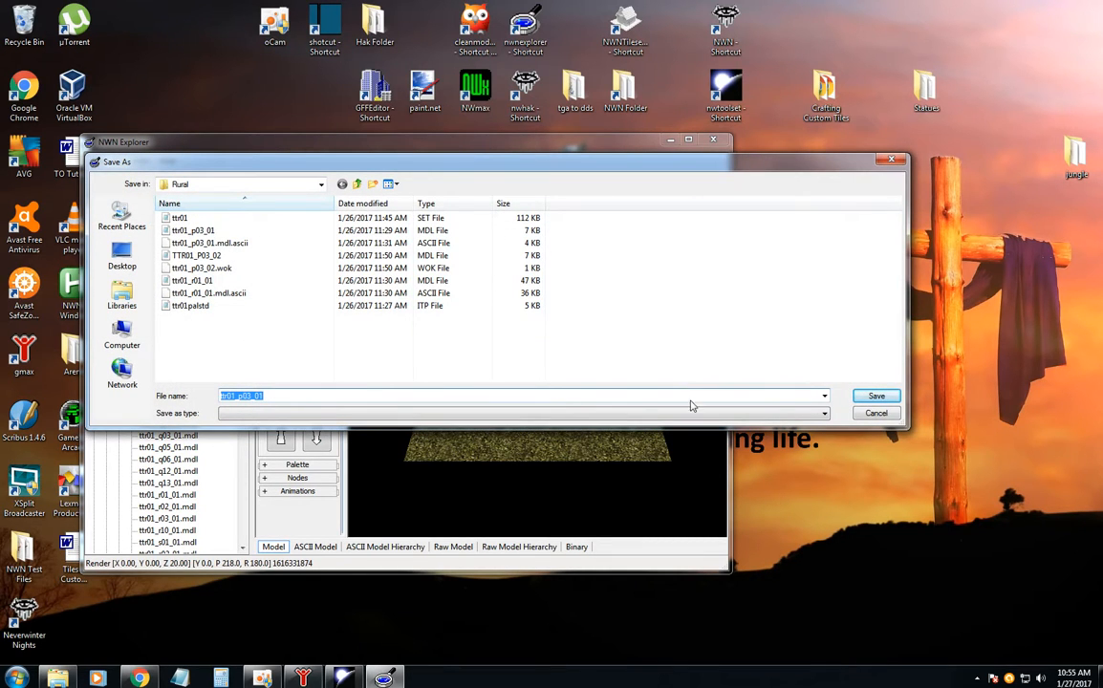
left_click(876, 397)
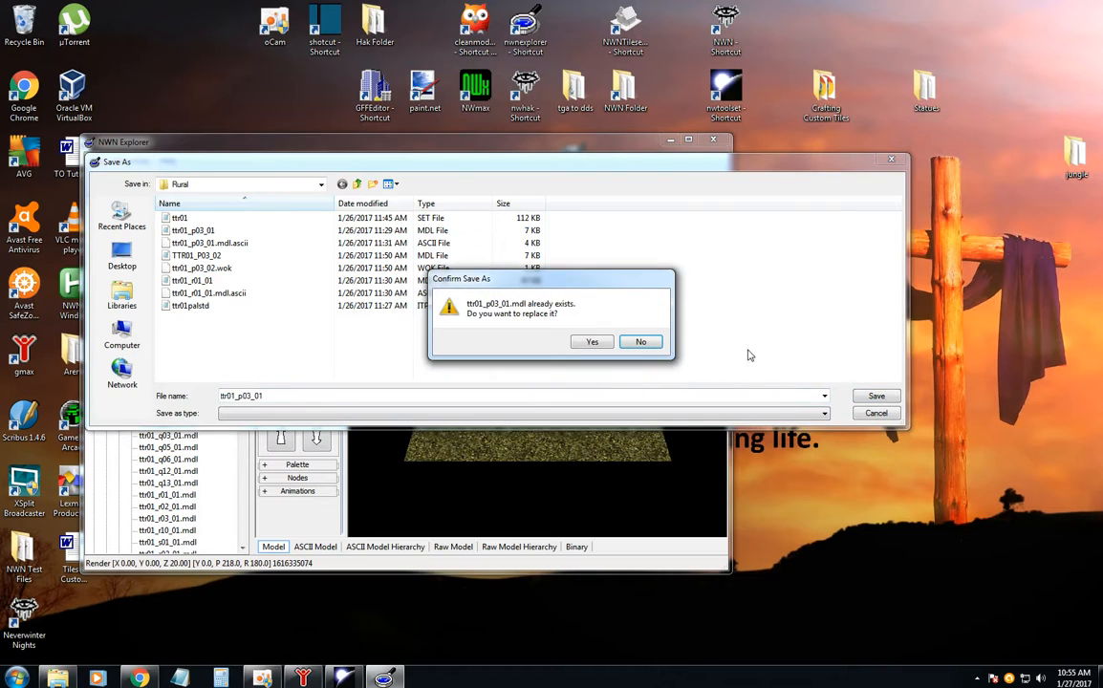
left_click(594, 343)
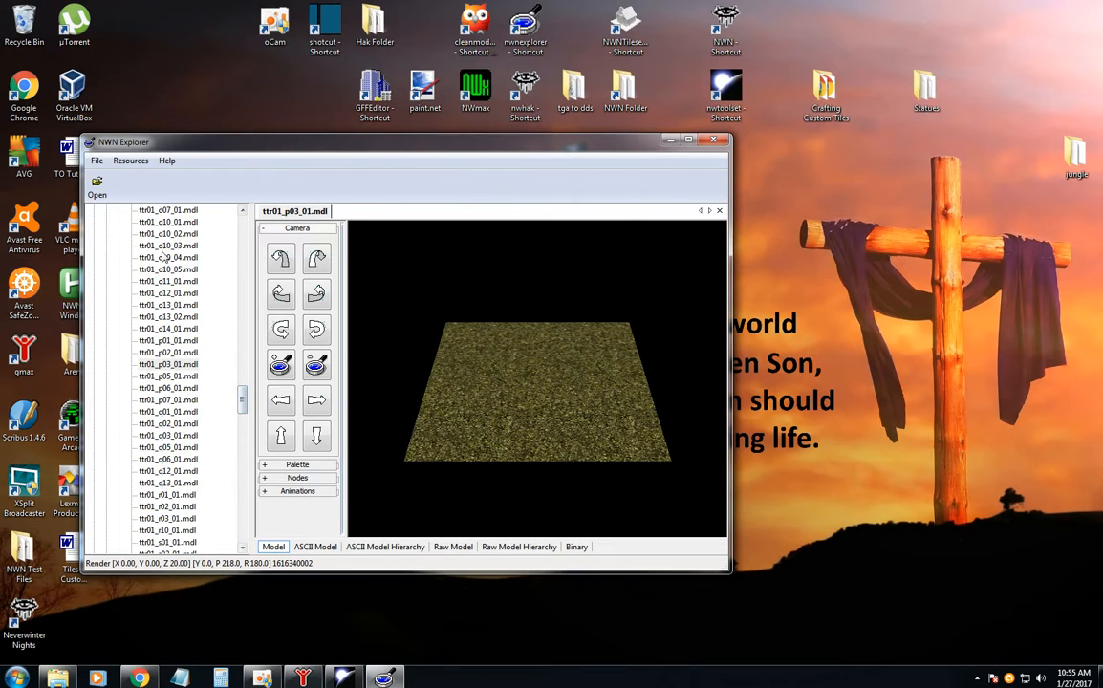
Start another export of ttr01_p03_01.mdl and delete the old Rural folder from Standard Tilesets.
right_click(178, 366)
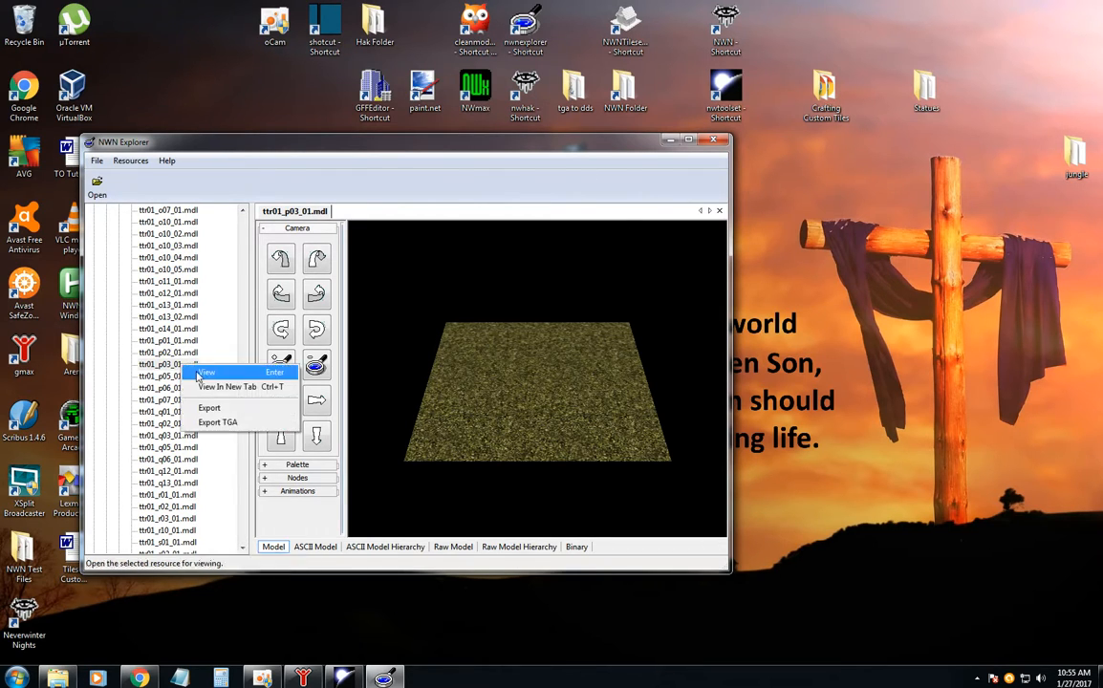
left_click(211, 409)
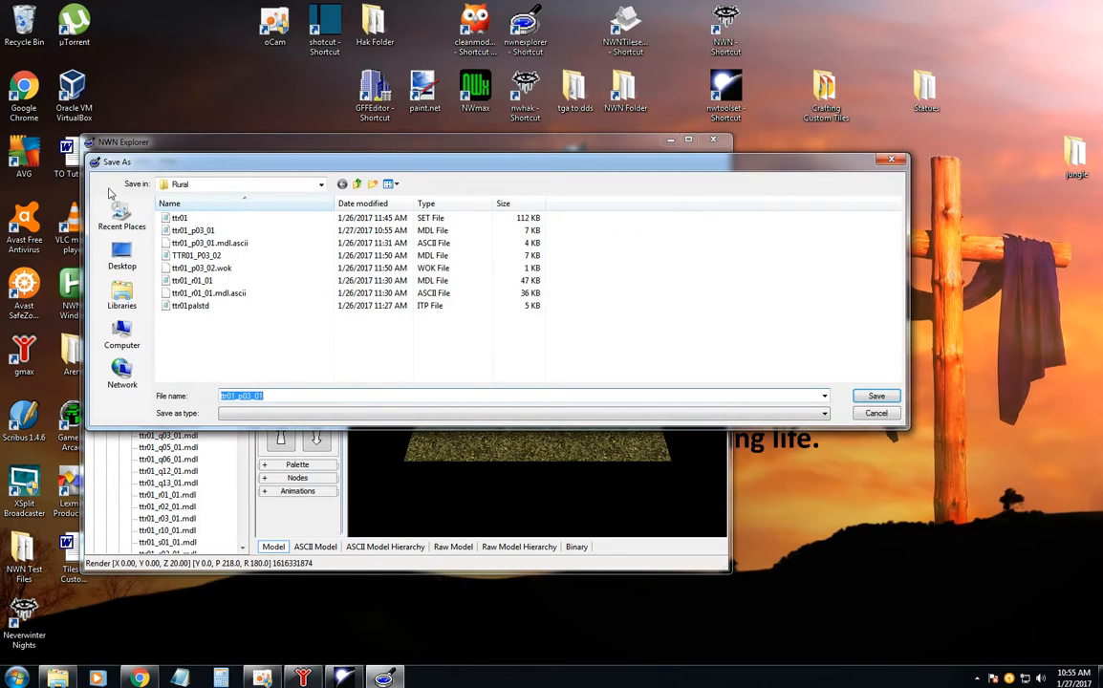
left_click(356, 185)
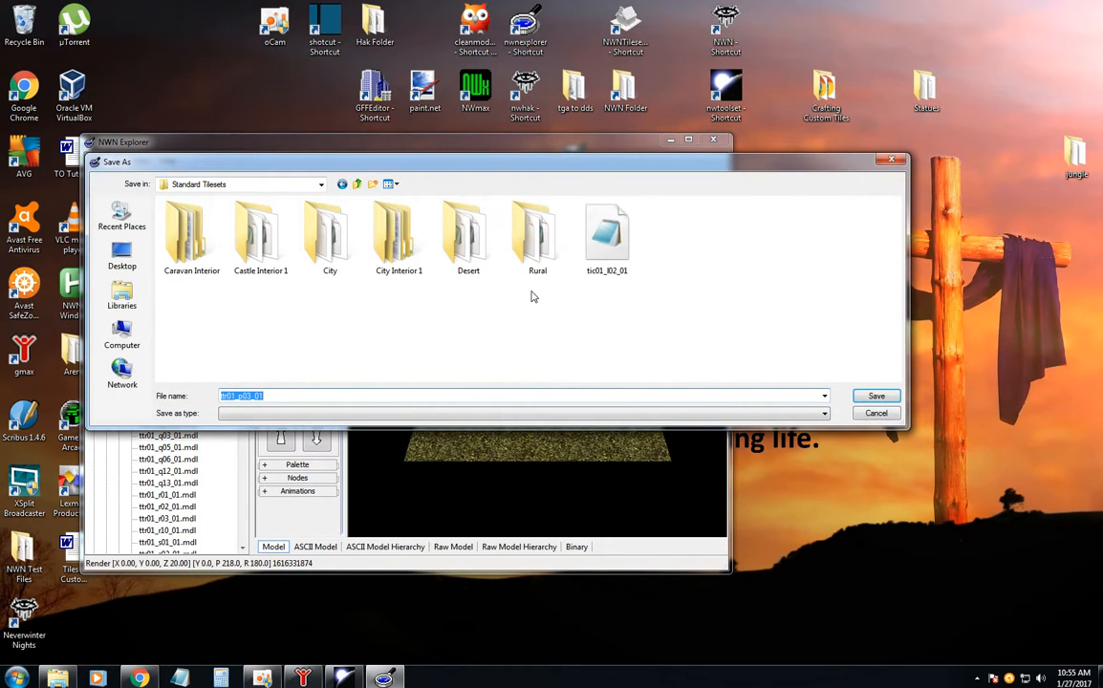
left_click(536, 238)
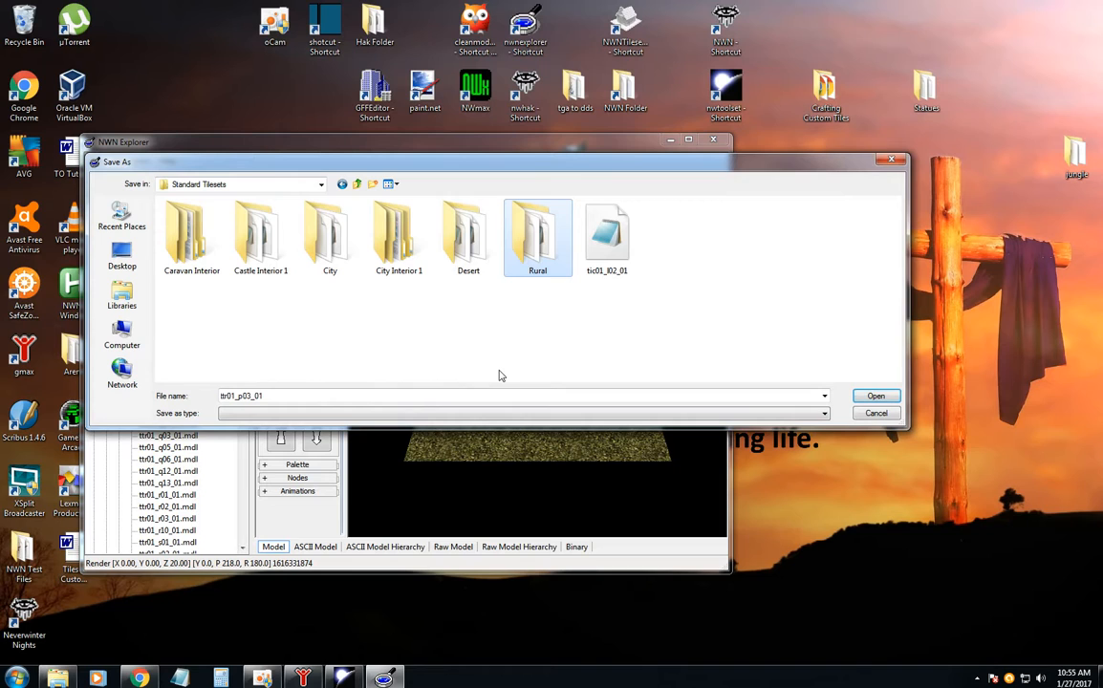
key("Delete")
left_click(608, 388)
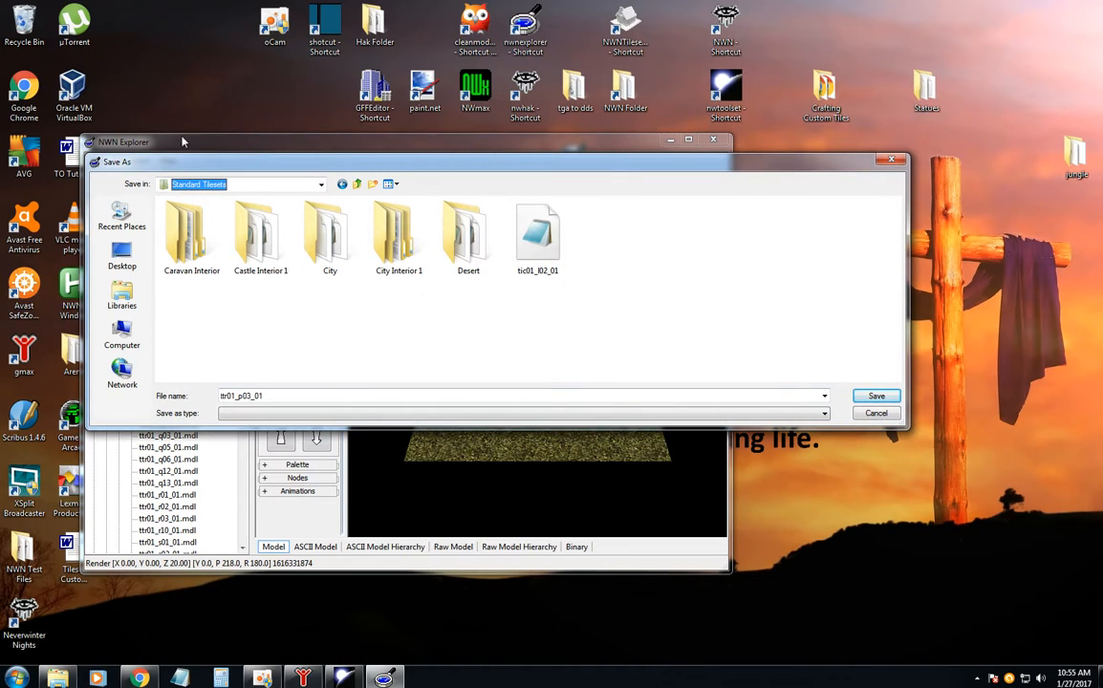
Create a new folder named Rural in Standard Tilesets and save the exported ttr01_p03_01.mdl model in it.
right_click(254, 311)
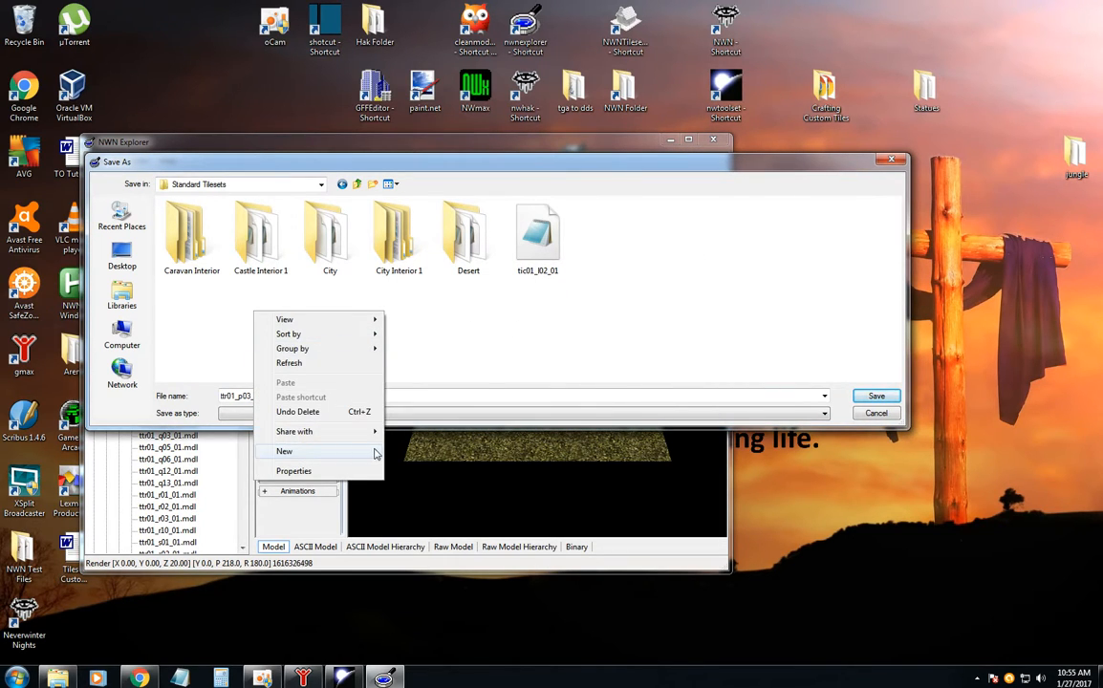
mouse_move(375, 454)
left_click(413, 450)
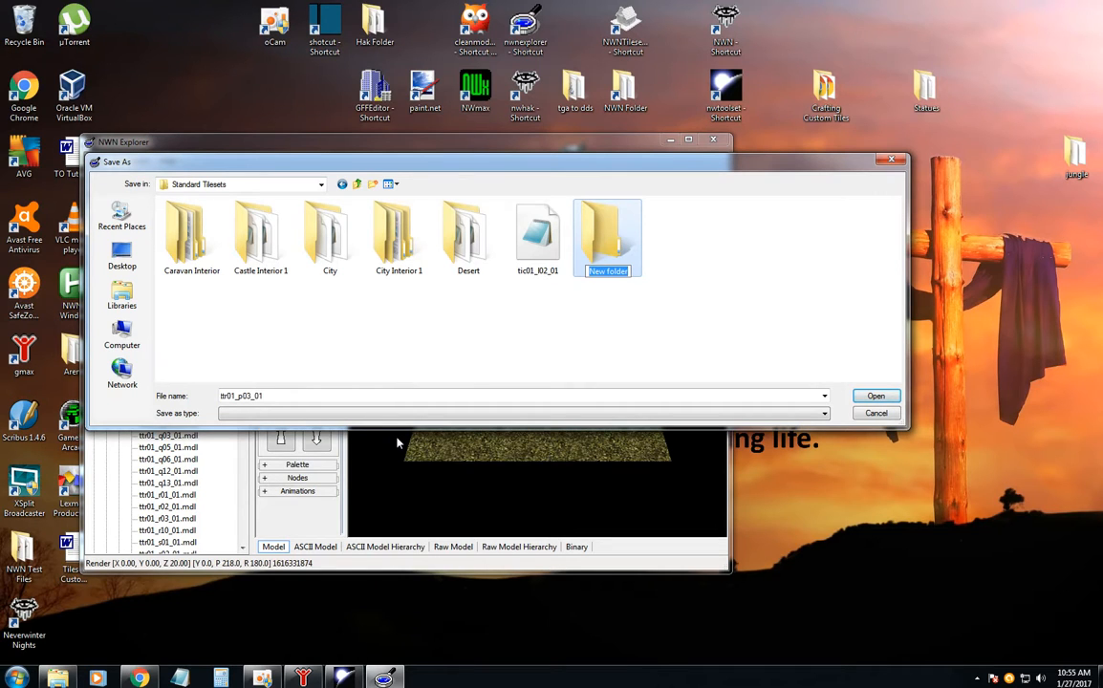
type("Rural")
double_click(620, 220)
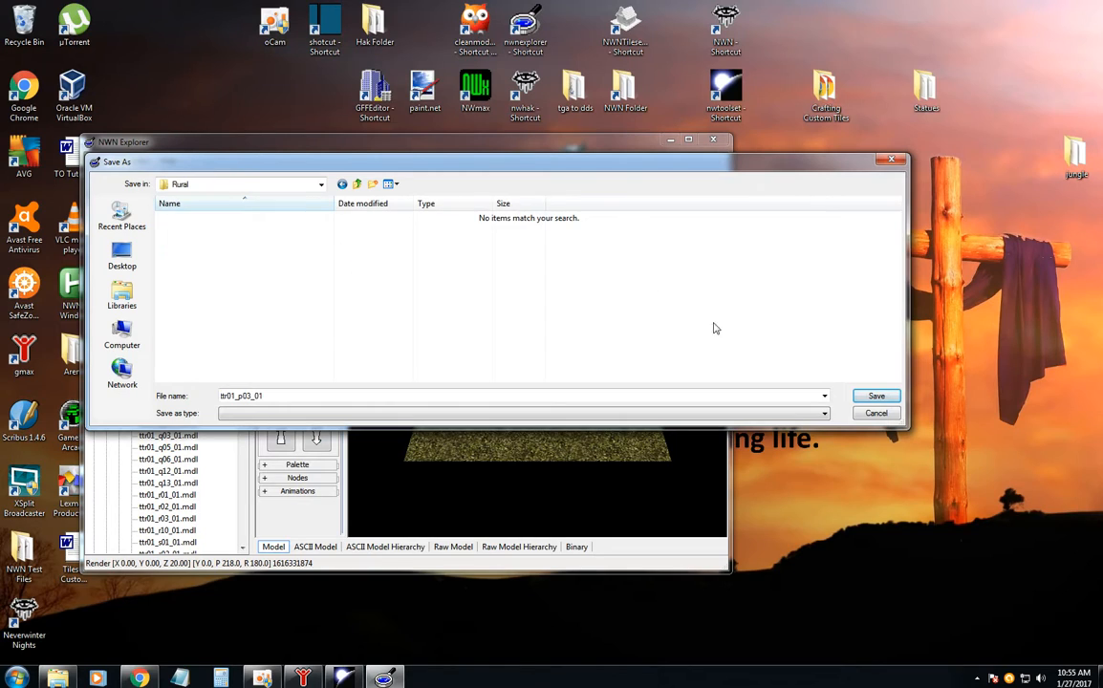
left_click(877, 397)
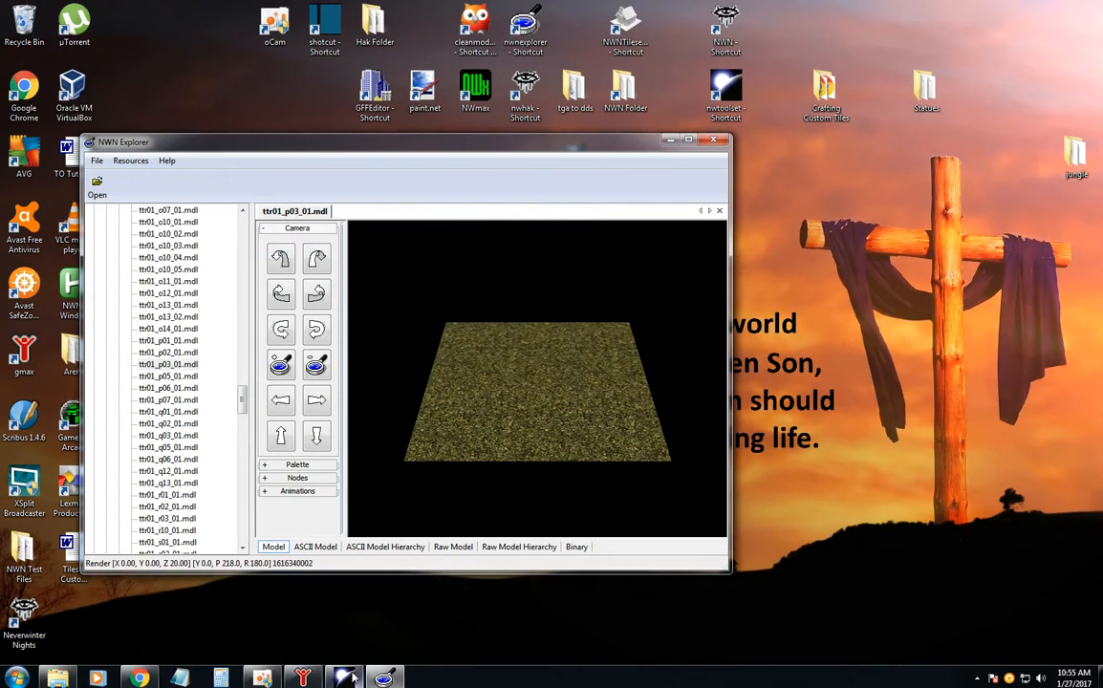
Check the rock tile's model name in the toolset area, and inspect ttr01_r01_01.mdl from several angles in NWN Explorer.
left_click(262, 677)
scroll(266, 442, "down", 3)
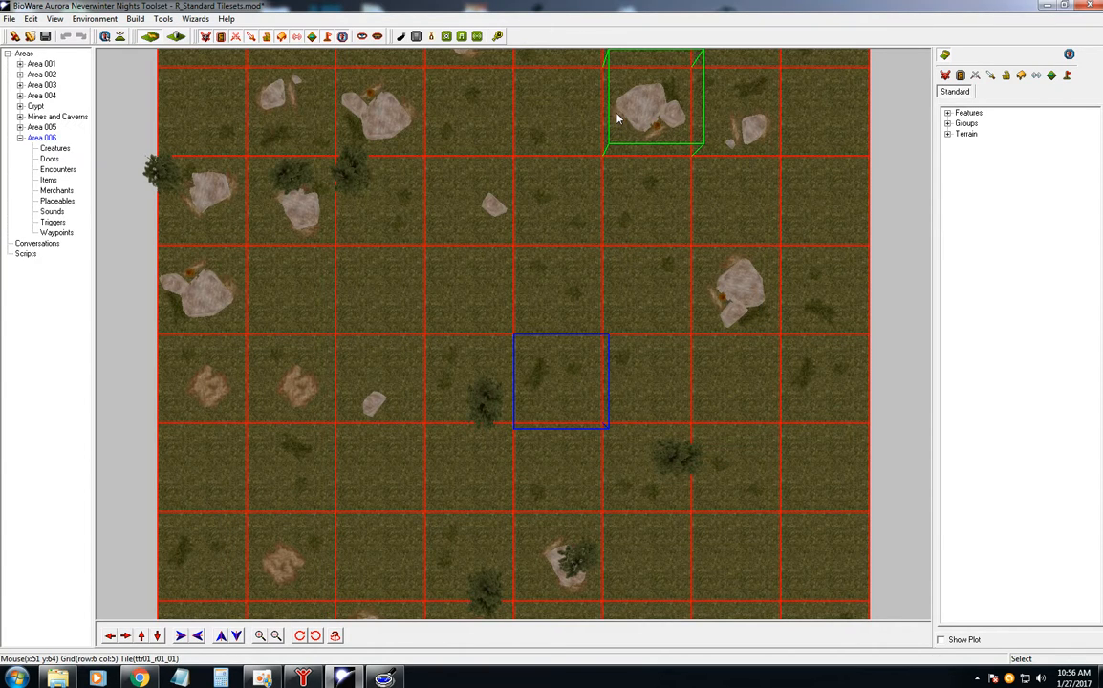
left_click(372, 682)
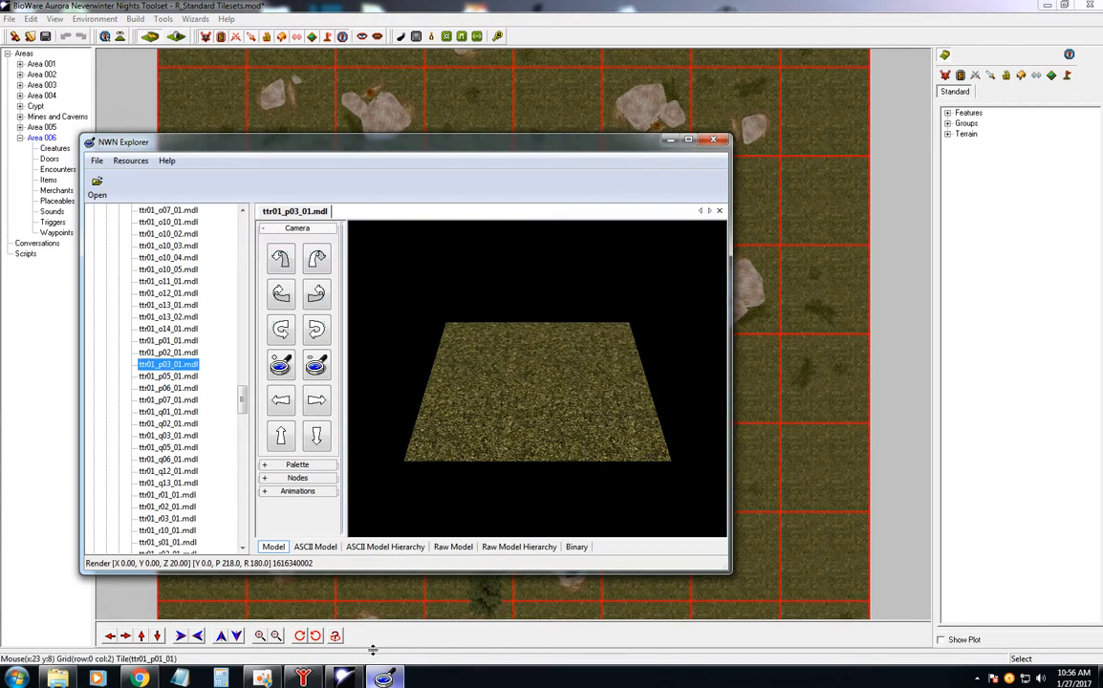
left_click_drag(244, 402, 243, 411)
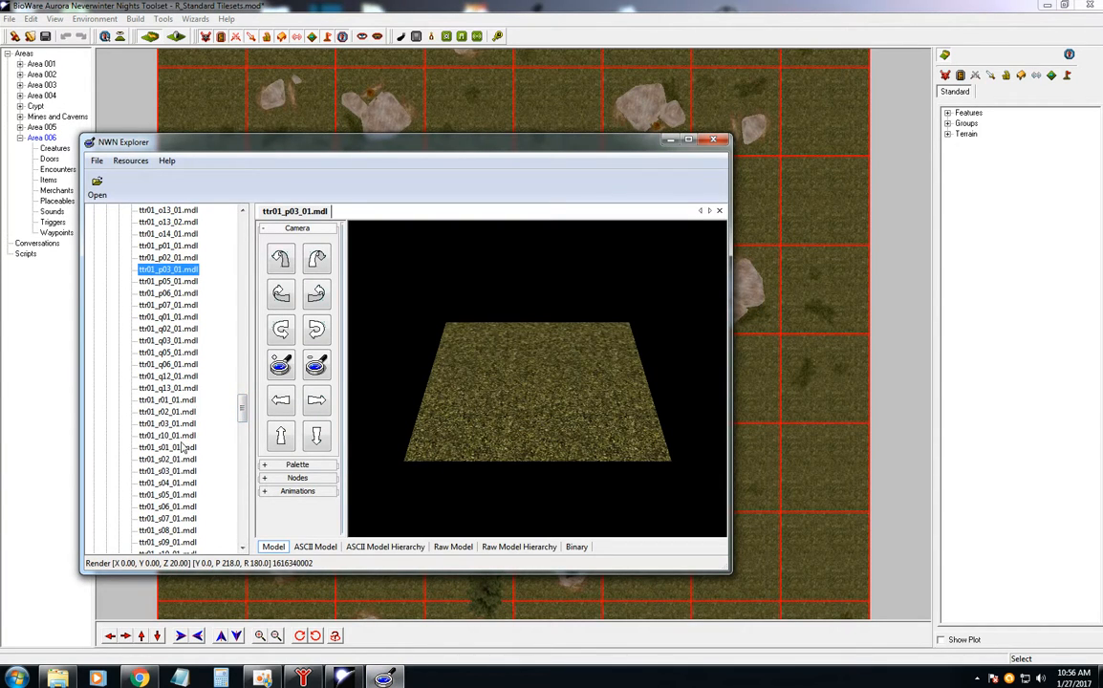
left_click(182, 401)
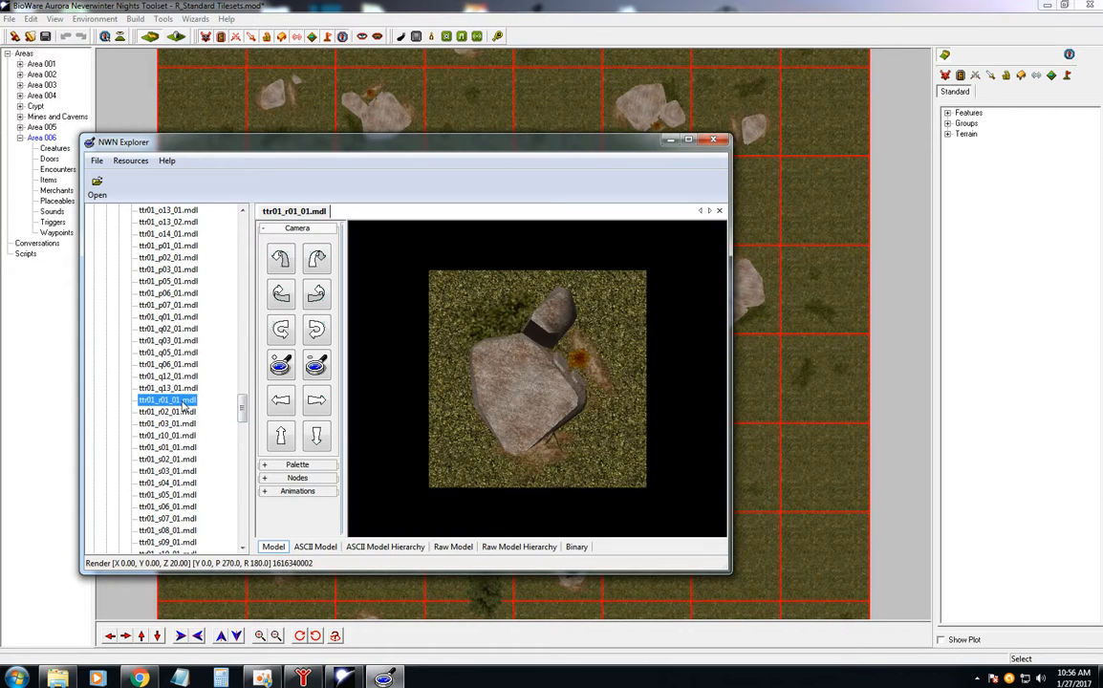
left_click_drag(513, 402, 540, 396)
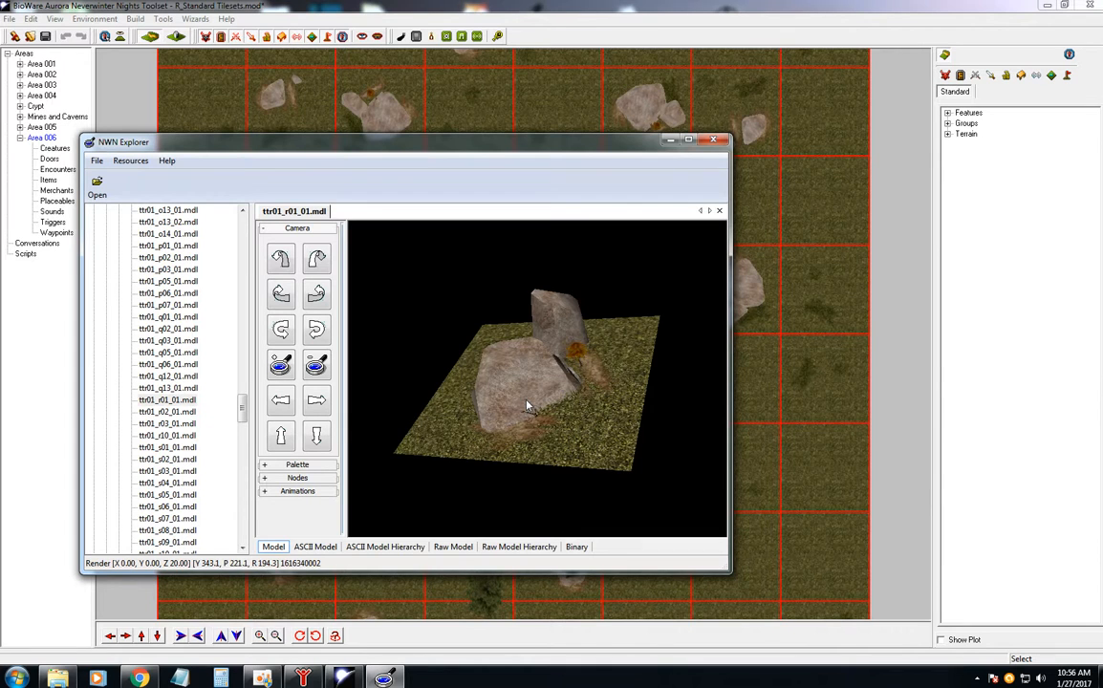
mouse_move(525, 406)
left_mouse_down()
mouse_move(574, 418)
mouse_move(509, 444)
mouse_move(524, 399)
left_mouse_up()
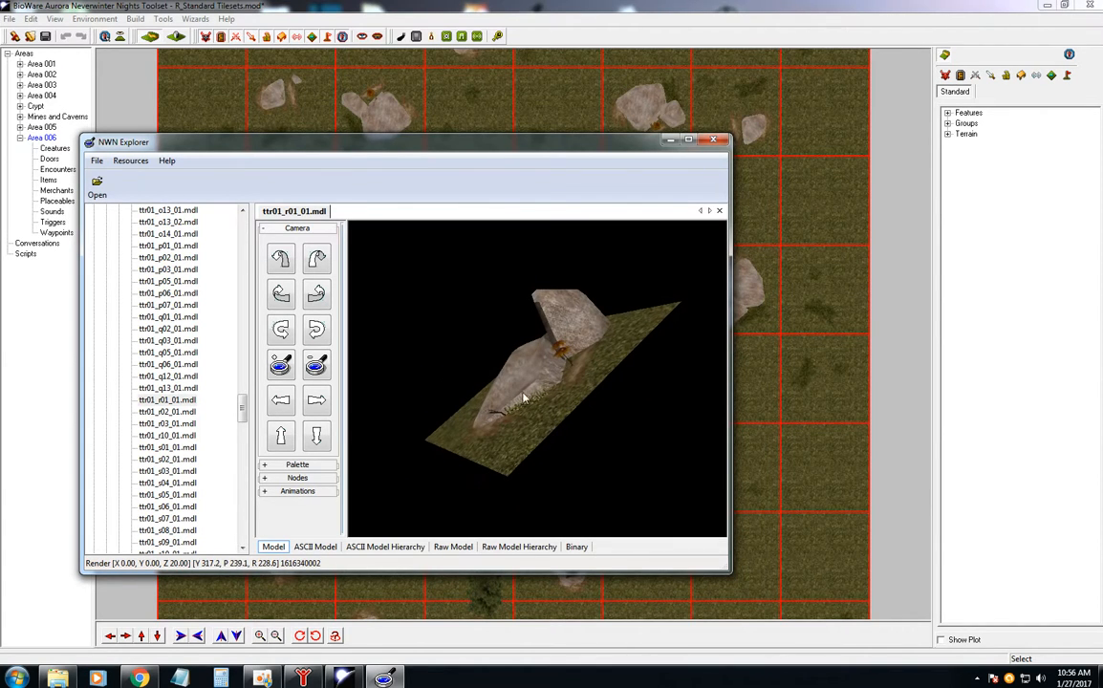
Export ttr01_r01_01.mdl from NWN Explorer into the Rural folder, and collapse the Models list under aurora_ttr.bif.
right_click(188, 401)
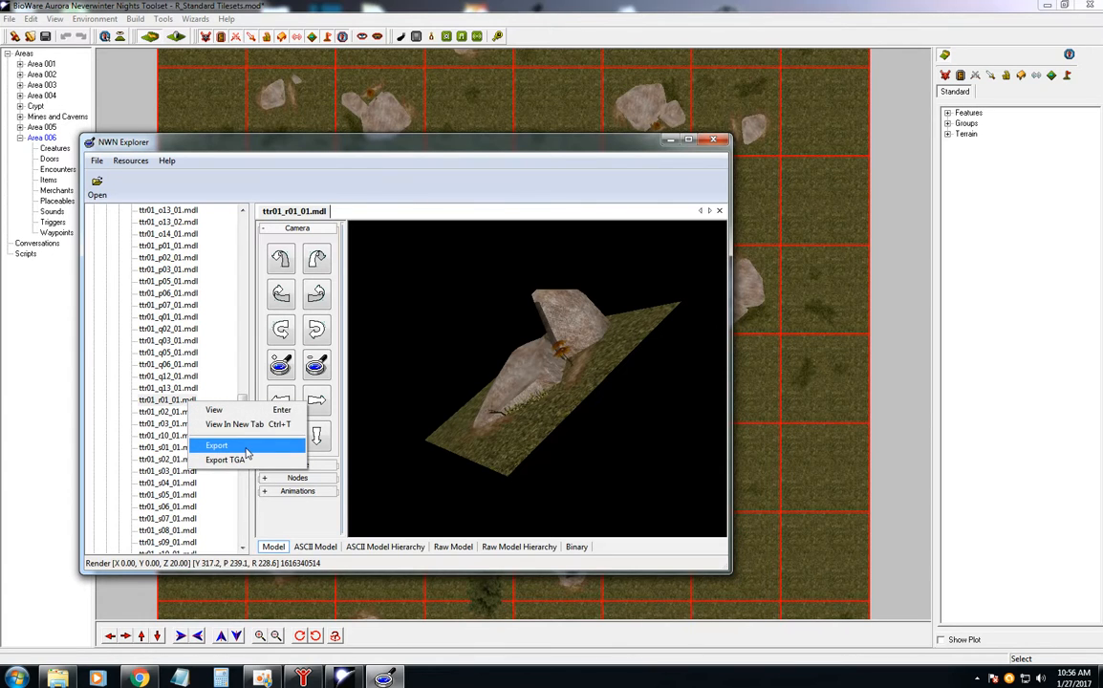
left_click(250, 445)
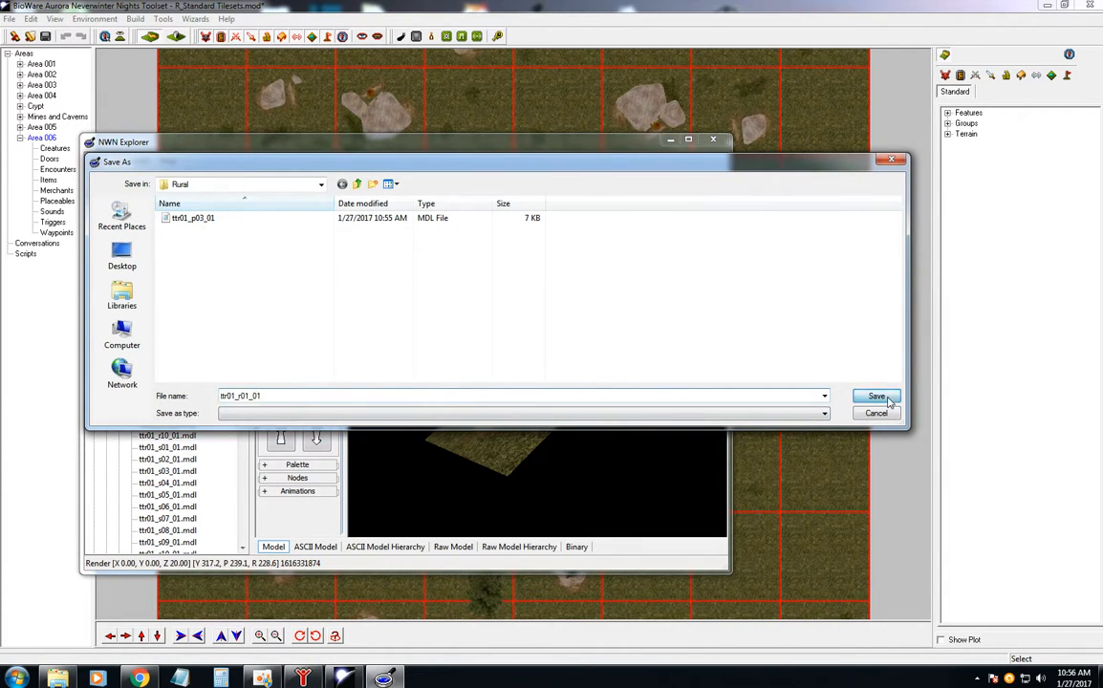
left_click(876, 395)
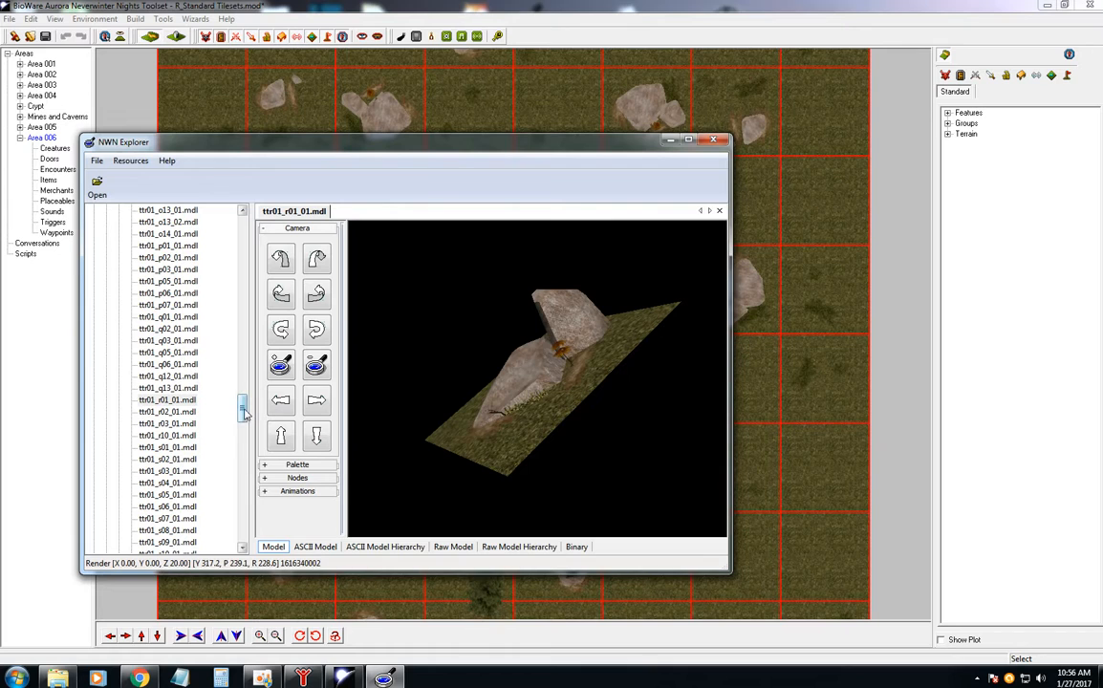
left_click_drag(242, 406, 246, 237)
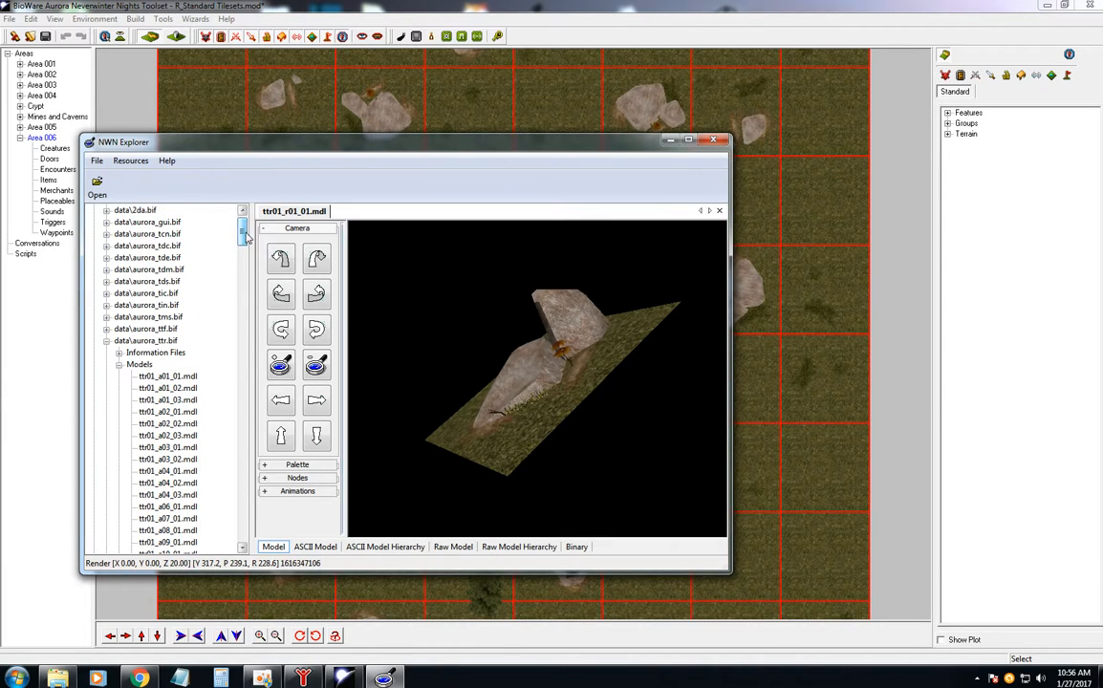
left_click(120, 366)
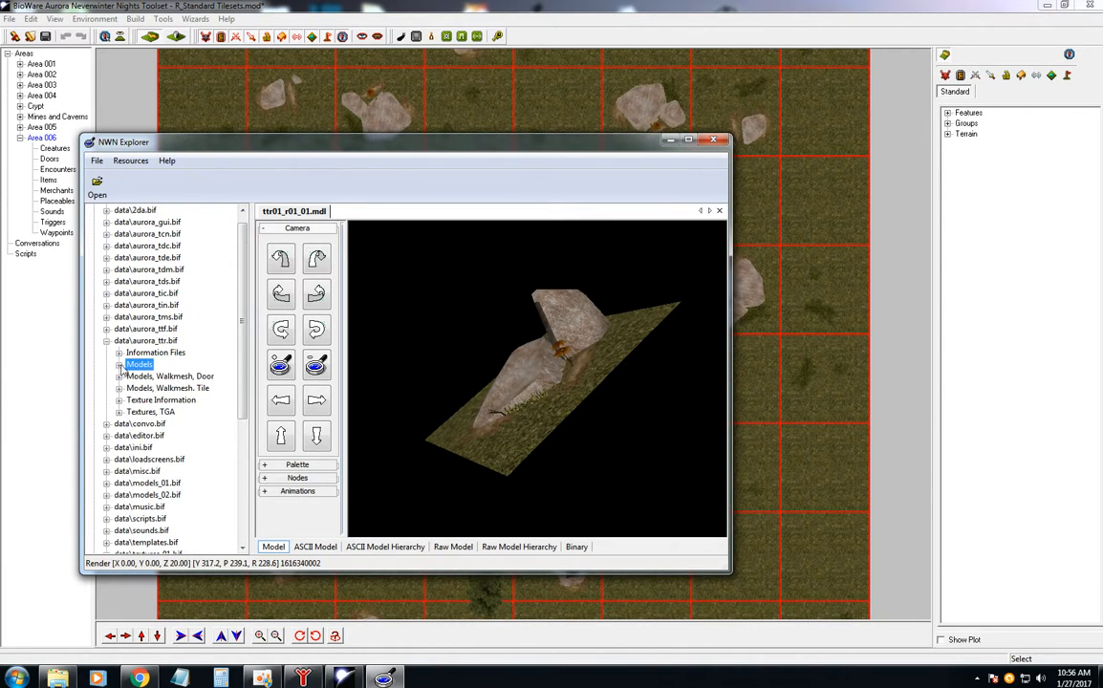
Switch to gmax, start a new empty scene without saving the modified one, and slightly adjust the viewport and VelsTools window layout.
left_click(672, 141)
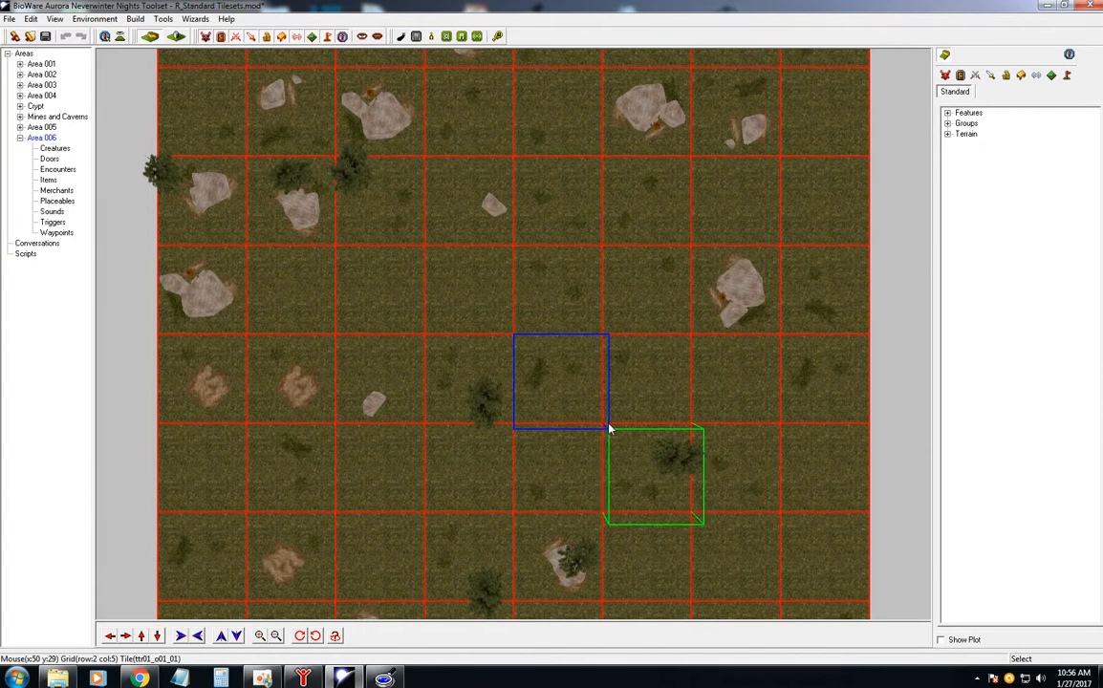
left_click(1044, 7)
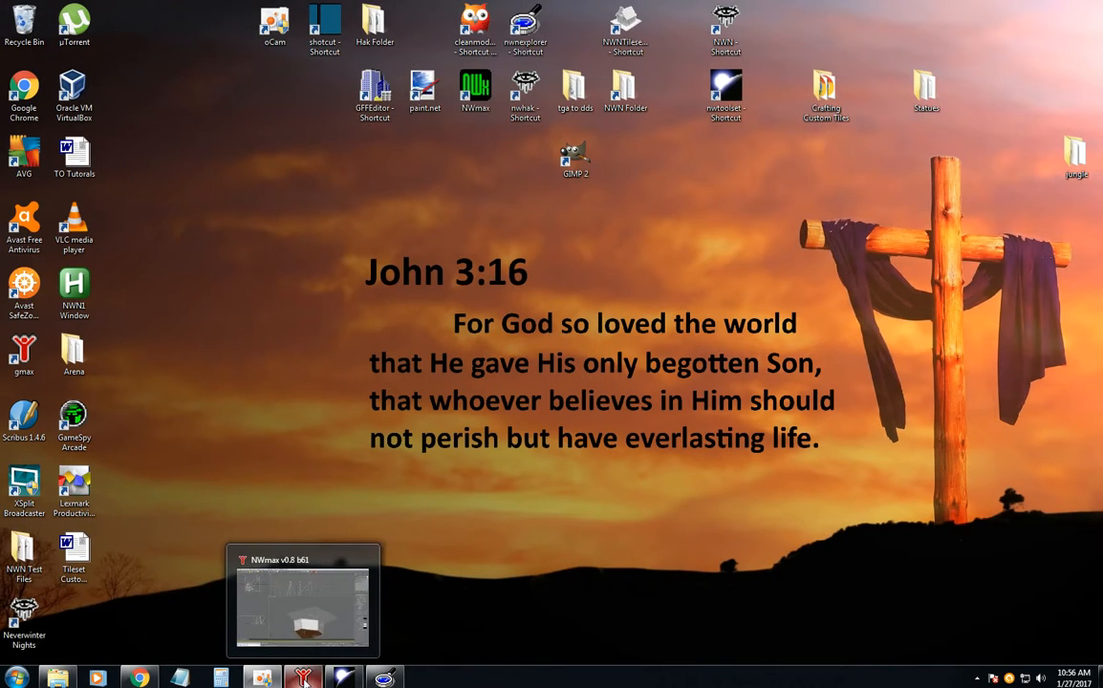
left_click(305, 679)
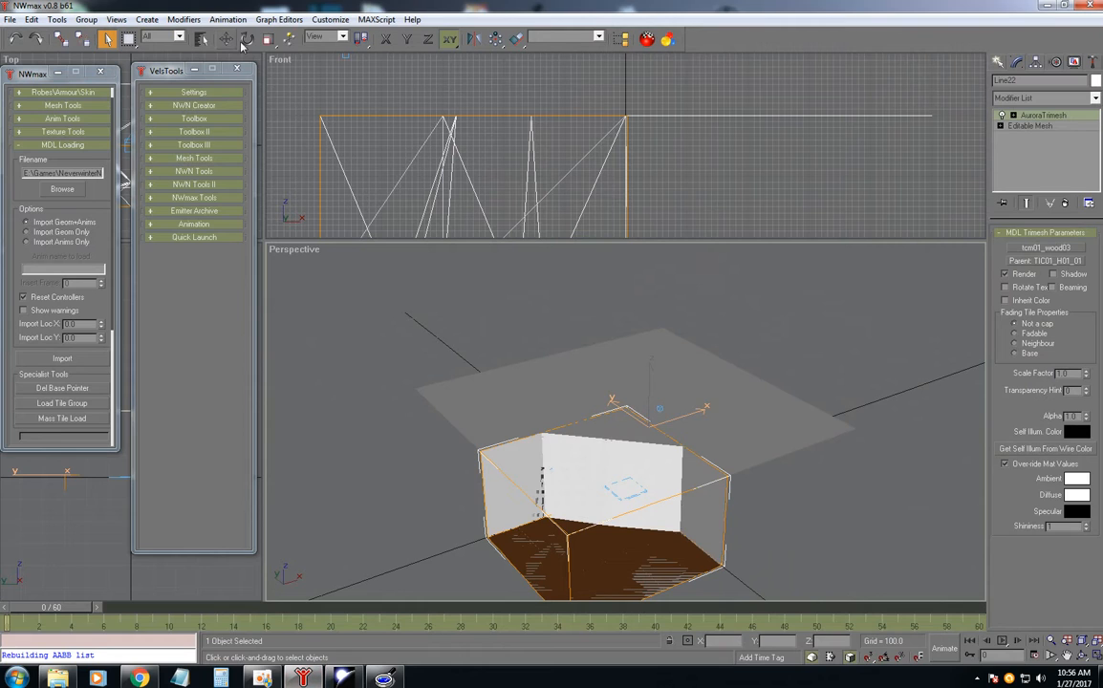
left_click(10, 20)
left_click(27, 36)
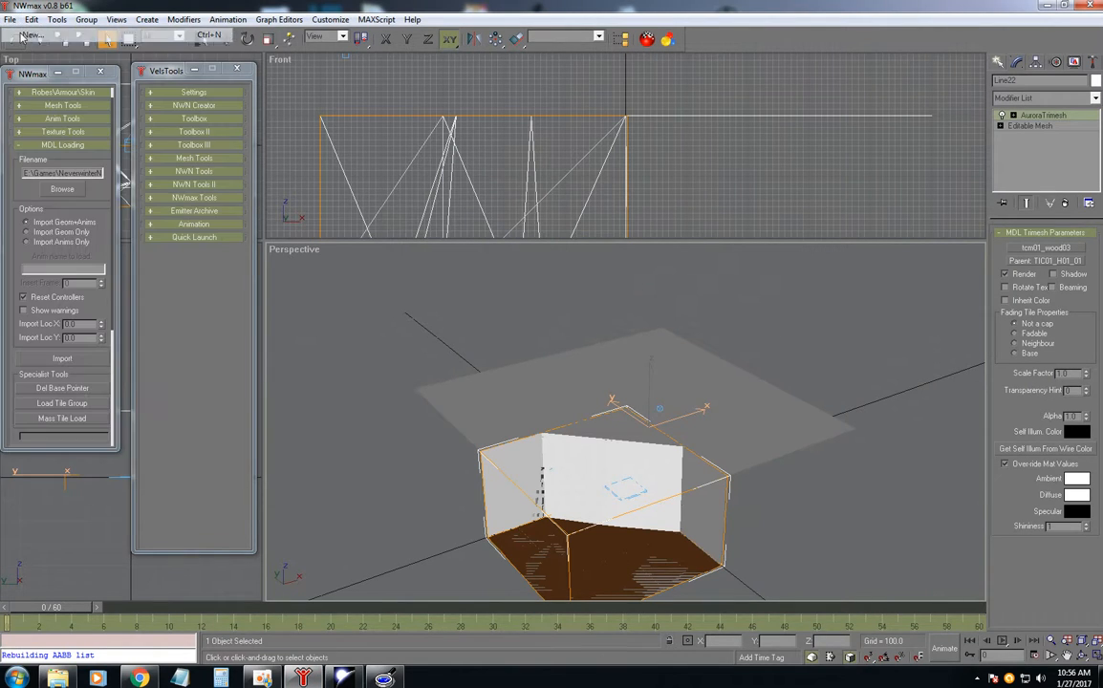
left_click(582, 387)
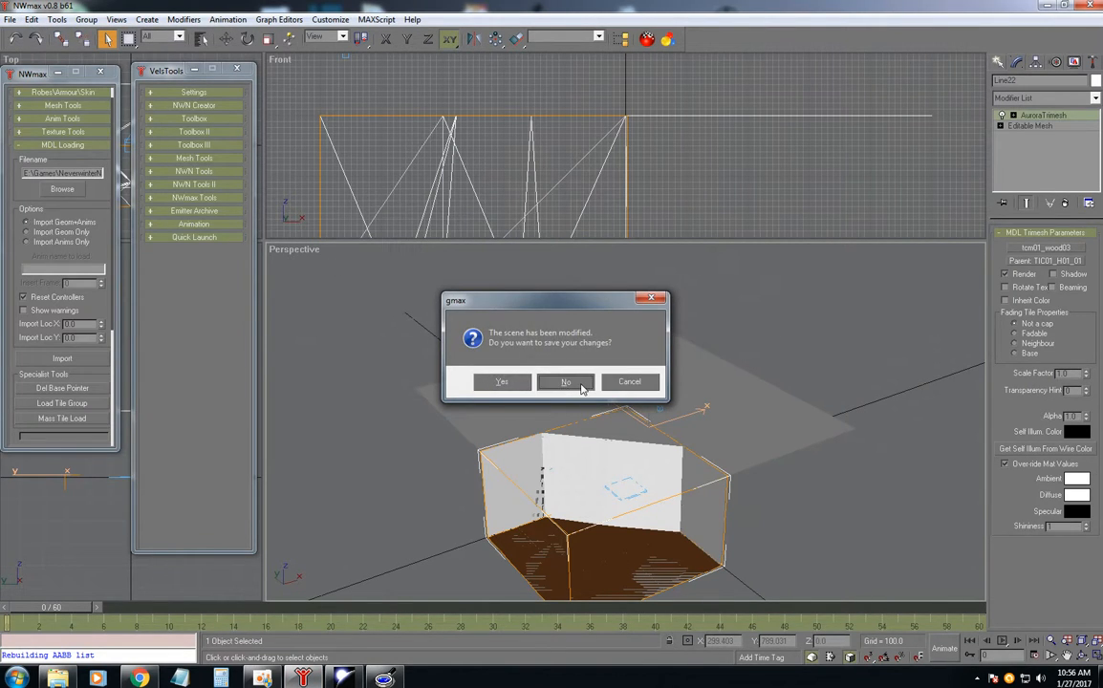
left_click(535, 370)
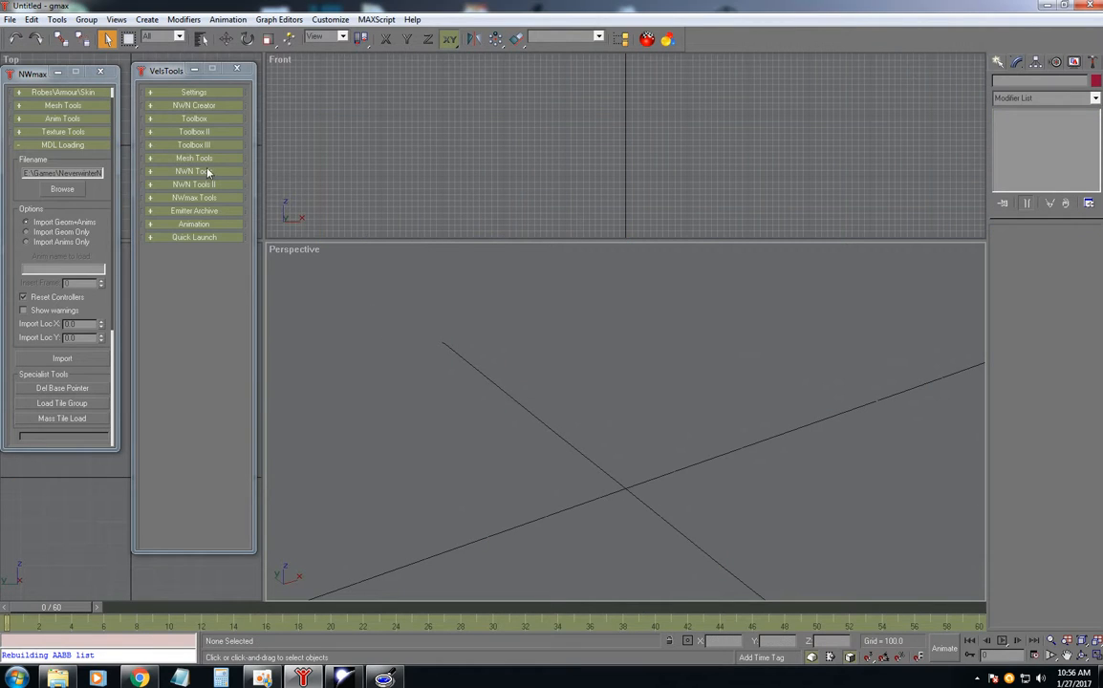
left_click_drag(266, 242, 261, 237)
left_click_drag(176, 70, 168, 72)
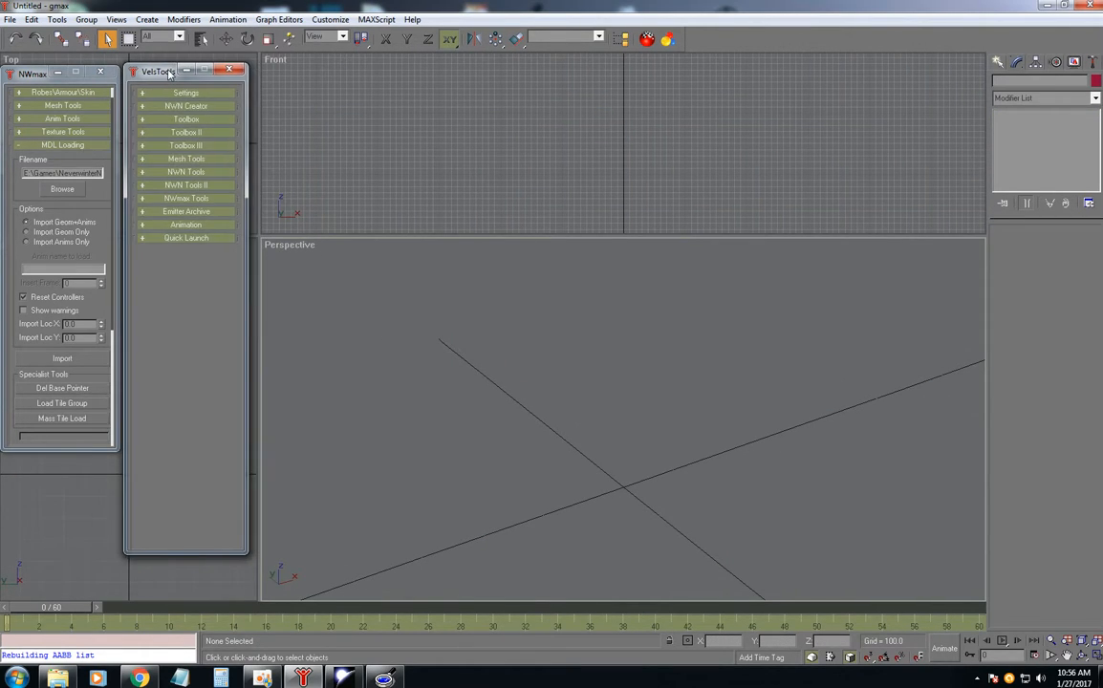
Import the ttr01_r01_01 model from the Rural folder in Standard Tilesets with NWmax MDL Loading.
left_click(65, 190)
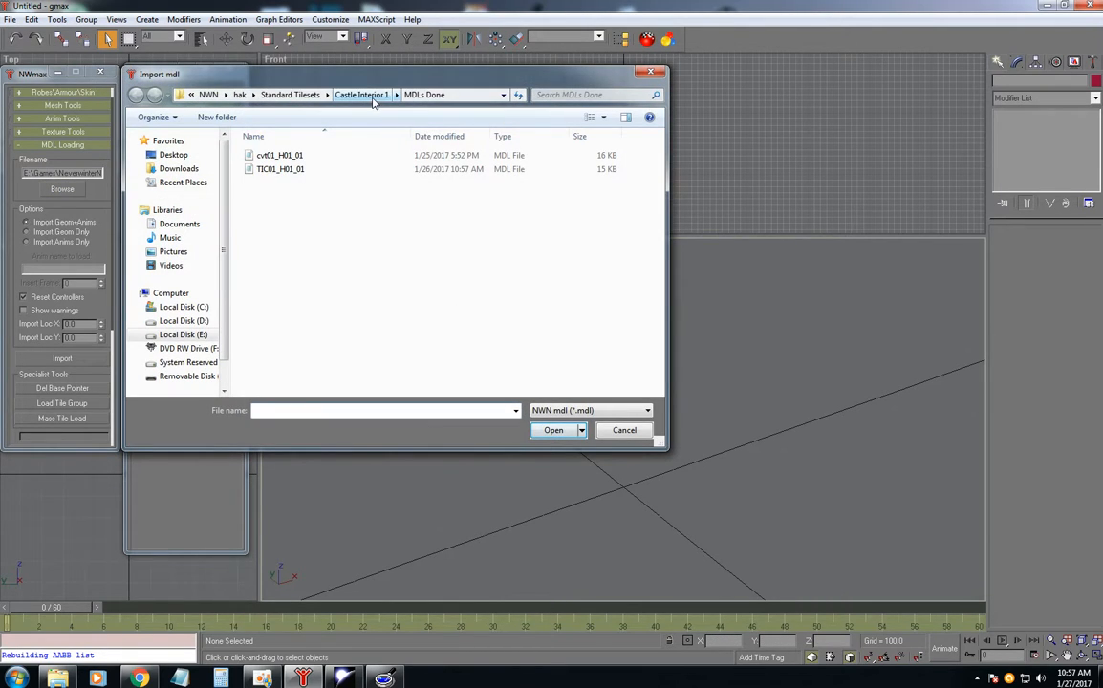
left_click(290, 94)
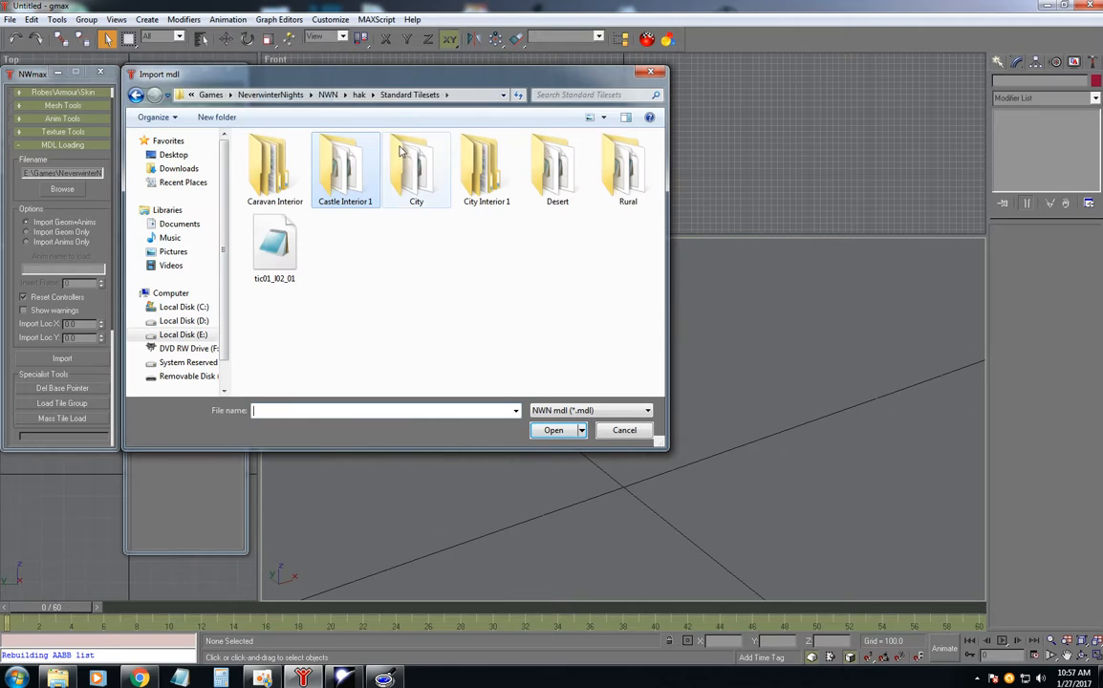
double_click(622, 170)
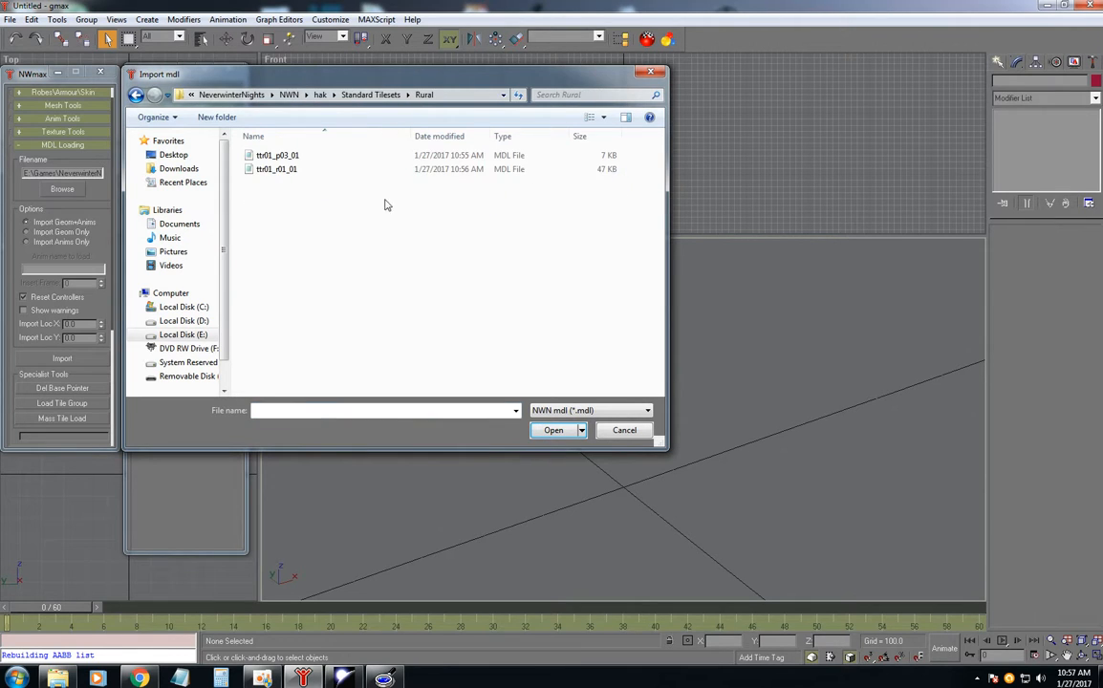
double_click(291, 169)
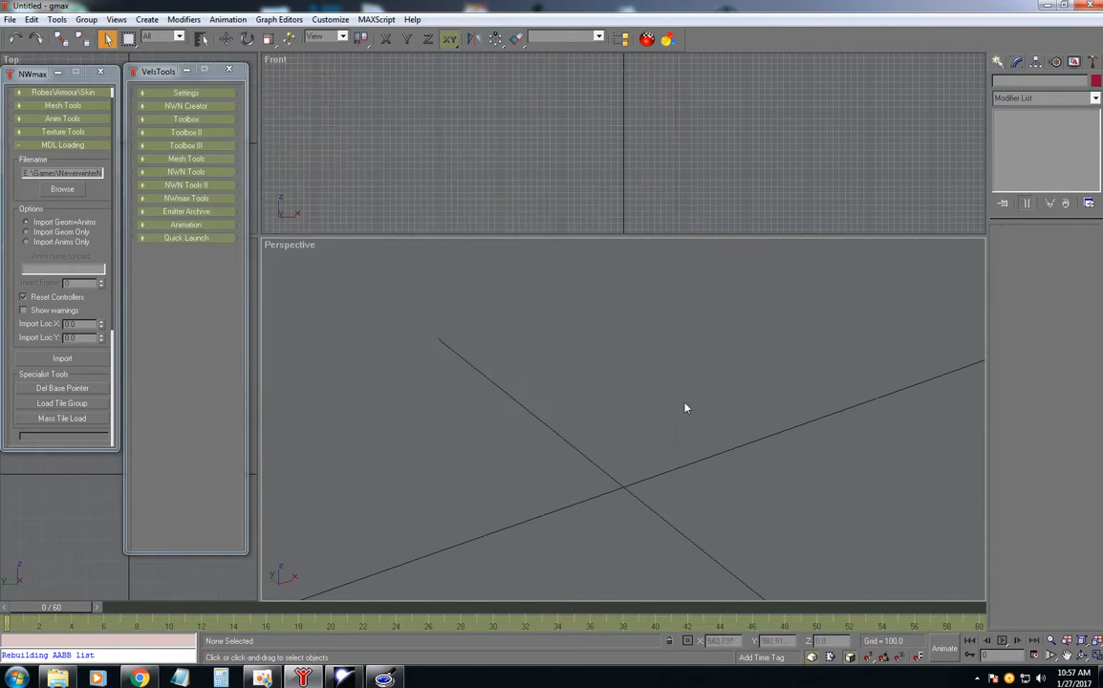
left_click(62, 358)
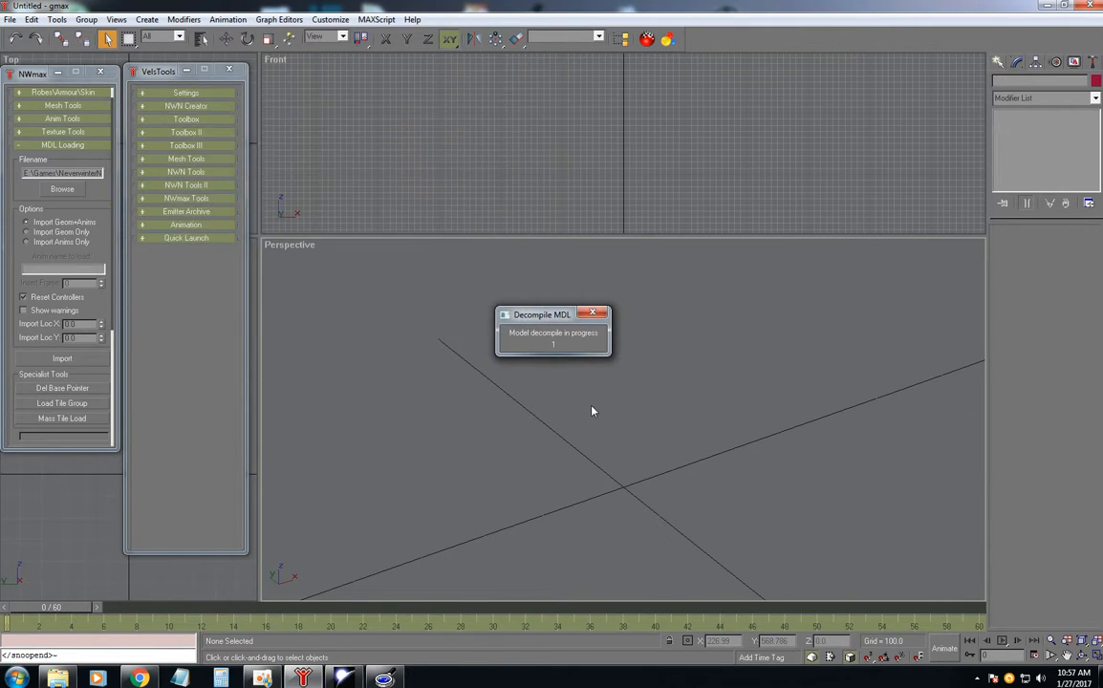
Select the tall upright rock of the imported tile and hide it.
left_click(627, 453)
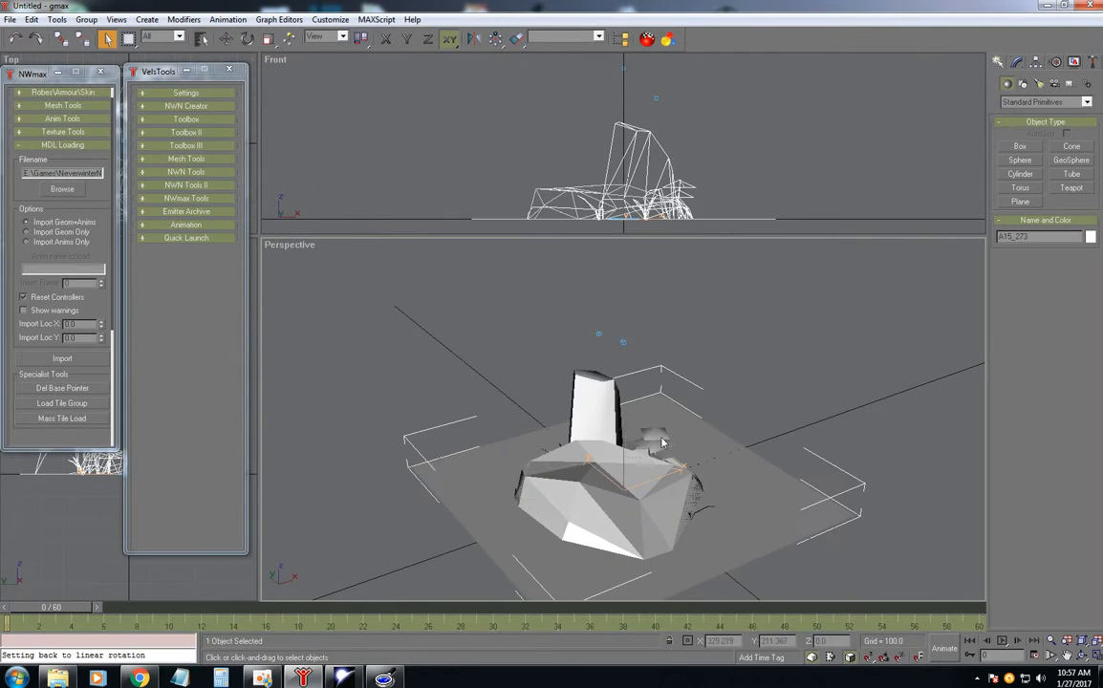
left_click(663, 443)
left_click(802, 355)
left_click(595, 387)
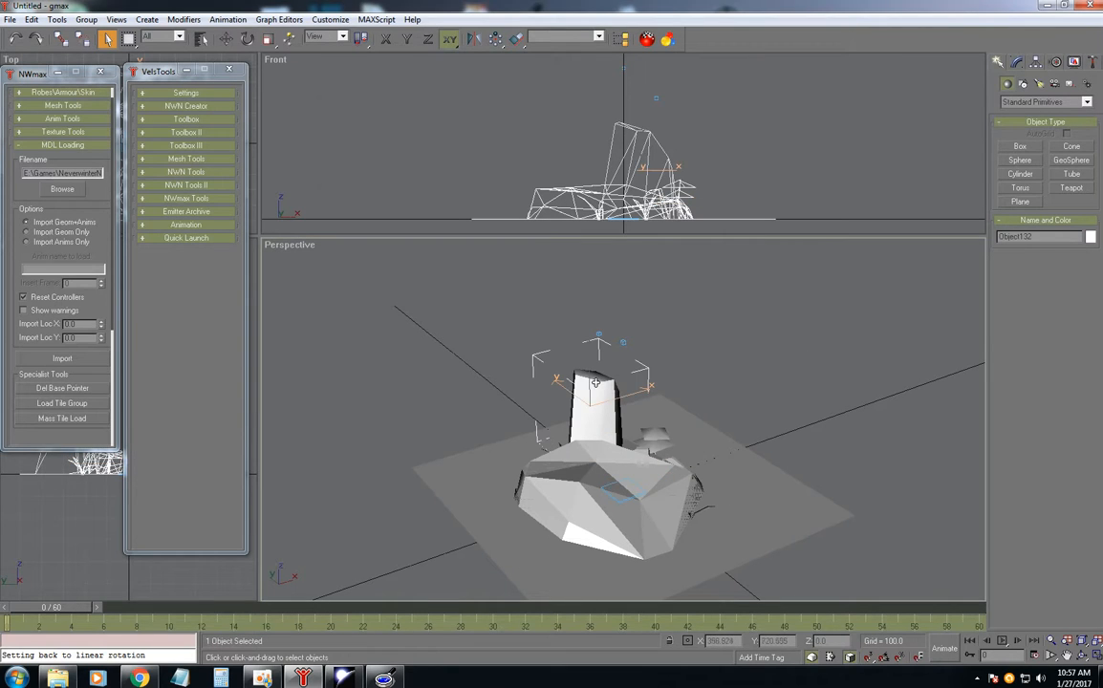
right_click(733, 341)
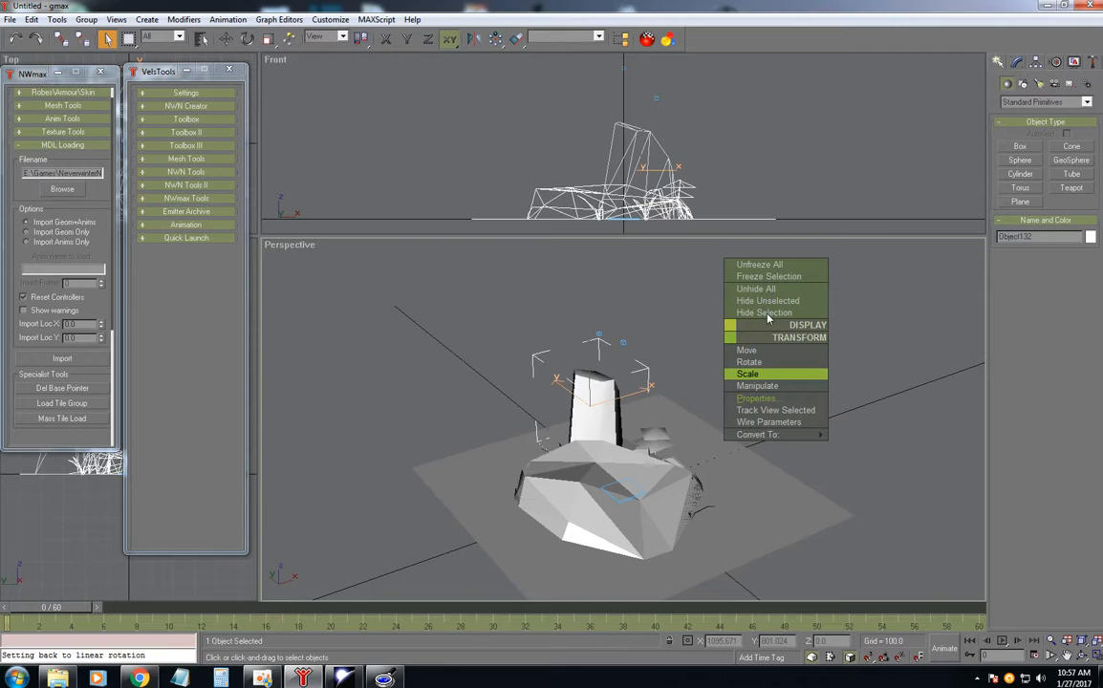
left_click(767, 312)
Delete all the remaining visible objects of the imported rock tile.
scroll(492, 324, "down", 5)
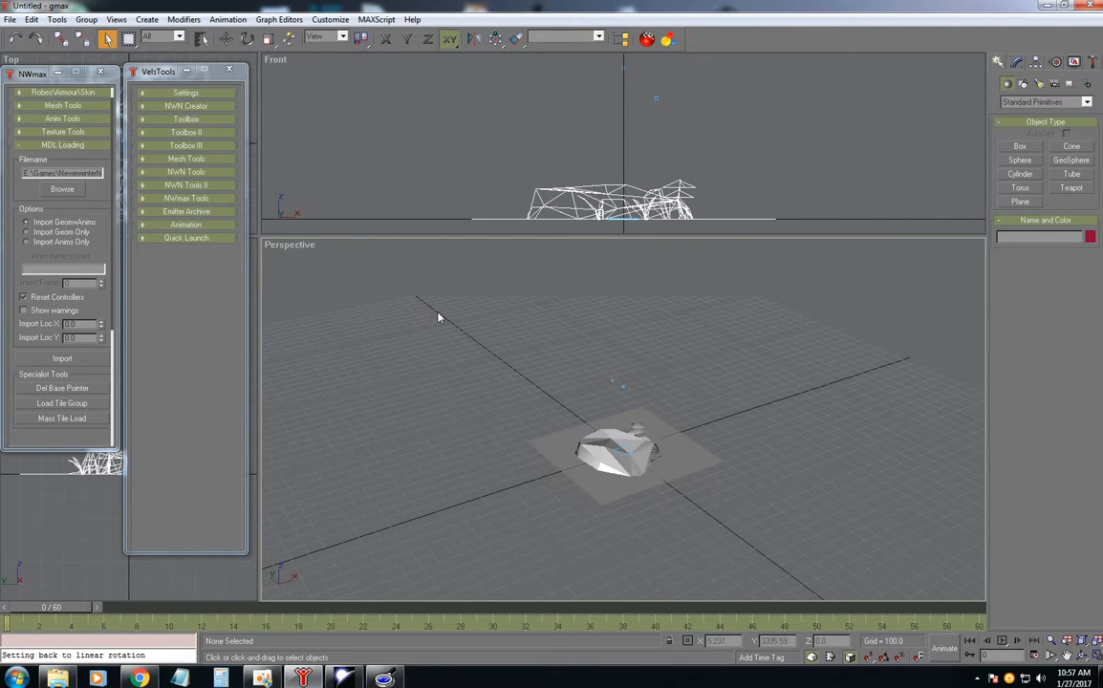
left_click_drag(805, 531, 806, 543)
key("Delete")
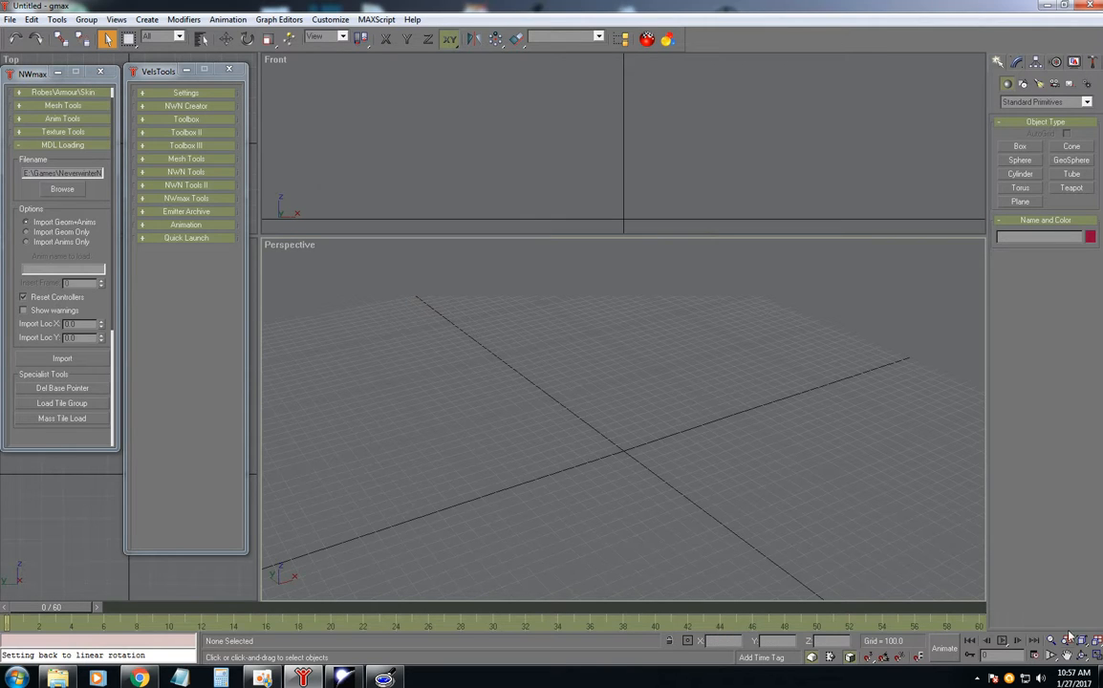
Import the flat ttr01_p03_01 tile model from the Rural folder into the same scene.
key("ctrl+r")
mouse_move(708, 415)
left_mouse_down()
mouse_move(572, 456)
mouse_move(352, 393)
mouse_move(313, 467)
mouse_move(534, 377)
mouse_move(635, 419)
mouse_move(701, 428)
left_mouse_up()
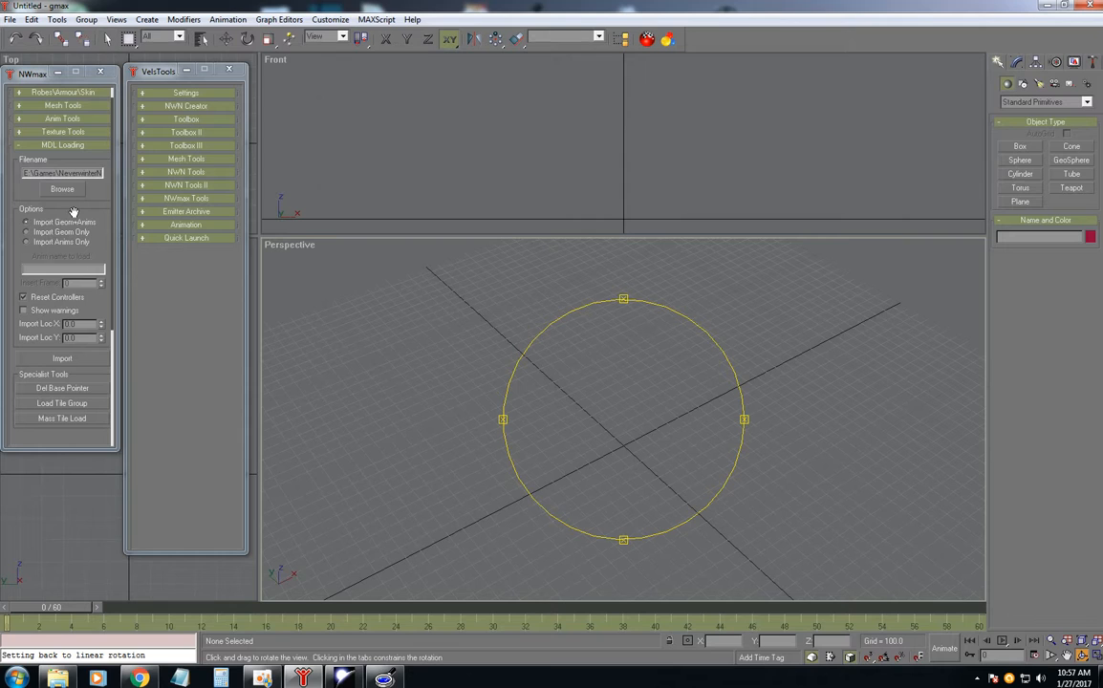
left_click(63, 188)
left_click(278, 155)
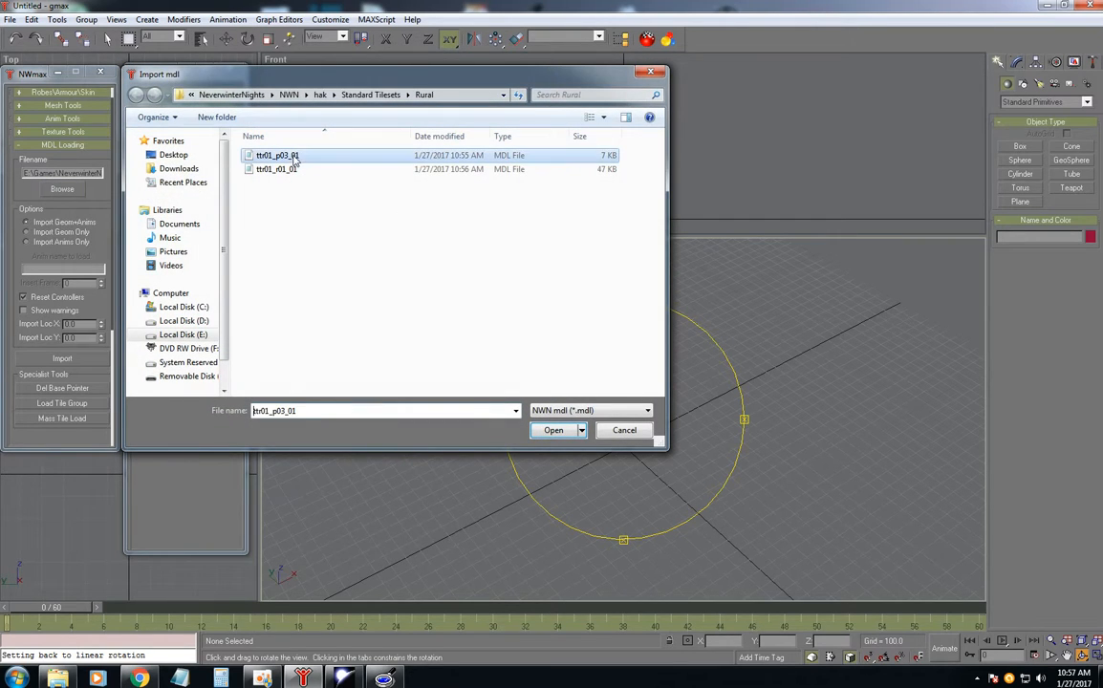
left_click(556, 430)
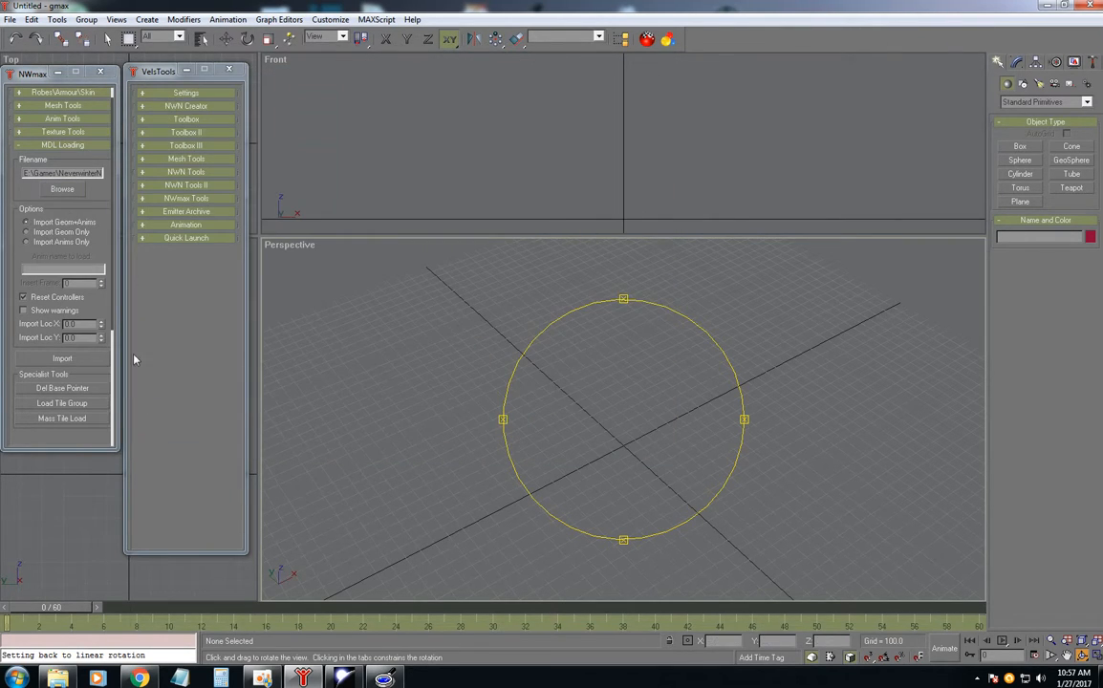
left_click(76, 360)
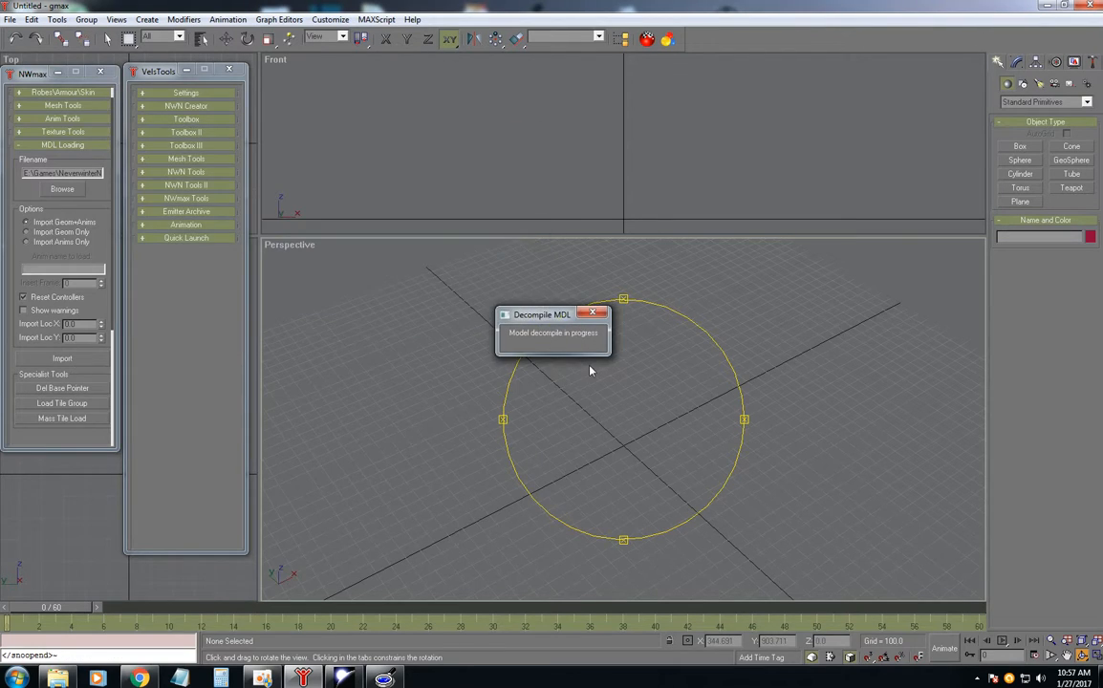
left_click_drag(648, 463, 676, 458)
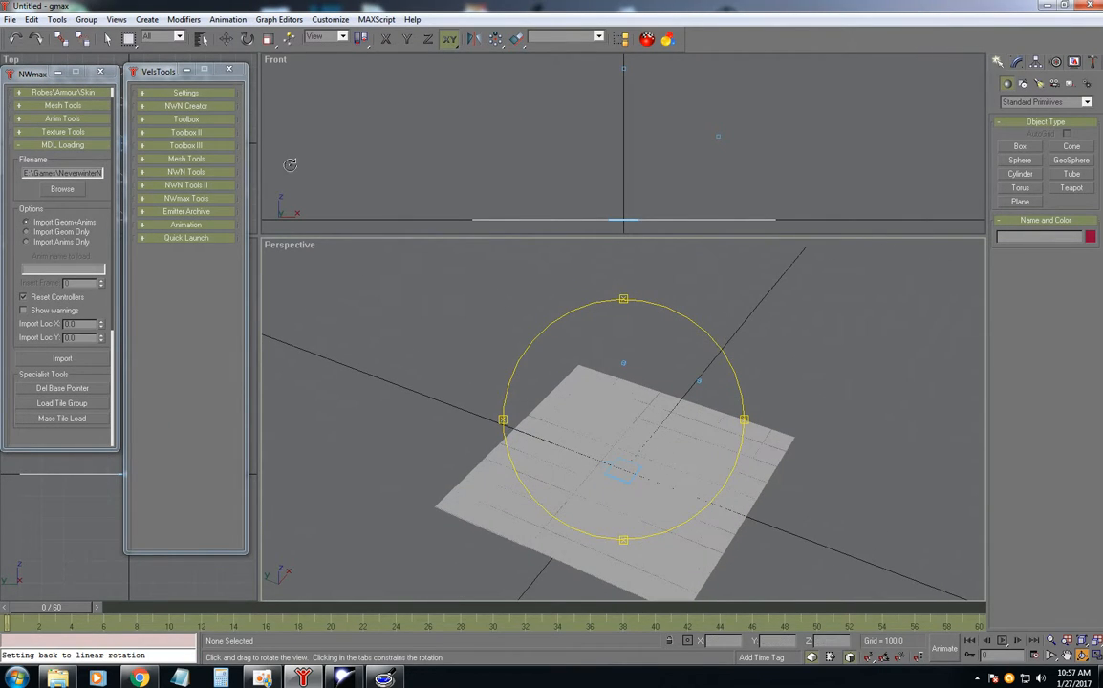
Unhide all objects to bring the hidden rock back onto the flat tile.
left_click(107, 38)
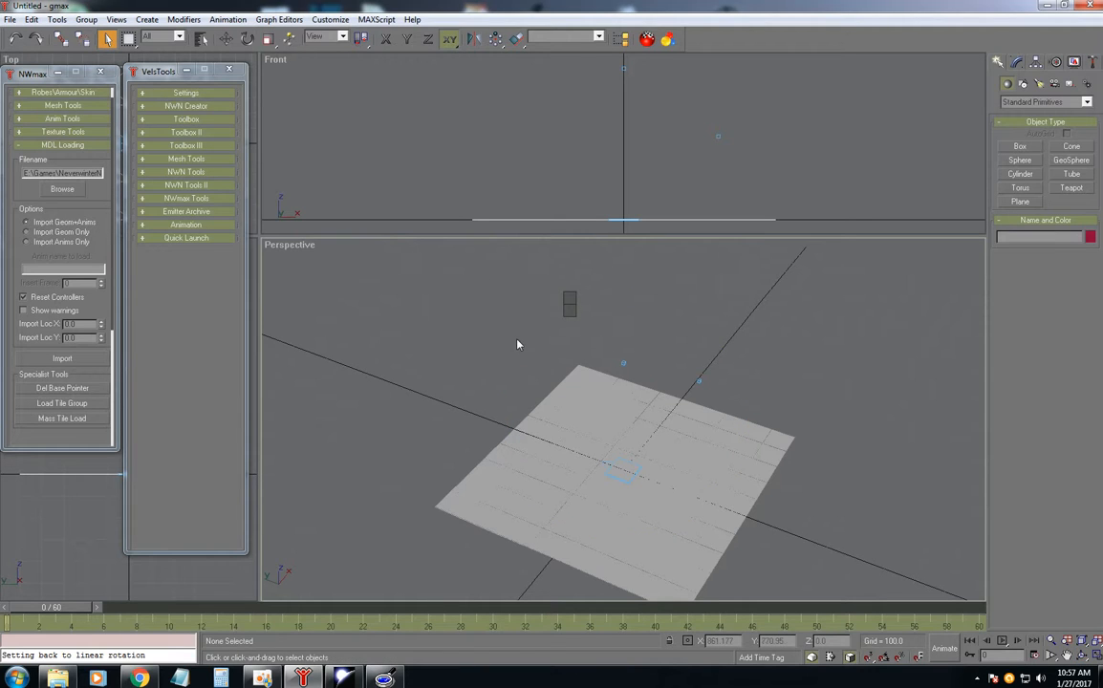
right_click(524, 355)
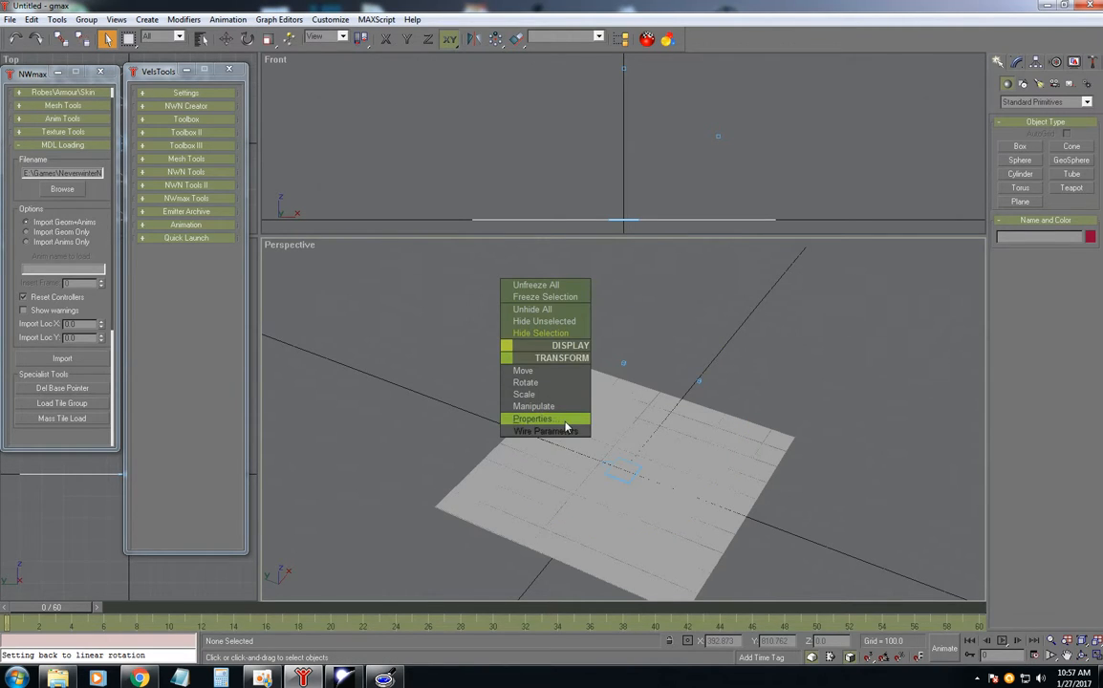
left_click(546, 310)
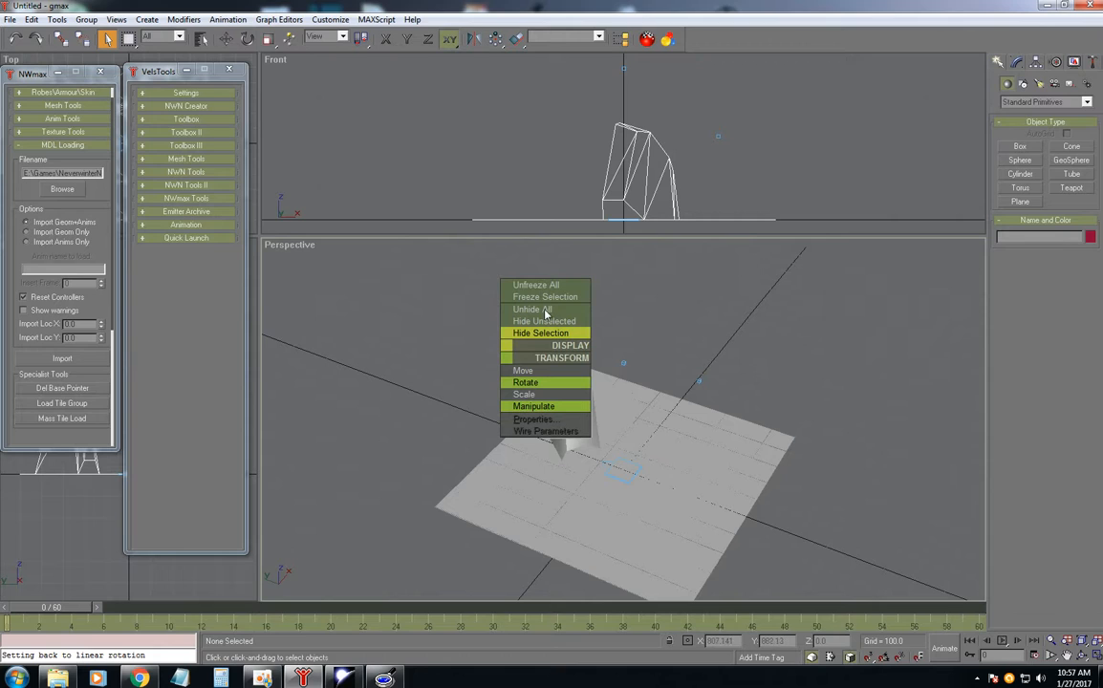
Select the tall rock and examine its shape and placement on the flat tile from several angles.
left_click(578, 403)
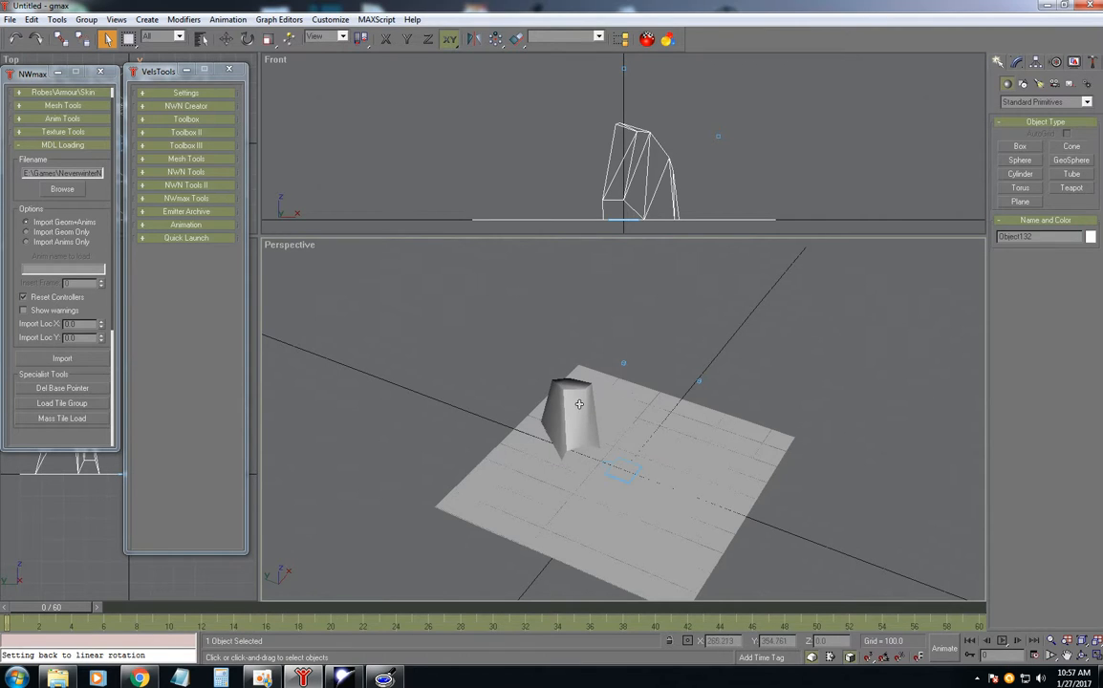
left_click(1080, 656)
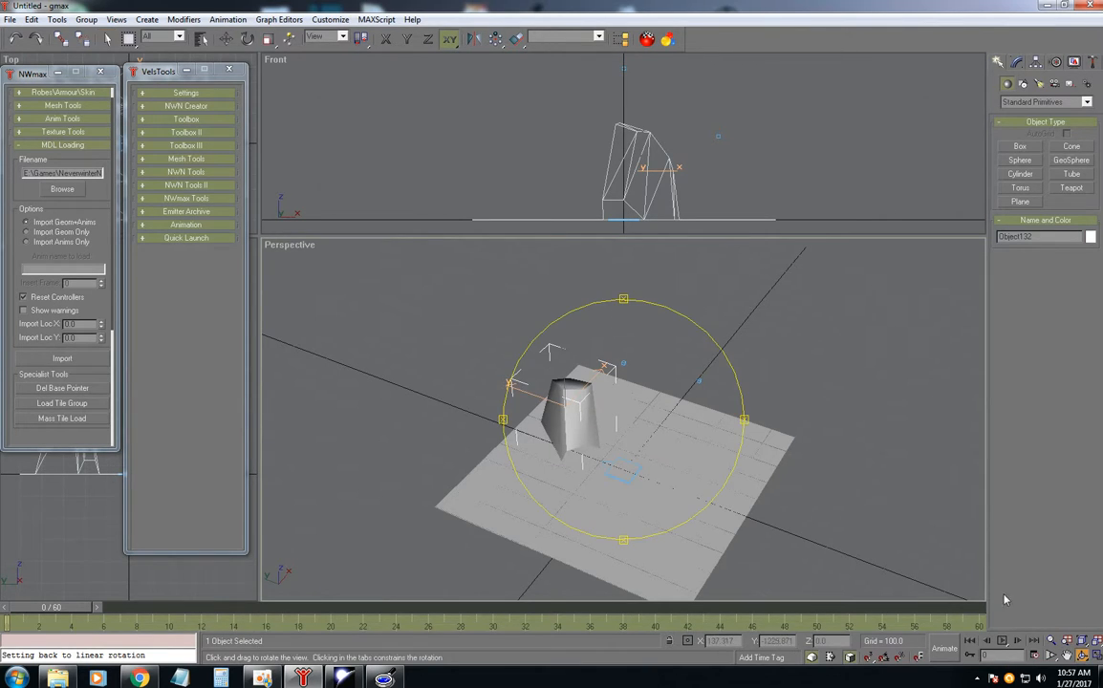
left_click_drag(635, 374, 682, 368)
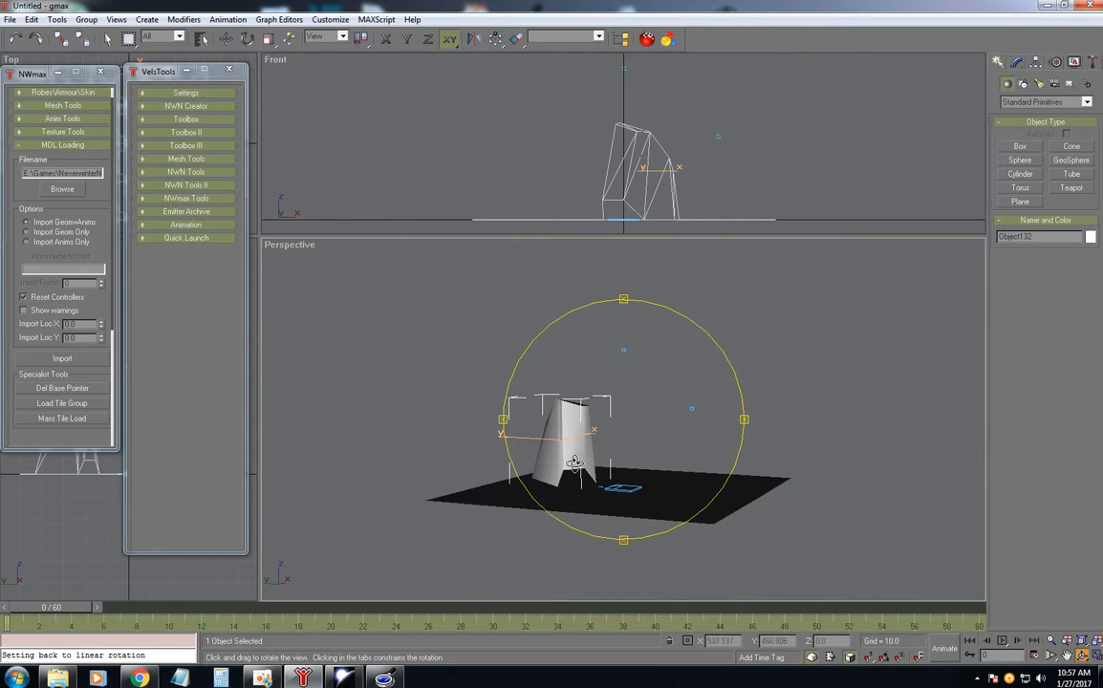
left_click_drag(624, 391, 578, 400)
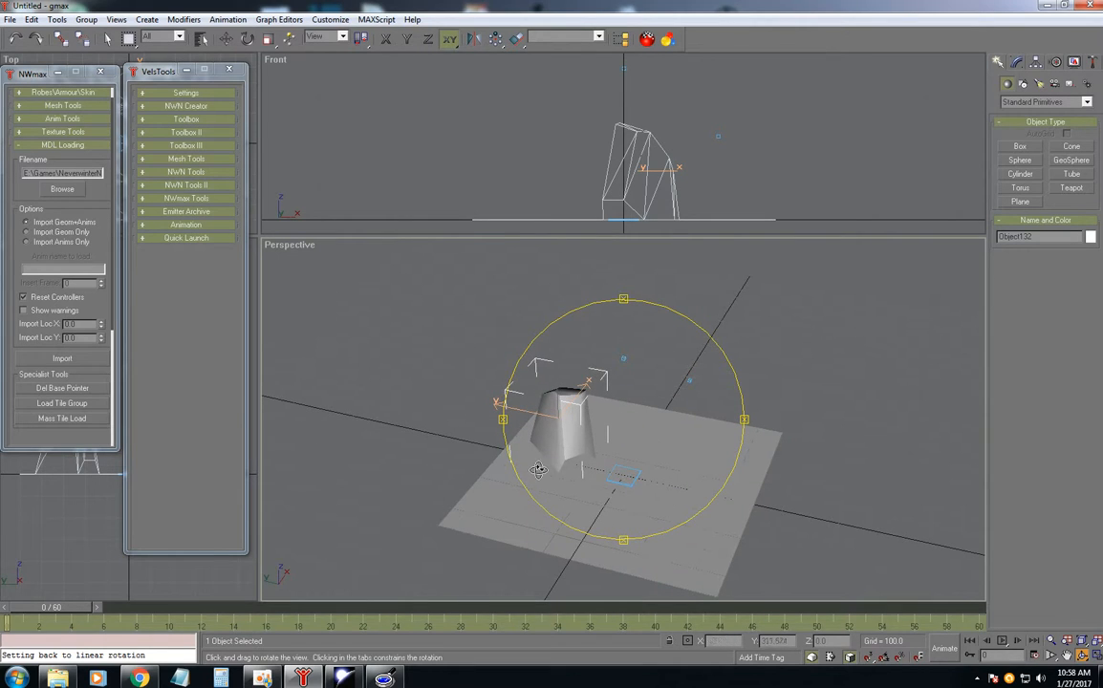
left_click_drag(526, 398, 615, 424)
left_click(110, 38)
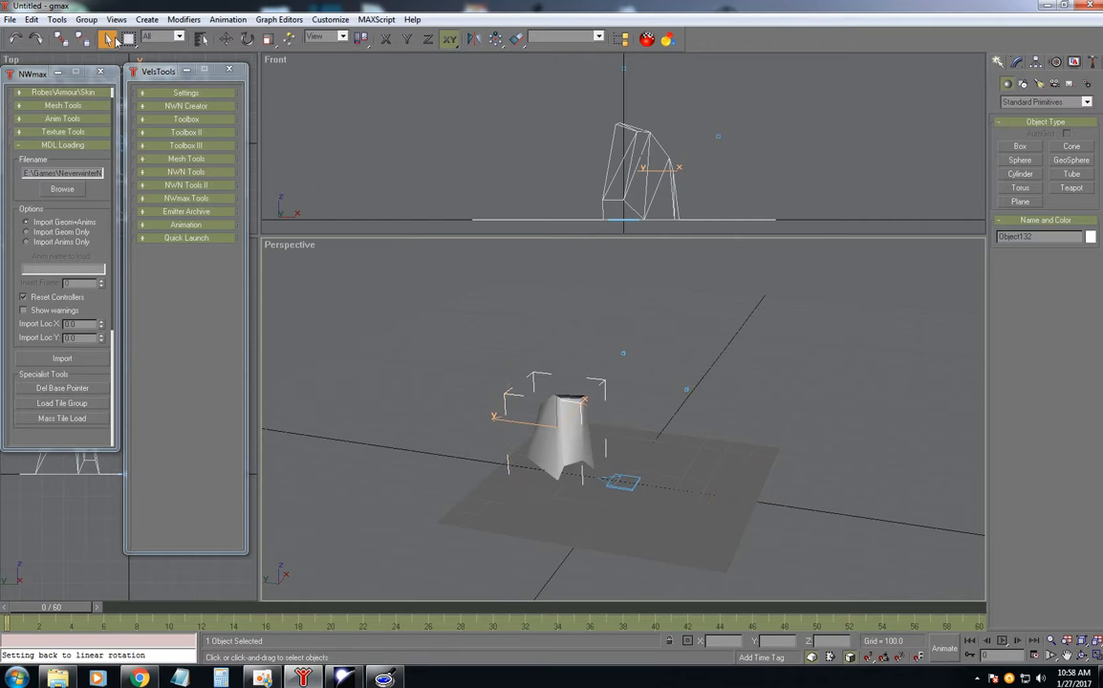
Convert the tall rock on the flat tile to an editable mesh.
right_click(642, 375)
left_click(702, 391)
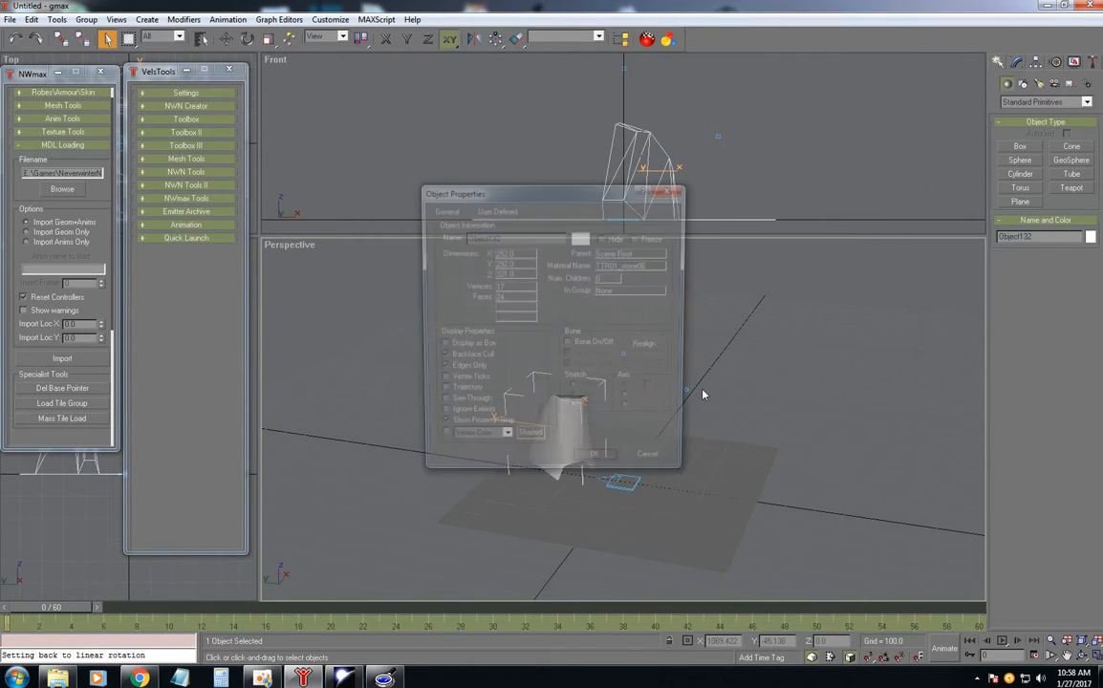
left_click(670, 188)
right_click(673, 325)
mouse_move(751, 416)
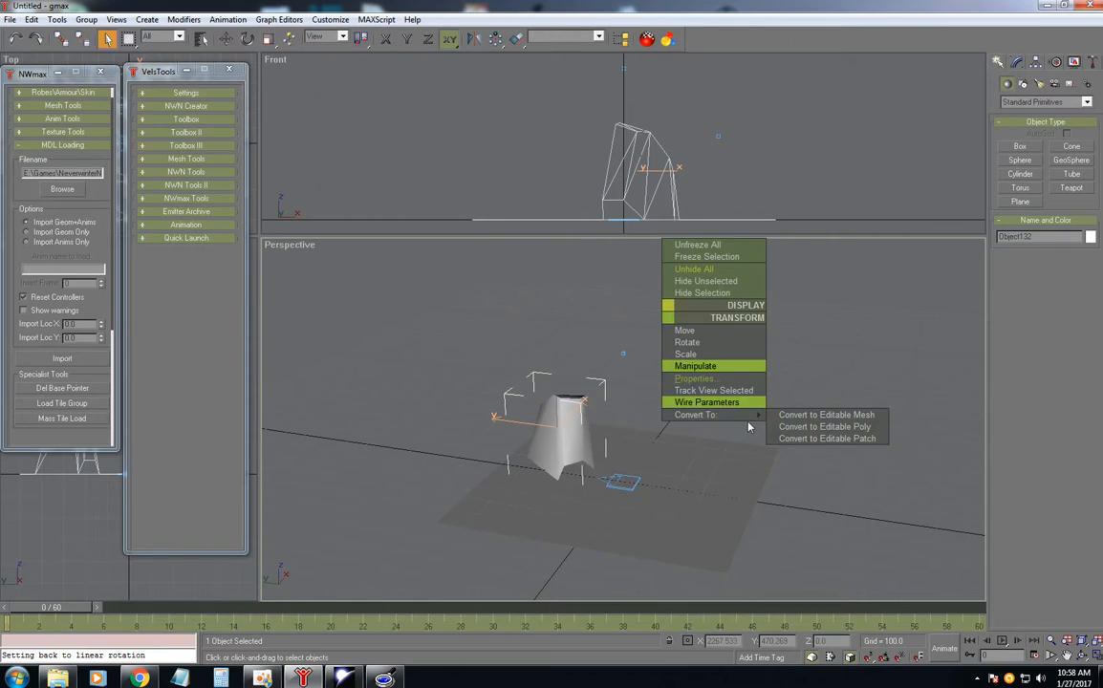
left_click(807, 417)
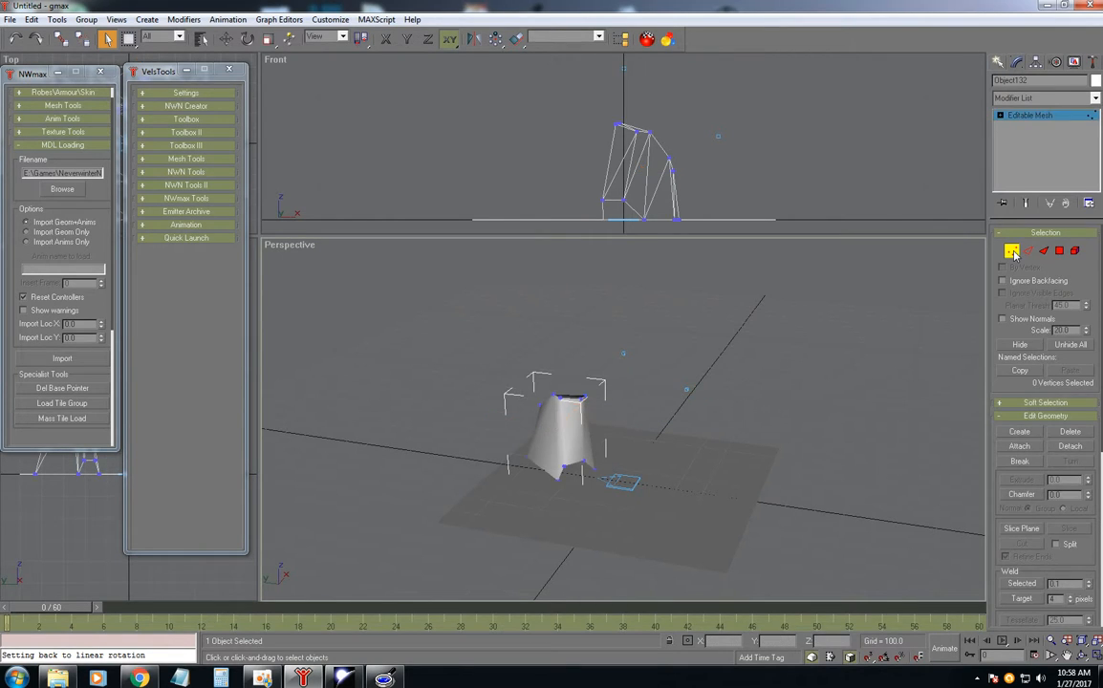
Lower the rock's two raised base vertices to Z 0 so that its bottom edge meets the flat tile.
left_click(563, 466)
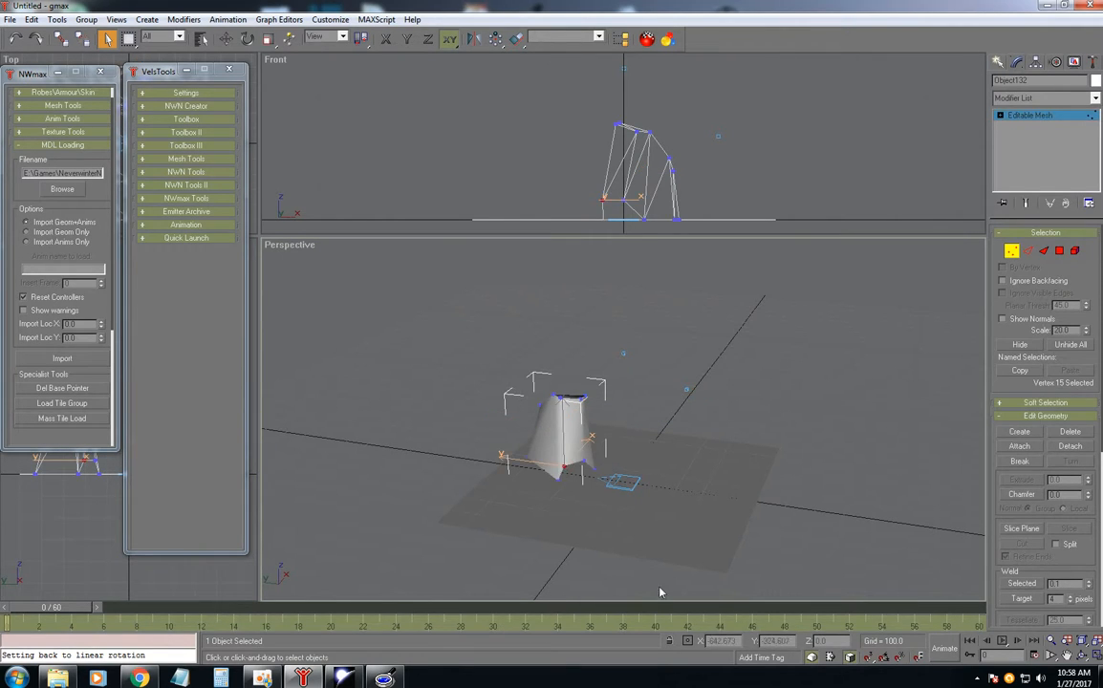
key("w")
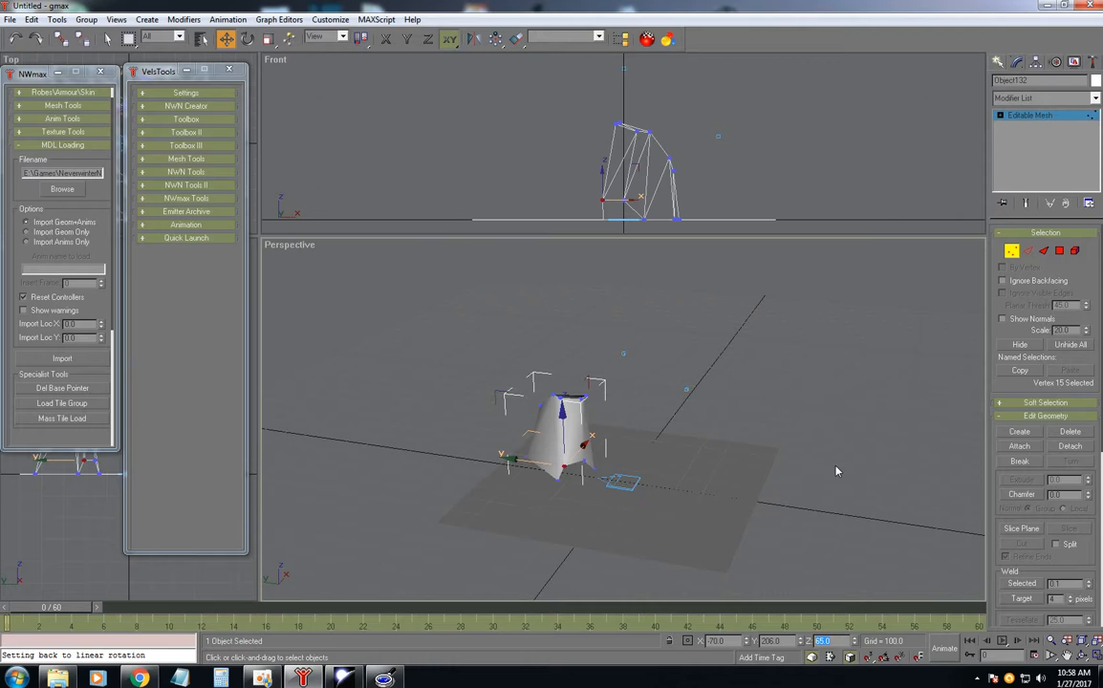
type("0")
key("Return")
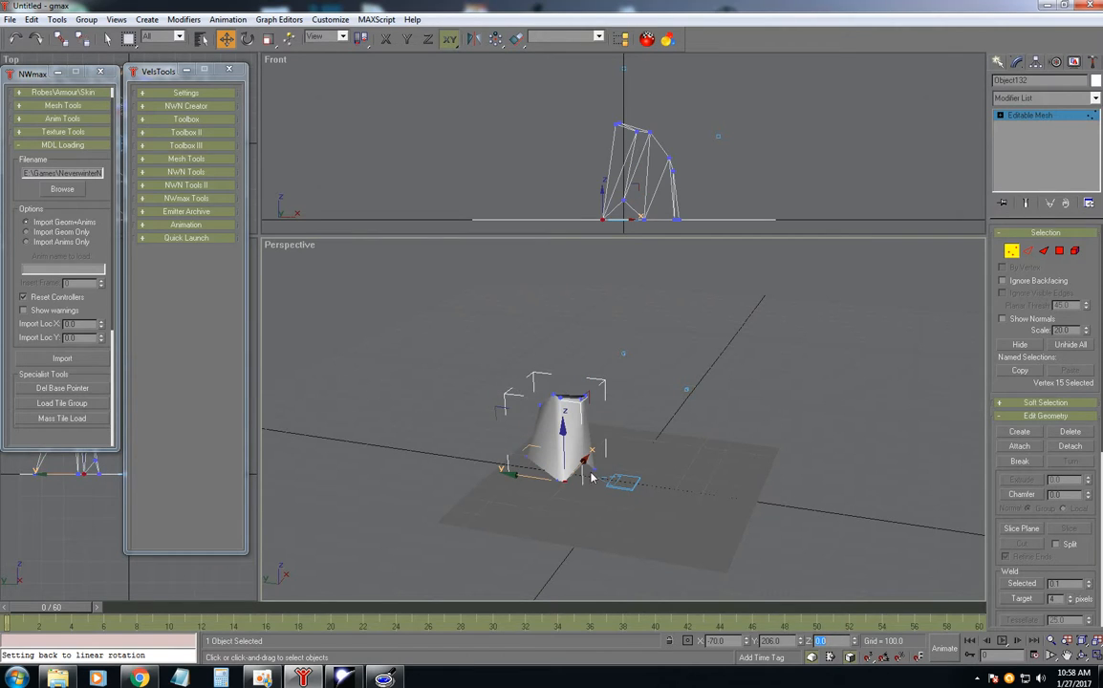
left_click(722, 385)
left_click(584, 461)
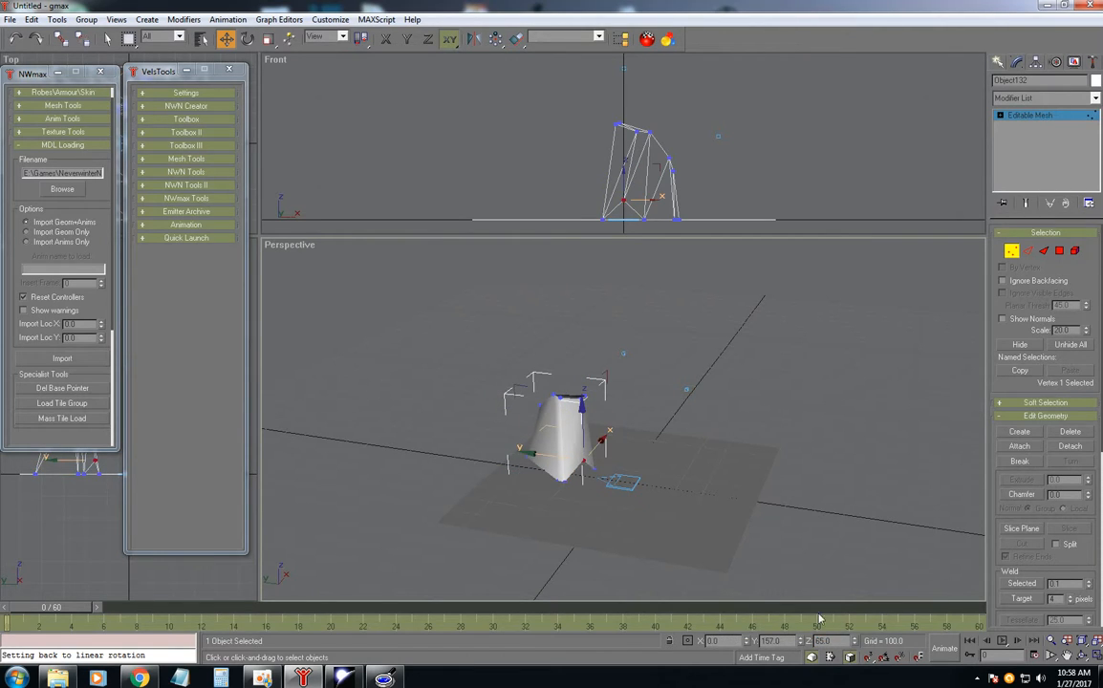
type("0")
key("Return")
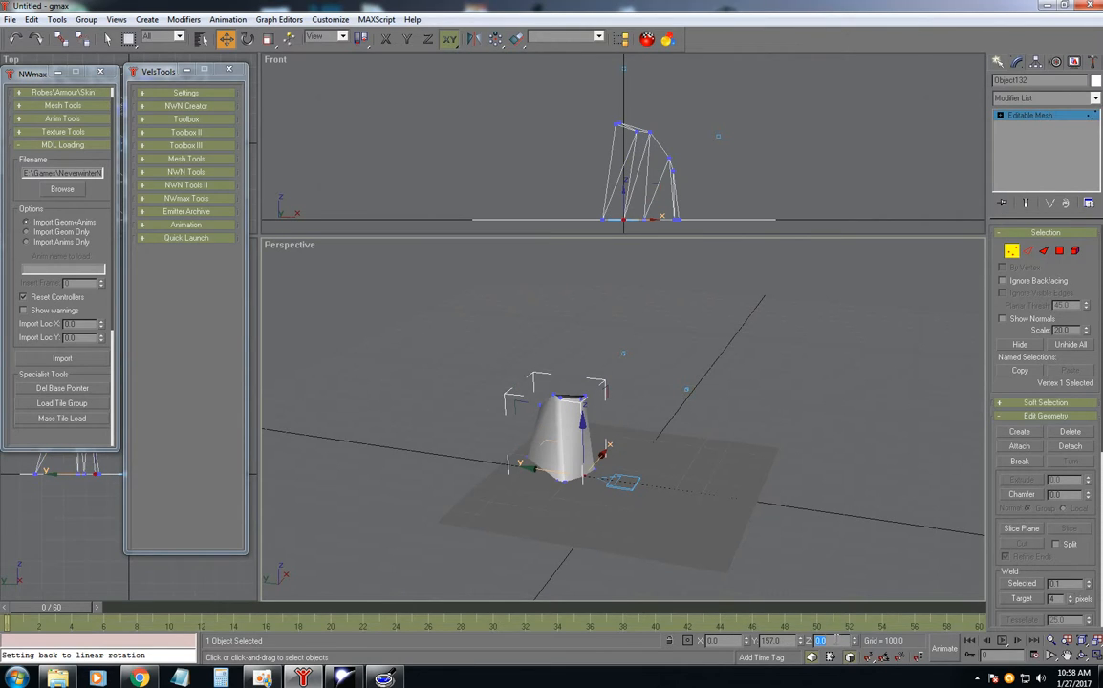
left_click(822, 407)
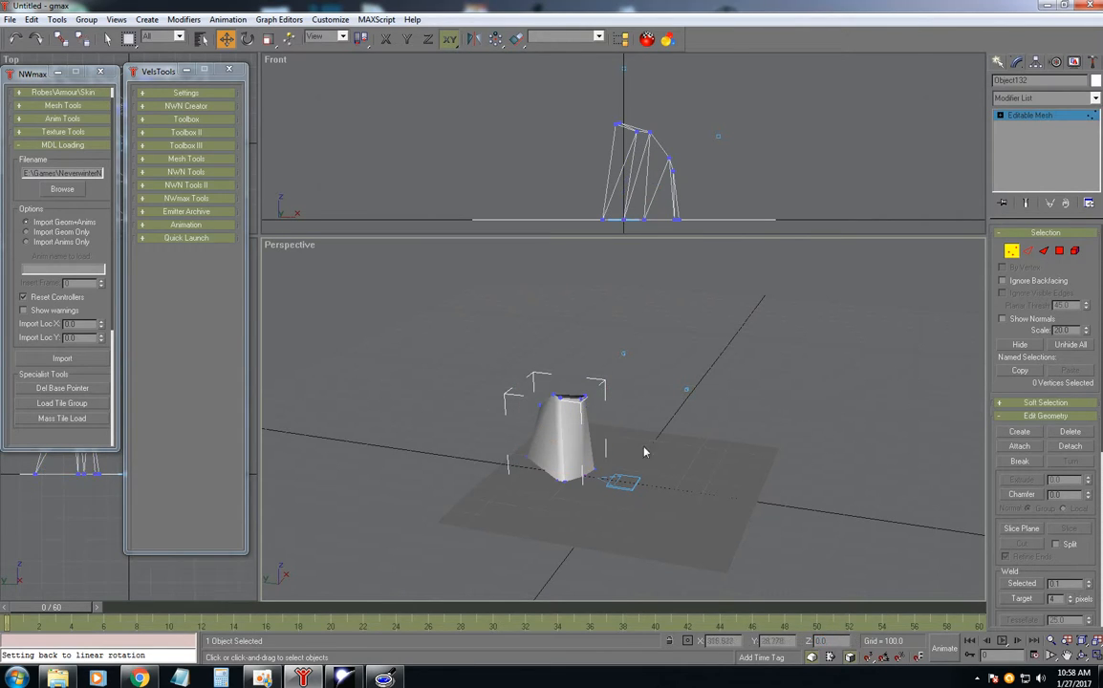
left_click(1011, 251)
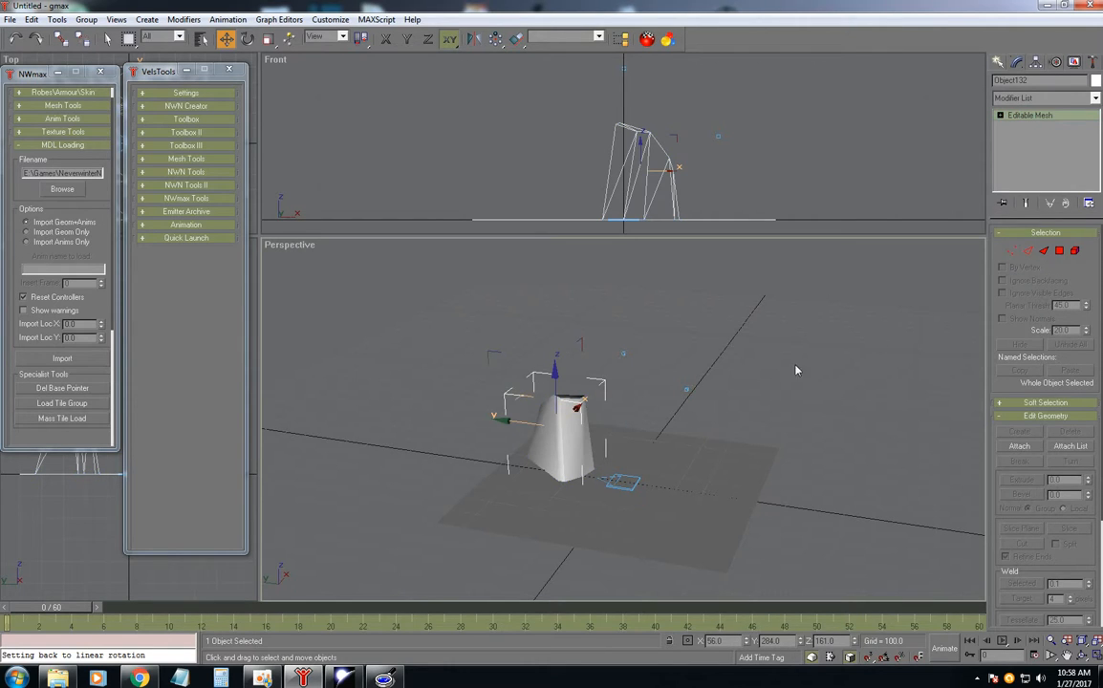
Add an AuroraTrimesh modifier to the rock and enable Override Mat Values.
left_click(1042, 98)
scroll(1046, 382, "down", 5)
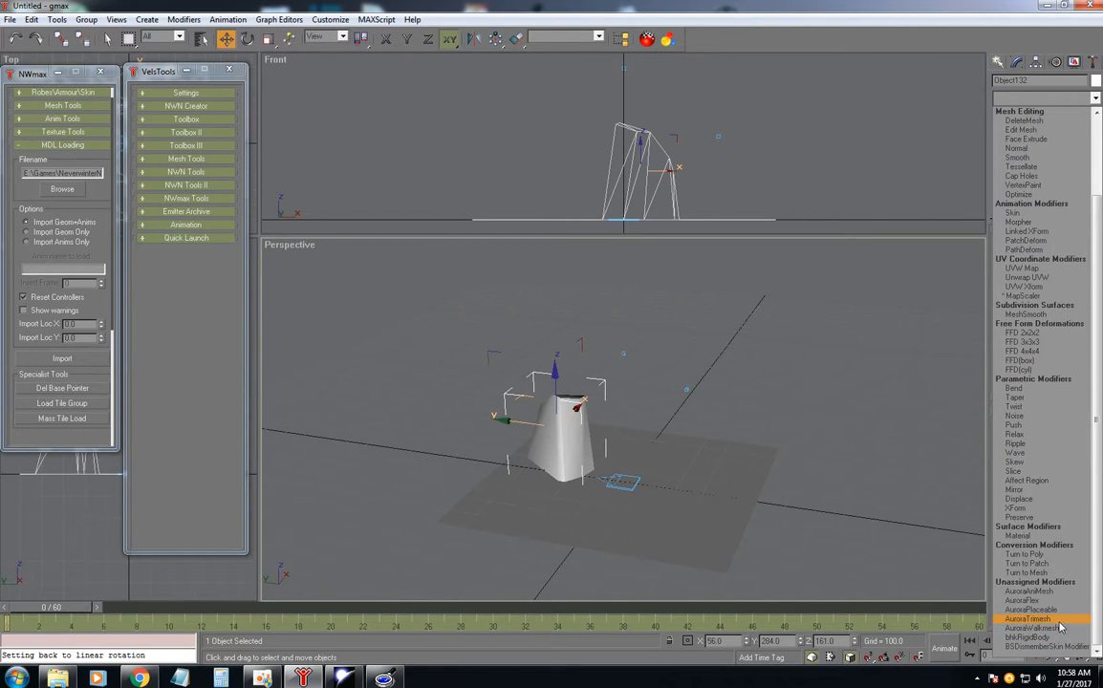
left_click(1028, 618)
left_click(1006, 465)
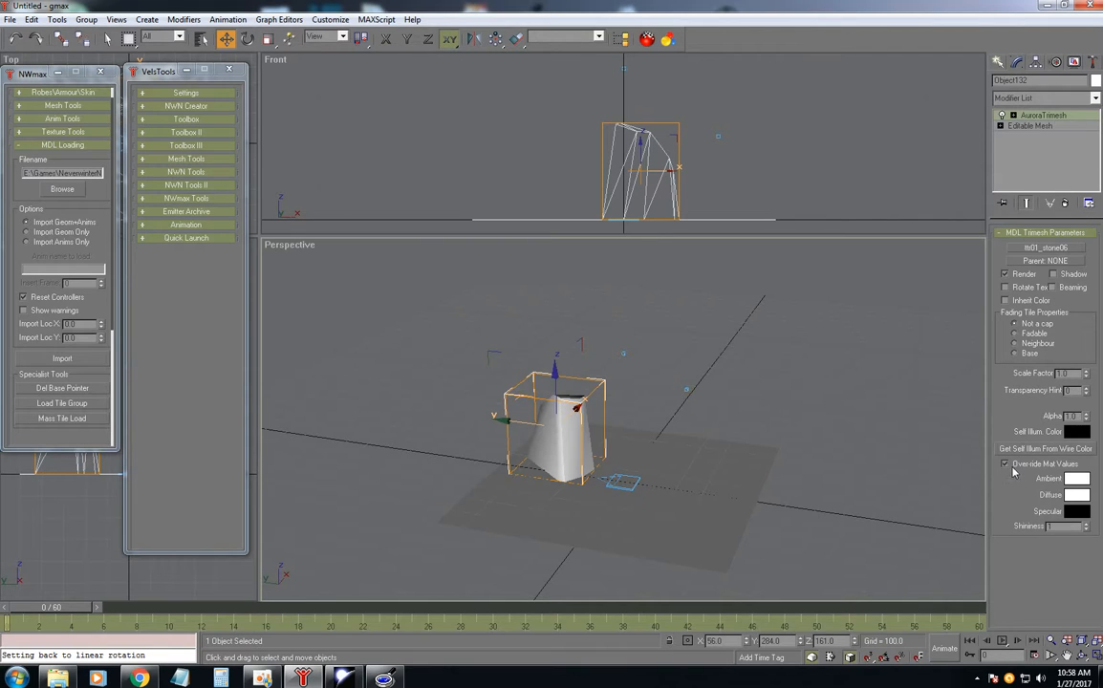
left_click(776, 352)
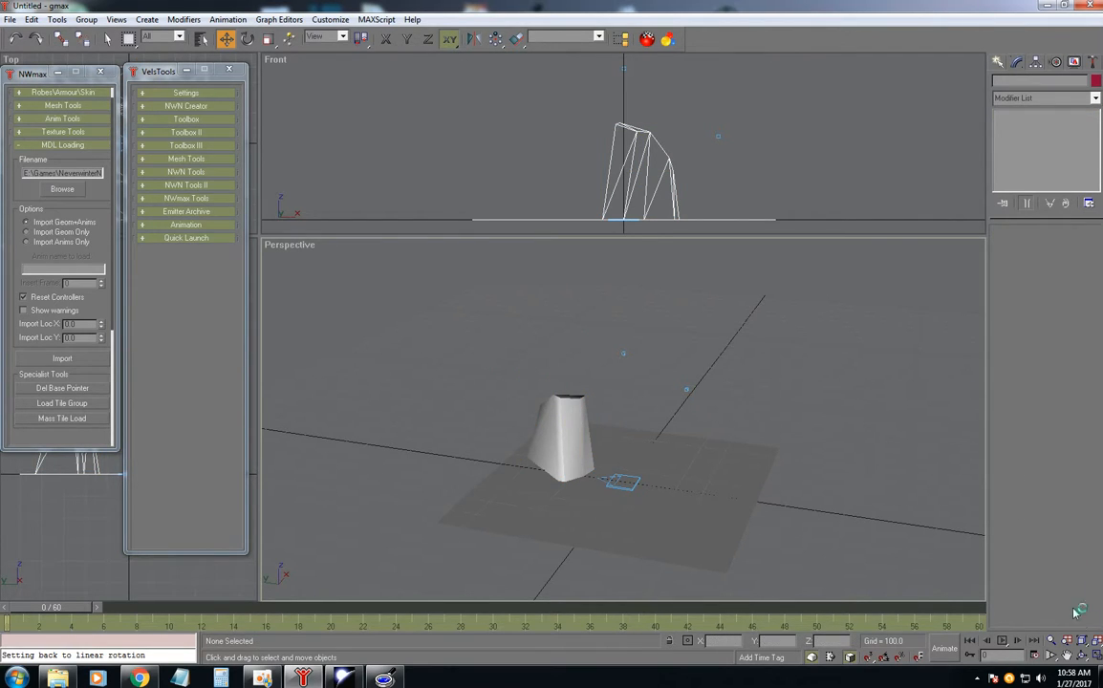
Link the rock to the base marker at the tile's centre, making TTR01_P03_01 its parent.
left_click(1081, 654)
left_click_drag(696, 418, 704, 463)
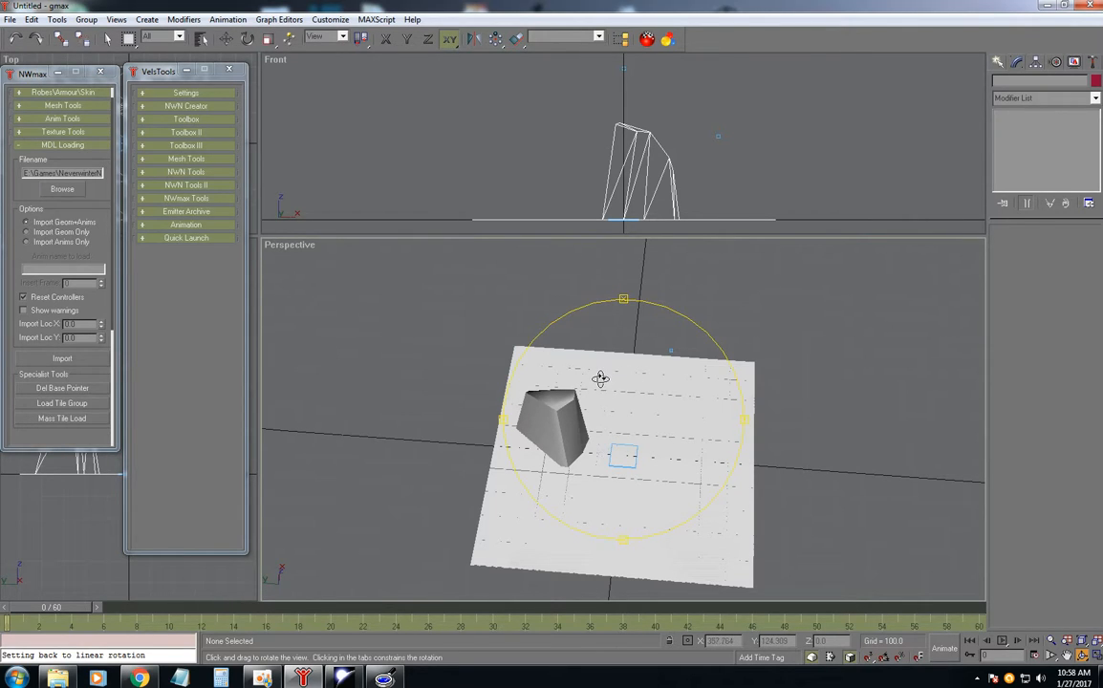
left_click_drag(537, 422, 576, 408)
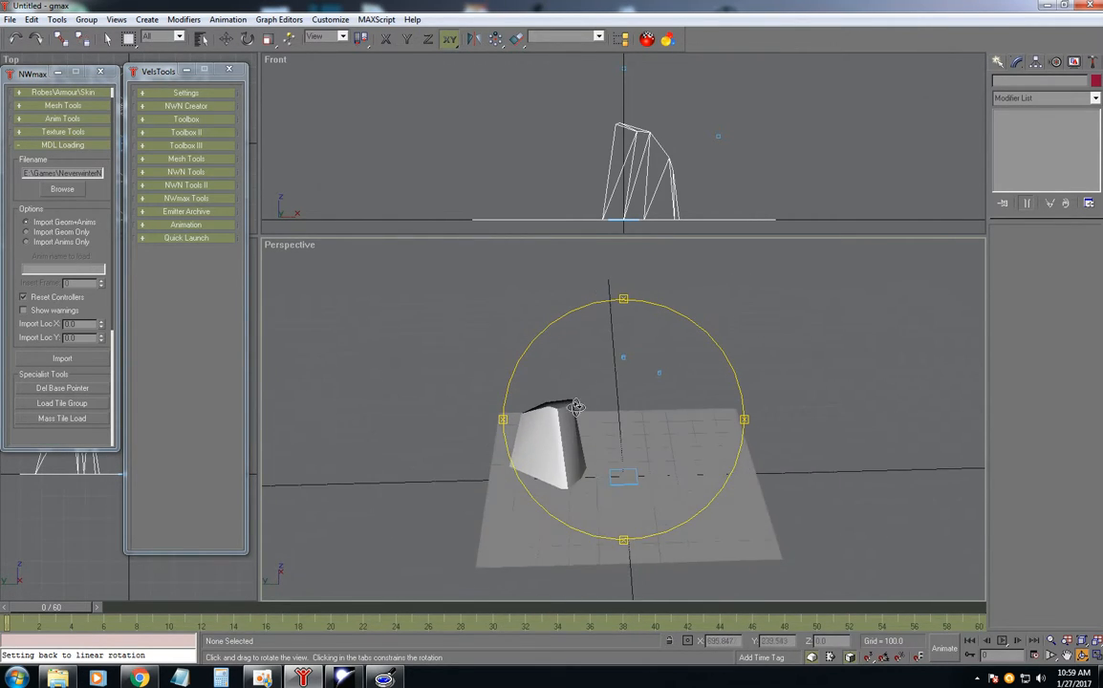
left_click(60, 38)
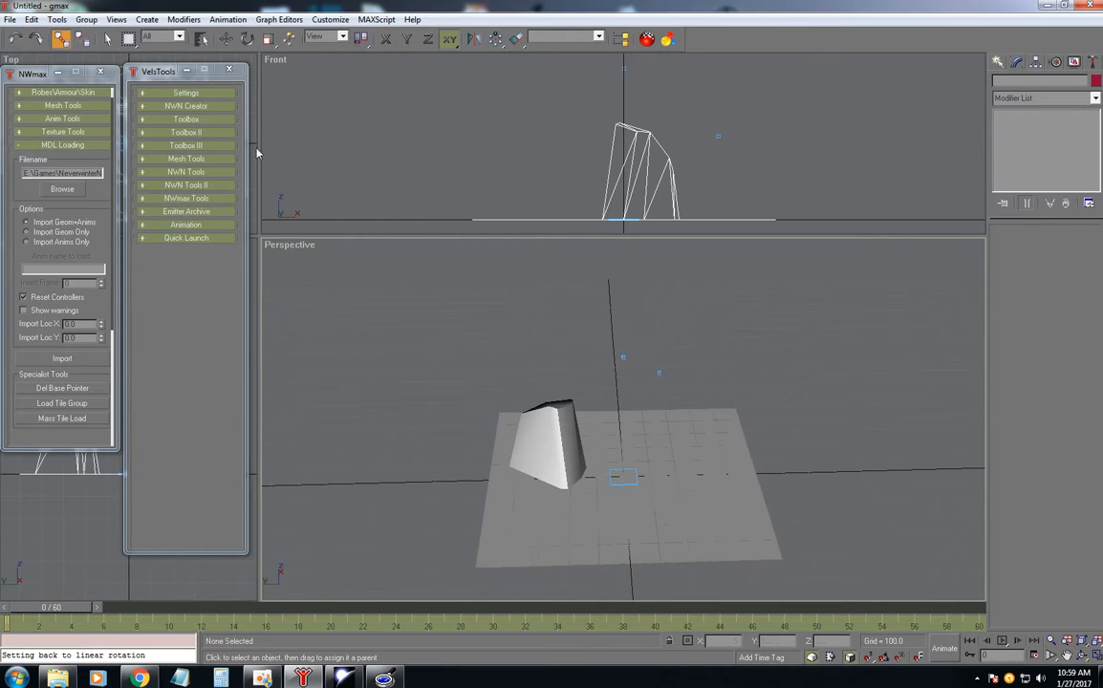
left_click(563, 424)
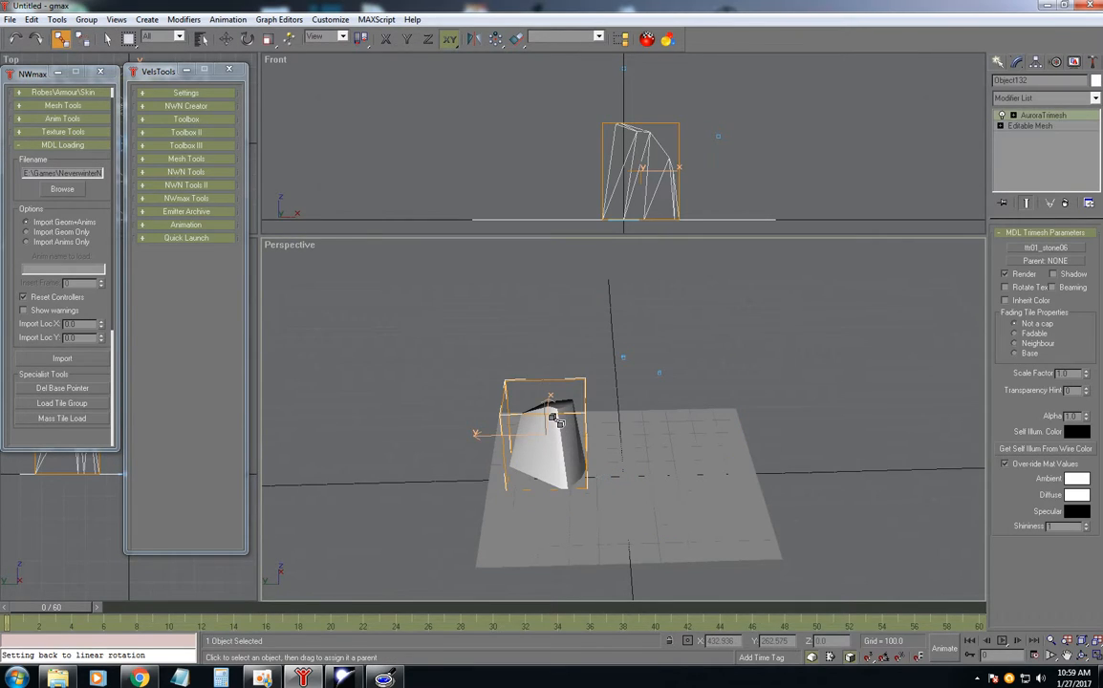
mouse_move(556, 420)
left_mouse_down()
mouse_move(605, 439)
mouse_move(625, 486)
left_mouse_up()
left_click_drag(571, 438, 636, 482)
left_click(108, 39)
left_click(396, 311)
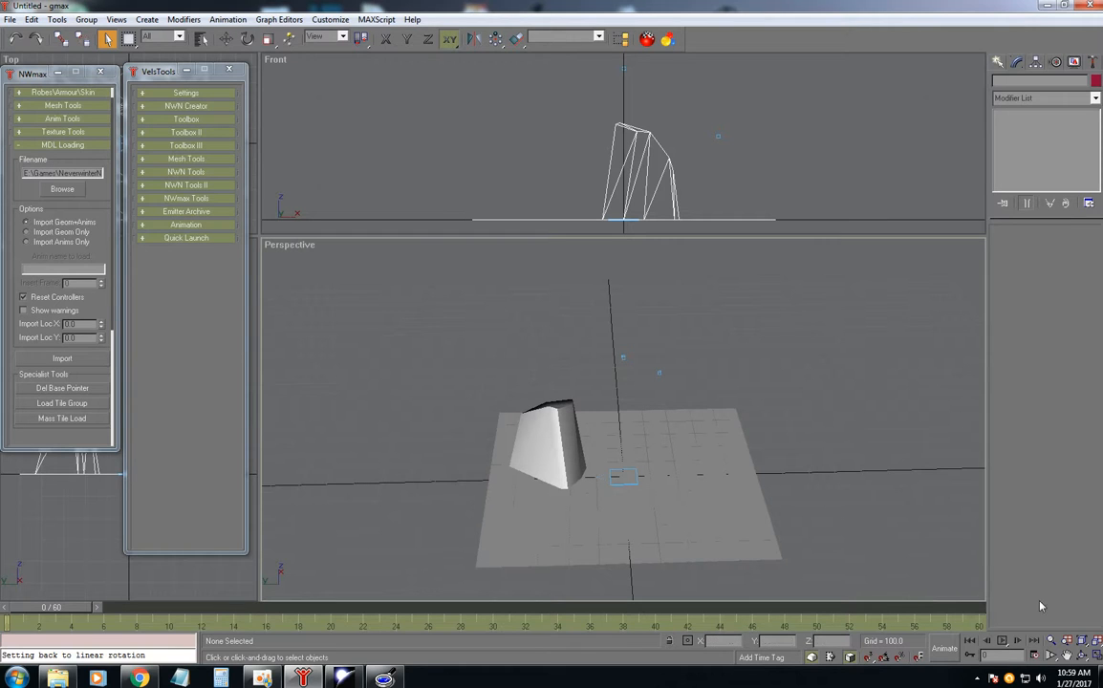
Select the flat tile's green walkmesh and name it walk510.
left_click(1080, 655)
left_click_drag(702, 441, 683, 415)
left_click(1067, 654)
scroll(667, 409, "up", 3)
scroll(667, 409, "up", 3)
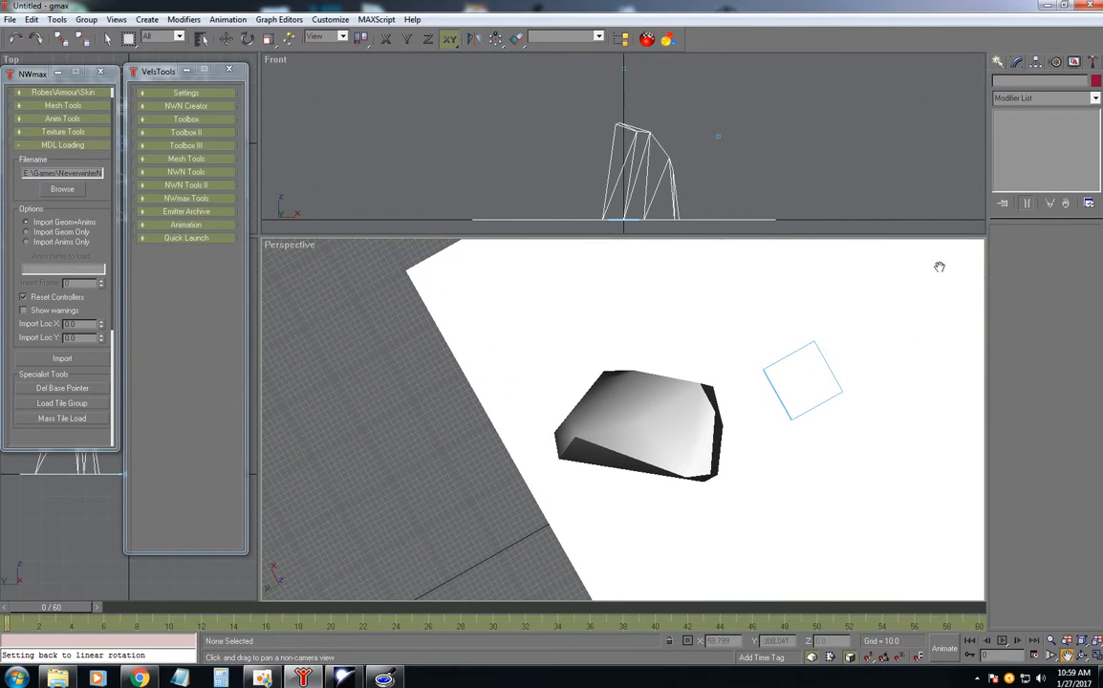
left_click(107, 39)
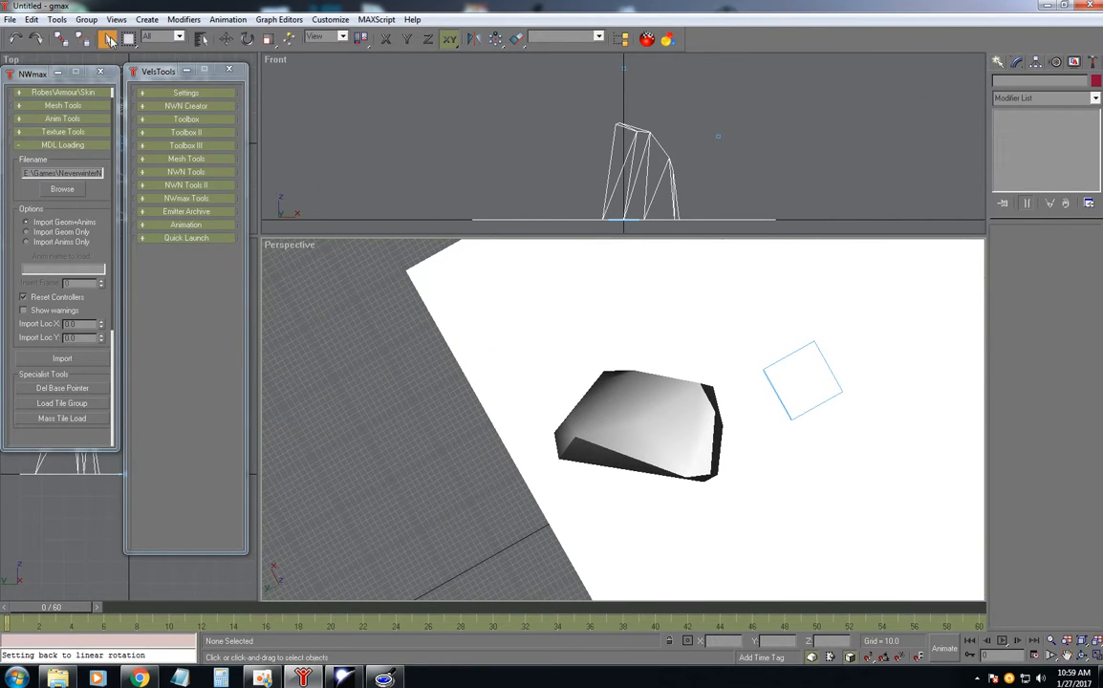
left_click(432, 271)
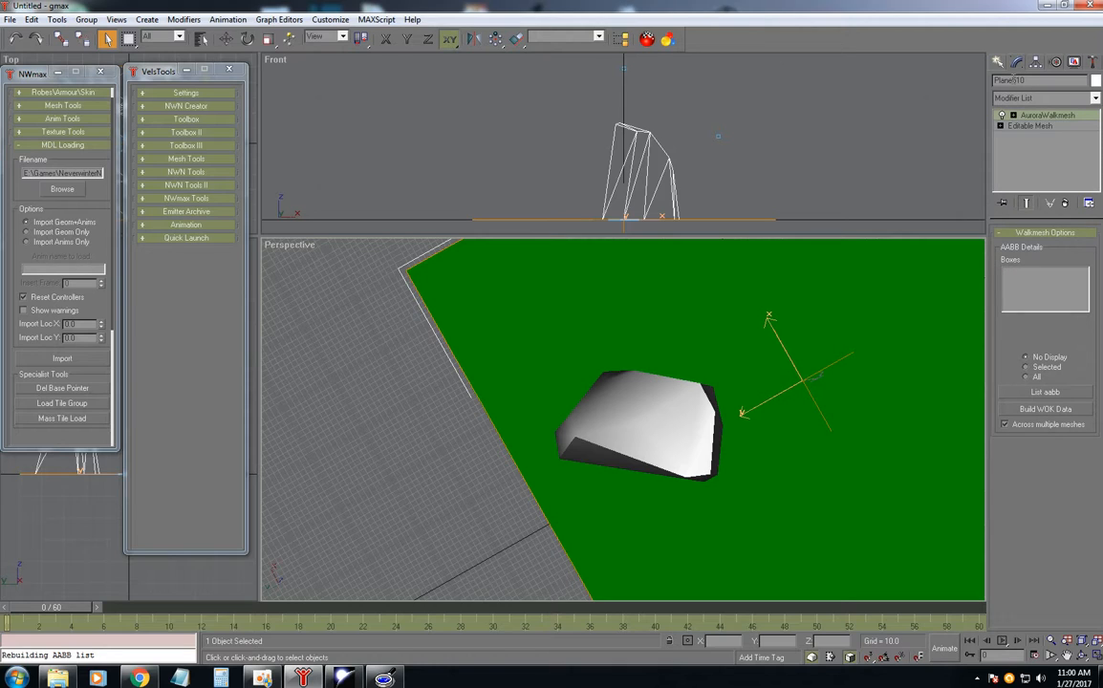
left_click(971, 81)
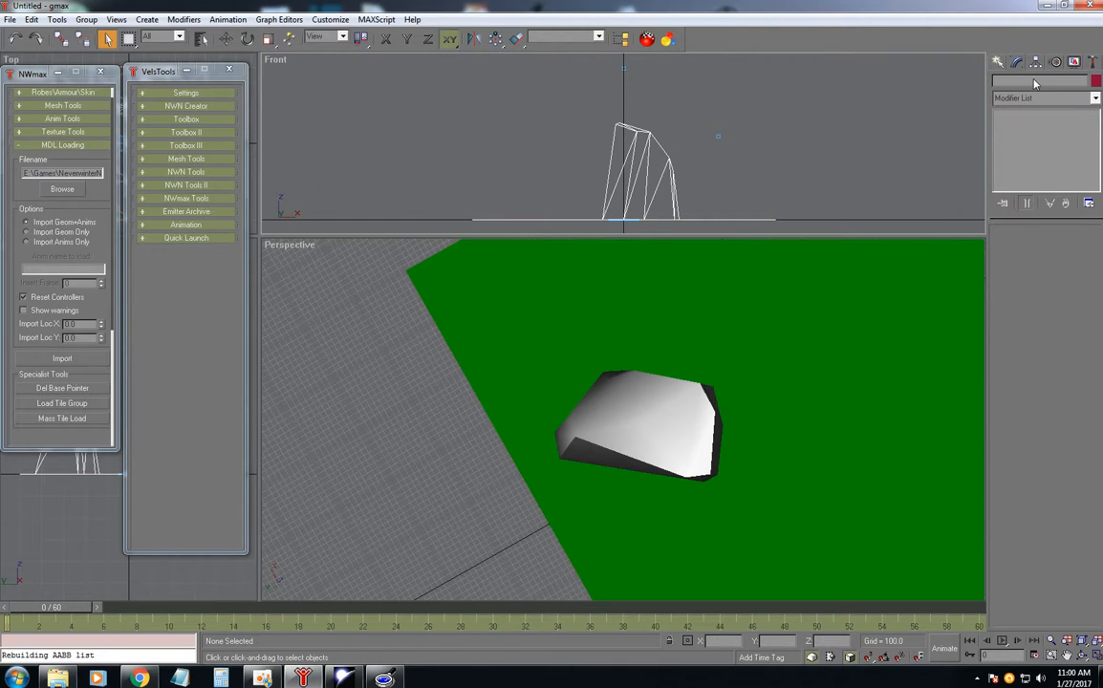
left_click(609, 274)
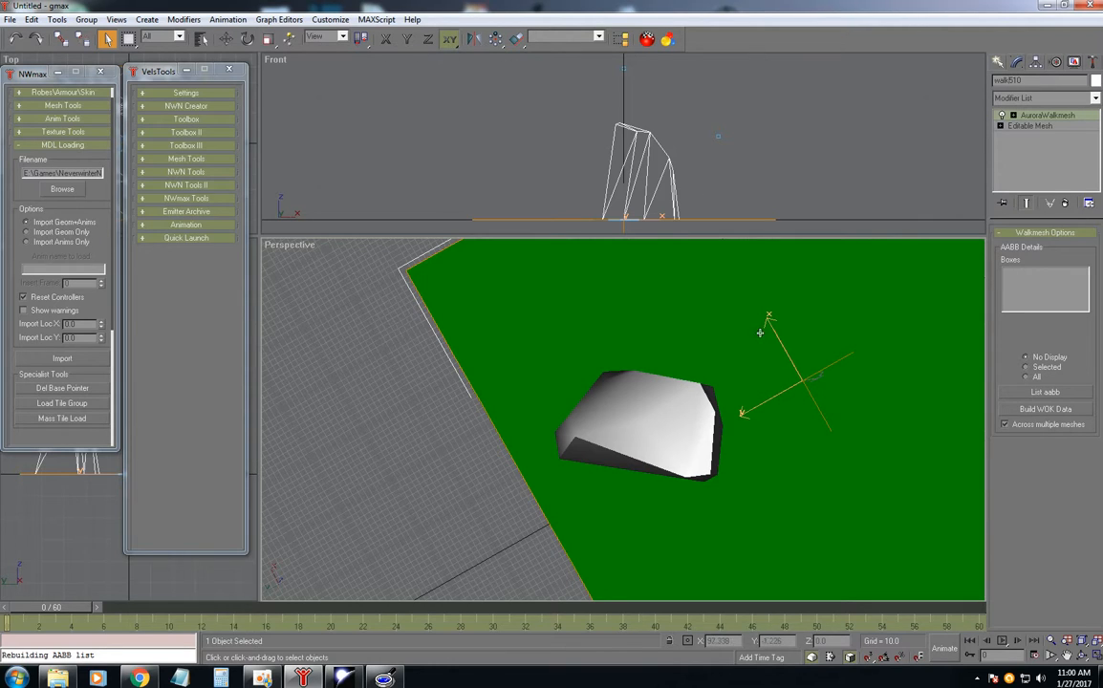
Convert the walk510 walkmesh to an editable mesh.
right_click(744, 307)
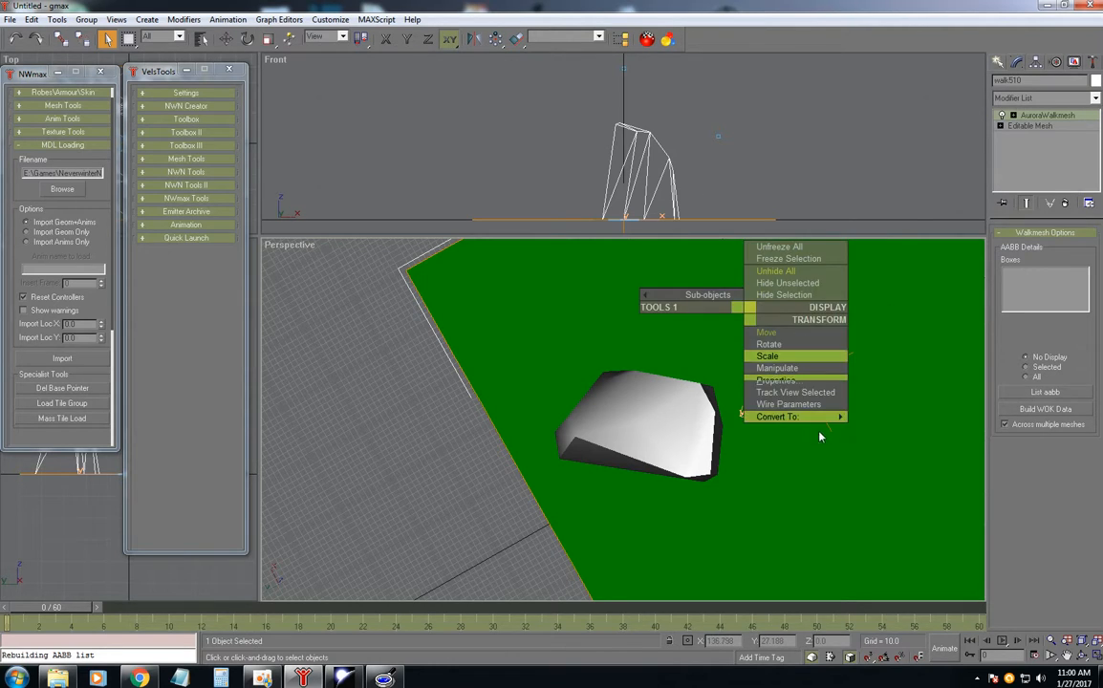
mouse_move(850, 418)
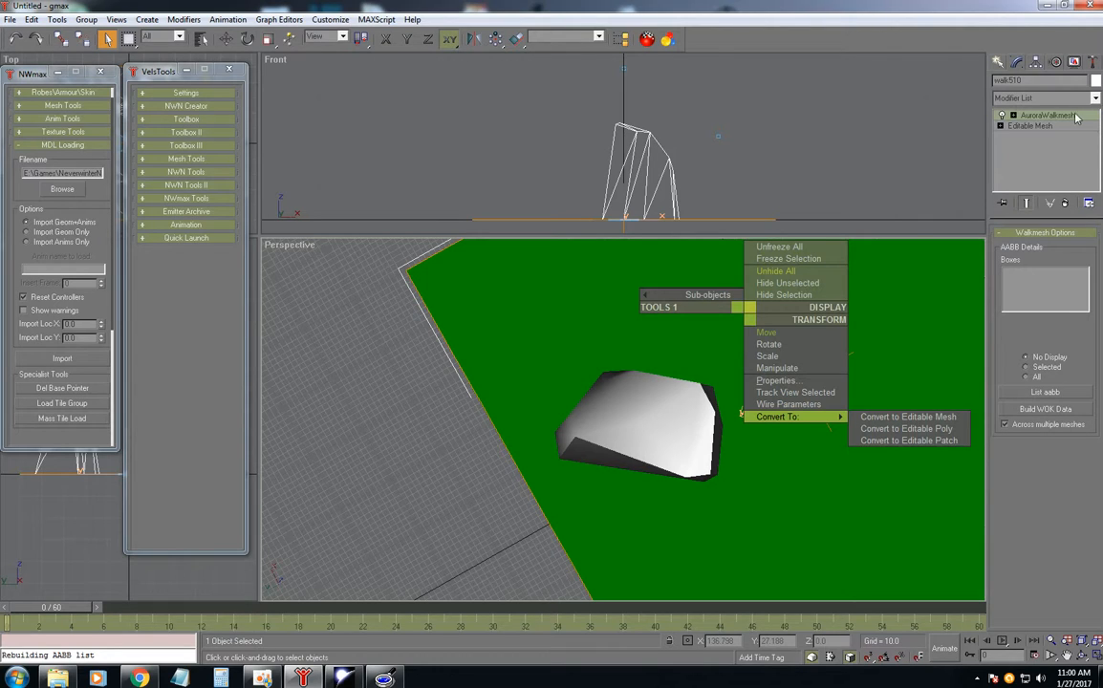
left_click(908, 416)
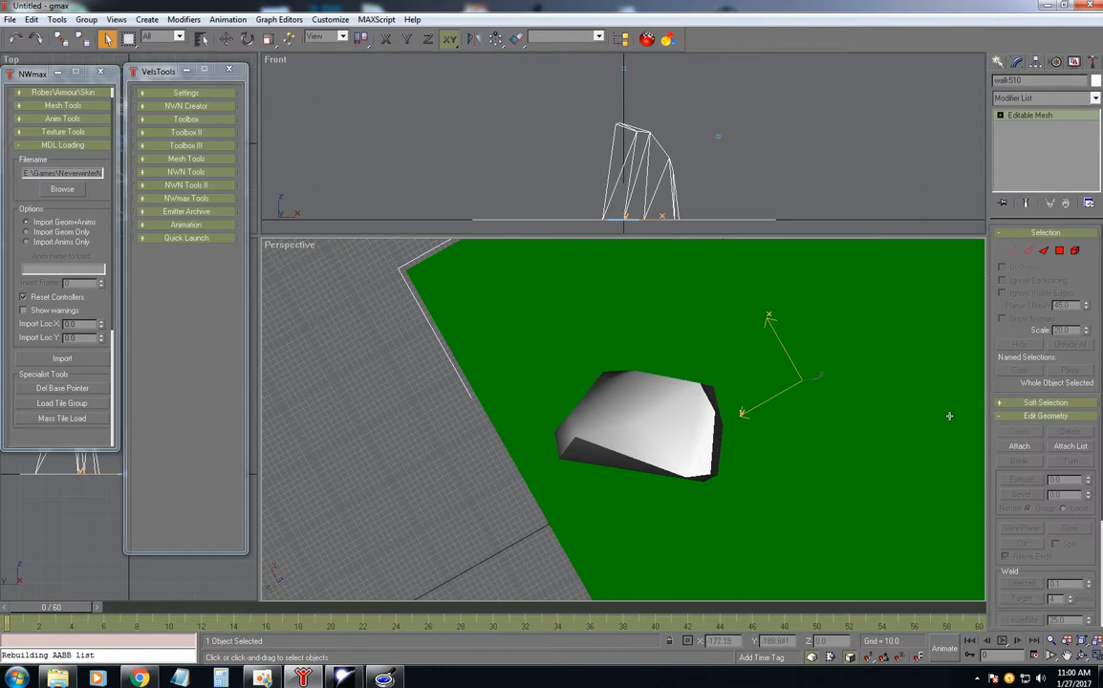
Create six new vertices on the walkmesh around the outline of the rock's base.
left_click(1011, 251)
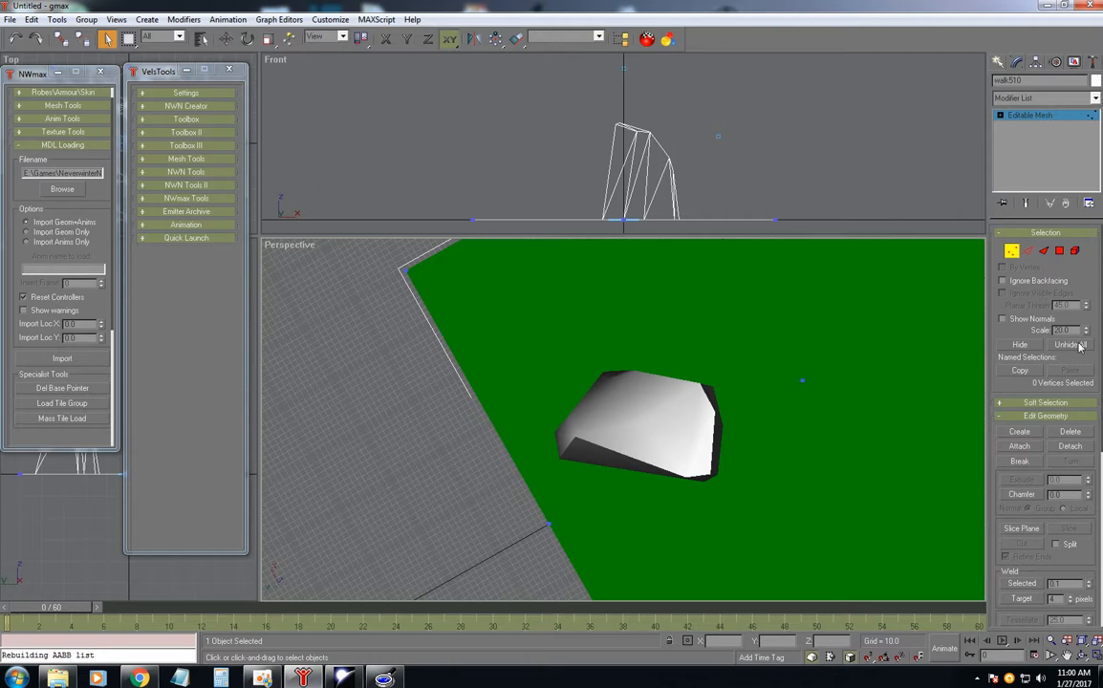
left_click(1020, 430)
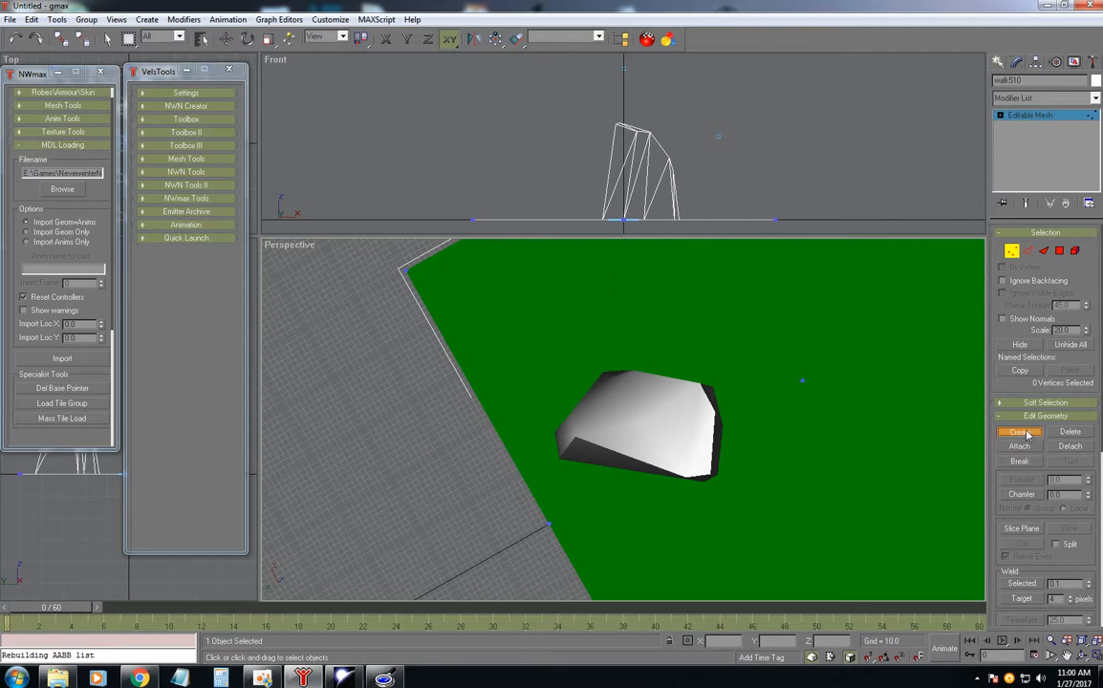
left_click(716, 484)
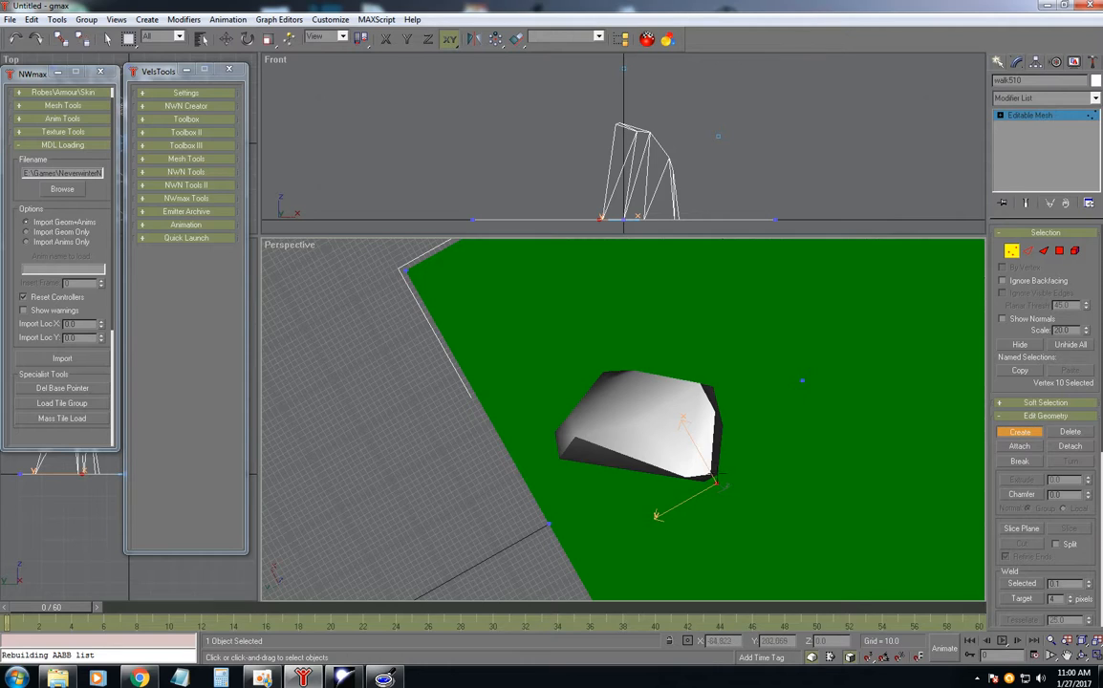
left_click(724, 424)
left_click(715, 382)
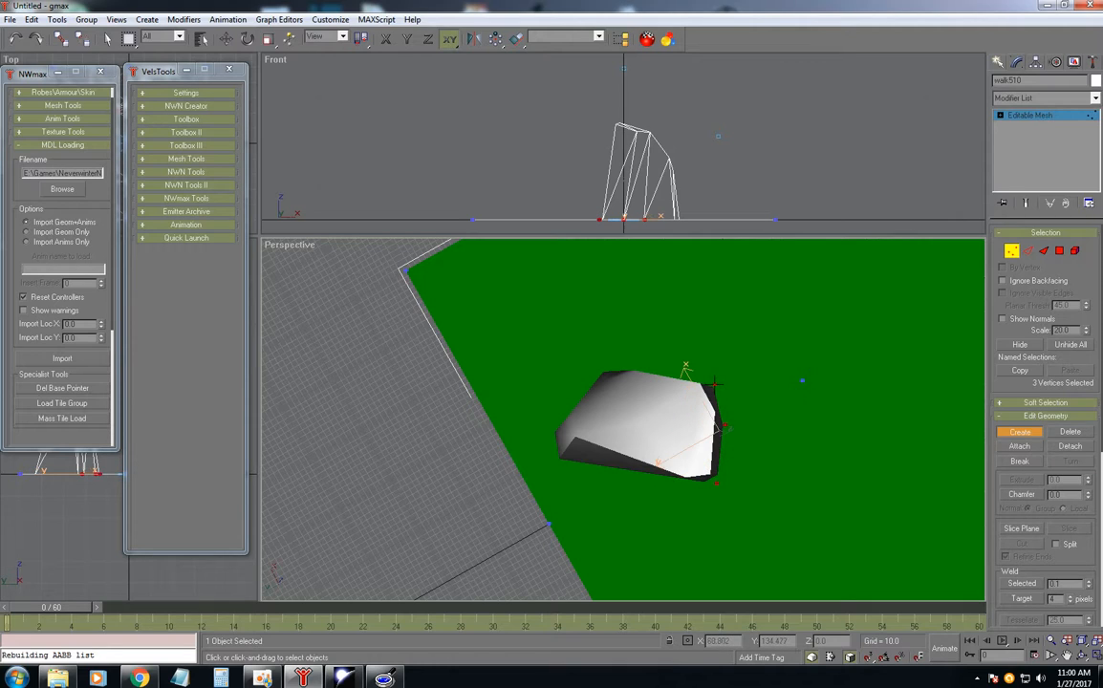
left_click(599, 372)
left_click(553, 430)
left_click(556, 459)
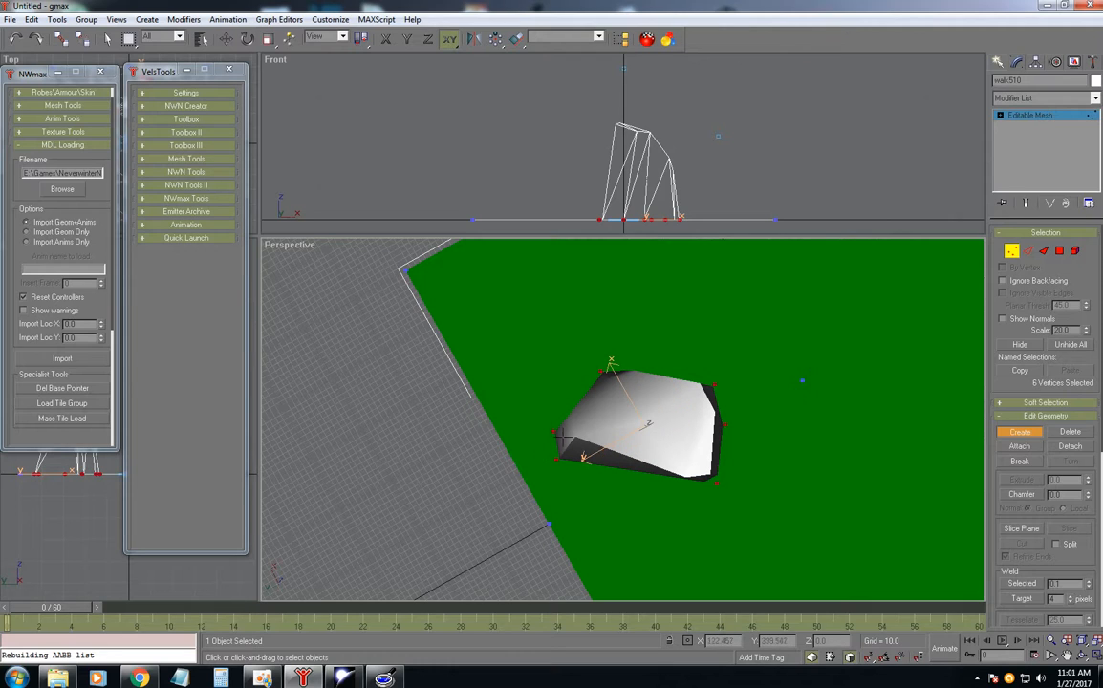
left_click(108, 39)
left_click(599, 414)
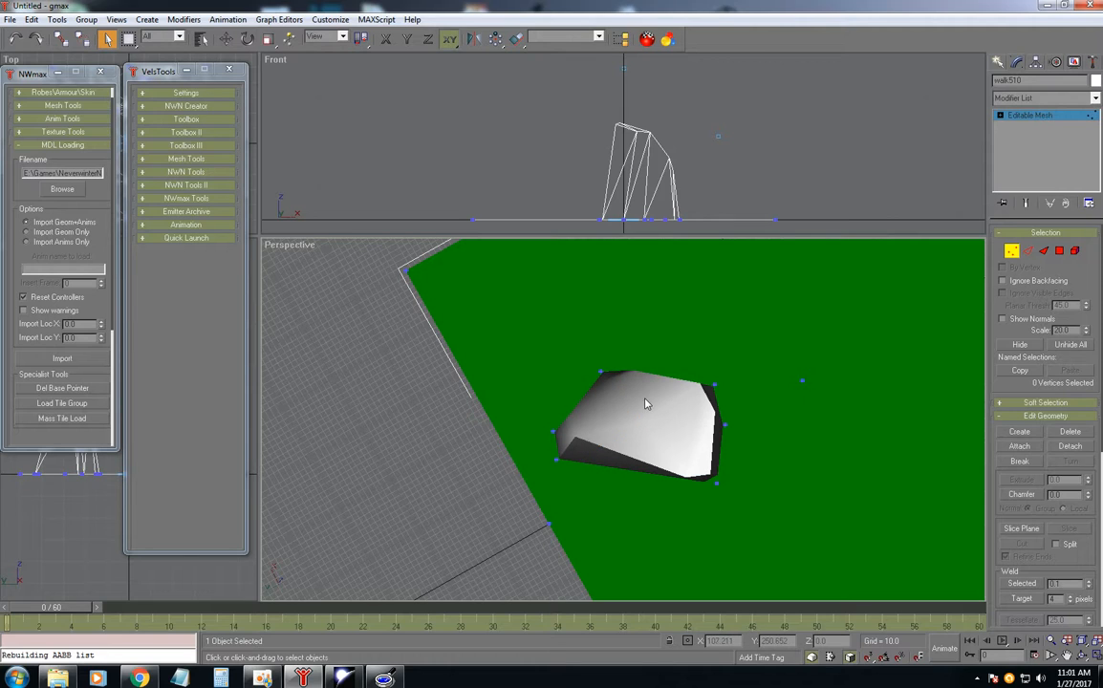
left_click(1012, 252)
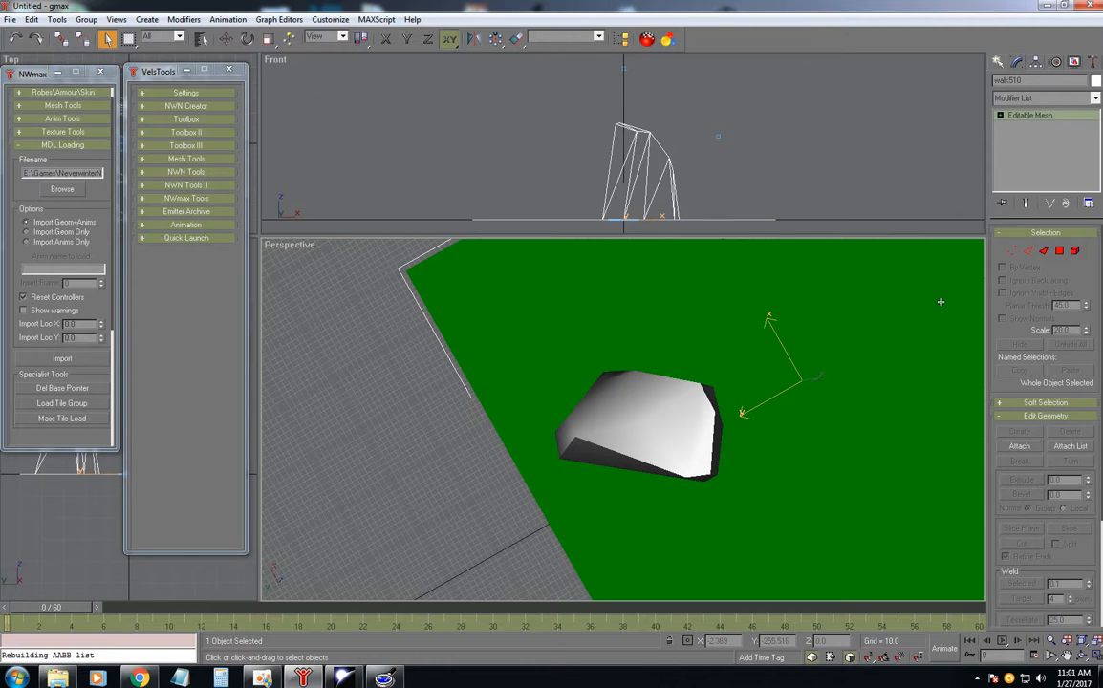
left_click(650, 419)
left_click(598, 434)
left_click(598, 434)
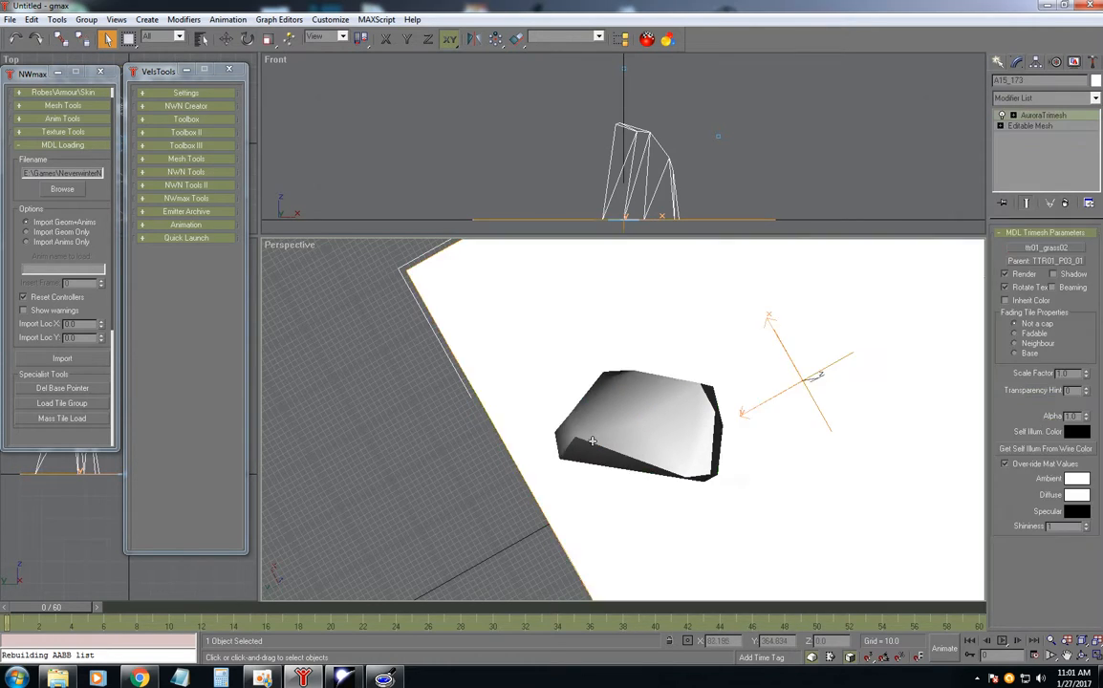
left_click(612, 436)
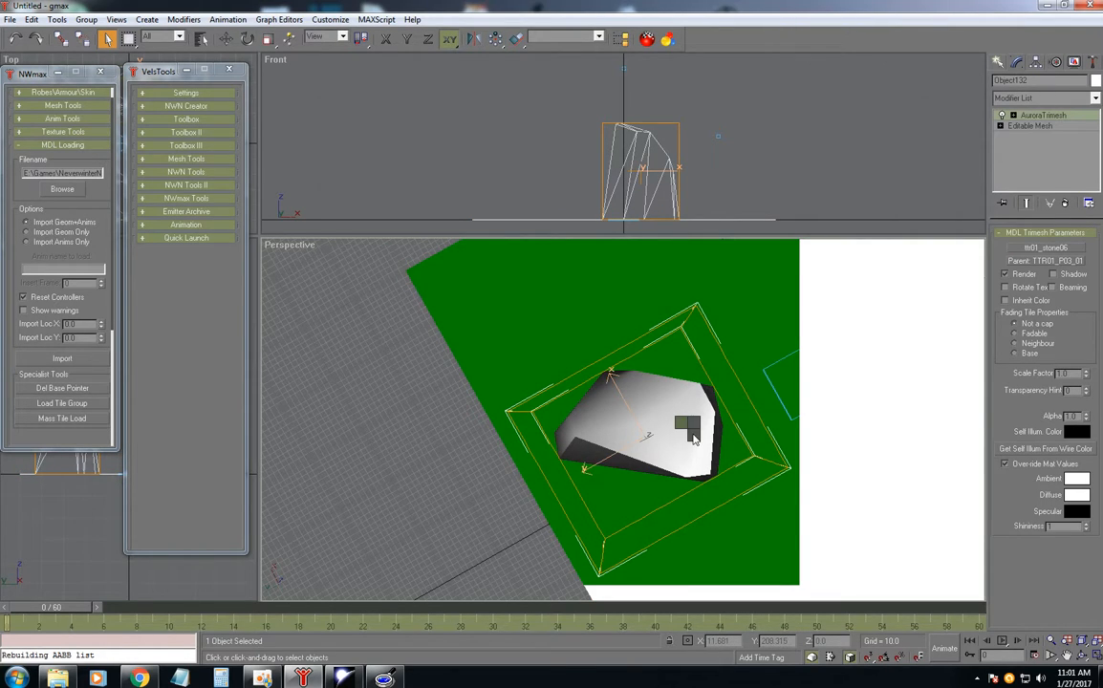
right_click(681, 397)
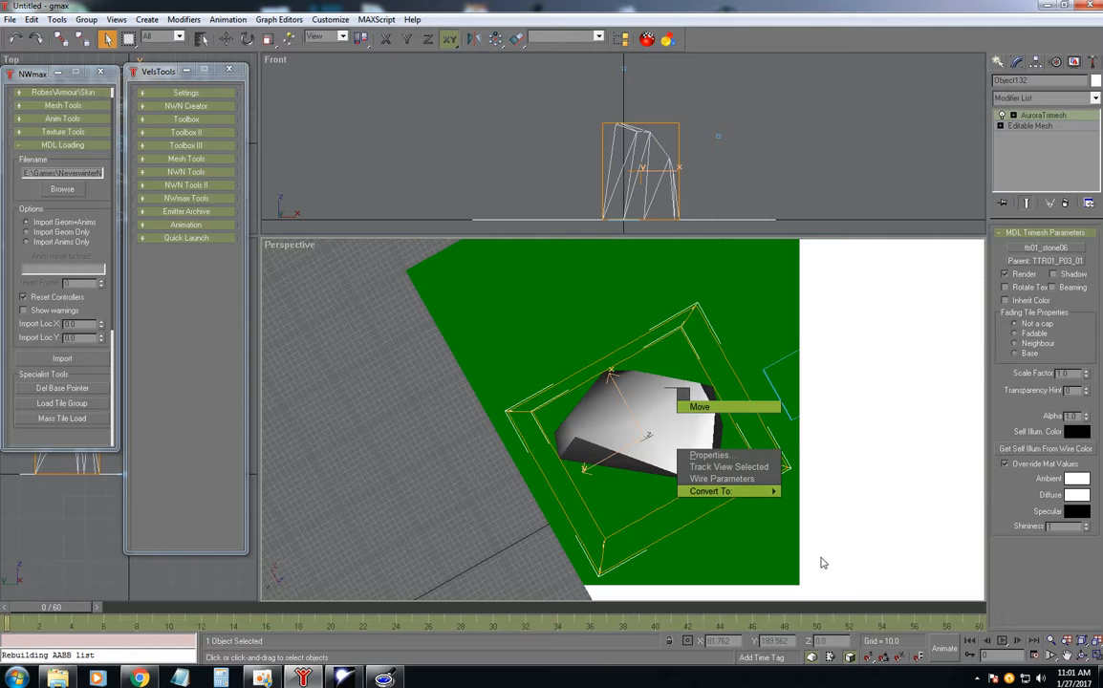
left_click(701, 447)
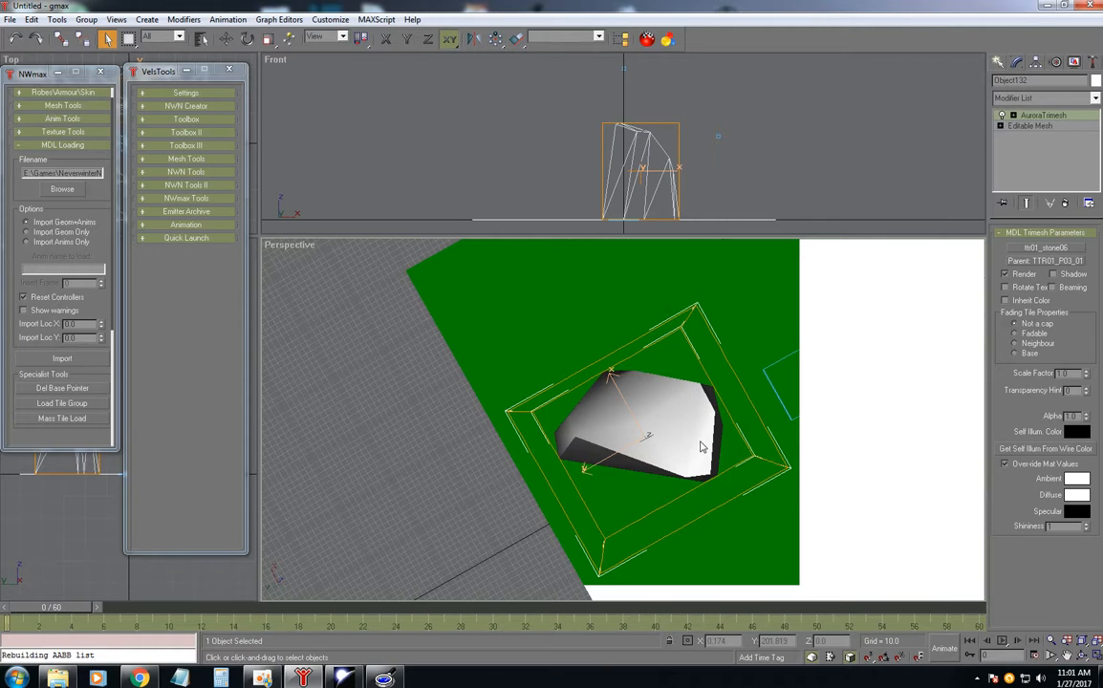
left_click_drag(701, 448, 734, 475)
Select only the rock and hide it so the walkmesh beneath it is unobstructed.
key("ctrl+r")
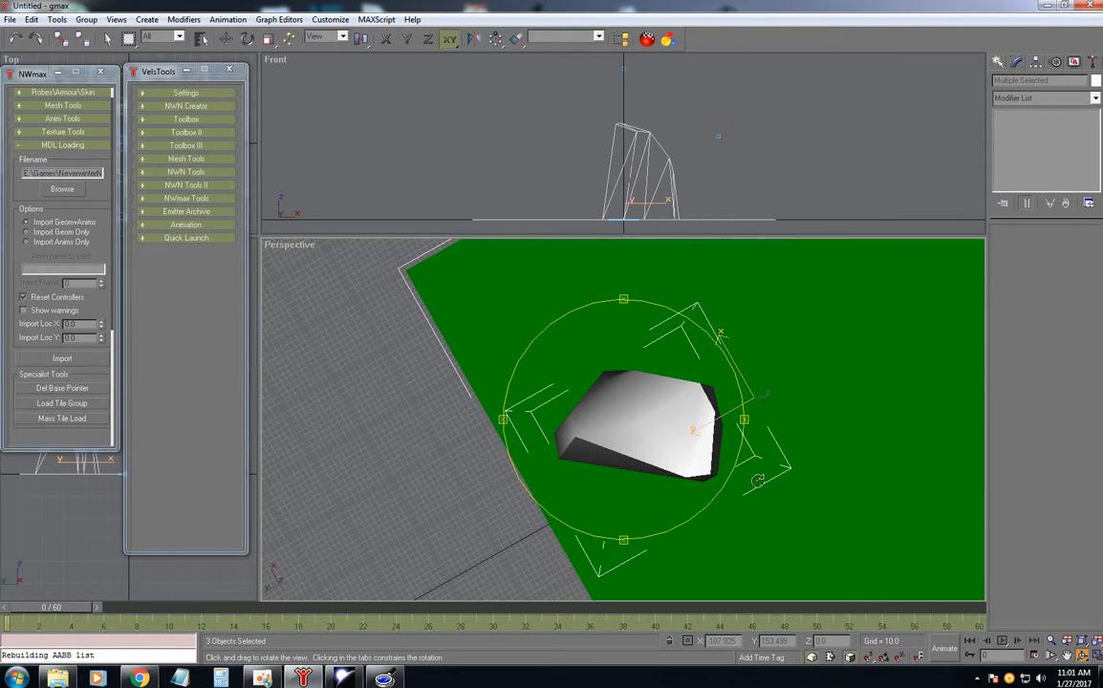
left_click_drag(683, 432, 516, 279)
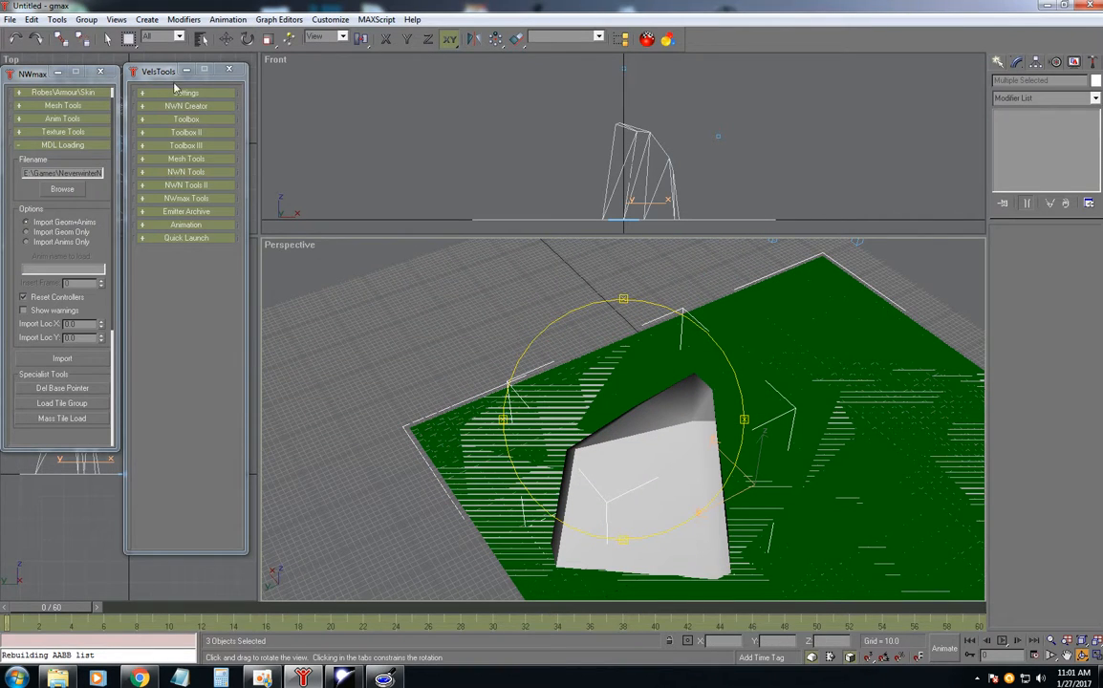
left_click(108, 38)
left_click(688, 472)
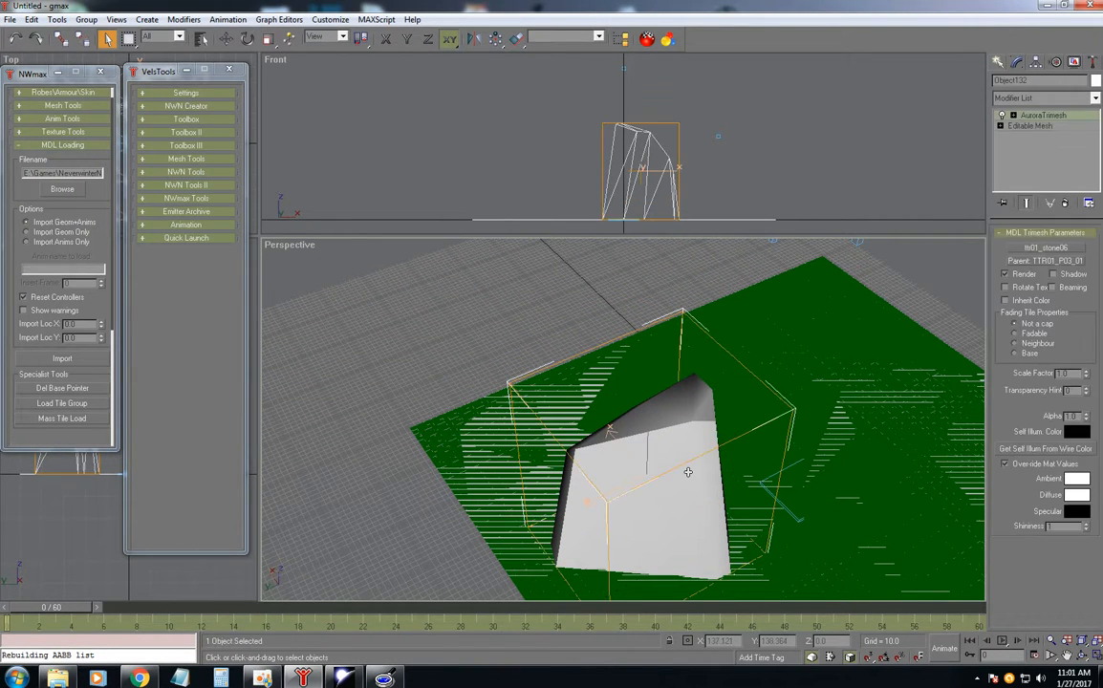
right_click(688, 471)
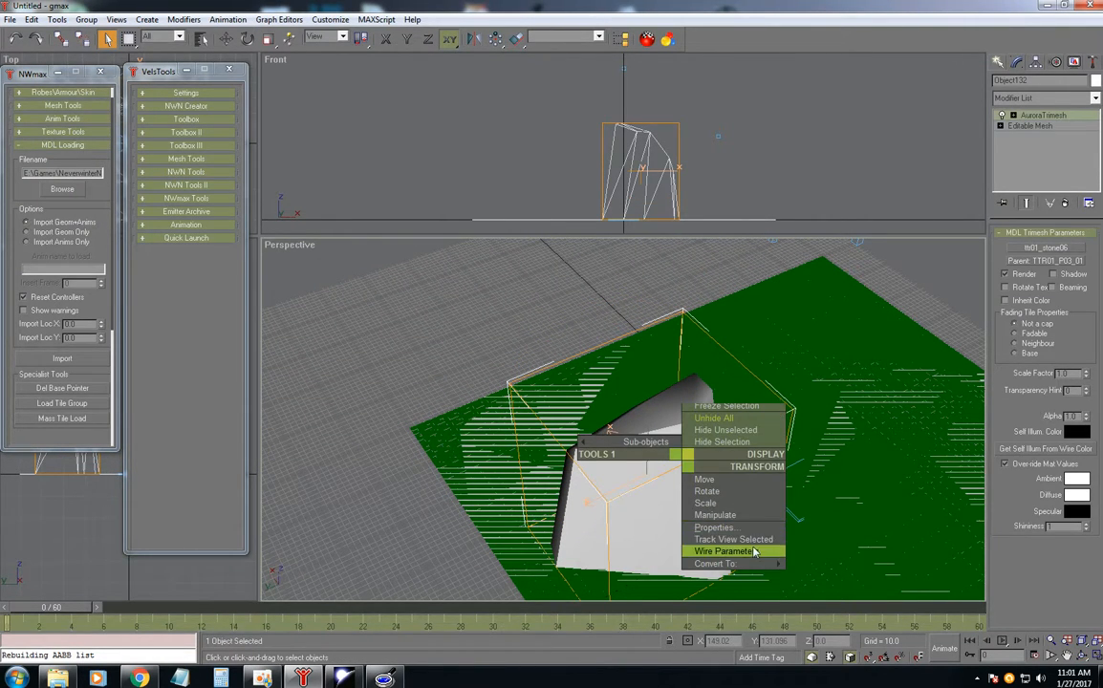
left_click(735, 442)
Select the walk510 walkmesh and switch to editing its faces.
left_click(776, 443)
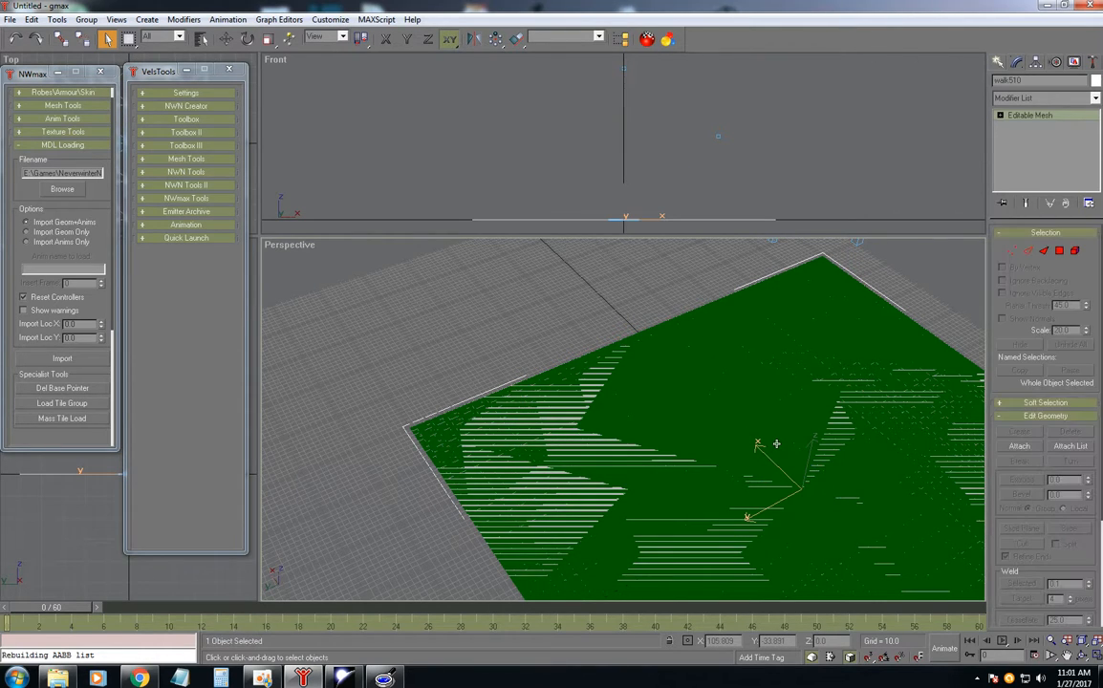
left_click(631, 435)
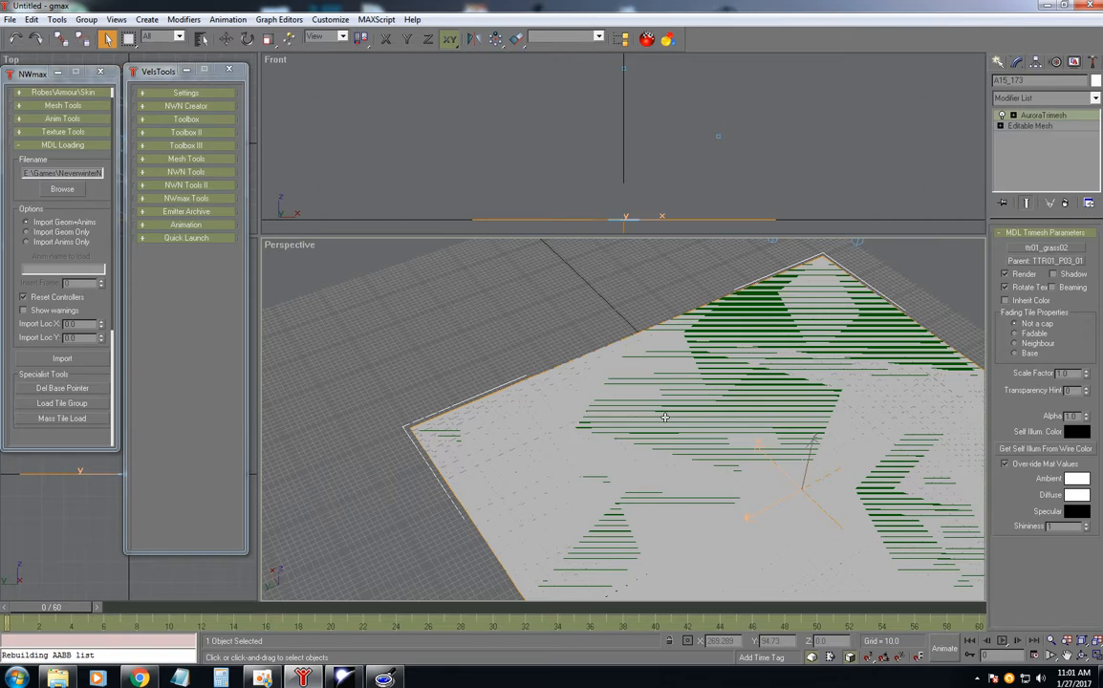
left_click(661, 409)
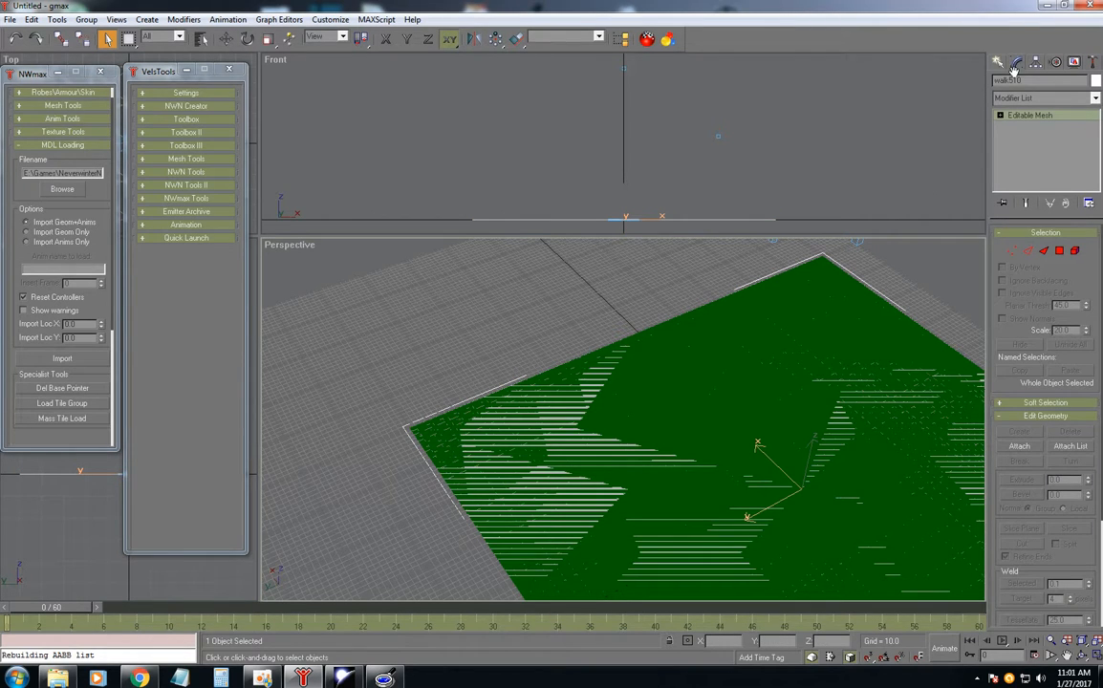
left_click(1081, 654)
left_click_drag(695, 400, 692, 497)
left_click(1044, 251)
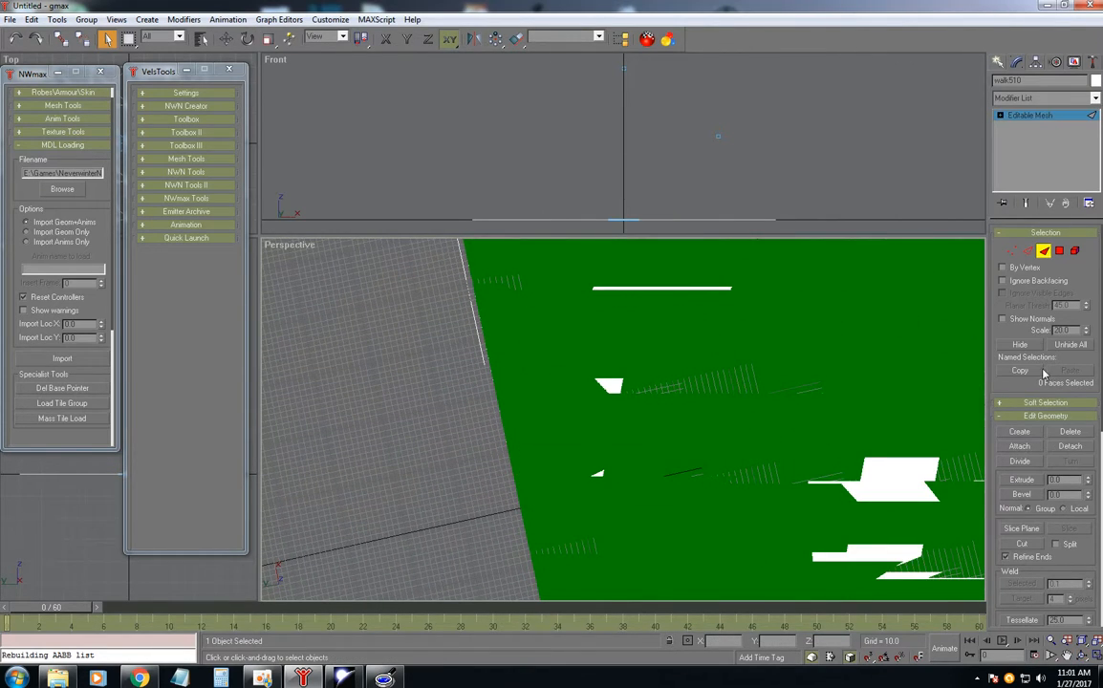
Create two adjoining triangular faces between the new vertices along the near side of the rock's outline.
left_click(1020, 431)
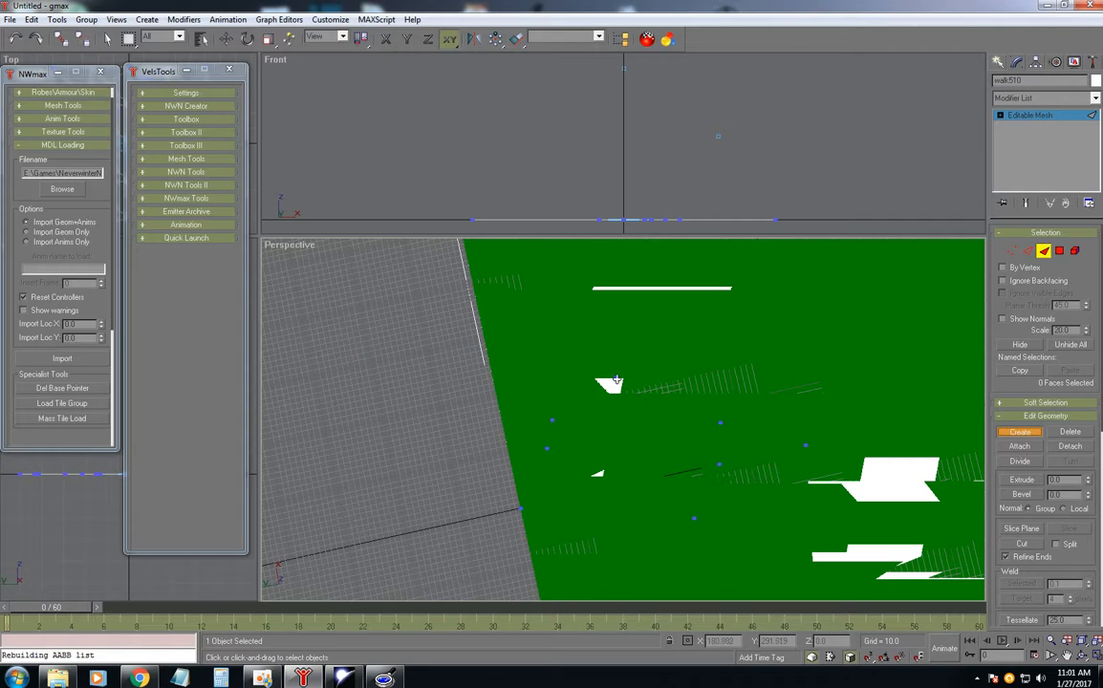
left_click(545, 448)
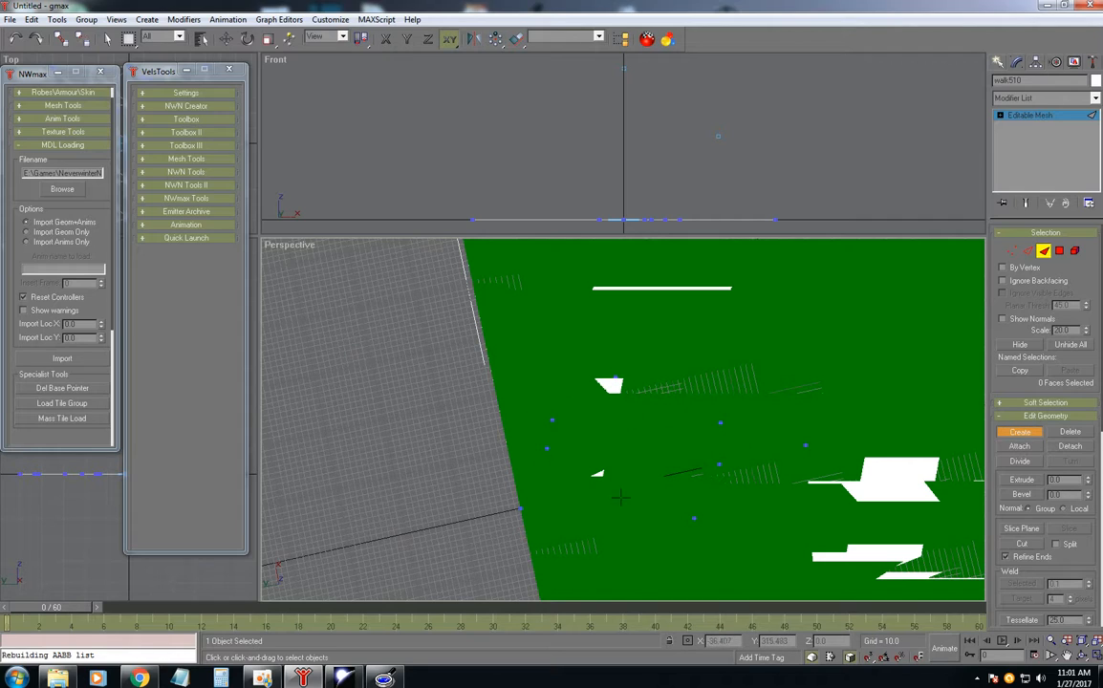
left_click(694, 516)
left_click(719, 466)
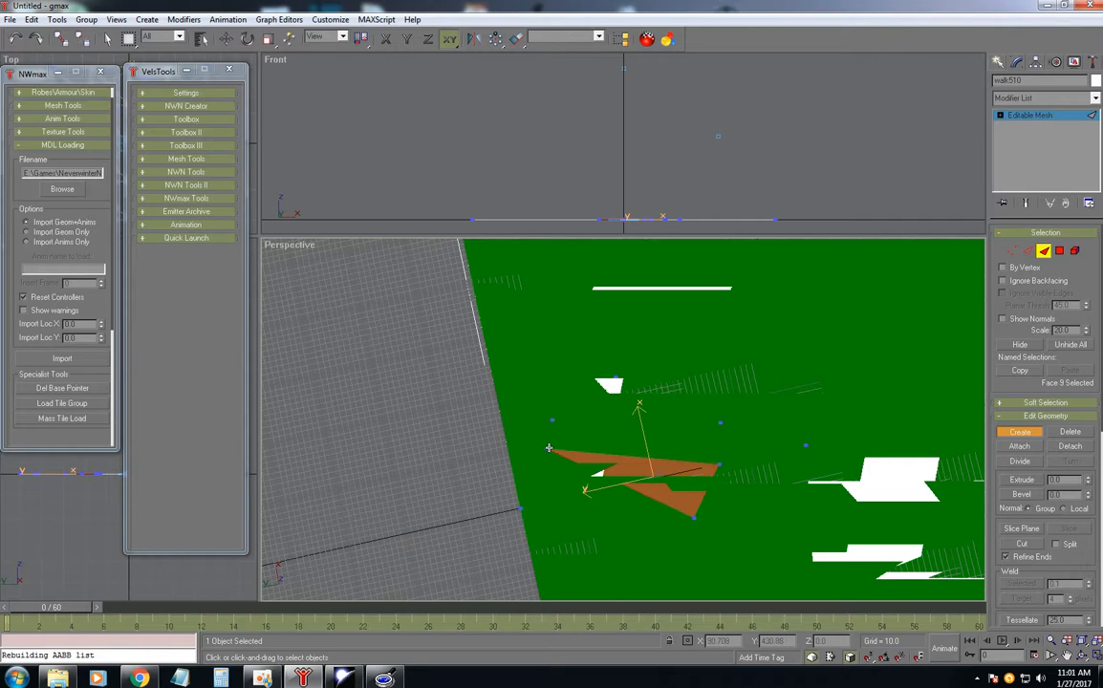
left_click(722, 423)
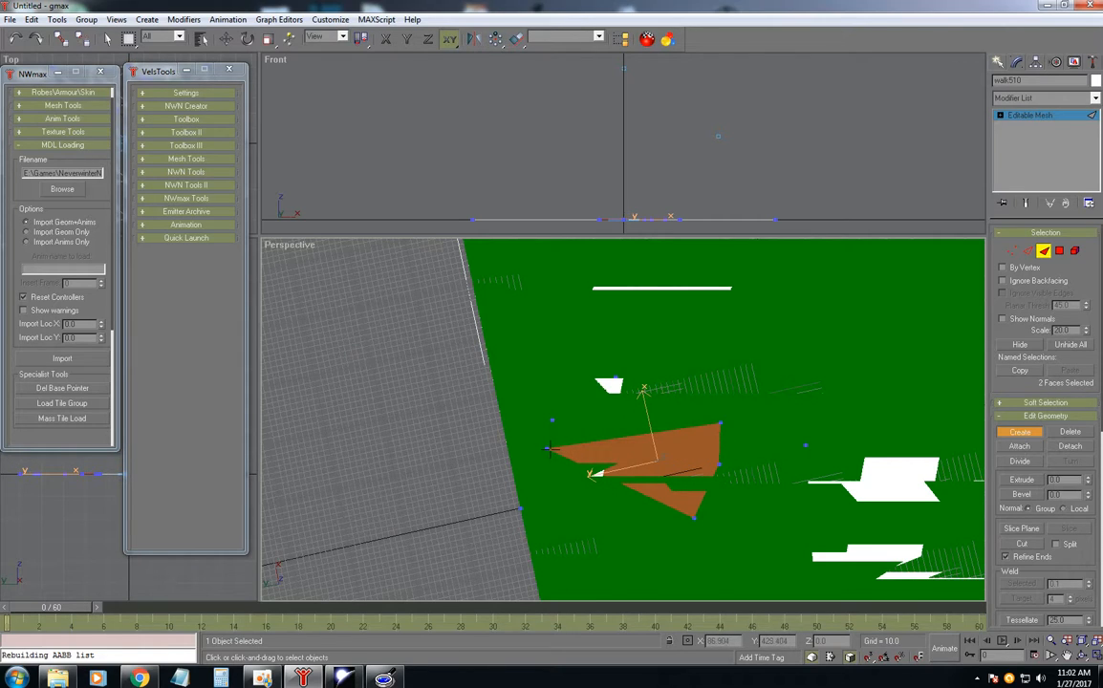
left_click(719, 421)
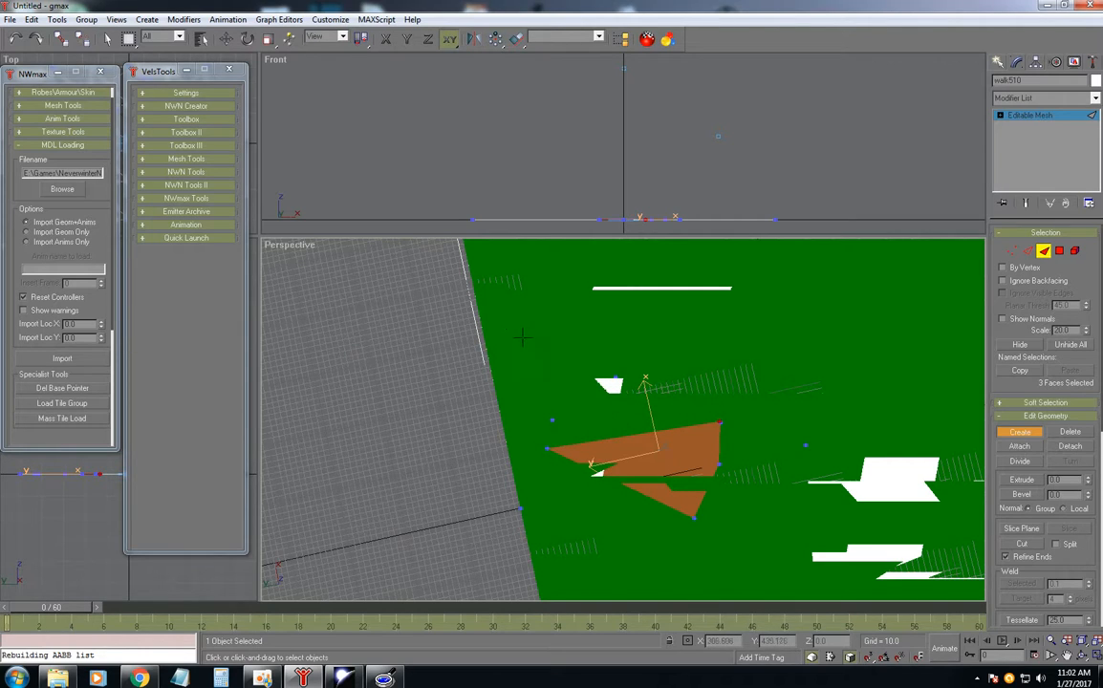
left_click(15, 38)
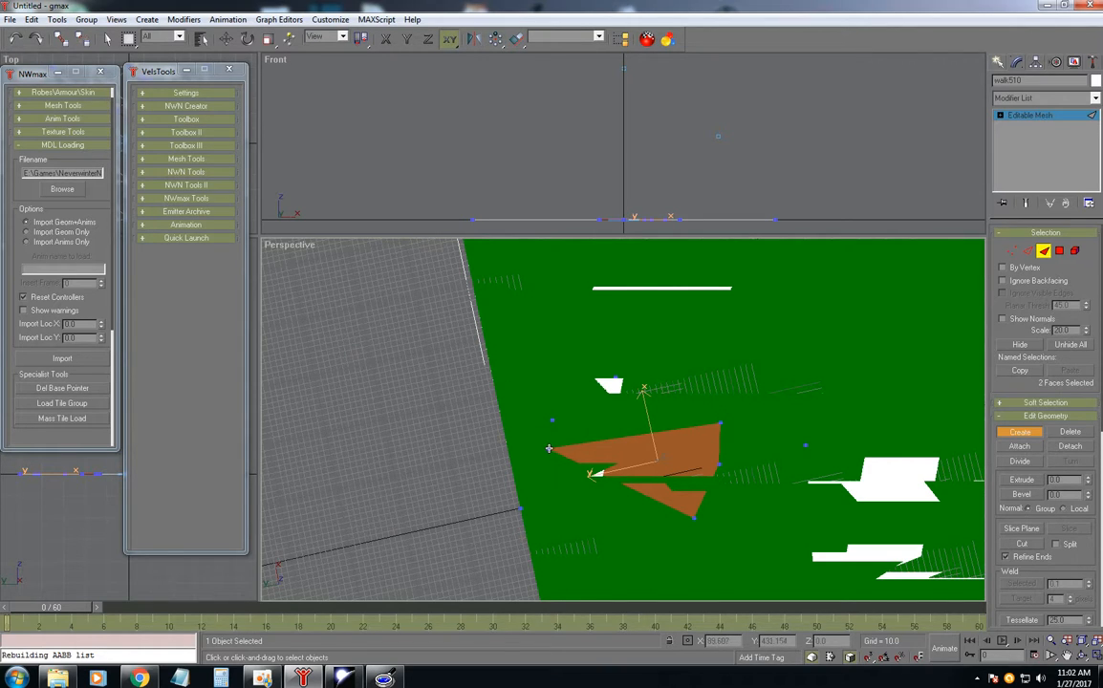
left_click(719, 423)
left_click(552, 420)
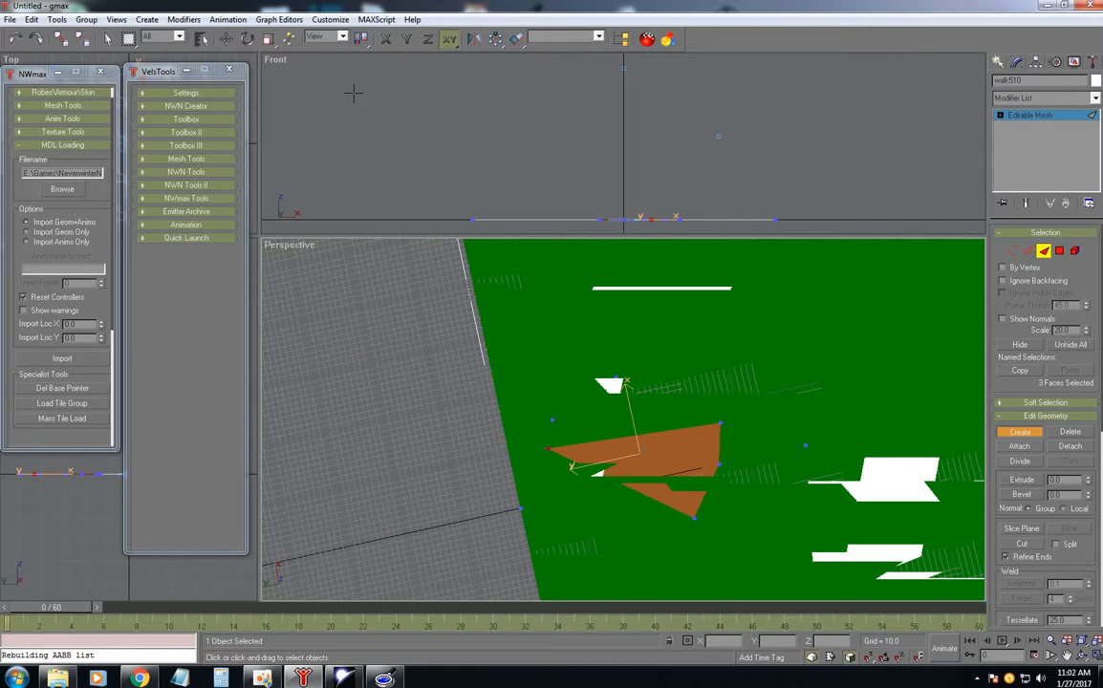
left_click(14, 39)
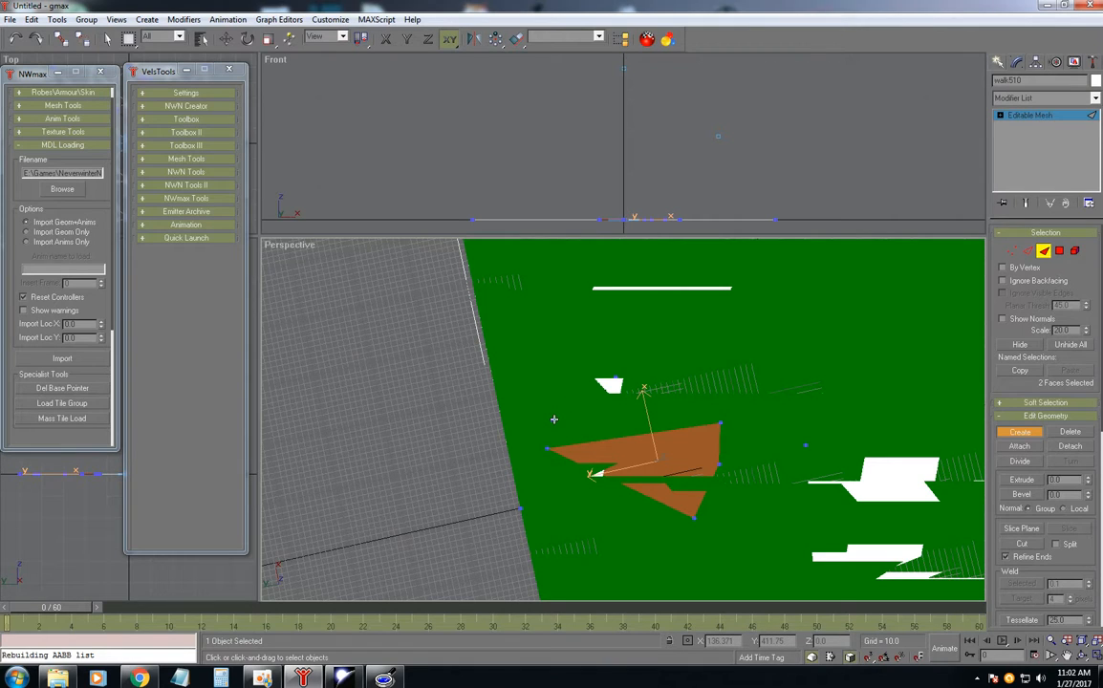
Create a third triangular face between the three vertices on the far side of the rock's outline.
left_click(552, 420)
left_click(613, 378)
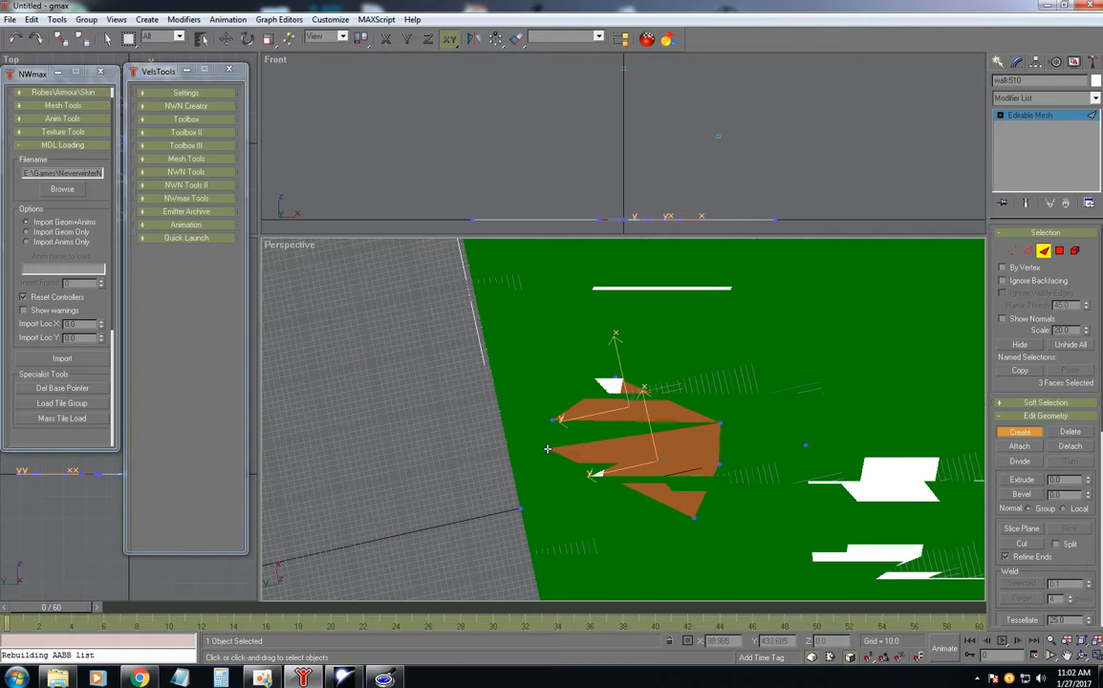
left_click(719, 421)
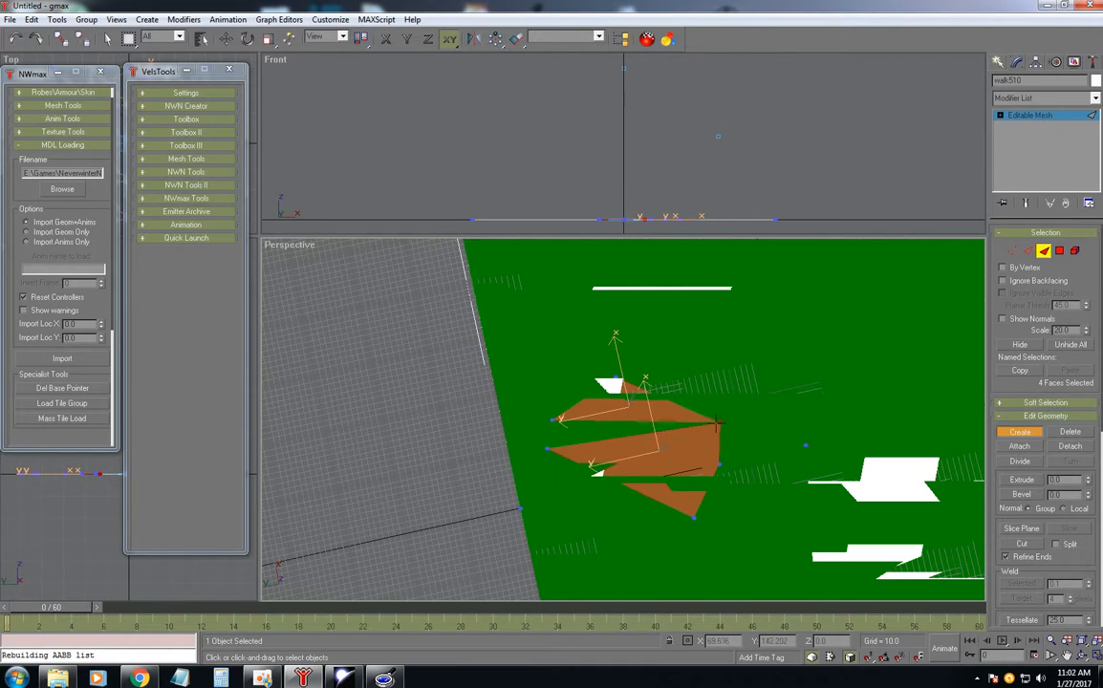
left_click(548, 447)
left_click(15, 40)
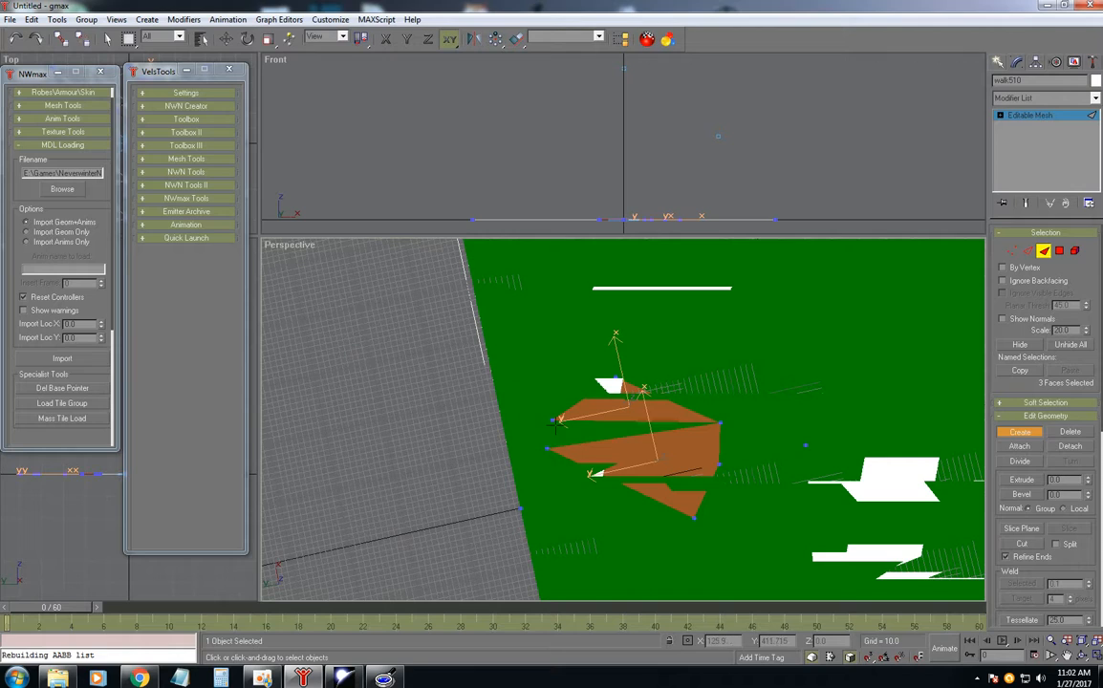
left_click(552, 420)
double_click(548, 448)
left_click(15, 39)
left_click(14, 38)
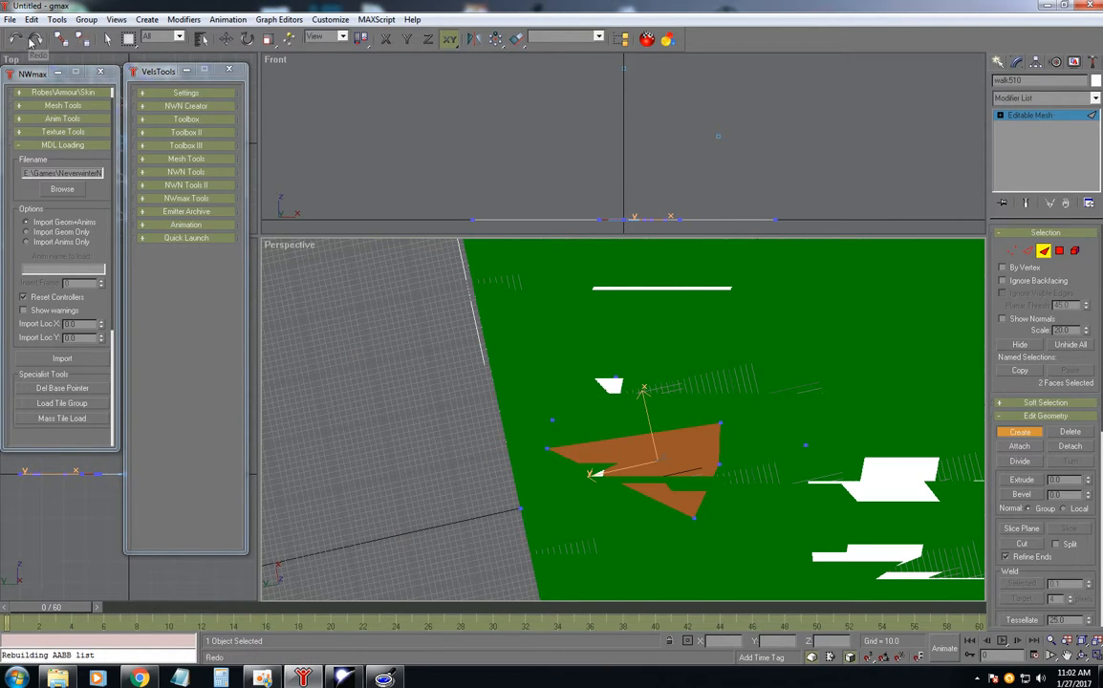
left_click(36, 38)
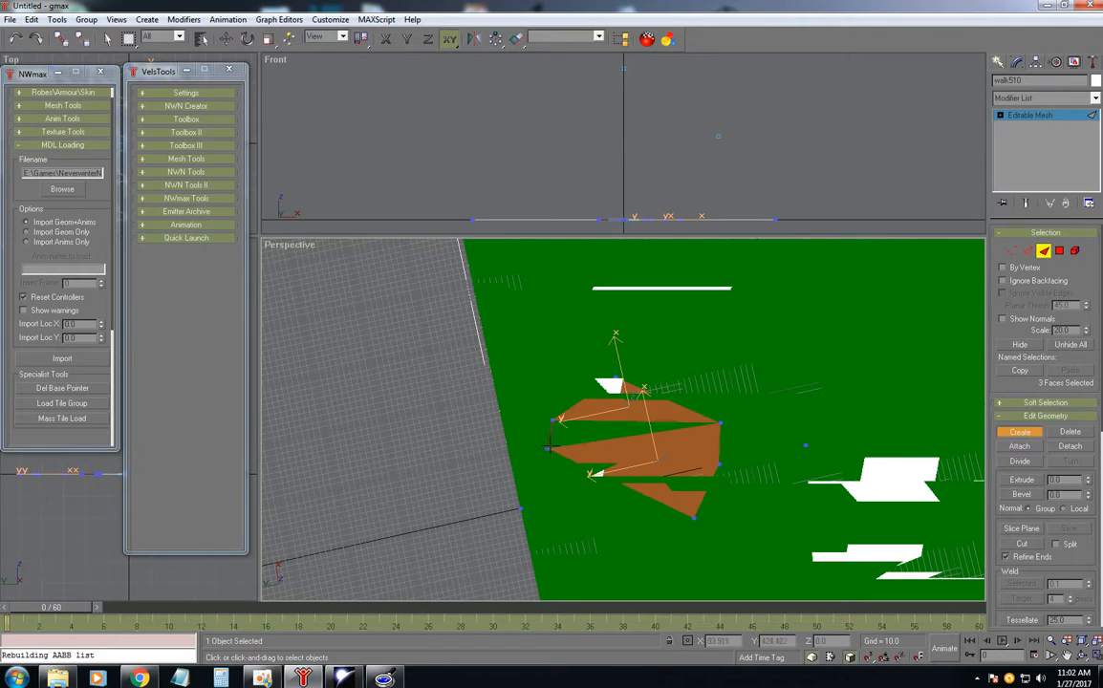
Create a fourth triangular face to fill the remaining gap in the middle of the rock's outline.
left_click(720, 421)
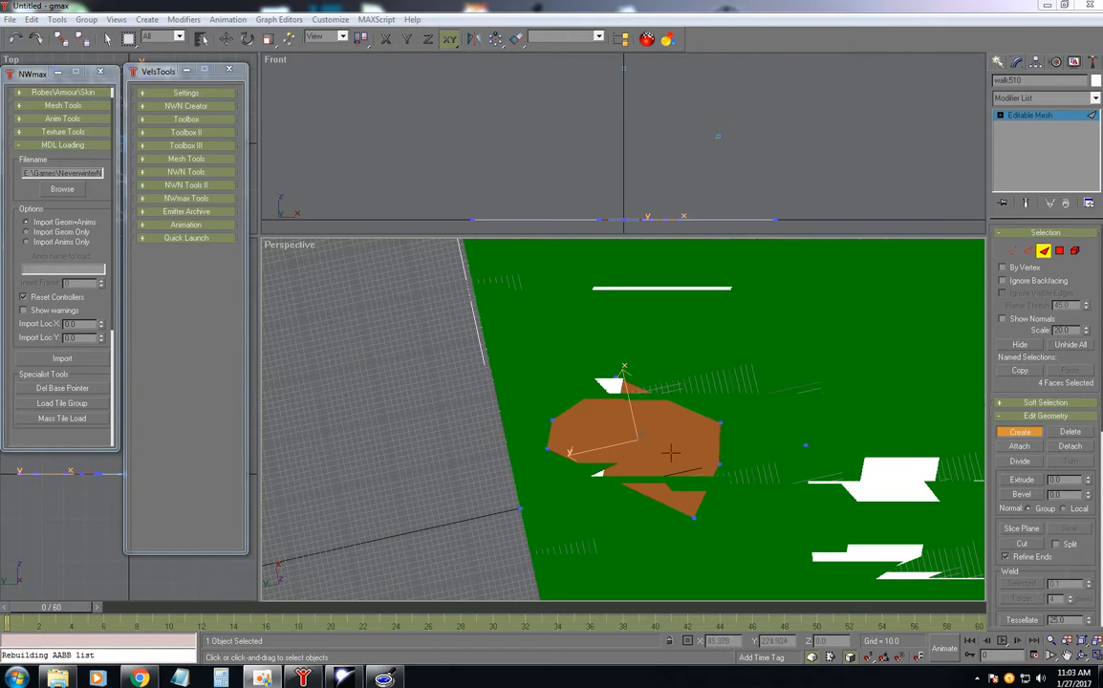
Set the material ID of the four new walkmesh faces to 2.
left_click(178, 185)
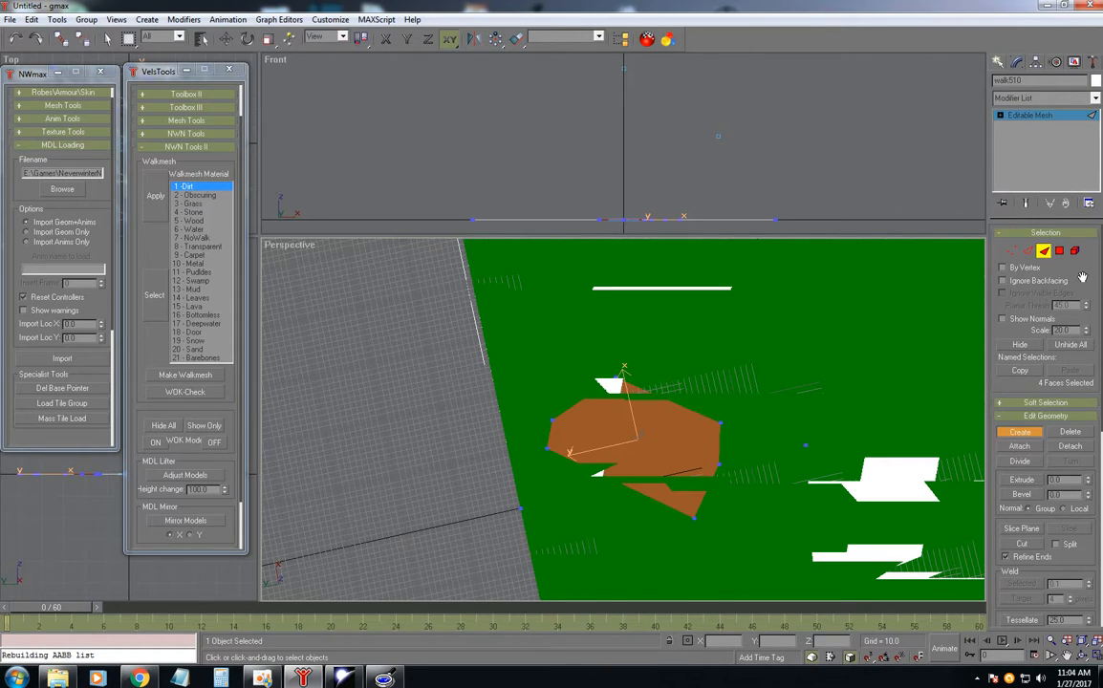
scroll(1081, 277, "down", 6)
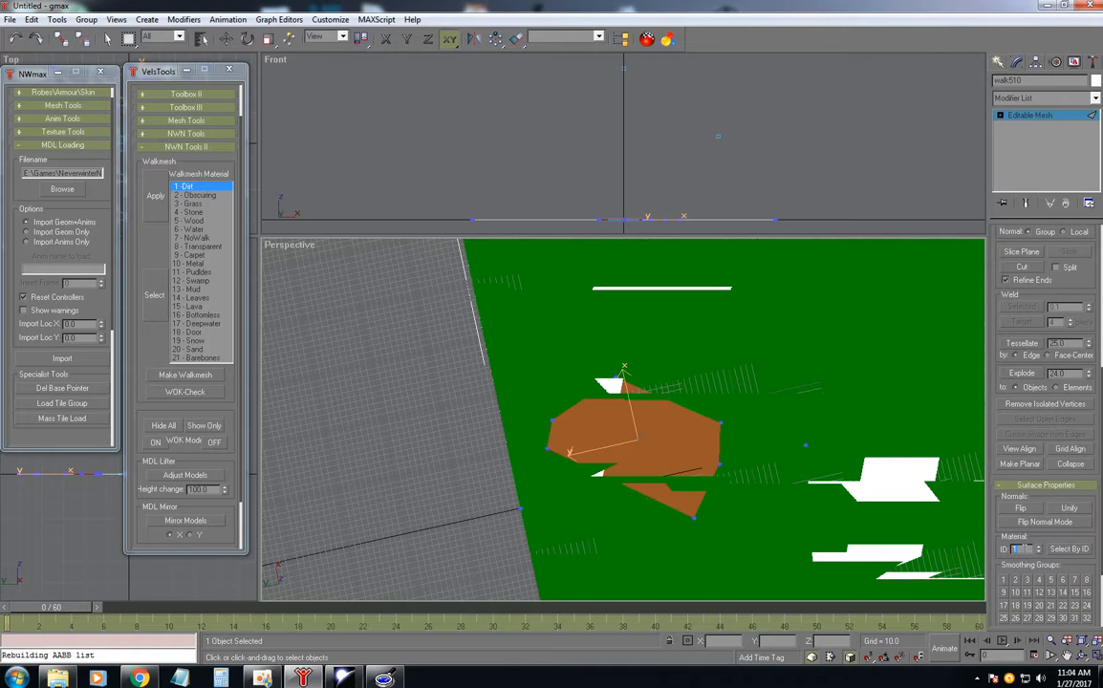
type("2")
key("Return")
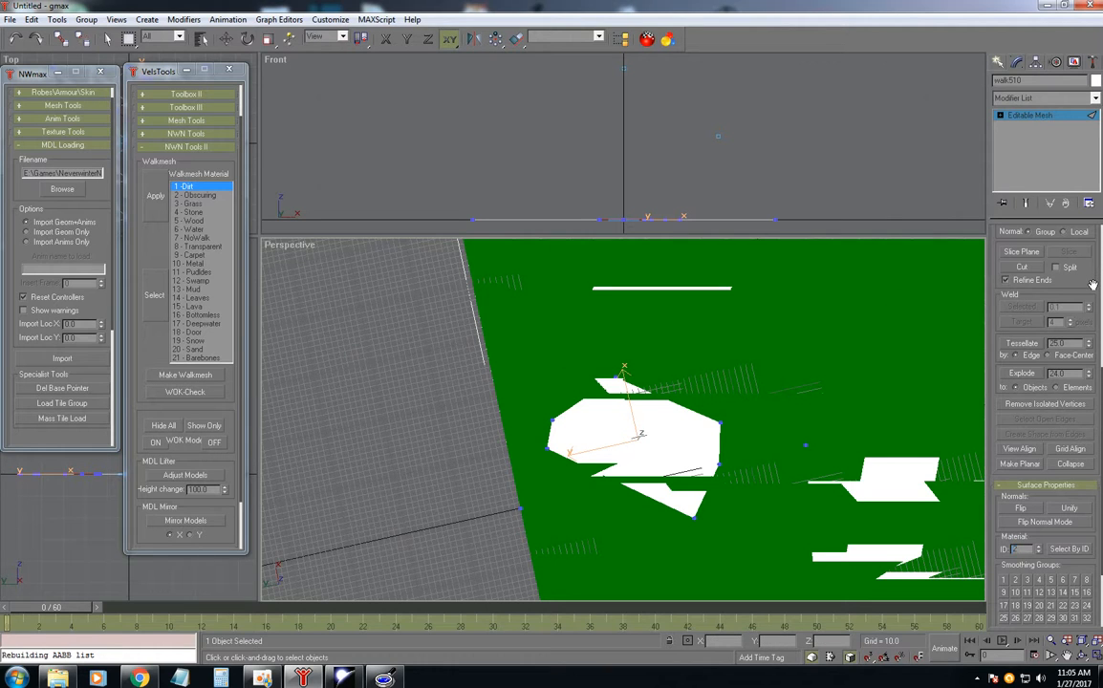
Leave face editing and apply the AuroraWalkmesh modifier to the whole walk510 mesh.
scroll(1092, 284, "up", 5)
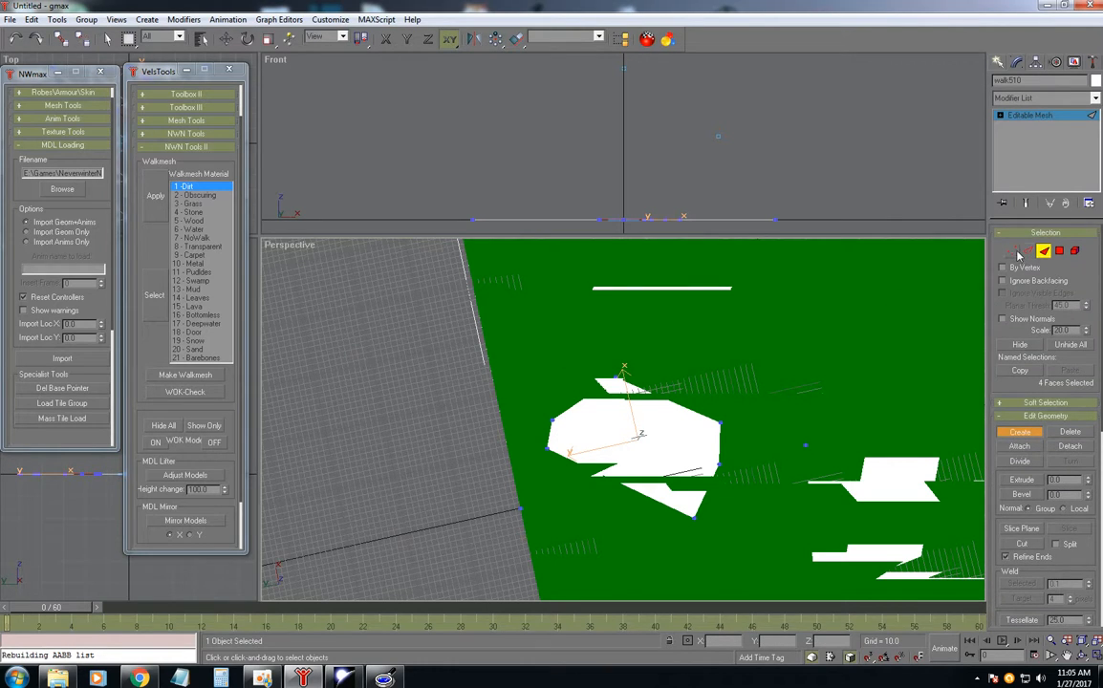
left_click(1011, 251)
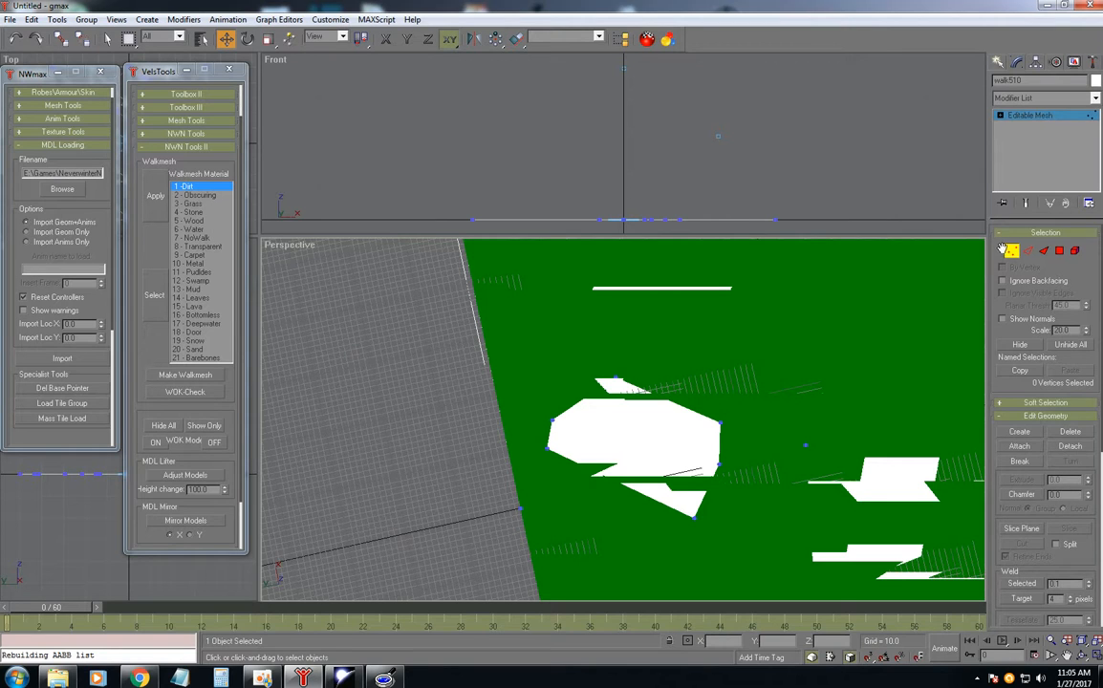
left_click(1010, 251)
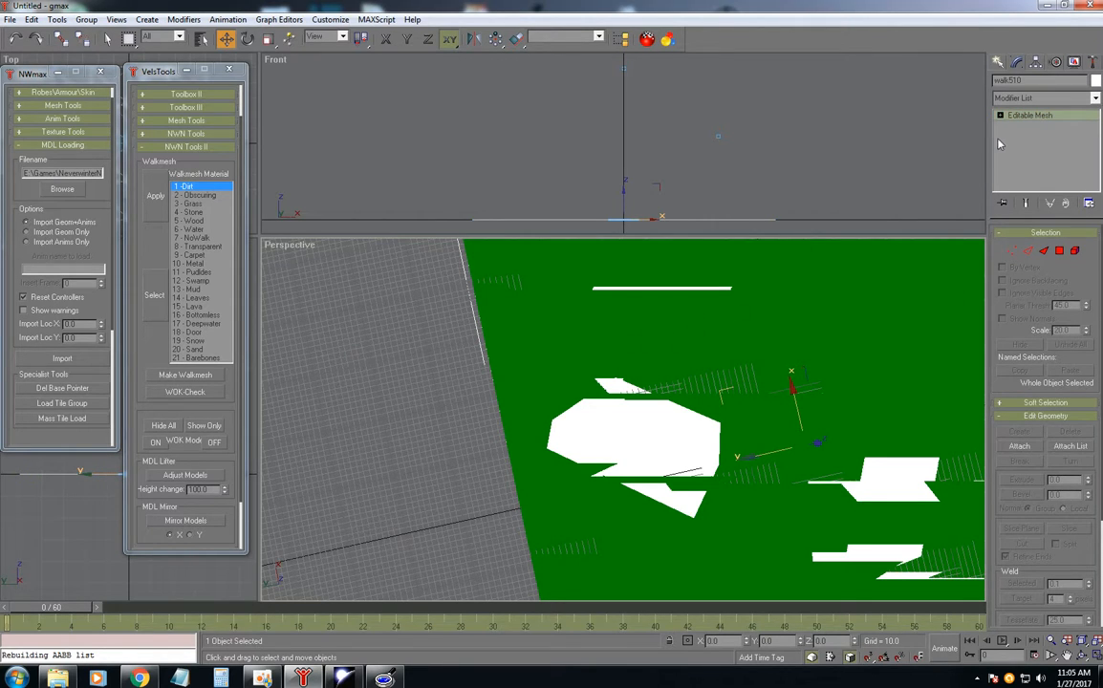
left_click(1093, 100)
scroll(1047, 417, "down", 5)
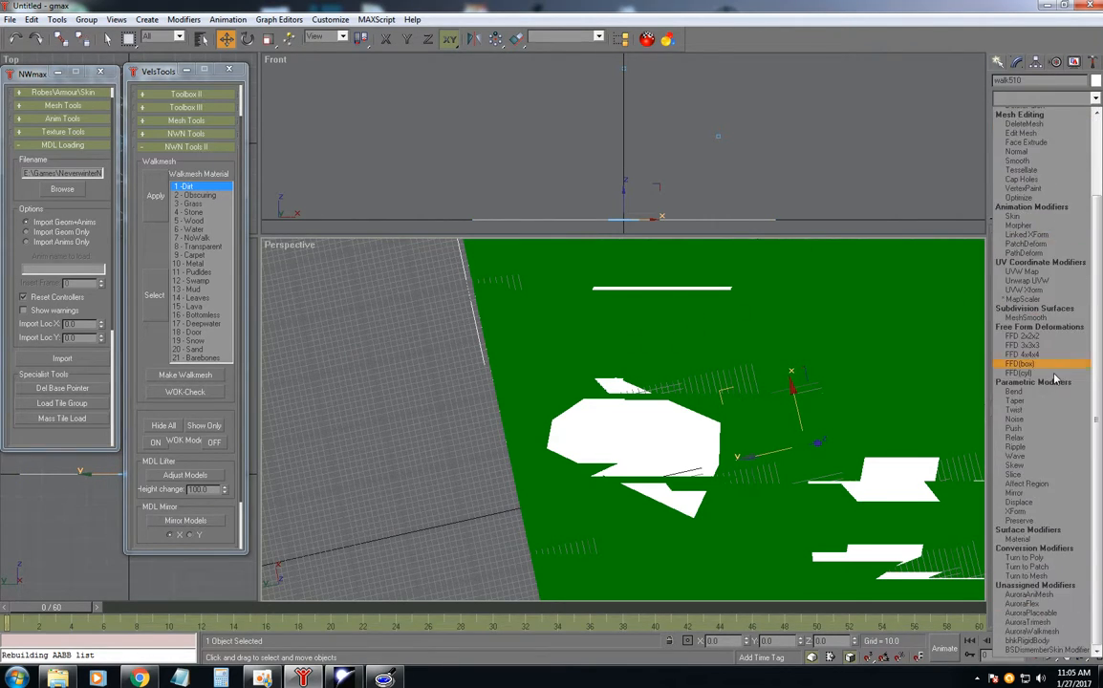
left_click(1034, 629)
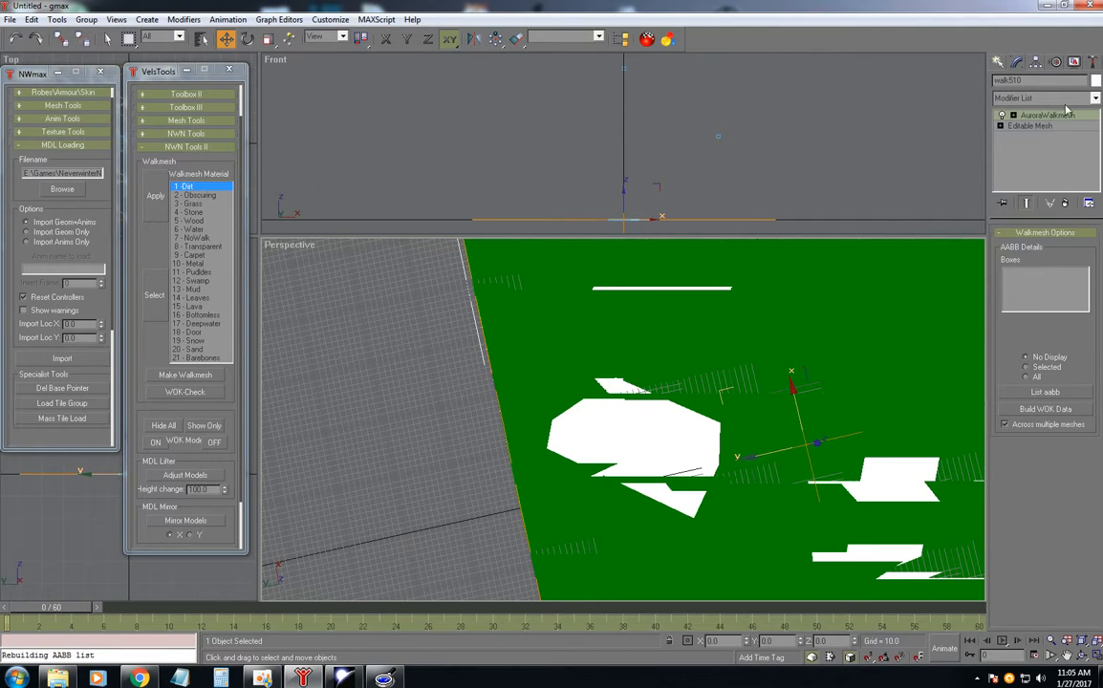
Unhide all objects to check the rock on the tile, and select the tile's AuroraBase helper.
left_click(392, 404)
scroll(395, 402, "down", 6)
right_click(593, 356)
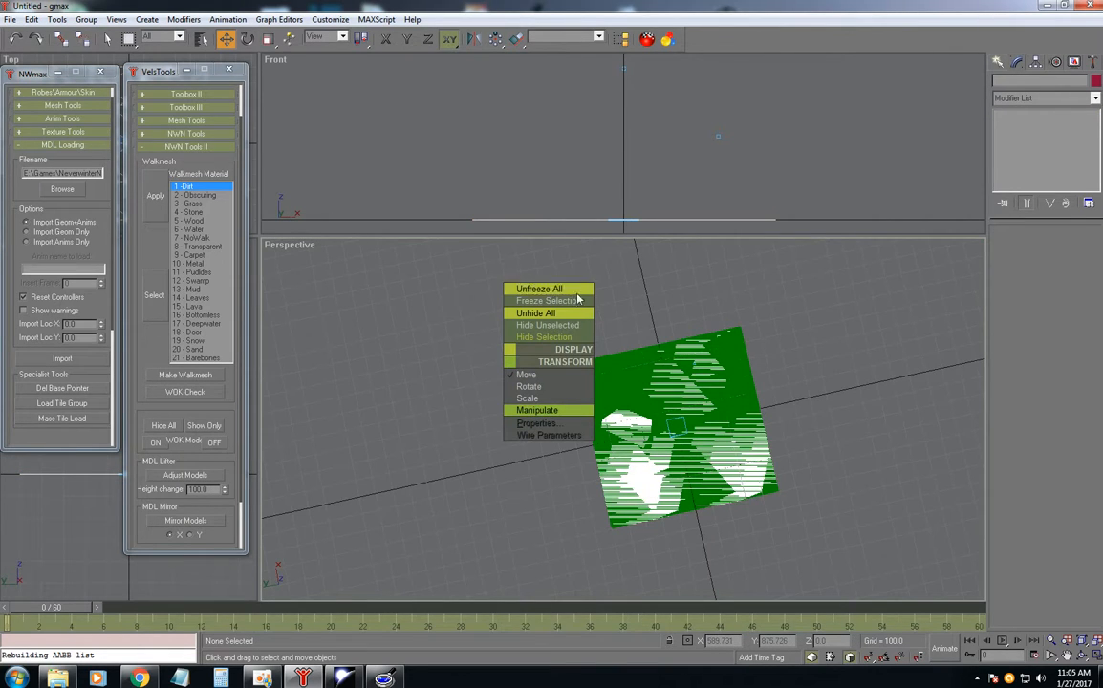
left_click(547, 315)
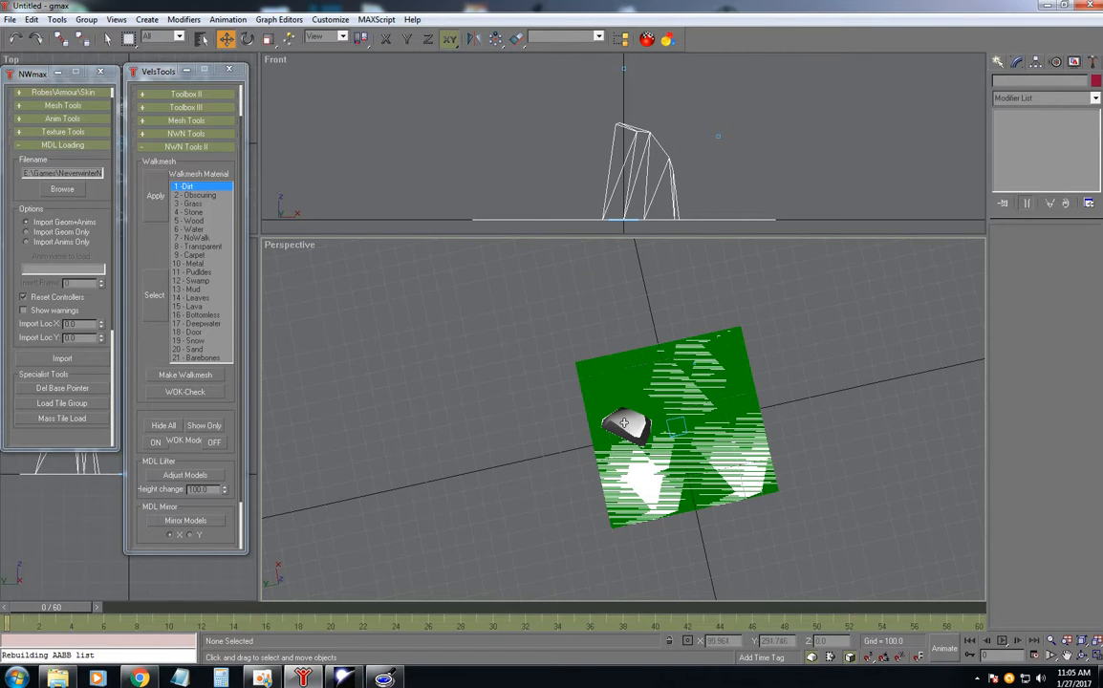
left_click(1082, 656)
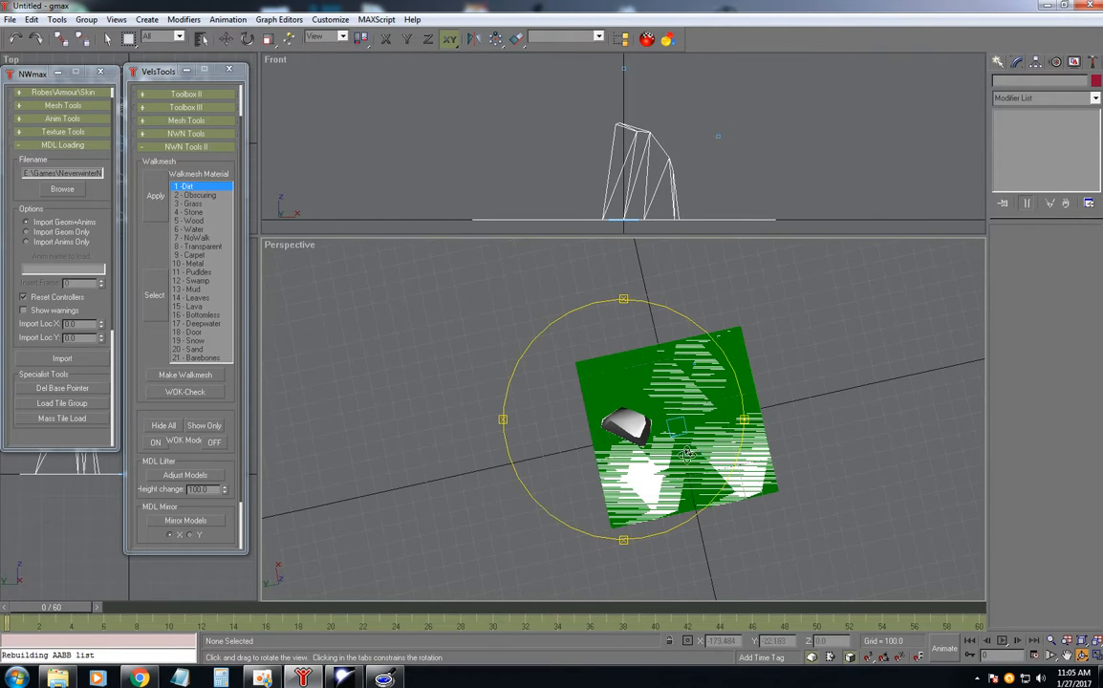
mouse_move(619, 411)
left_mouse_down()
mouse_move(675, 421)
mouse_move(619, 447)
mouse_move(654, 397)
mouse_move(654, 358)
mouse_move(686, 403)
mouse_move(612, 416)
left_mouse_up()
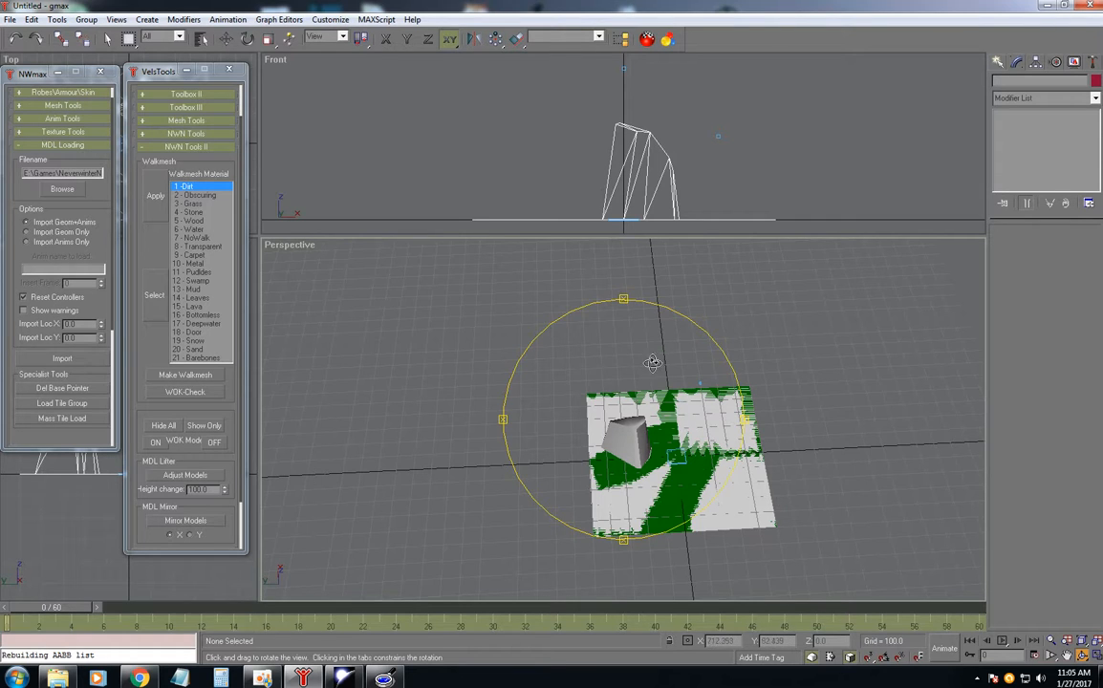
left_click_drag(625, 387, 665, 368)
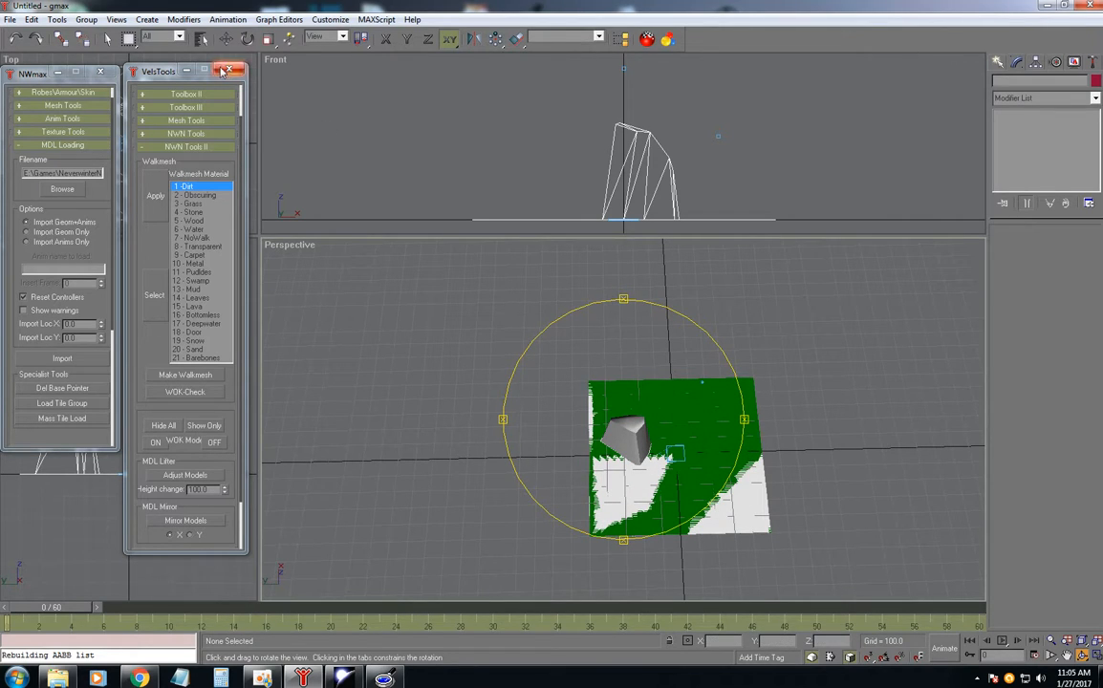
left_click(107, 38)
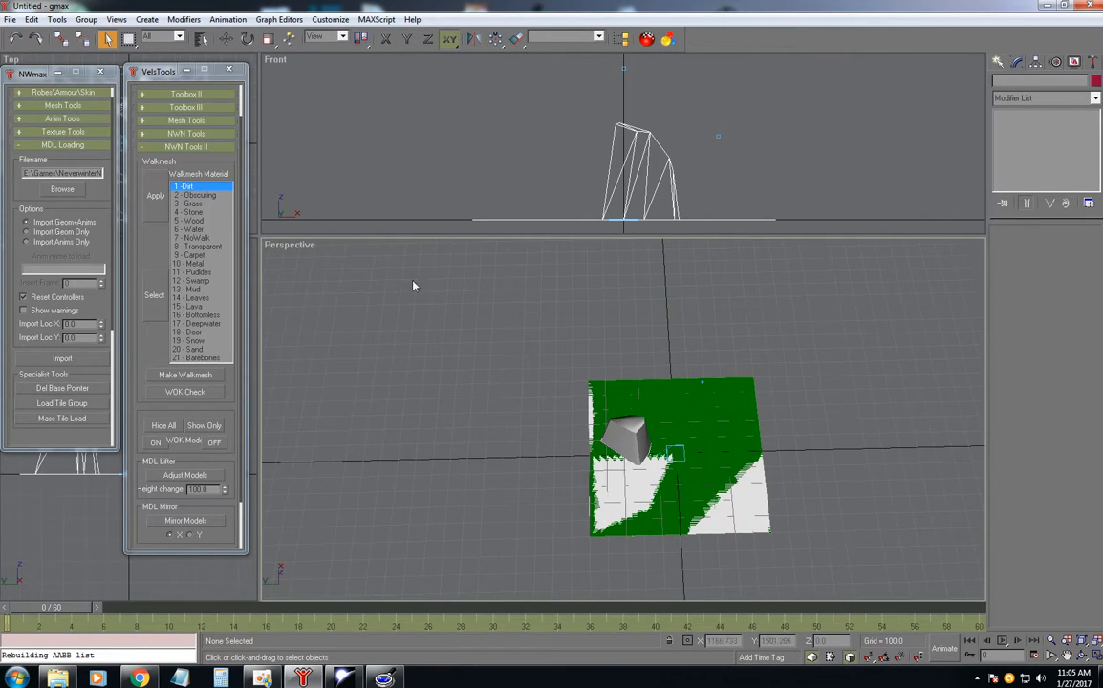
left_click(684, 457)
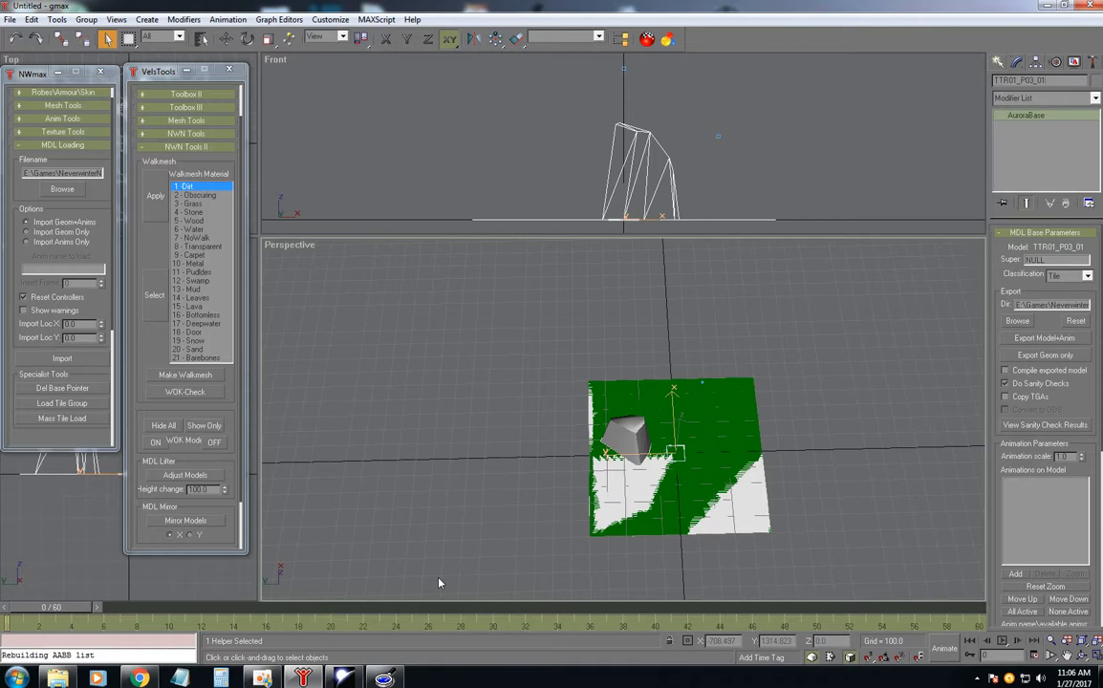
Switch to the Aurora Toolset, start a new module while saving the current one, and advance the Module Wizard to area creation.
left_click(344, 677)
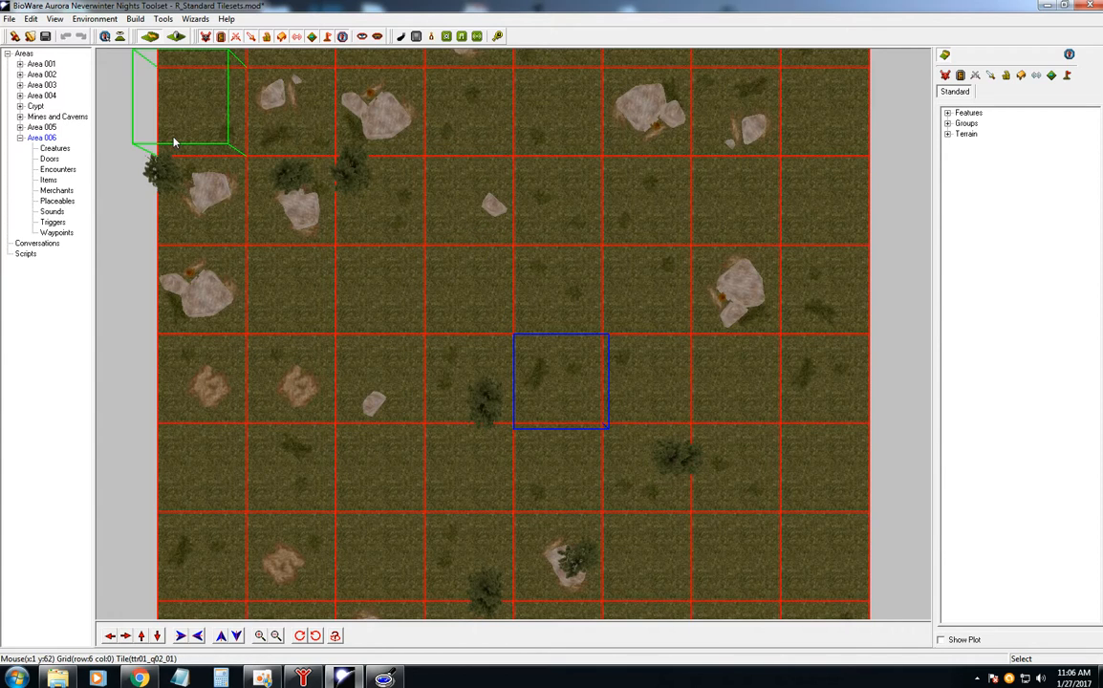
left_click(31, 20)
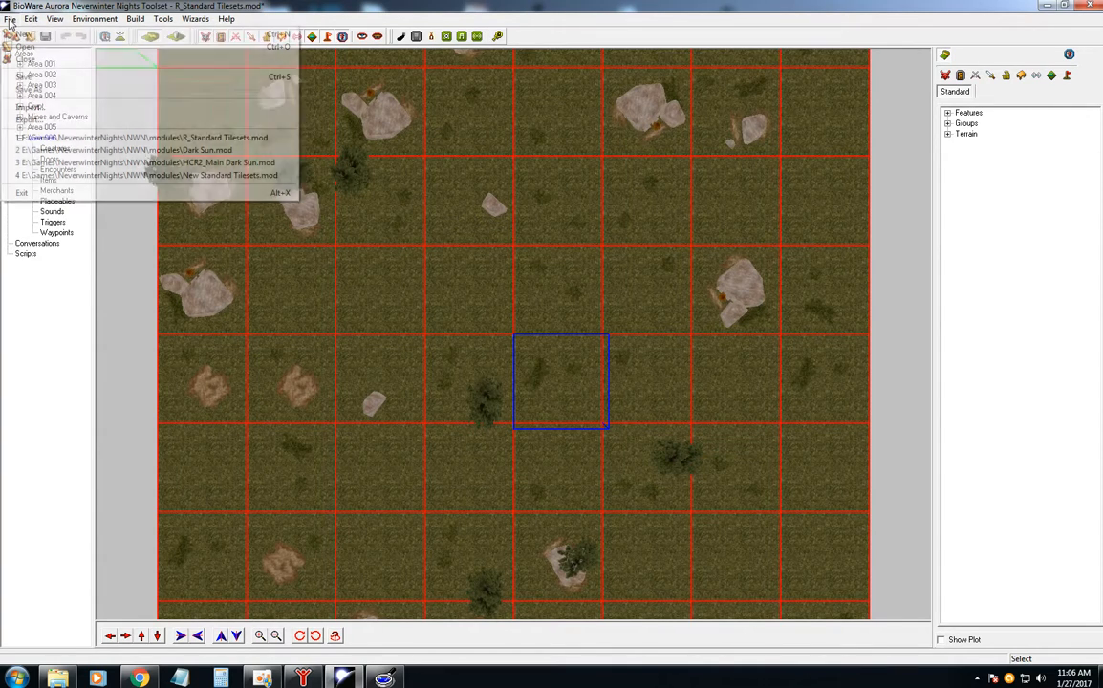
mouse_move(8, 19)
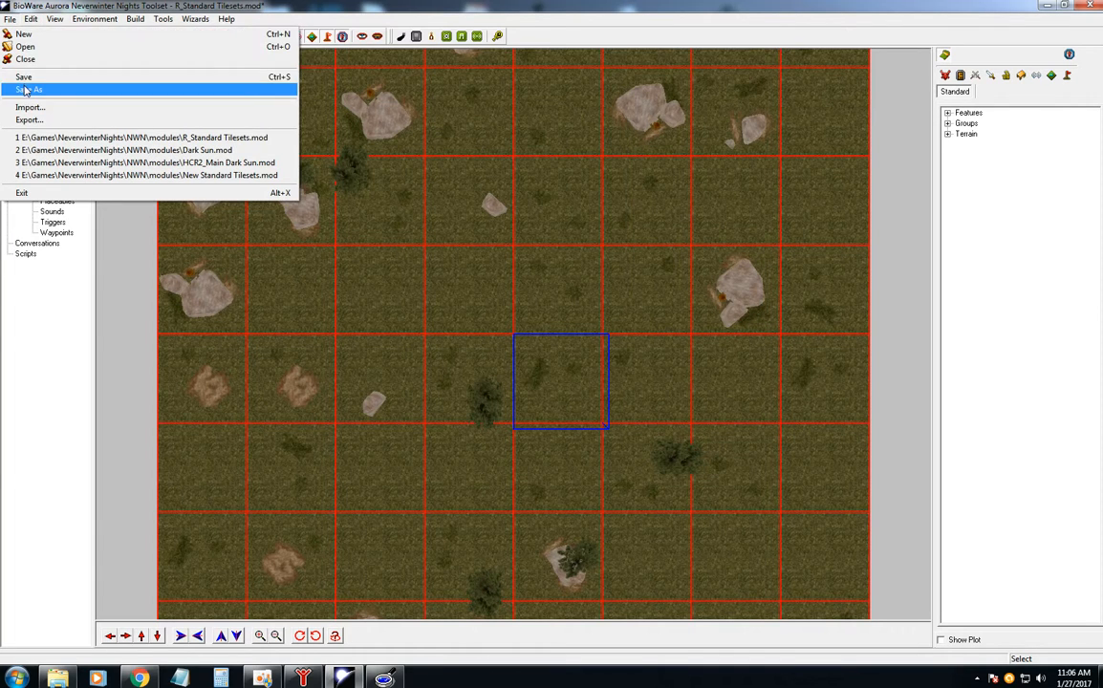
left_click(9, 19)
left_click(9, 19)
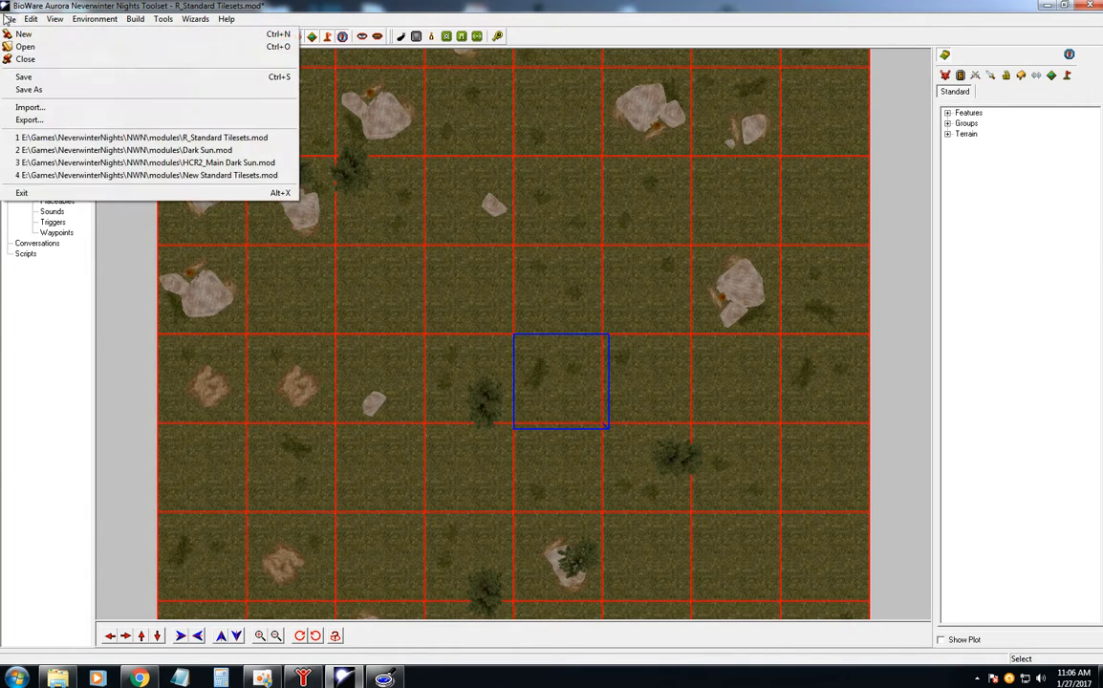
left_click(23, 34)
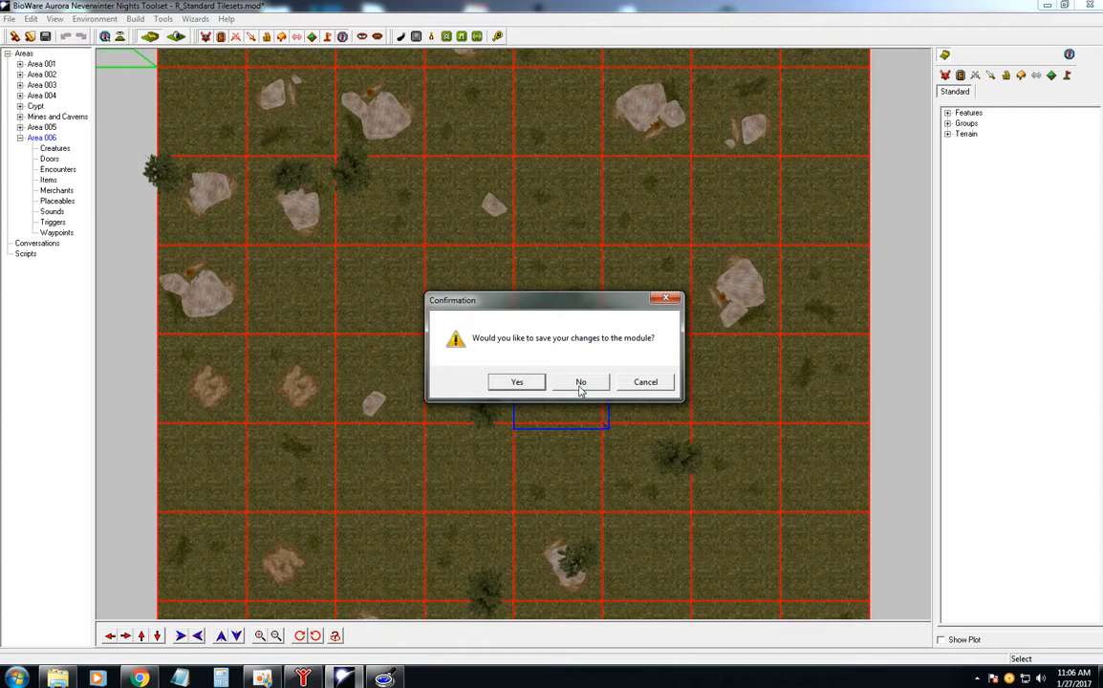
left_click(523, 385)
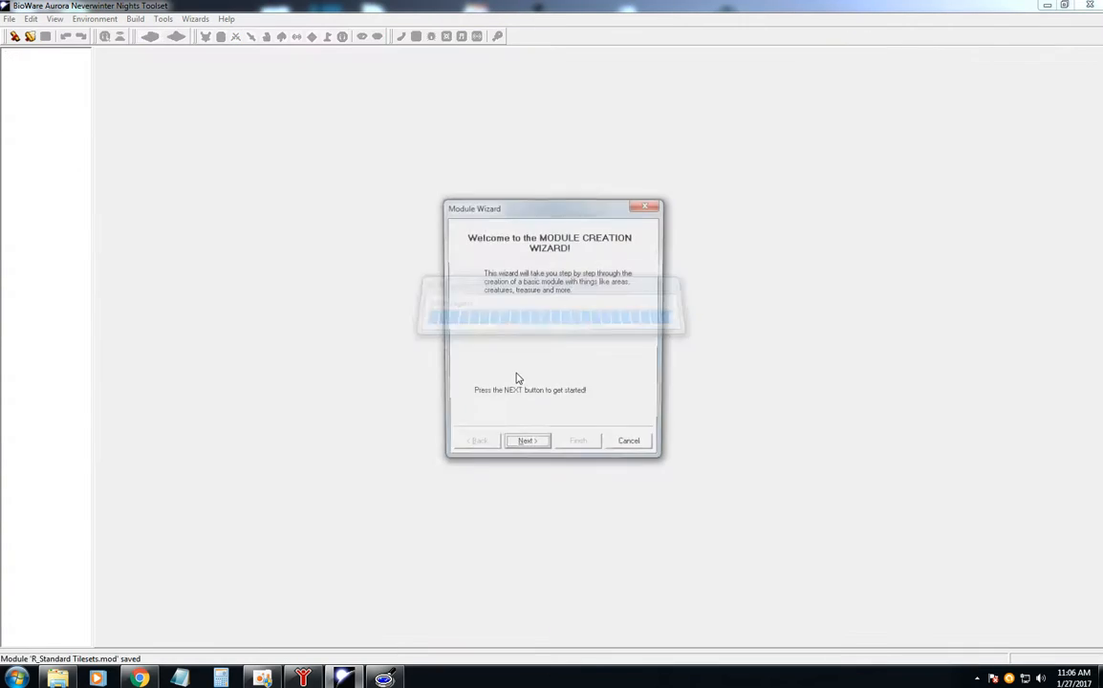
left_click(537, 450)
left_click(535, 448)
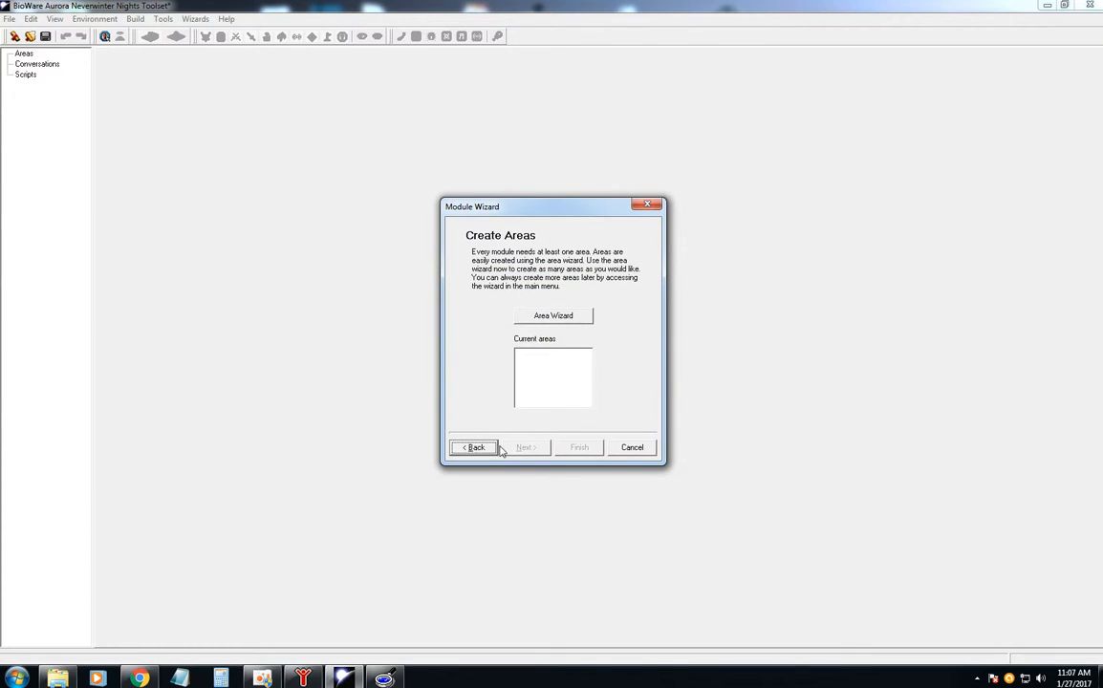
Create Area 001 with the Rural tileset and finish the module setup.
left_click(556, 316)
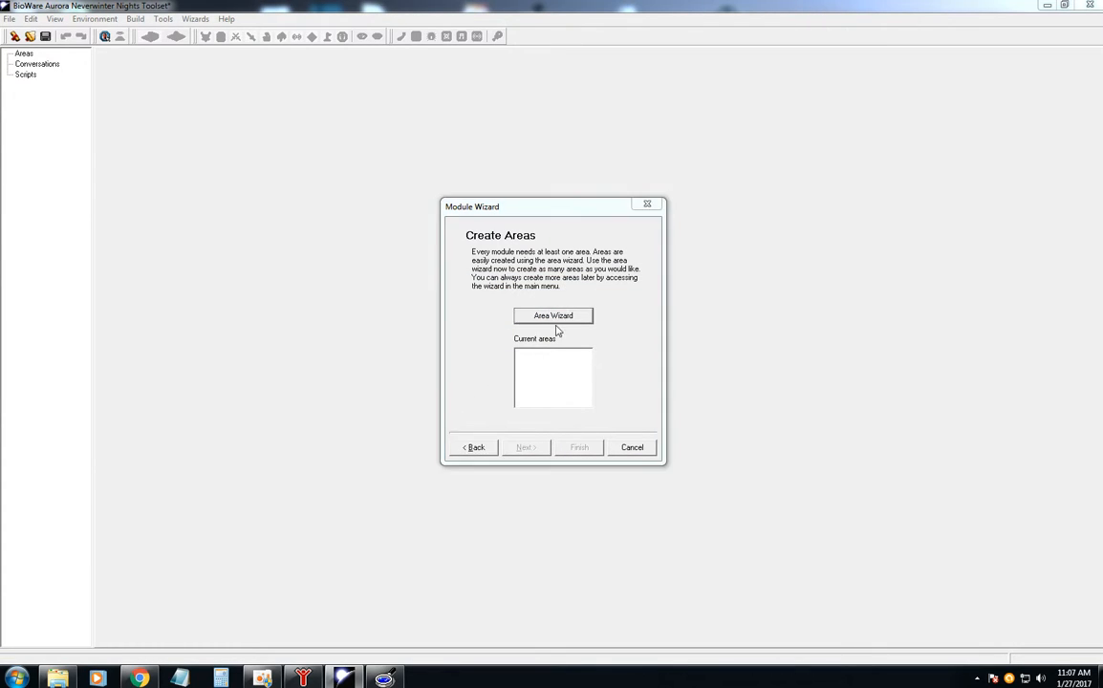
left_click_drag(573, 330, 579, 394)
left_click(506, 367)
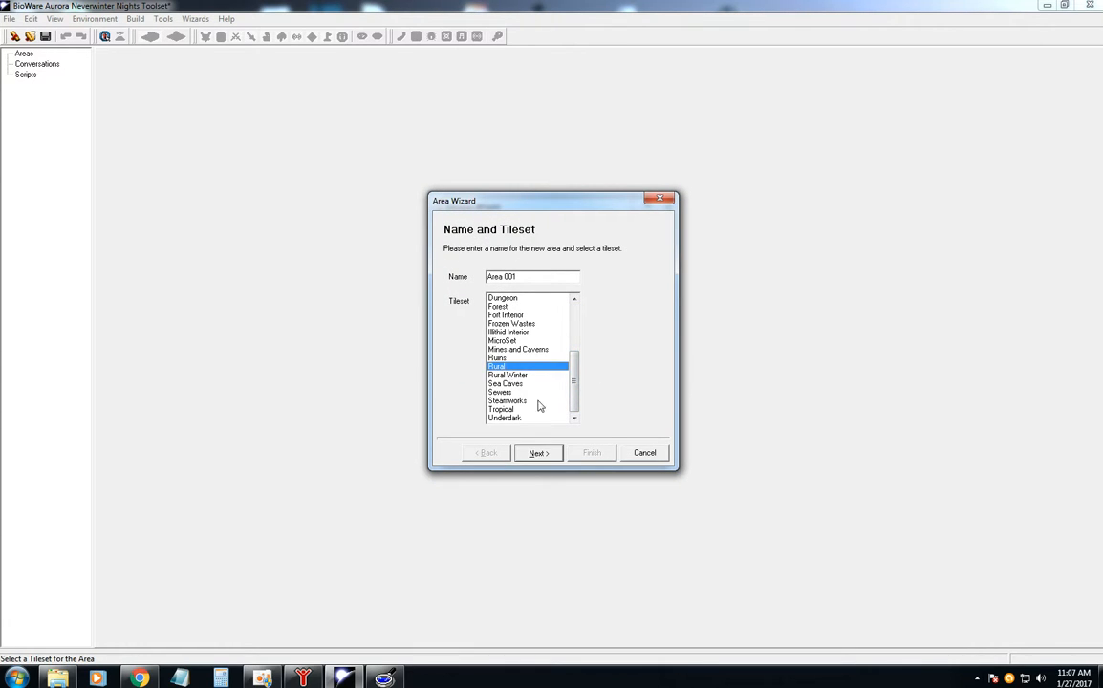
left_click(552, 459)
left_click(552, 457)
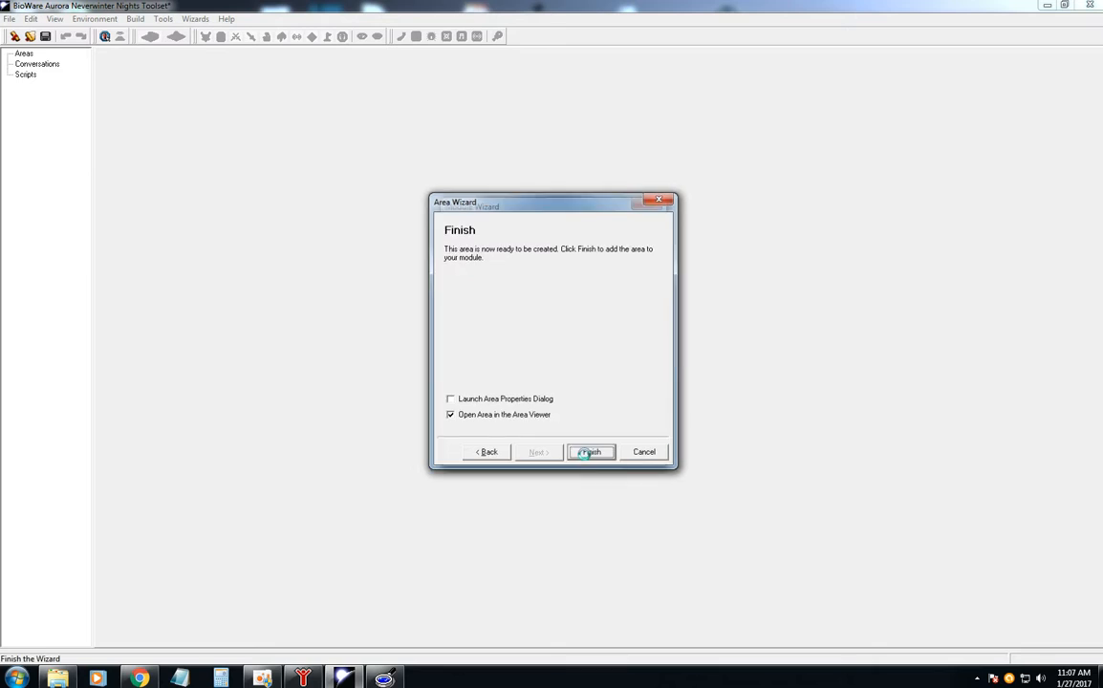
left_click(585, 454)
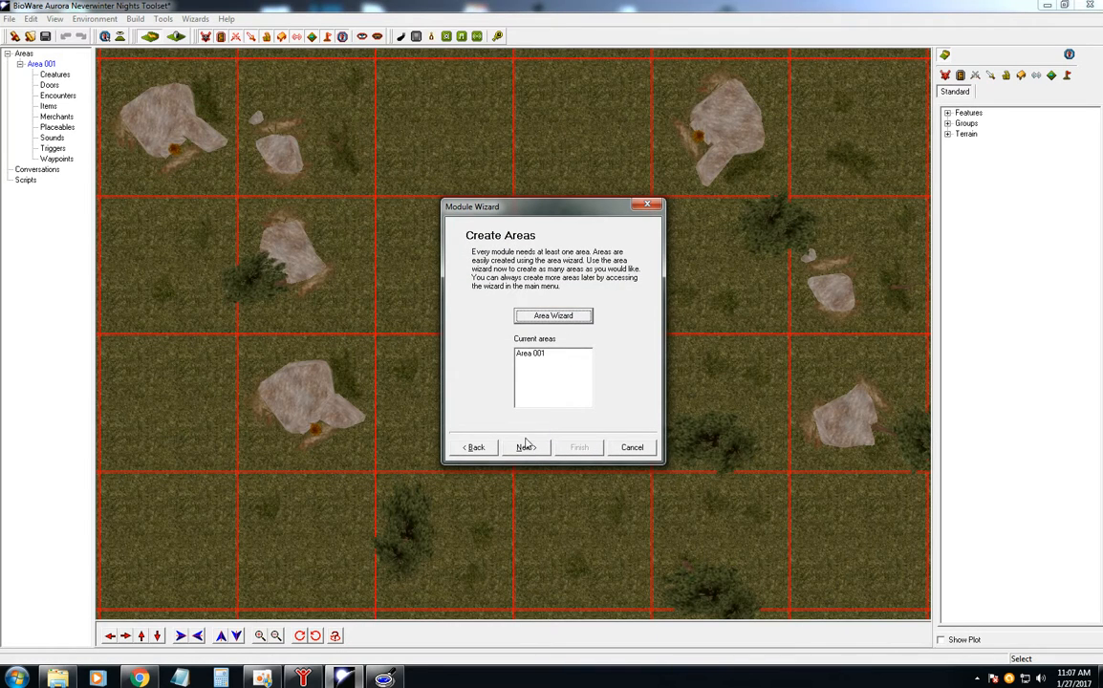
left_click(528, 449)
left_click(574, 447)
scroll(530, 449, "down", 5)
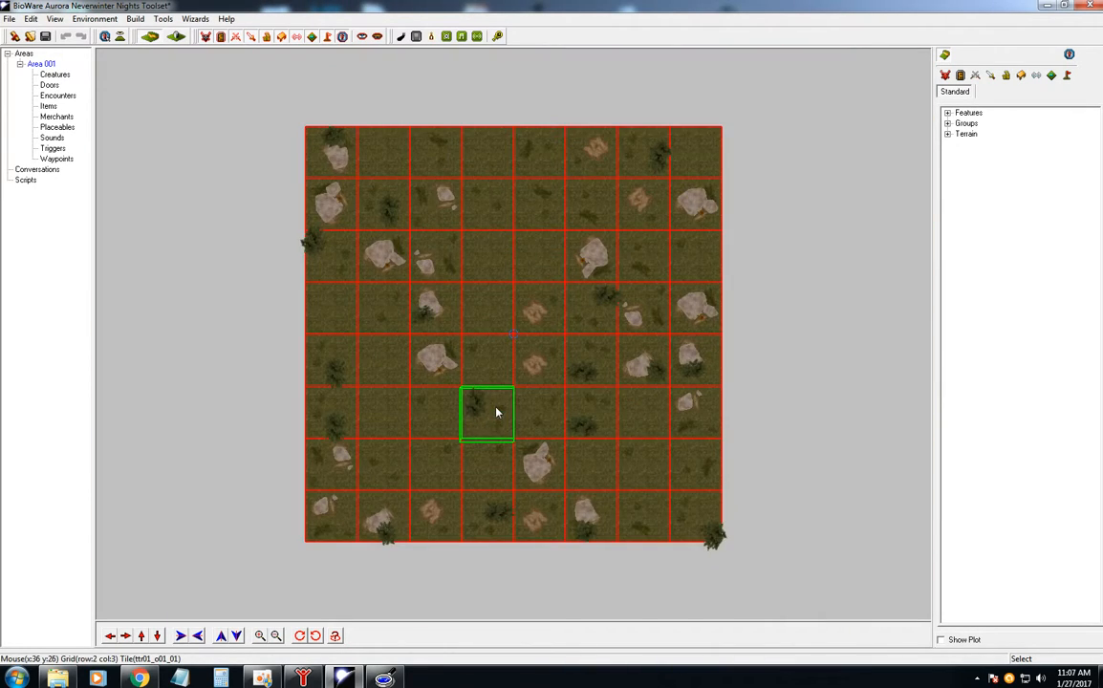
scroll(497, 413, "up", 2)
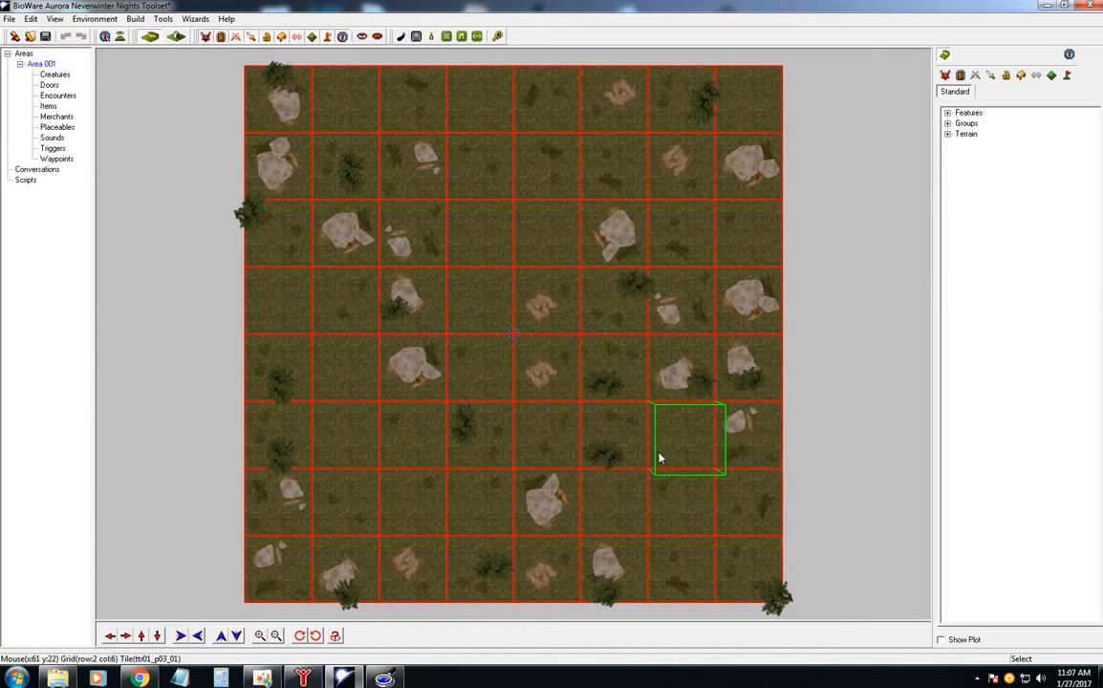
Examine the hak pak list in the new module's custom content properties.
left_click(31, 18)
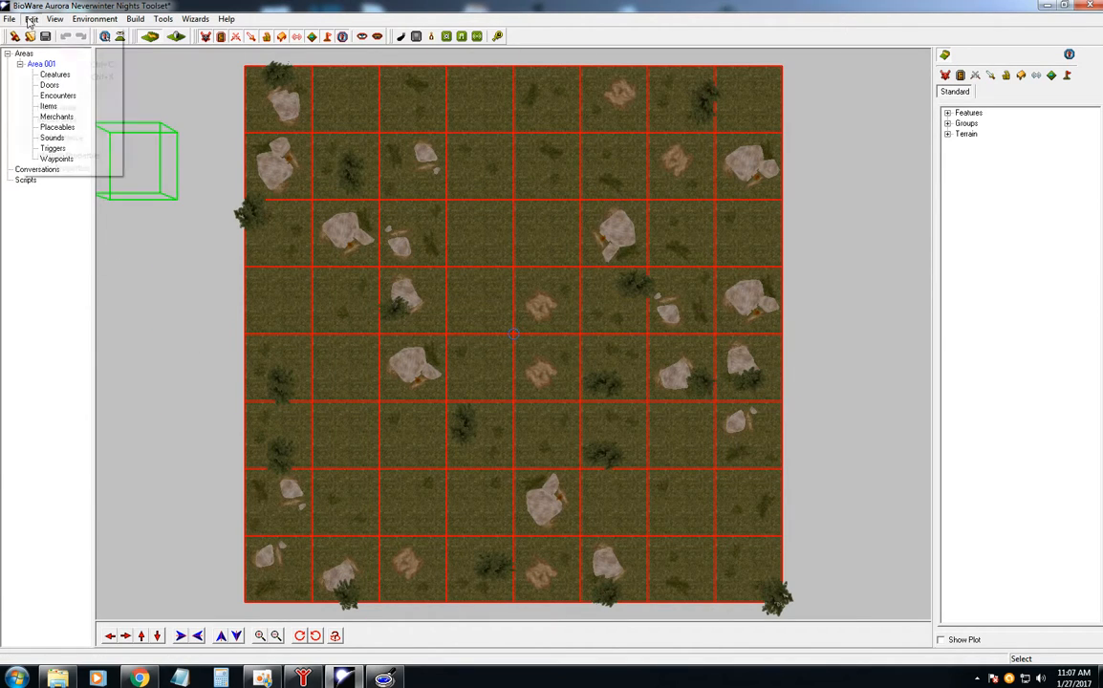
left_click(68, 156)
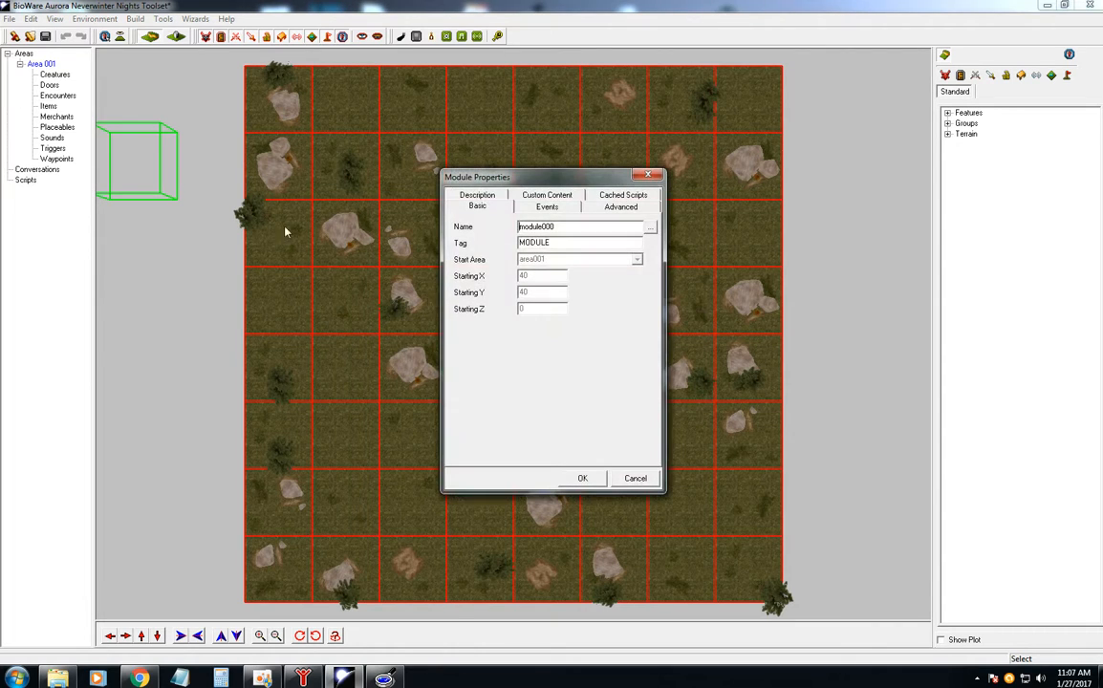
left_click(527, 196)
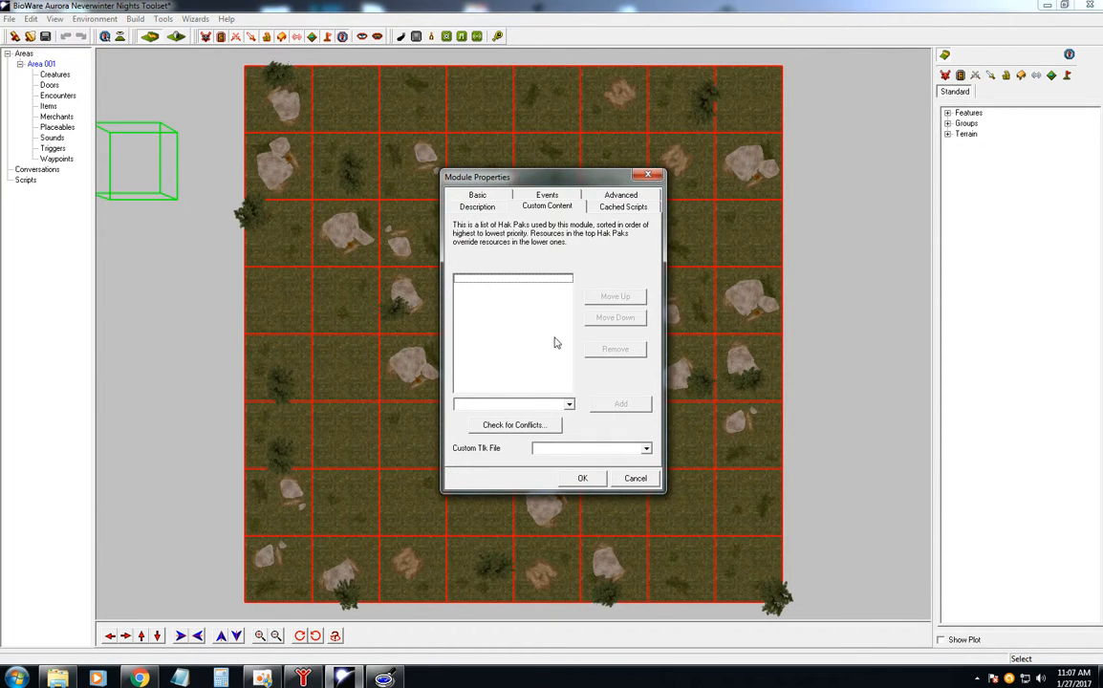
left_click(655, 178)
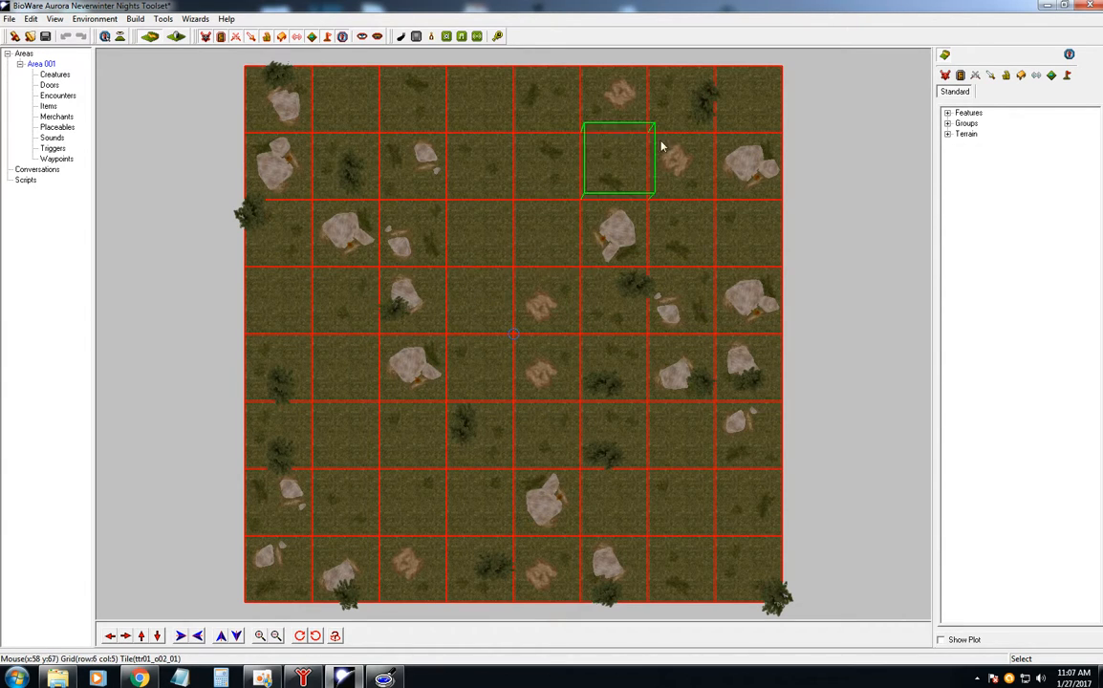
Switch to NWN Explorer and preview the ttr01_p03_01.mdl model from data\aurora_ttr.bif.
left_click(1049, 6)
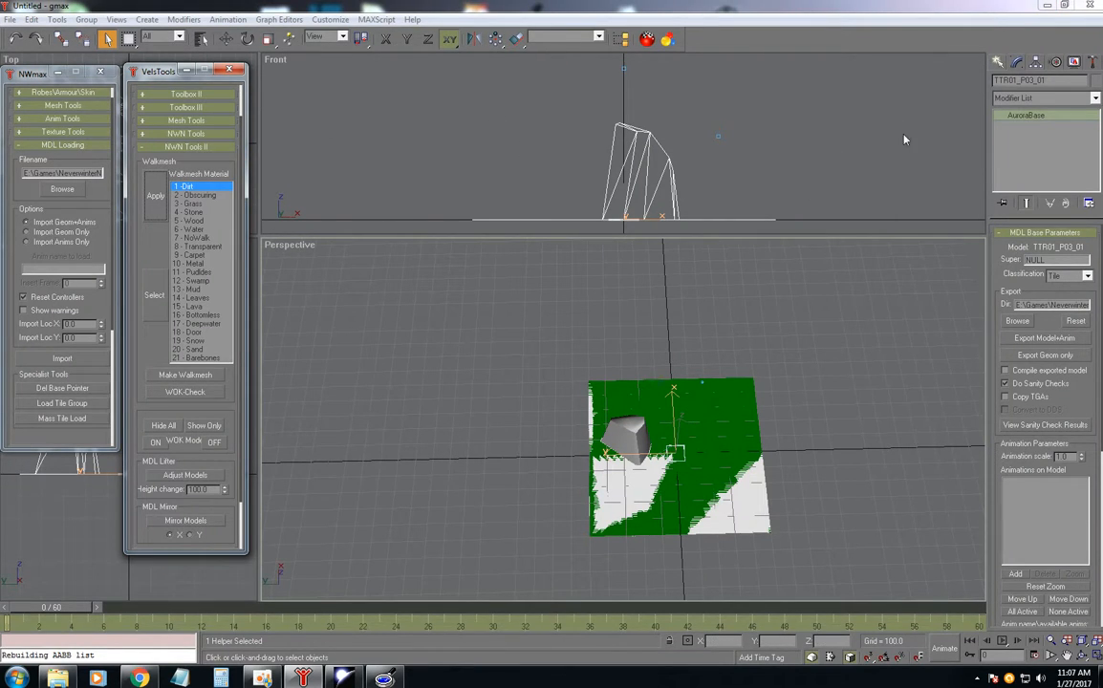
left_click(261, 678)
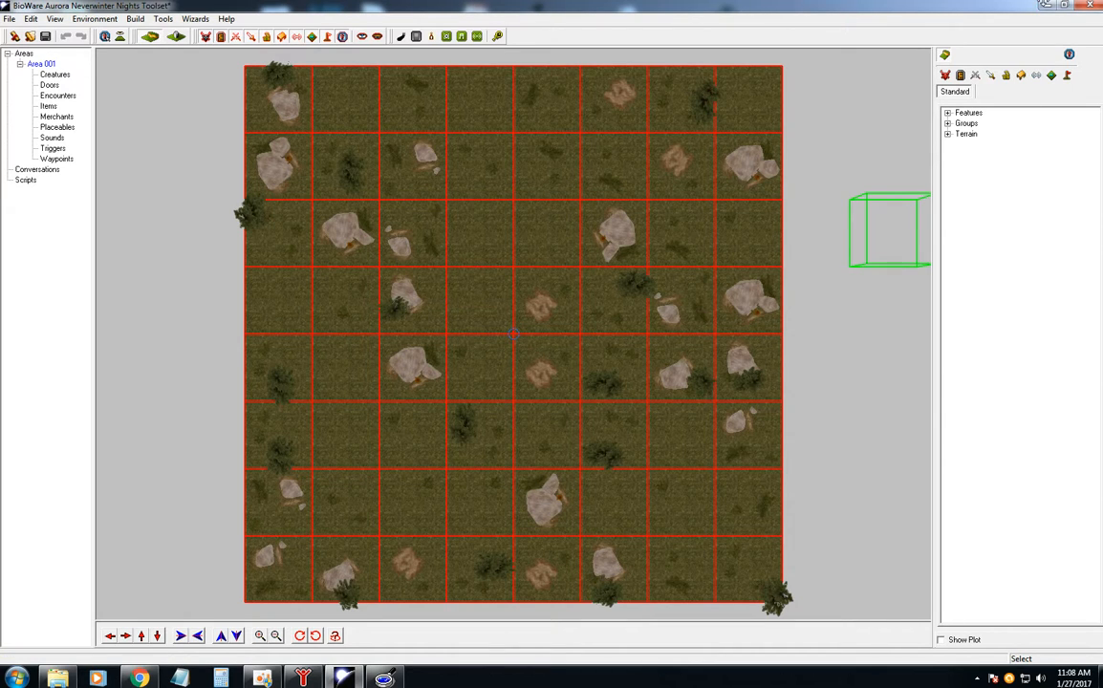
left_click(1046, 5)
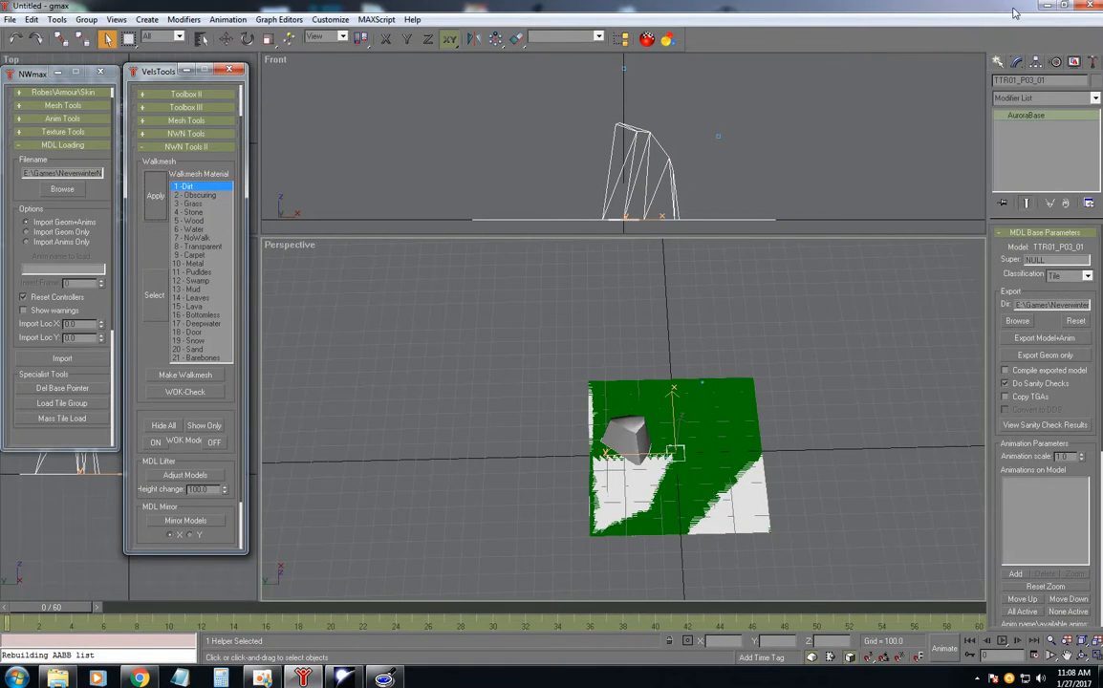
left_click(1046, 5)
left_click(383, 677)
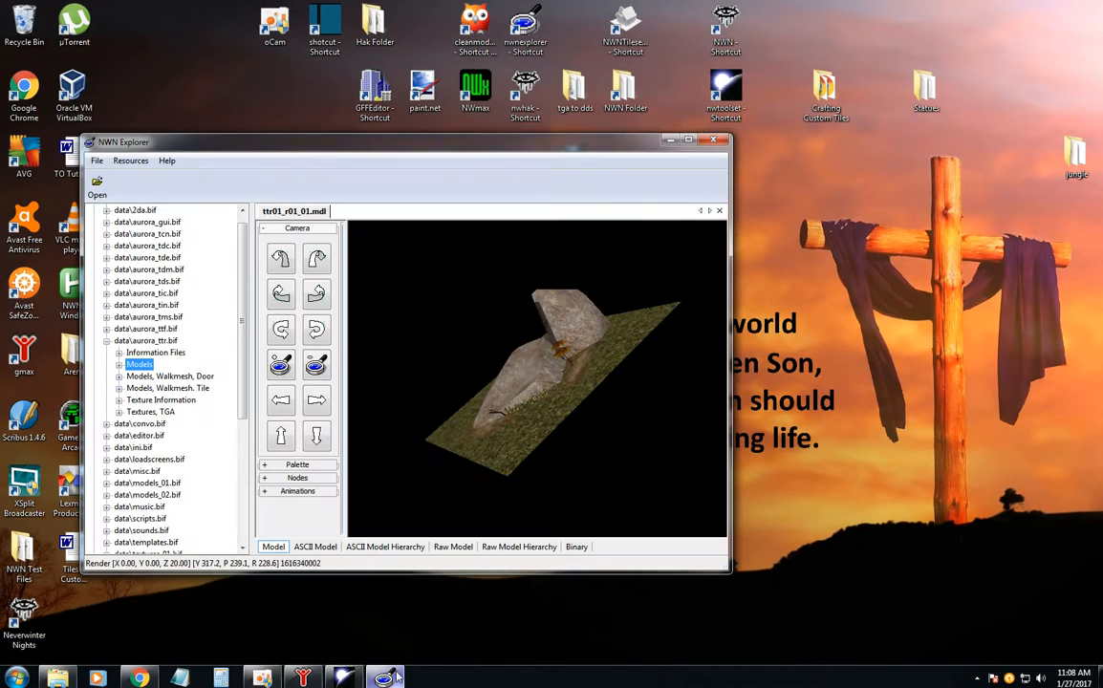
left_click(120, 366)
left_click_drag(242, 232, 243, 401)
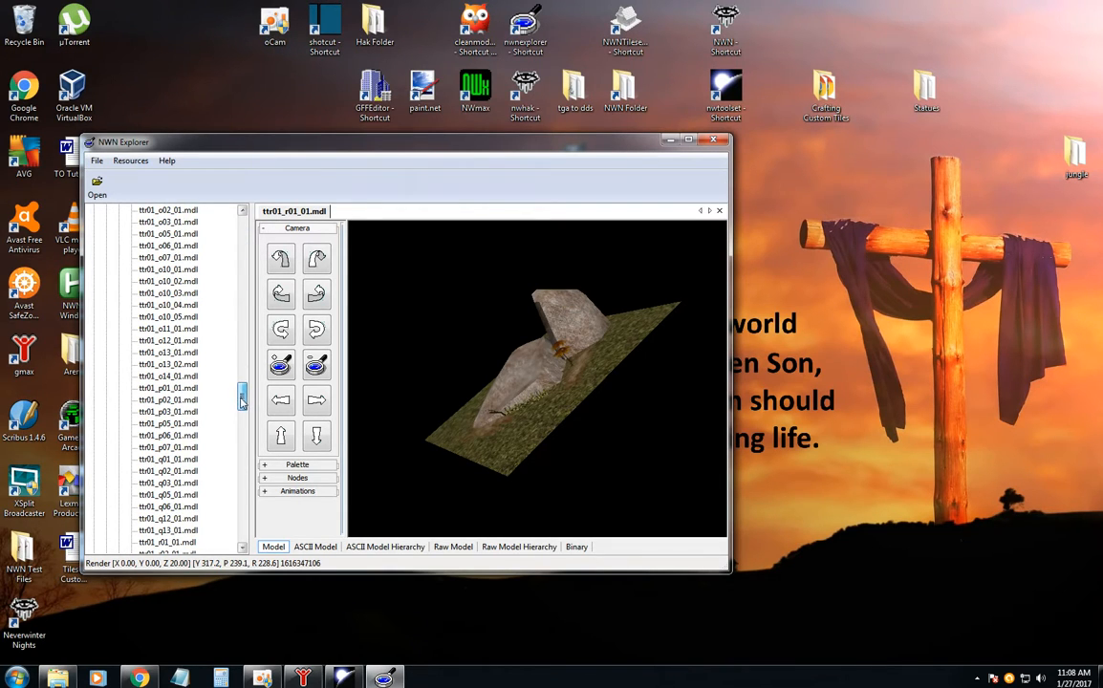
left_click(180, 411)
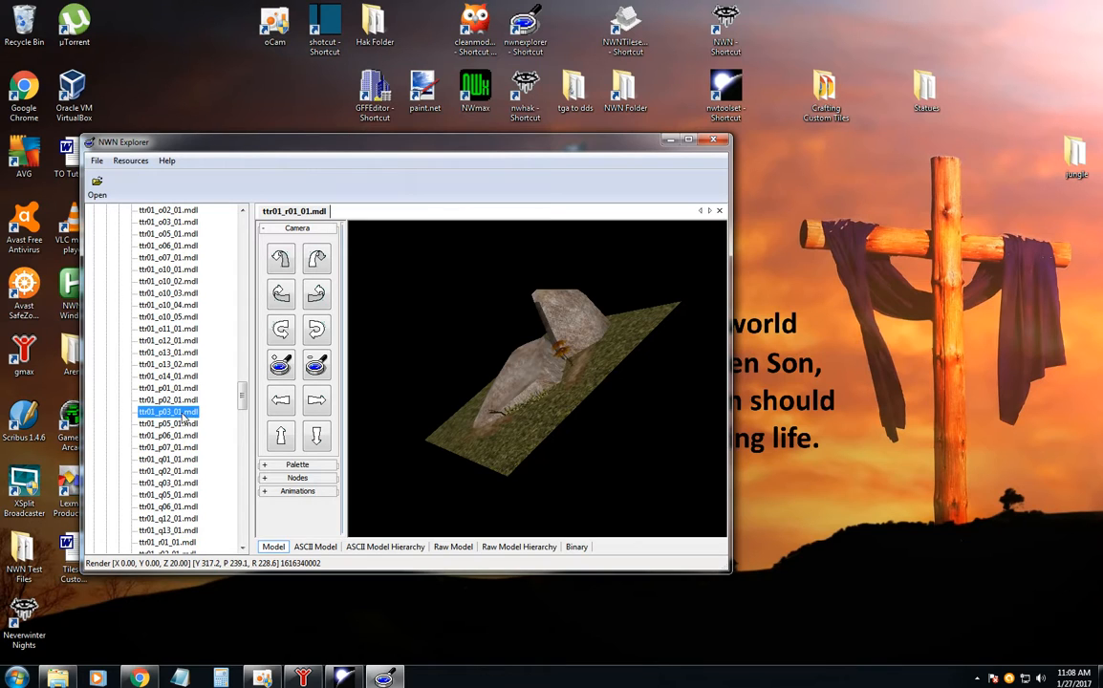
left_click_drag(538, 439, 484, 391)
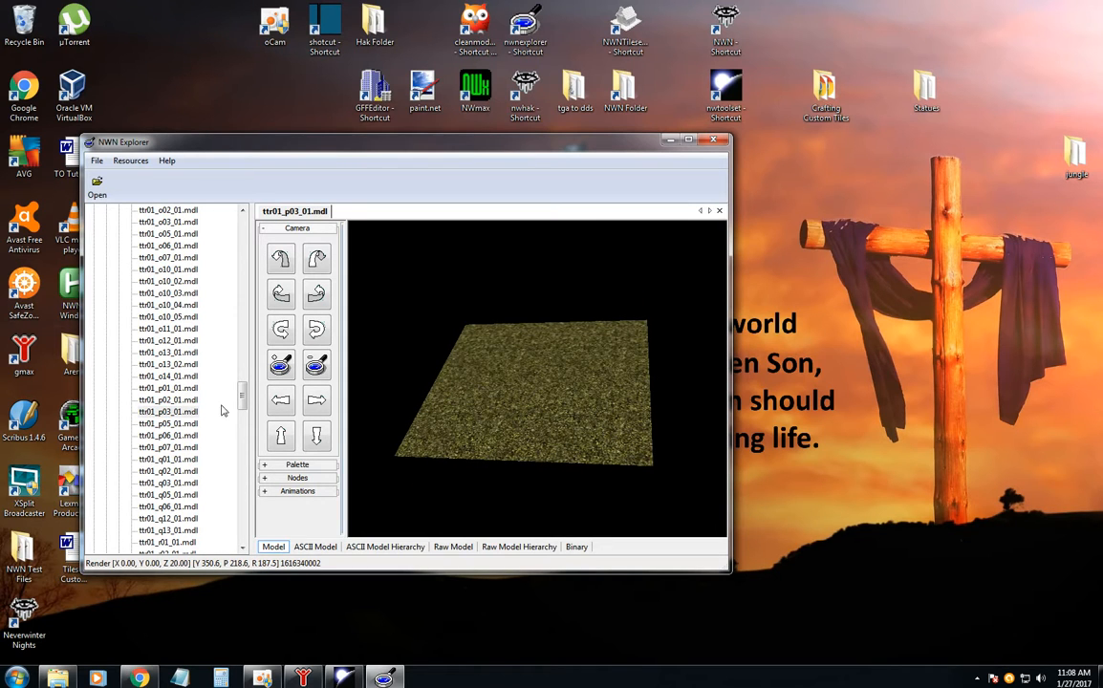
left_click(672, 141)
Switch back to gmax, rename the model base to TTR01_P03_02, and export its model and animations, continuing past the sanity check.
left_click(302, 678)
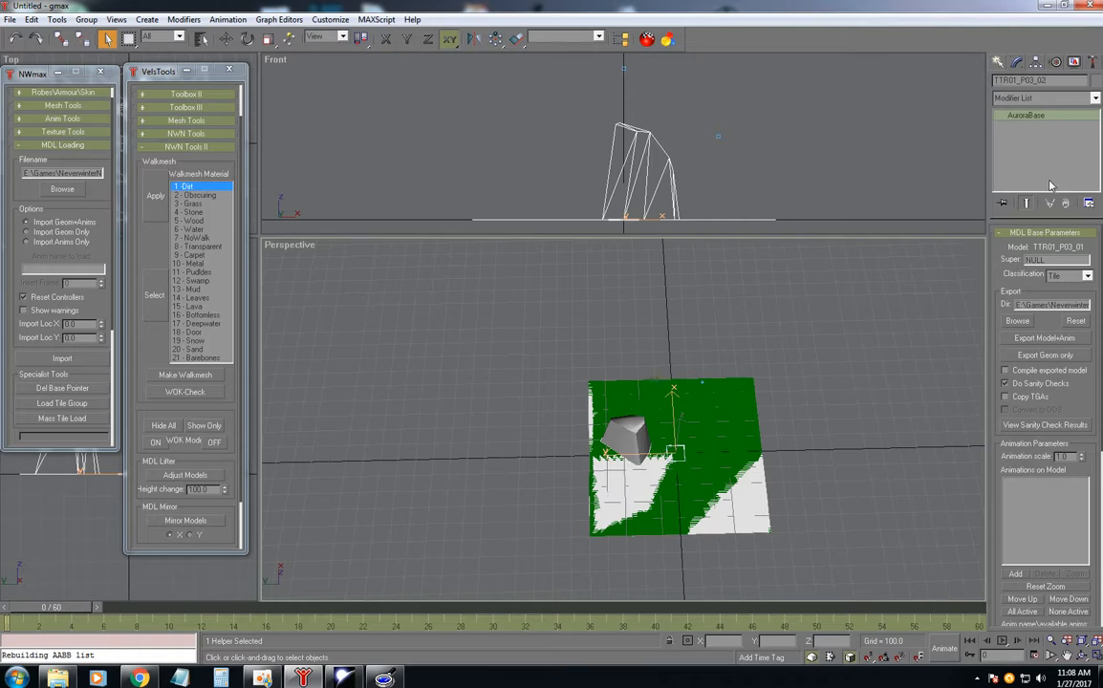
left_click(1047, 339)
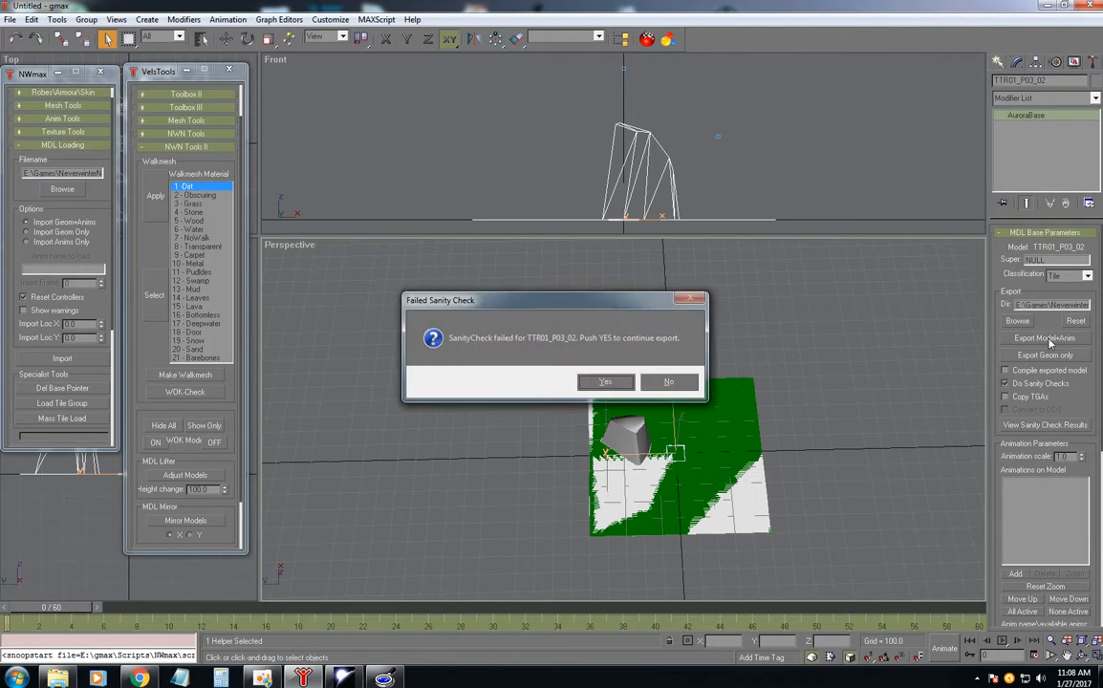
left_click(618, 383)
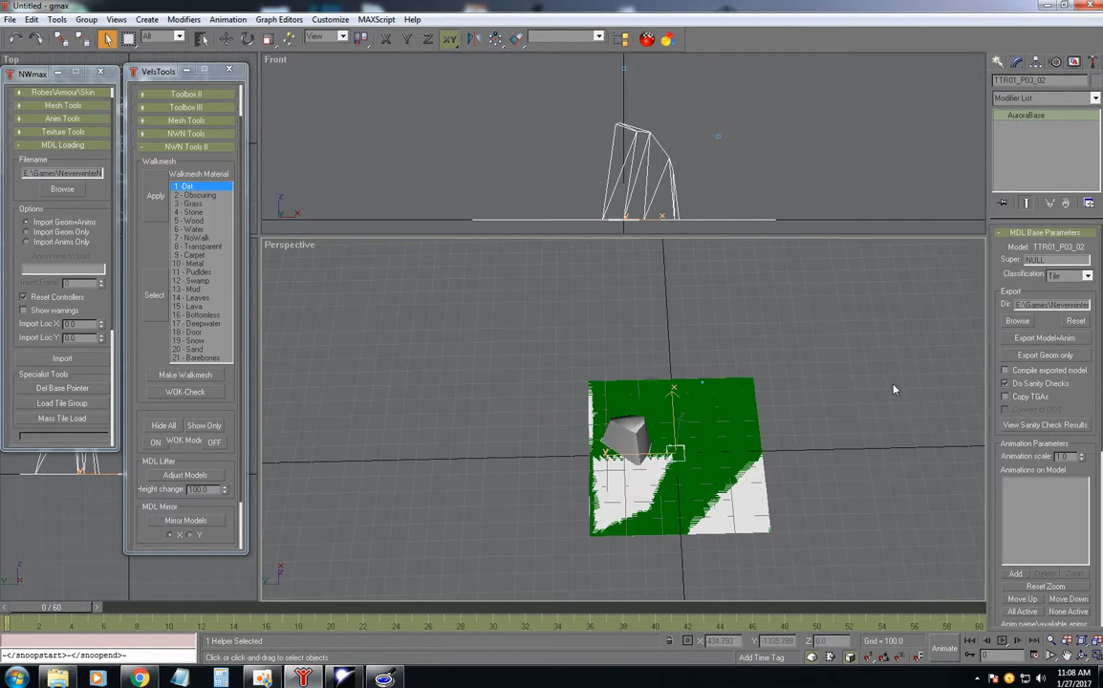
left_click(1045, 7)
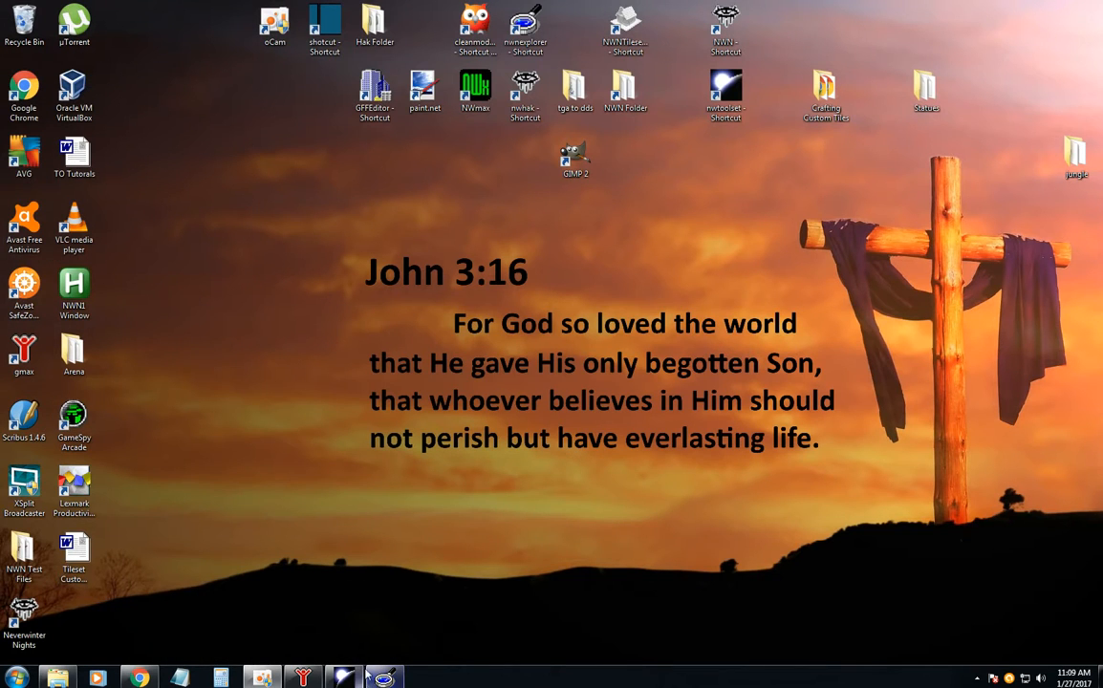
Switch to gmax and examine the object properties of the tile's A15_173 ground mesh, including its parent and material name.
mouse_move(366, 669)
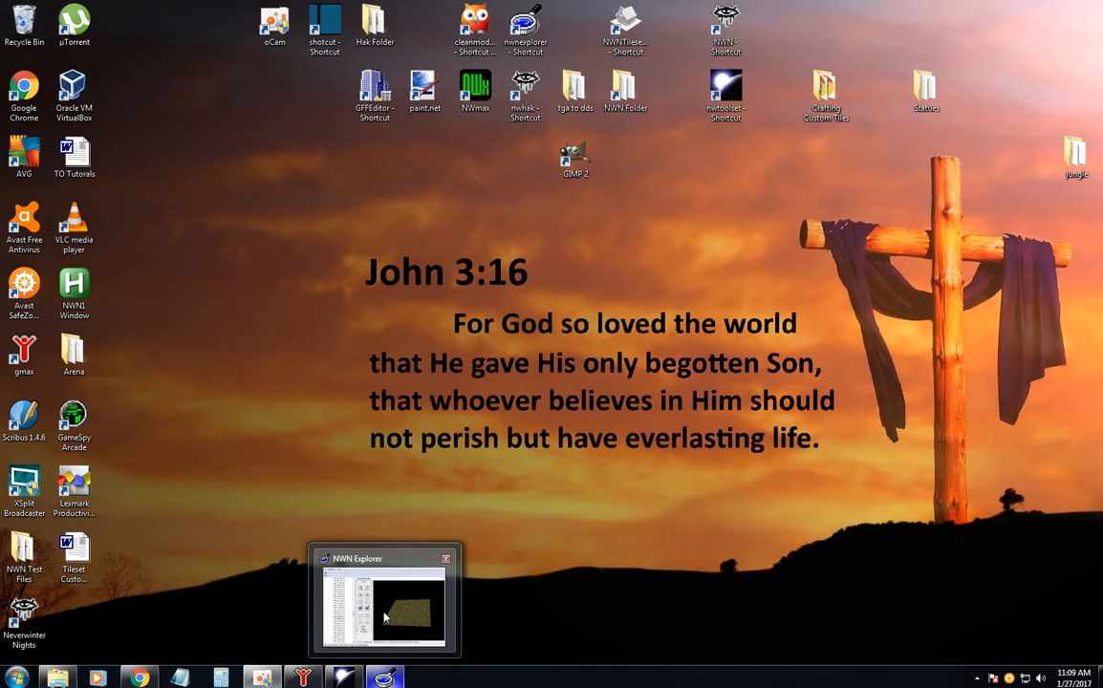
mouse_move(386, 617)
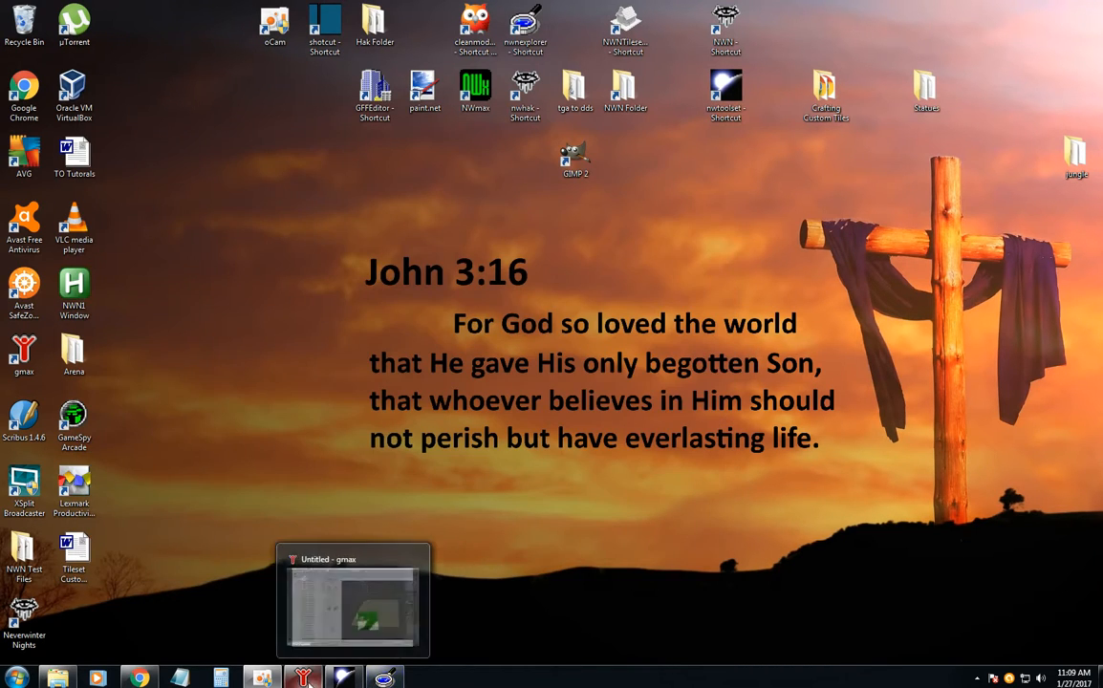
left_click(305, 676)
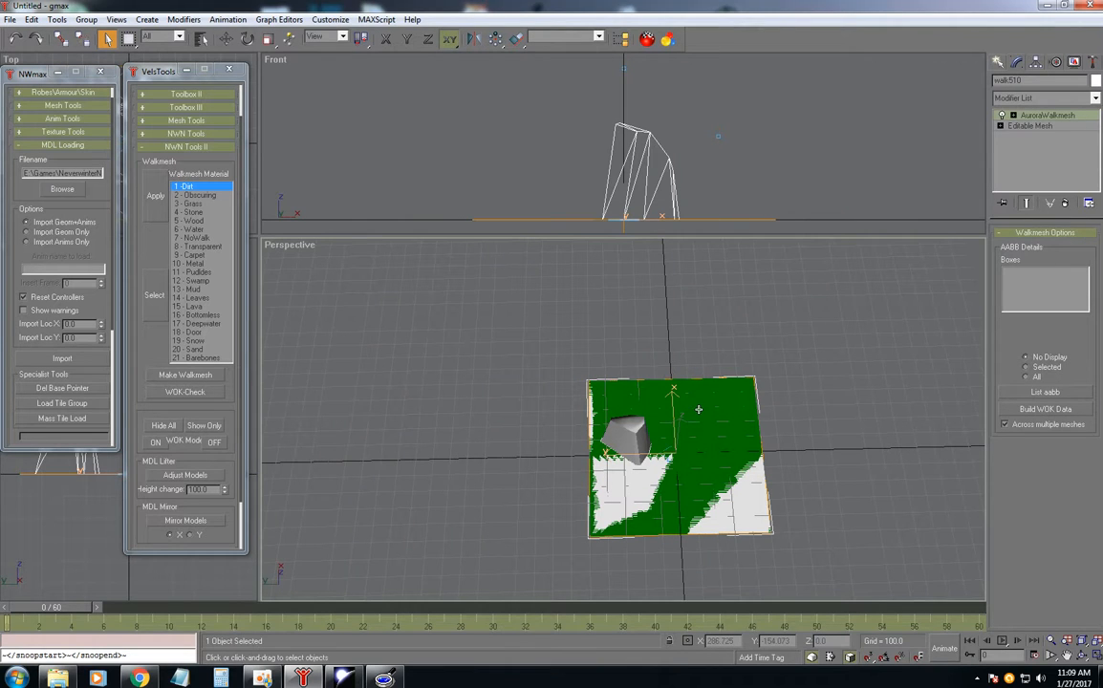
left_click(697, 409)
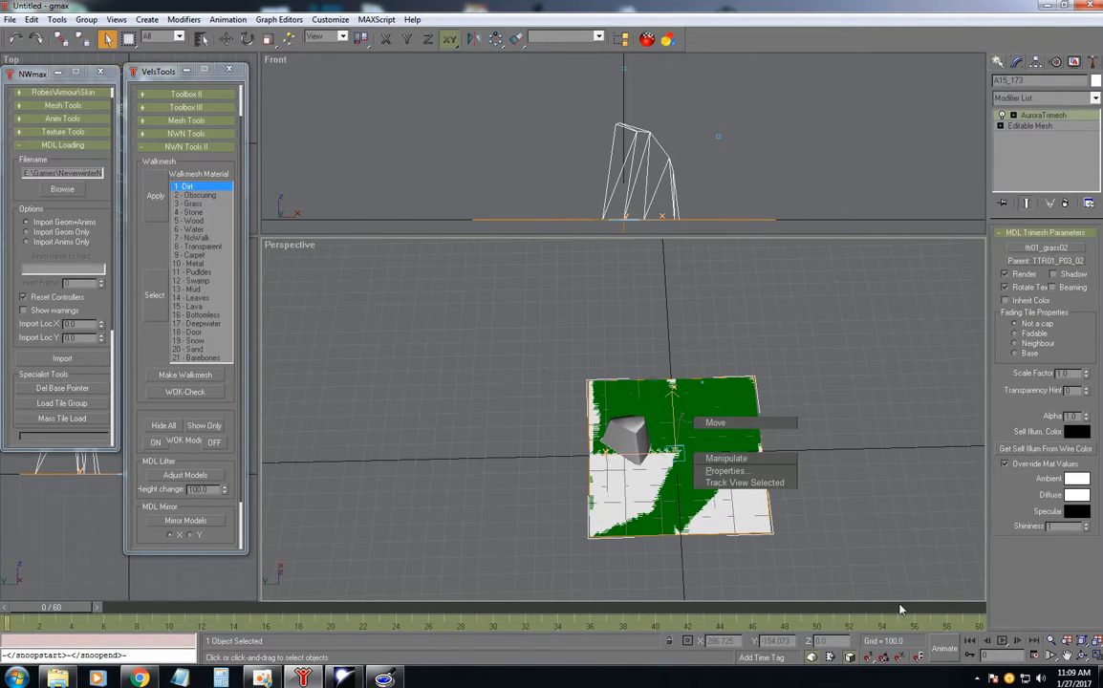
right_click(726, 447)
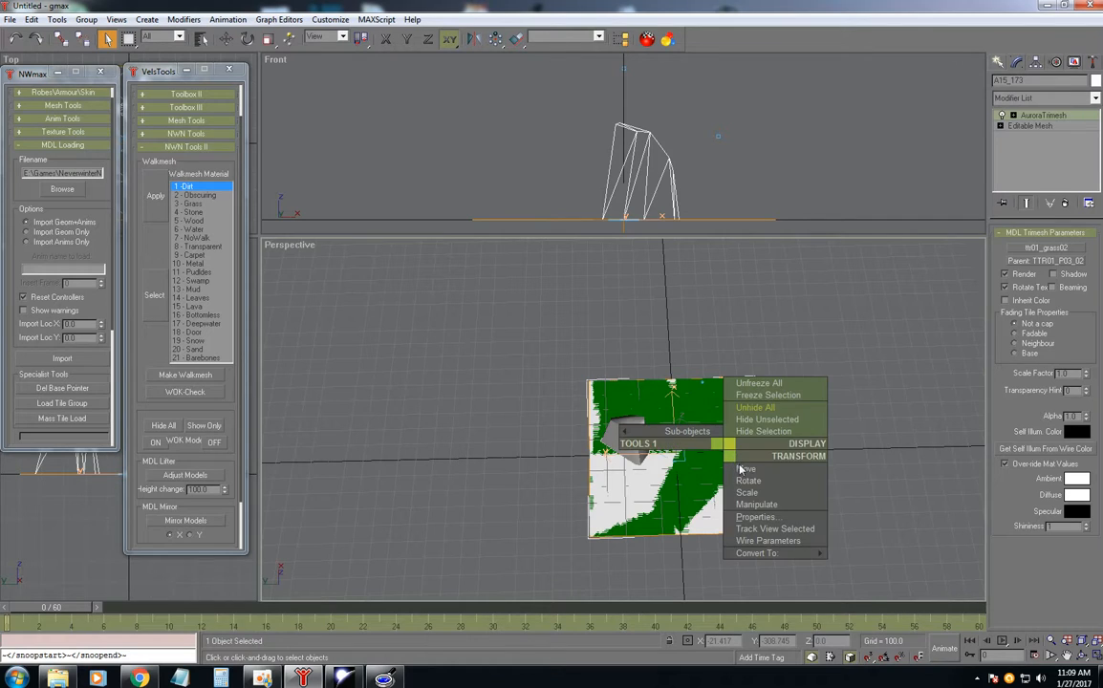
left_click(764, 518)
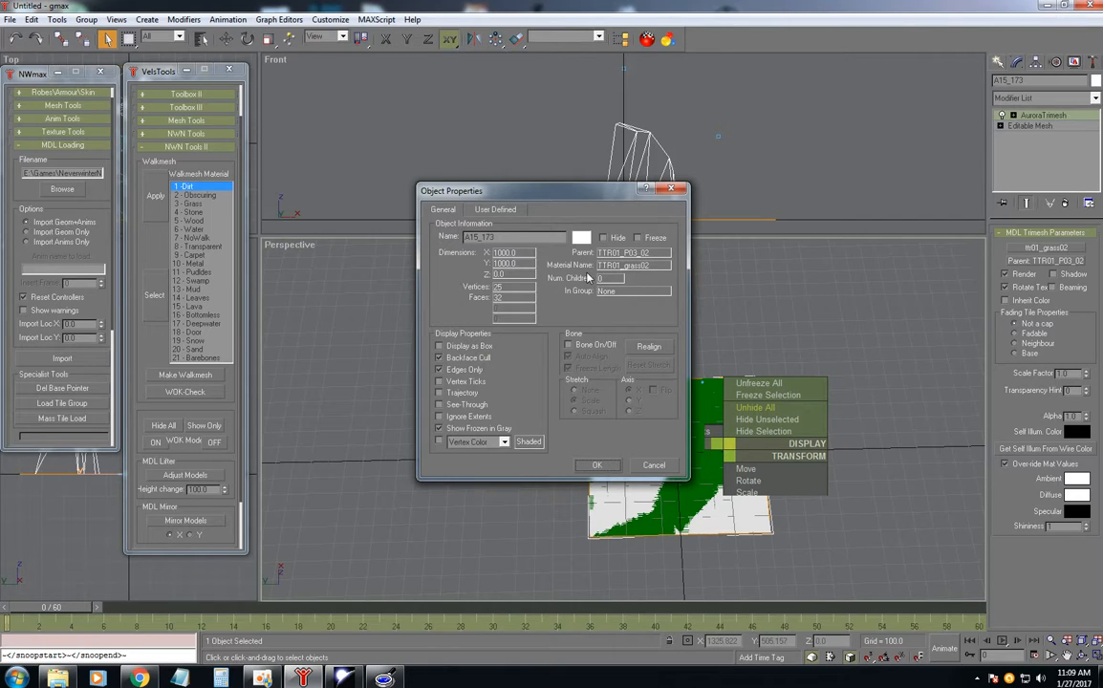
left_click(672, 190)
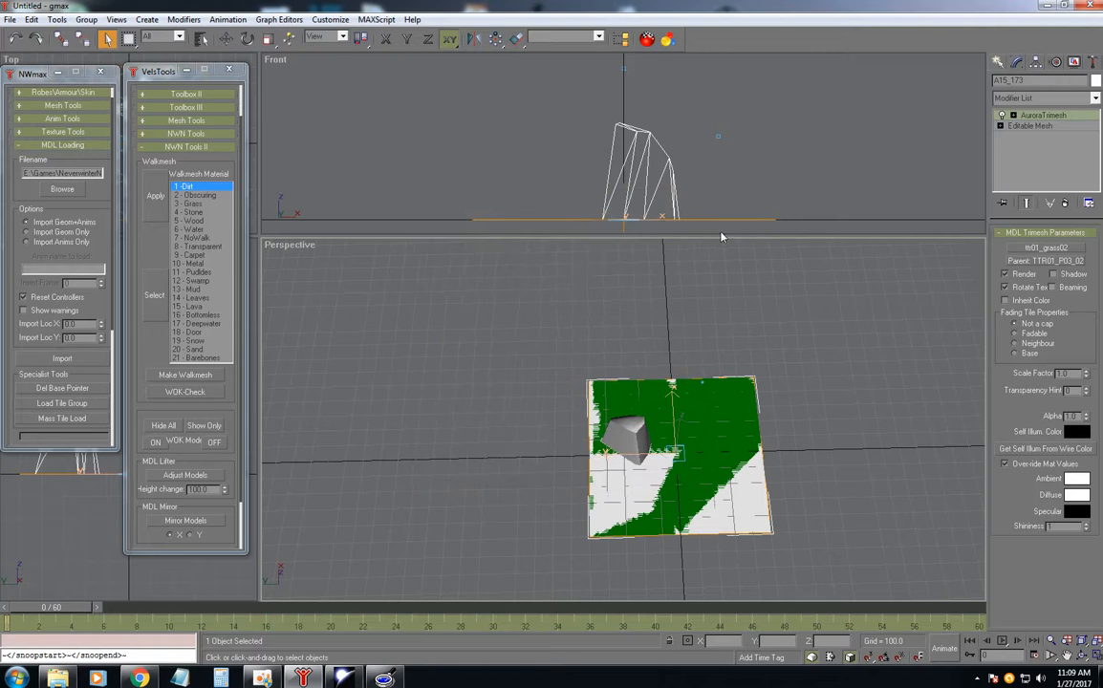
left_click(1048, 4)
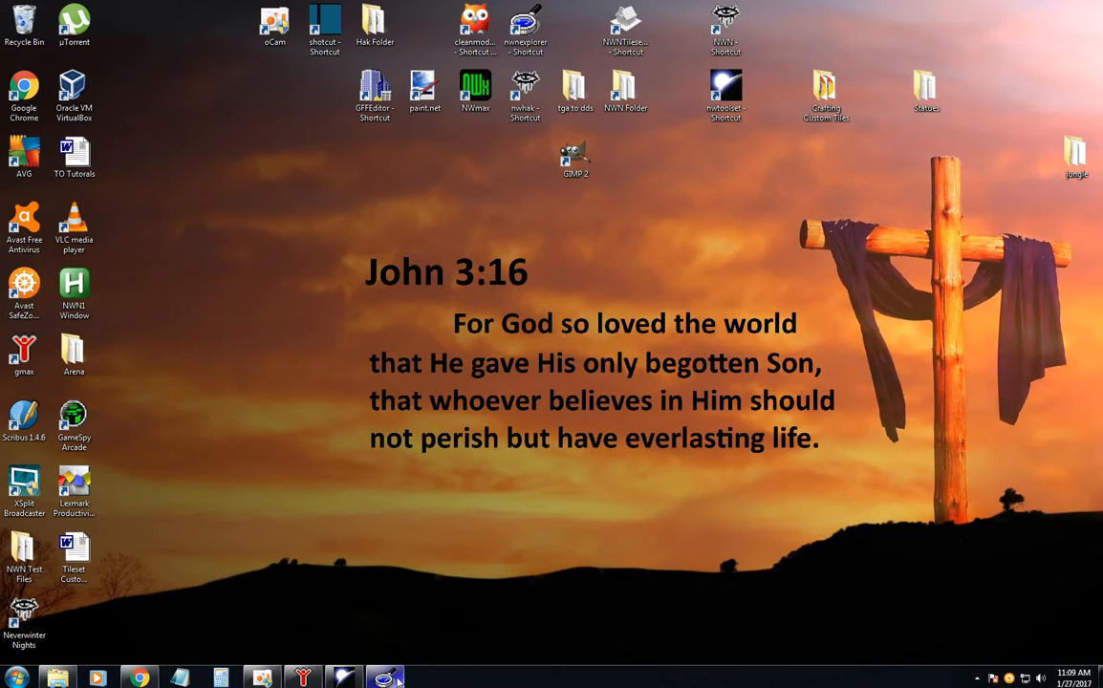
Open the BioWare Hak Pak Editor and add TTR01_P03_02.mdl and ttr01_p03_02.wok from the hak folder's Standard Tilesets\Rural subfolder.
double_click(524, 91)
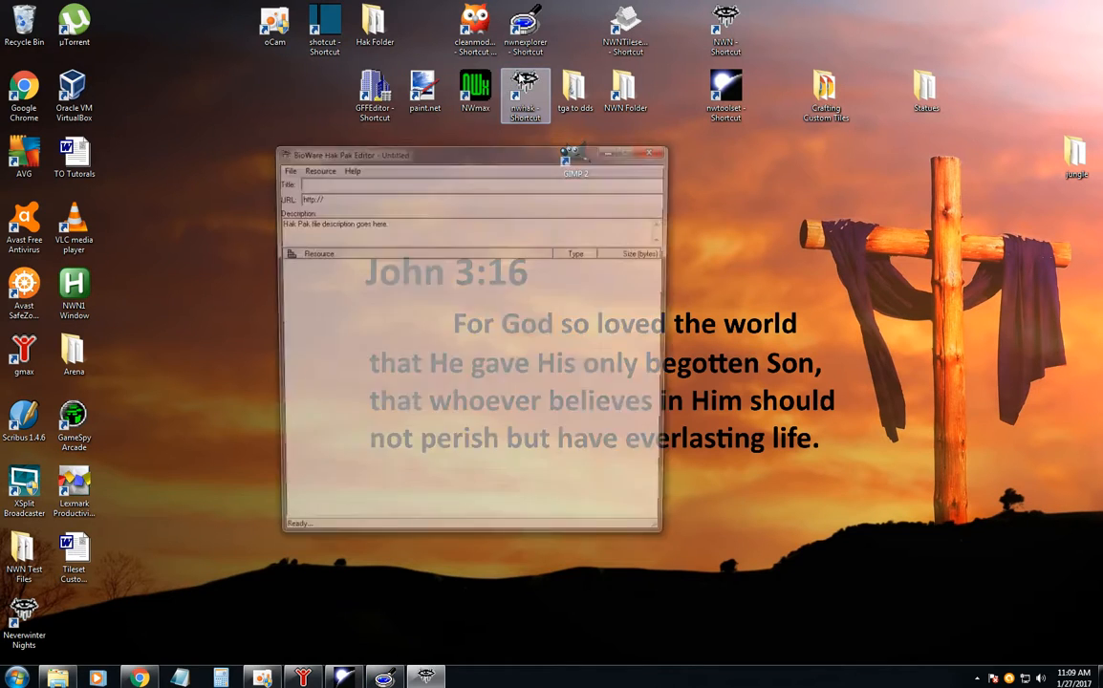
left_click(315, 169)
left_click(323, 183)
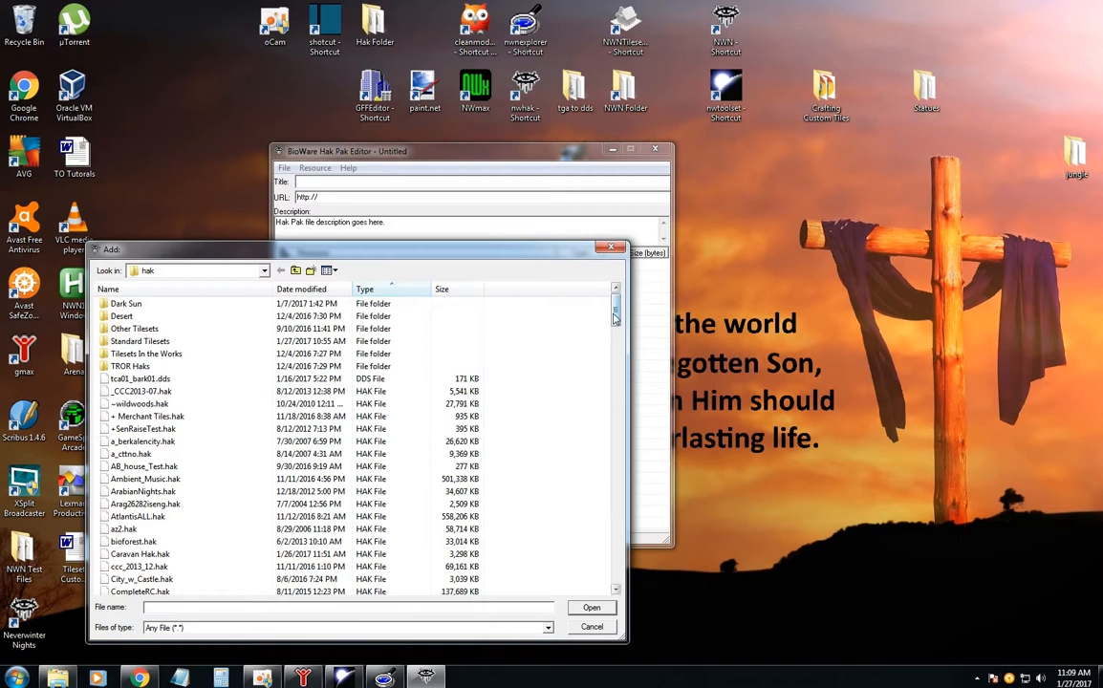
double_click(143, 341)
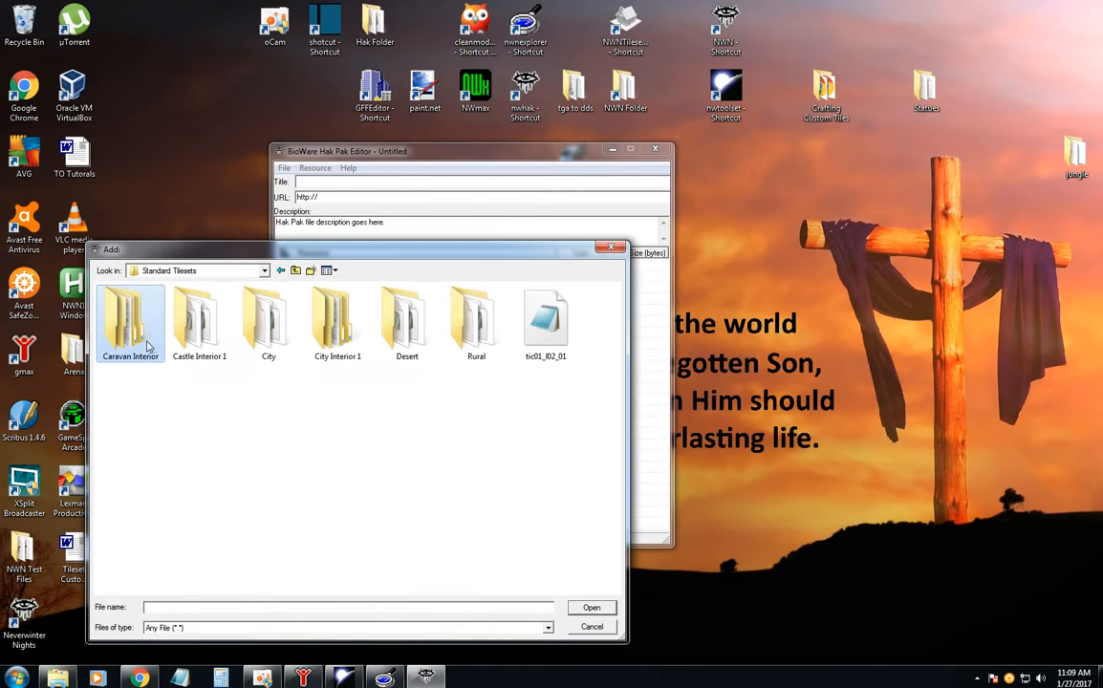
double_click(459, 330)
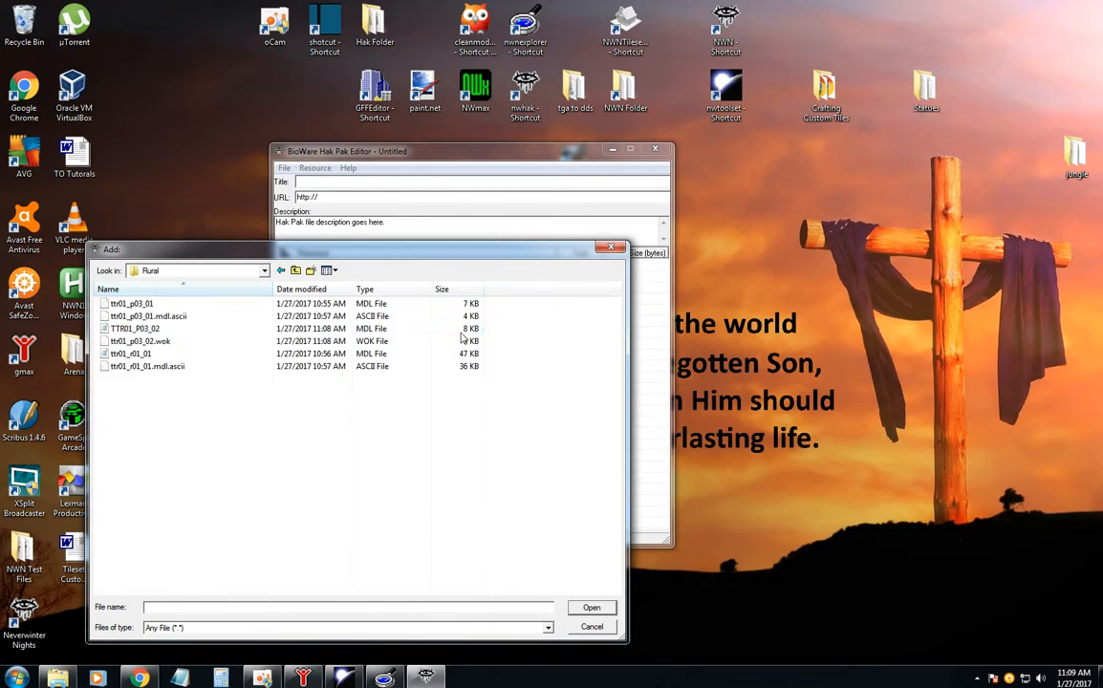
left_click(153, 328)
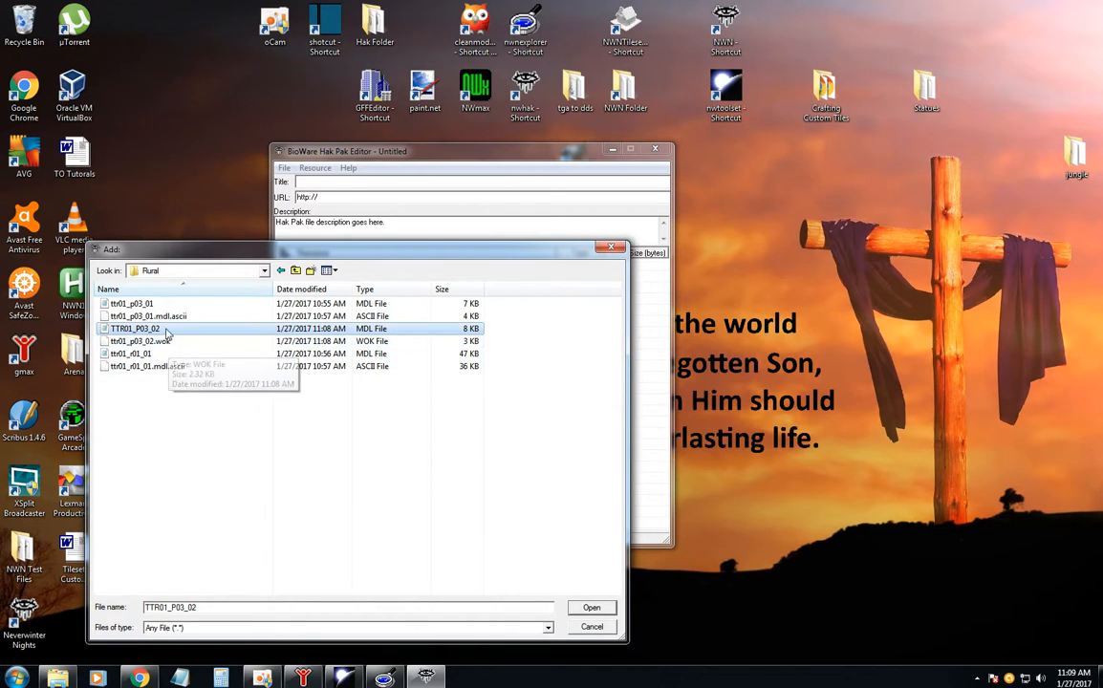
left_click(495, 331)
left_click_drag(495, 332, 453, 340)
left_click(330, 341)
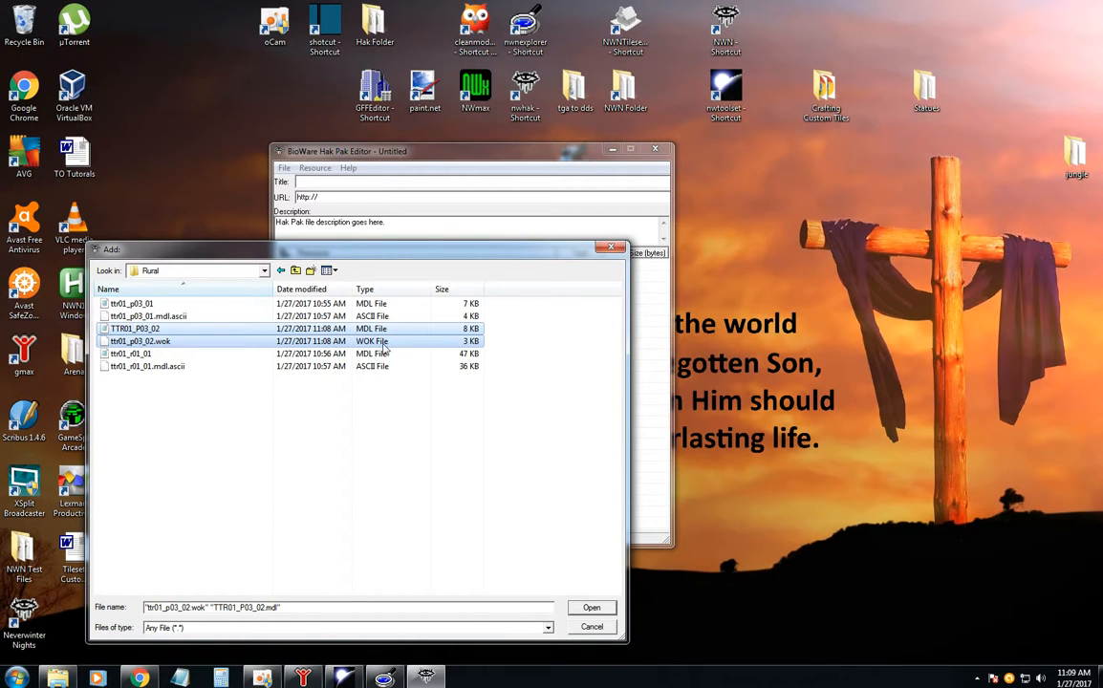
left_click(591, 607)
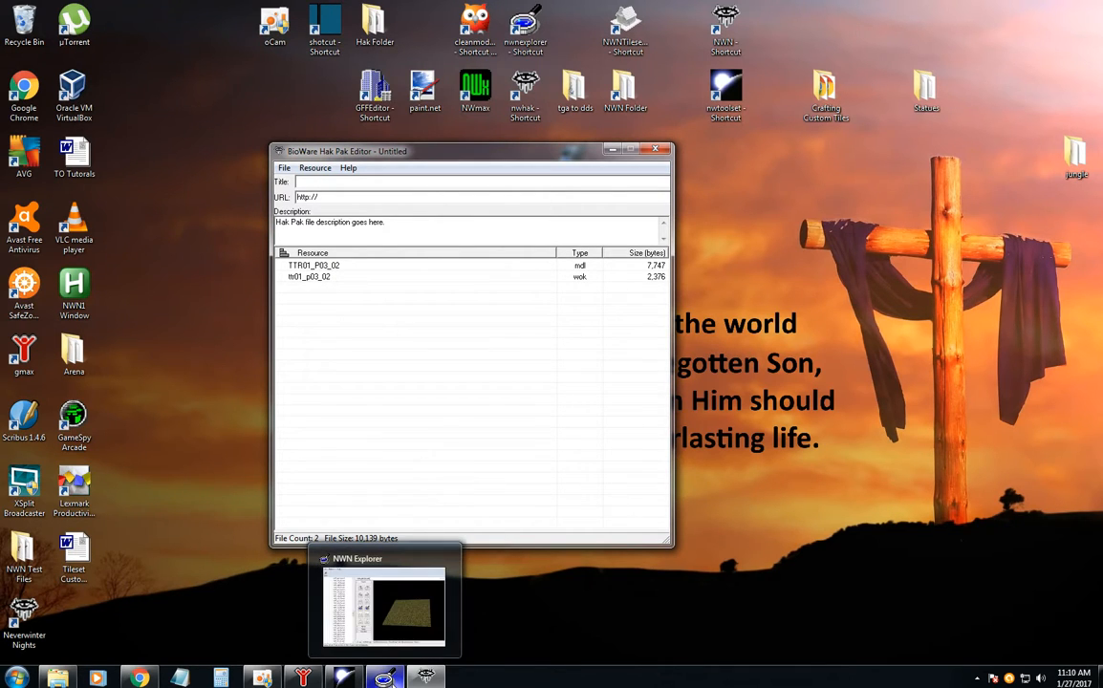
Switch to NWN Explorer and export ttr01.set from the information files of data\aurora_ttr.bif into the Rural folder.
left_click(387, 679)
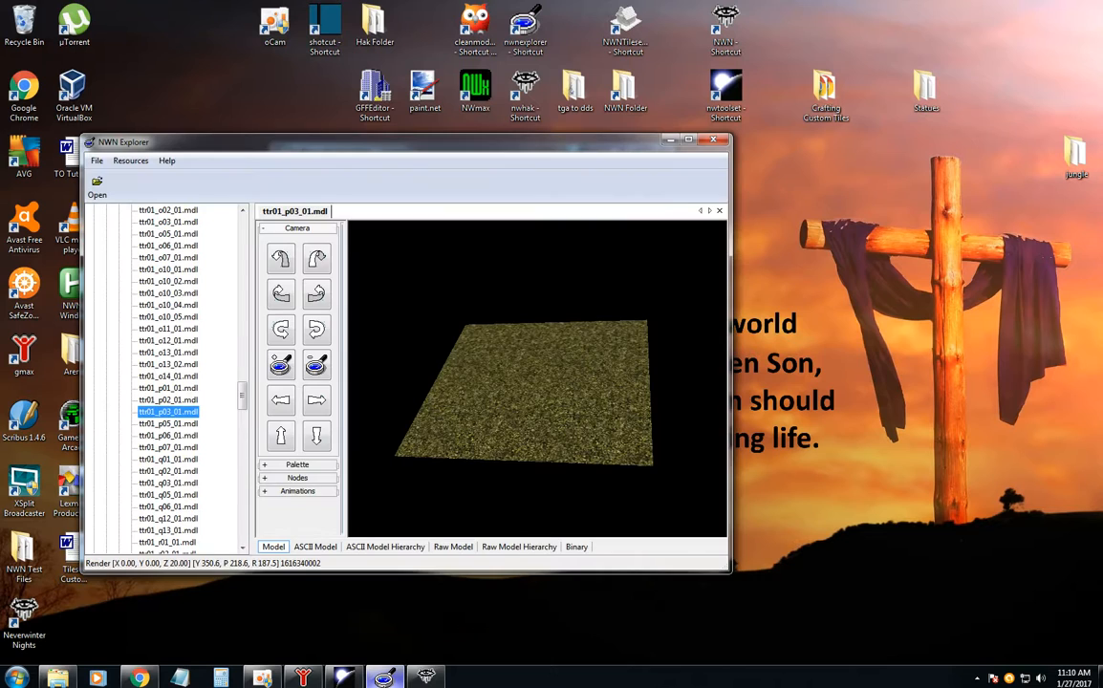
left_click_drag(244, 394, 266, 300)
left_click_drag(243, 353, 246, 226)
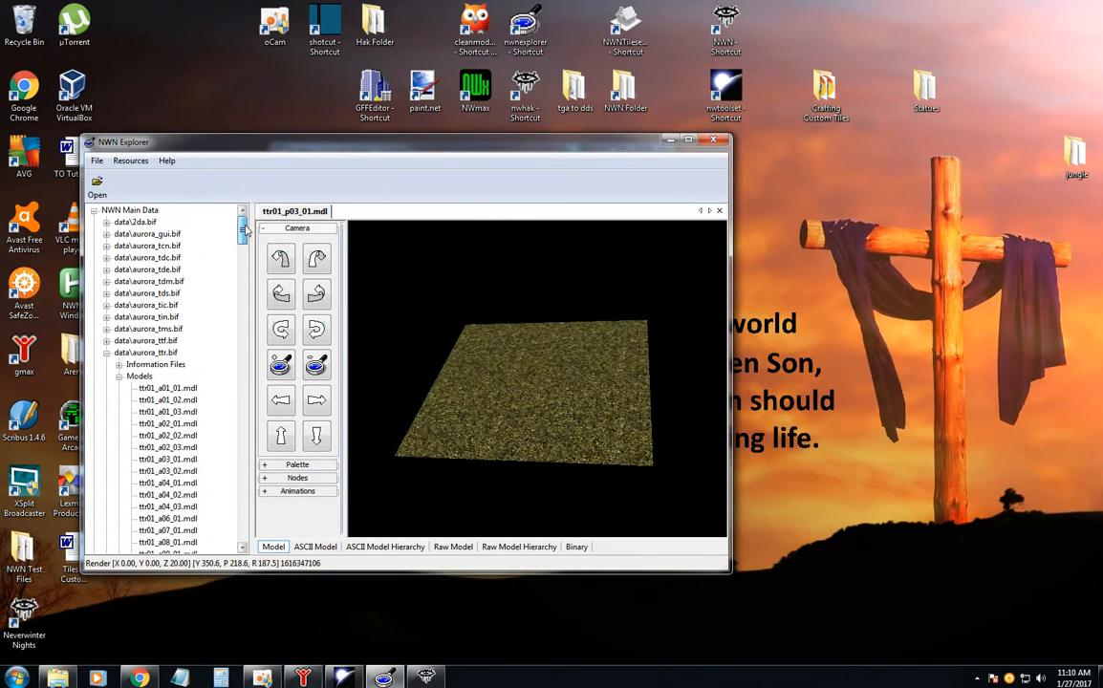
left_click(119, 378)
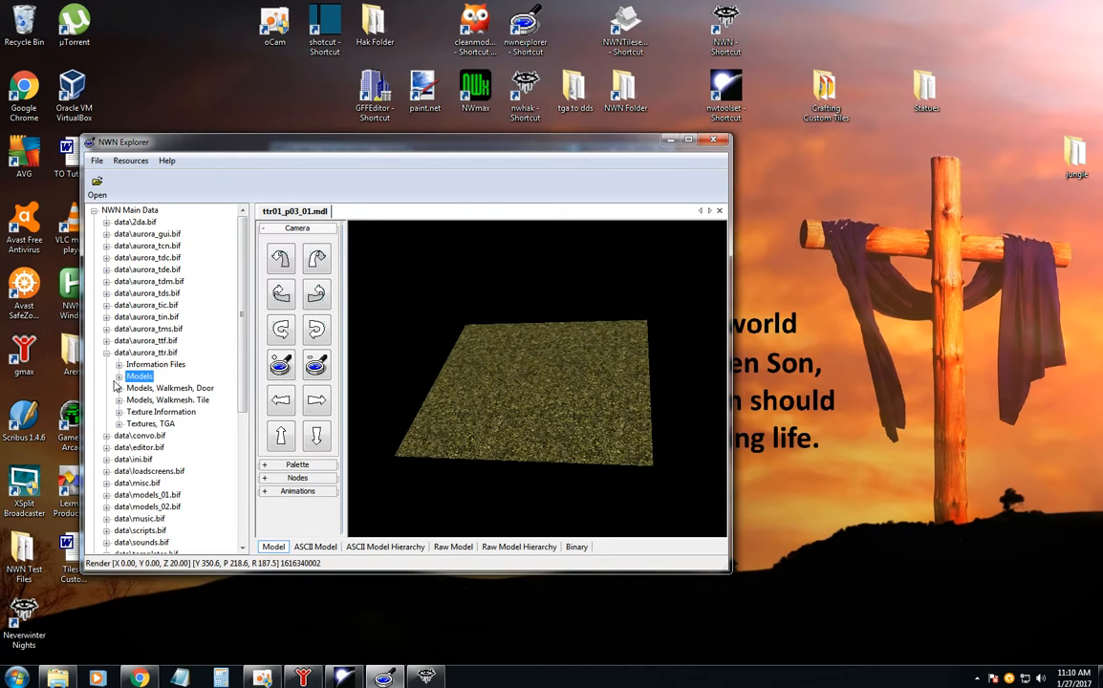
left_click(118, 365)
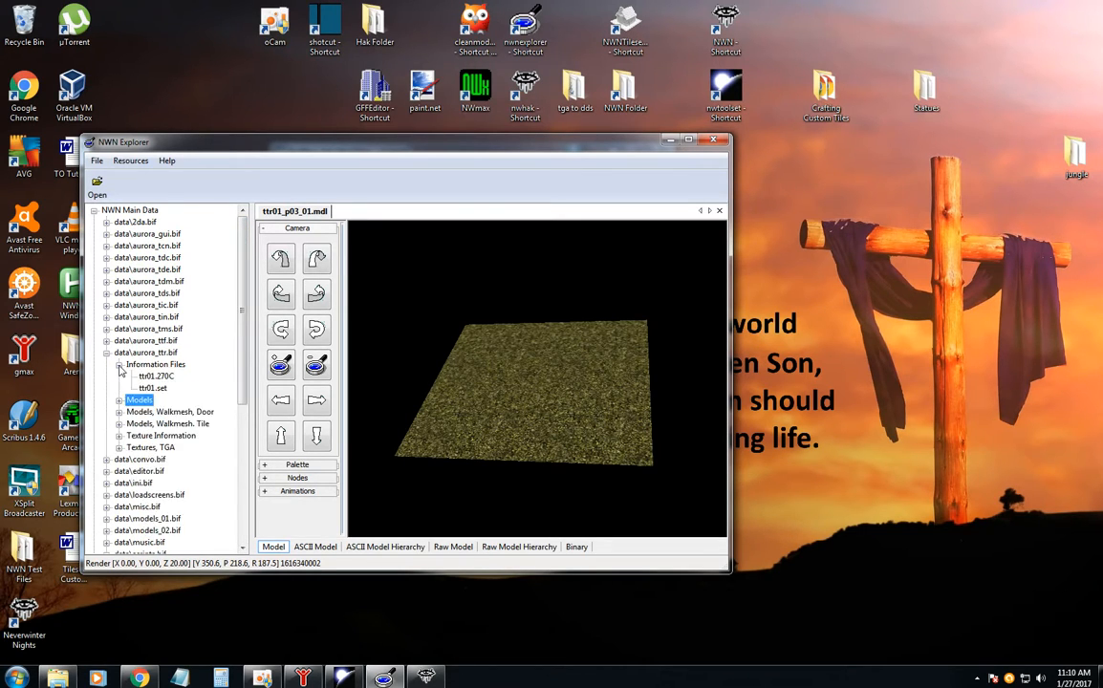
left_click(155, 389)
right_click(161, 391)
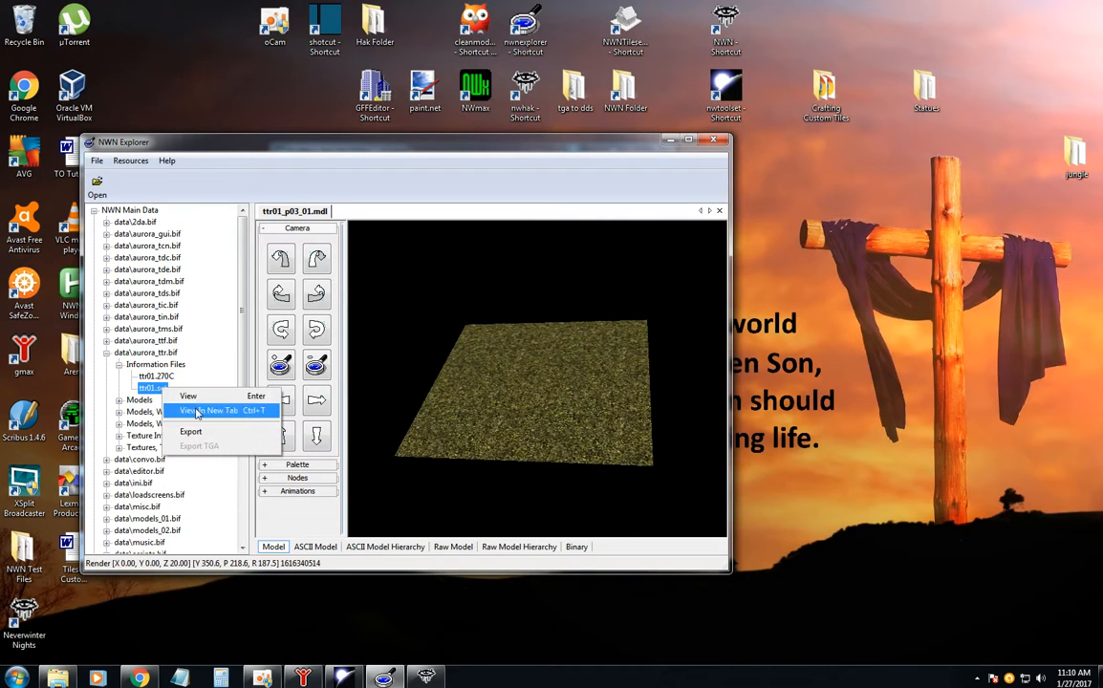
left_click(189, 432)
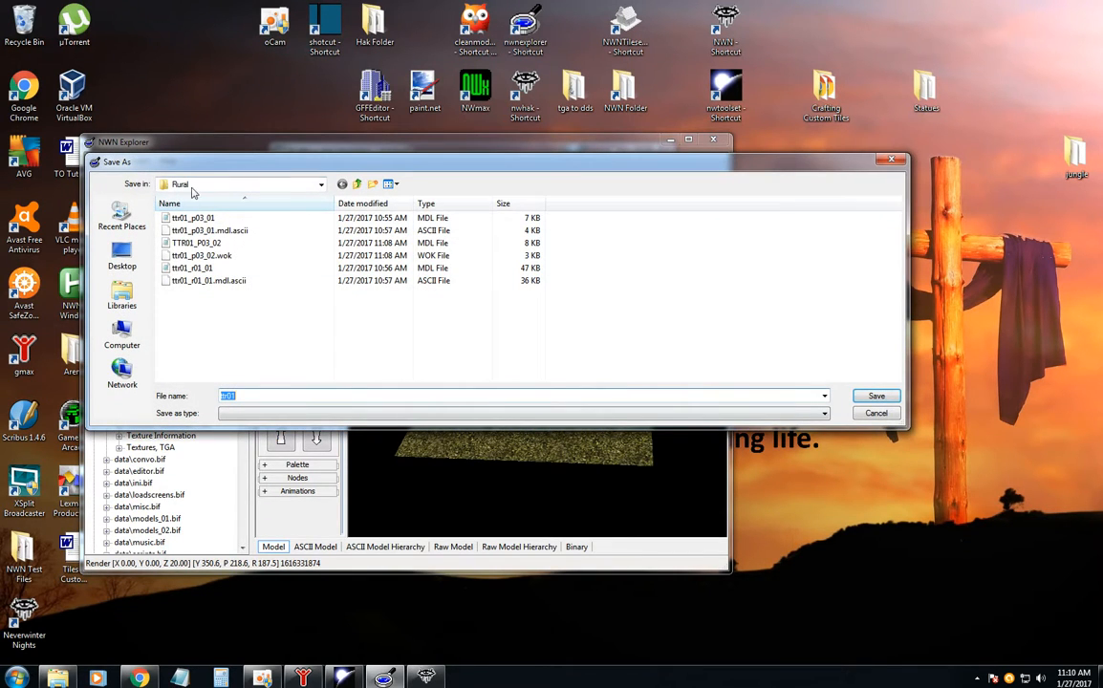
left_click(876, 395)
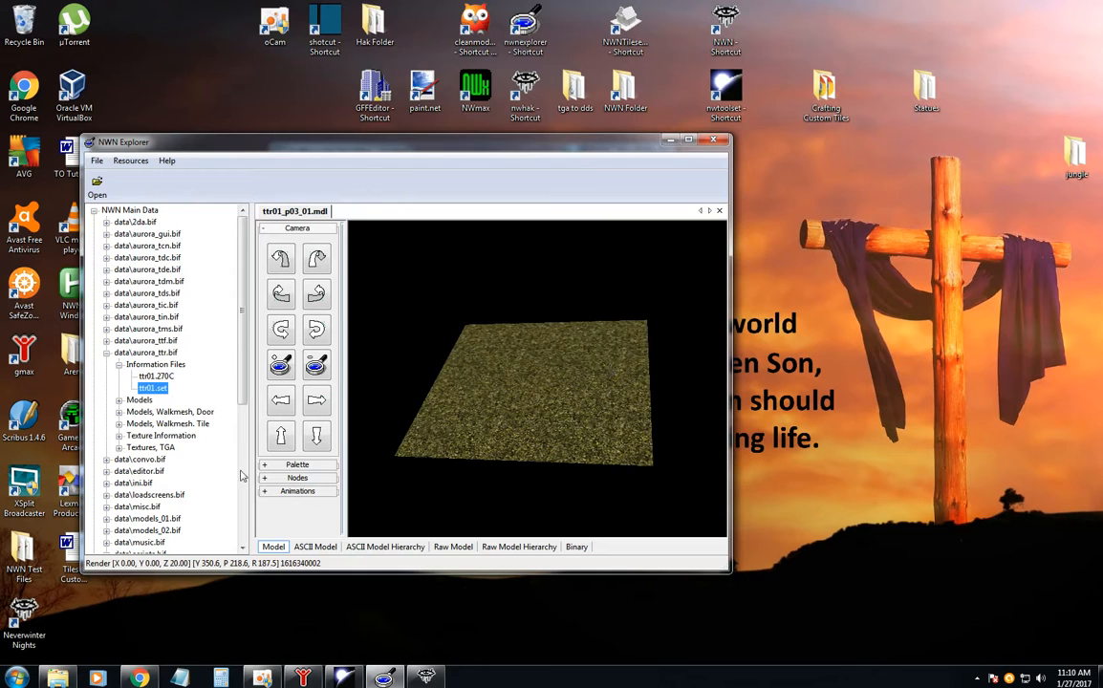
Export ttr01palstd.itp from the blueprint palettes of data\templates.bif into the Rural folder, then minimize NWN Explorer.
scroll(241, 404, "down", 3)
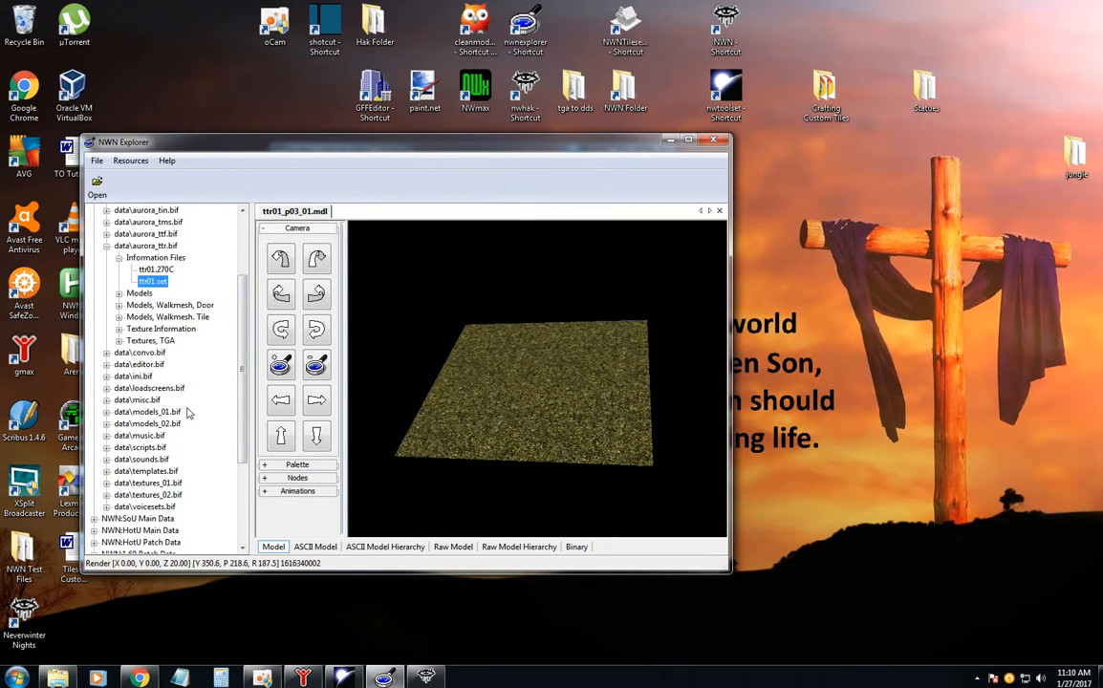
left_click(106, 472)
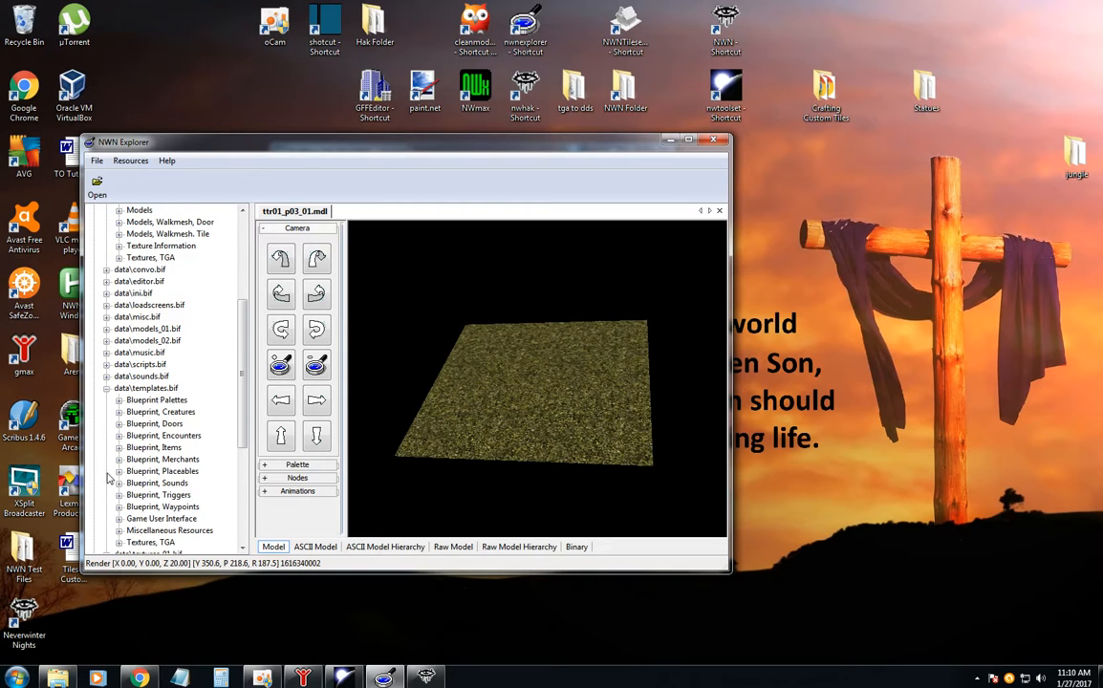
left_click(120, 401)
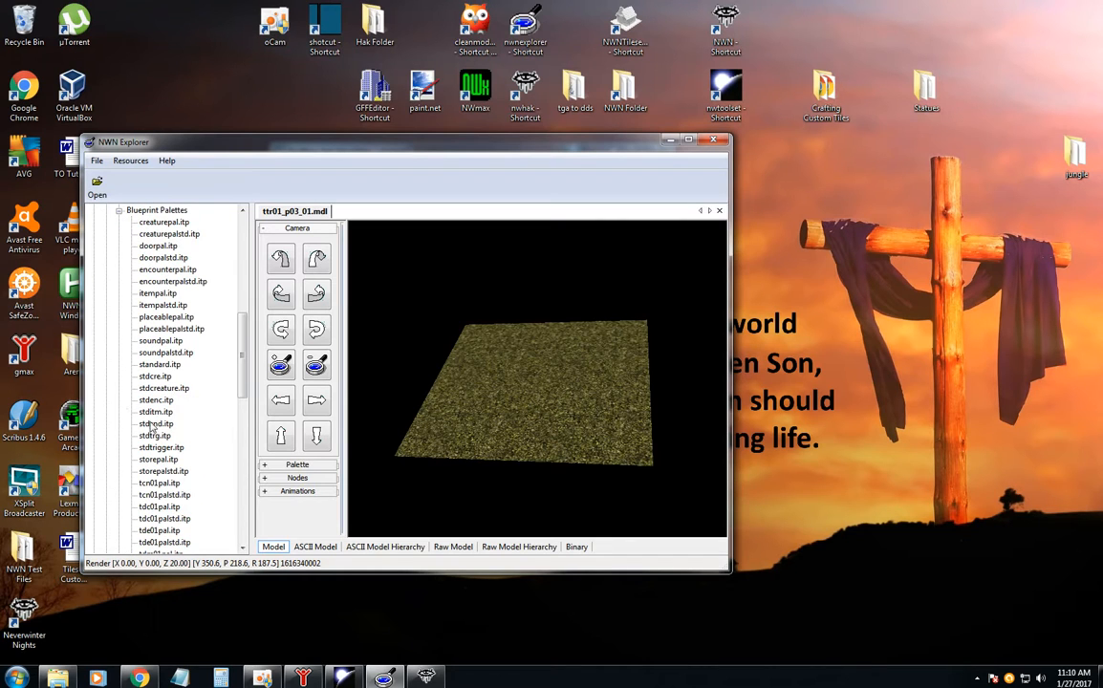
scroll(240, 414, "down", 10)
left_click_drag(241, 414, 236, 435)
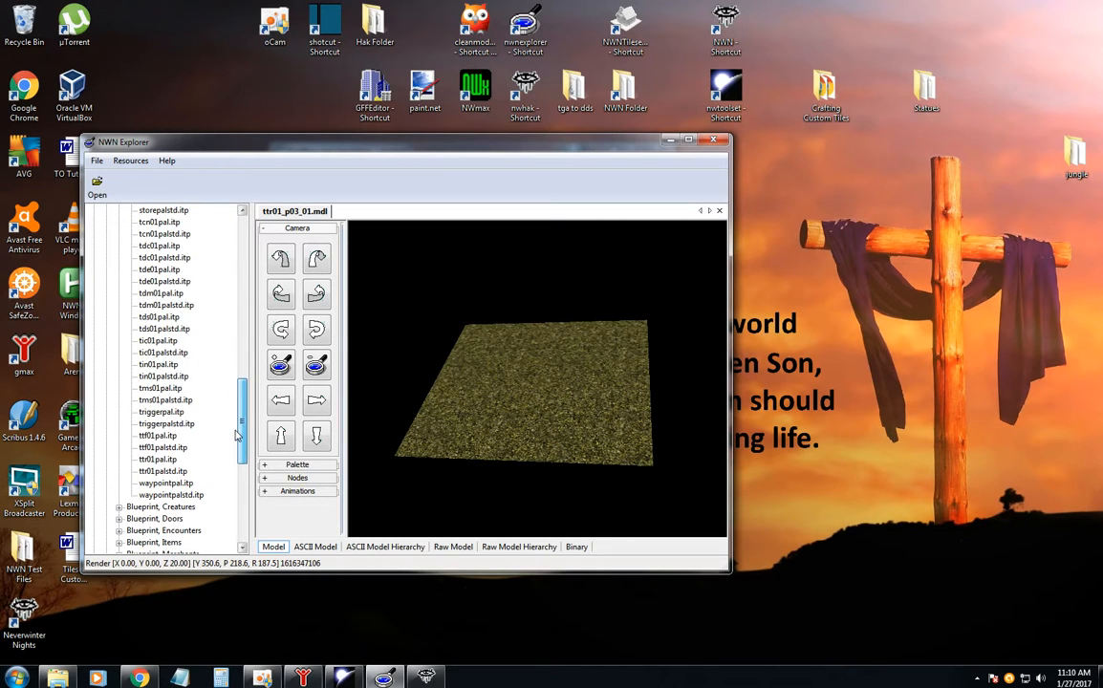
left_click(173, 472)
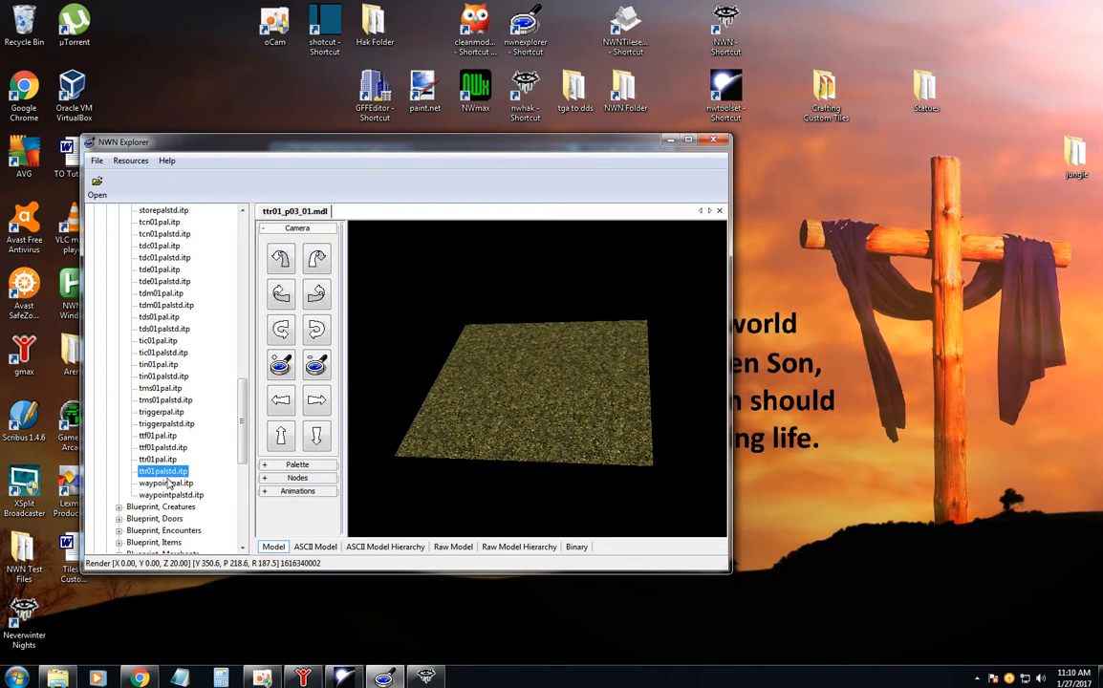
right_click(173, 472)
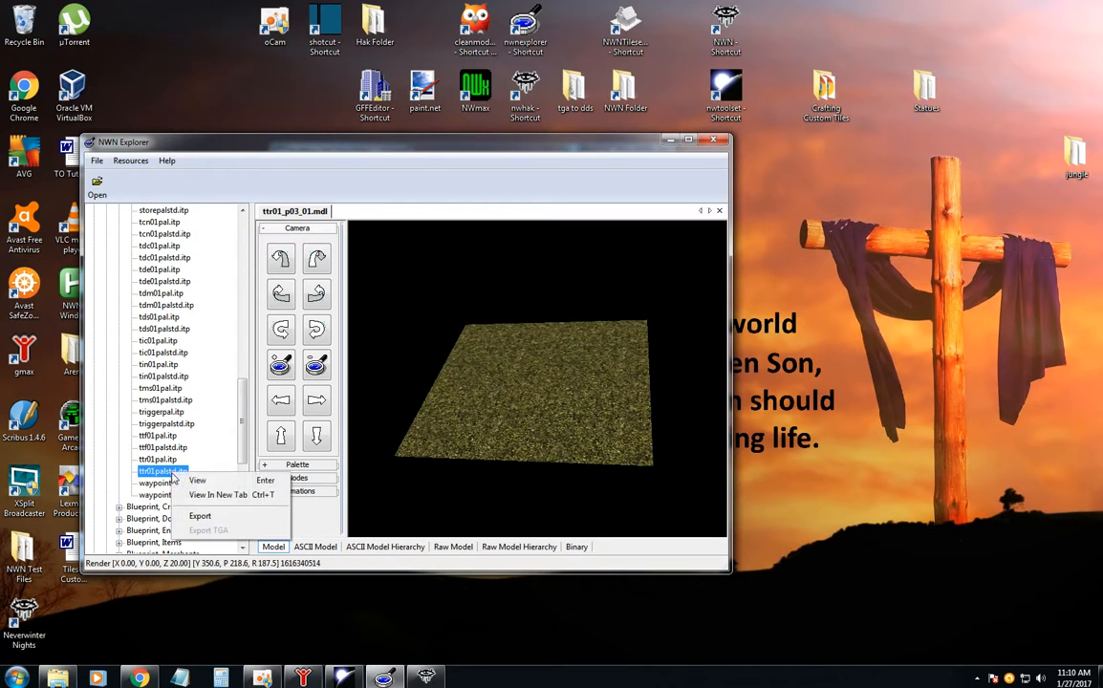
left_click(210, 522)
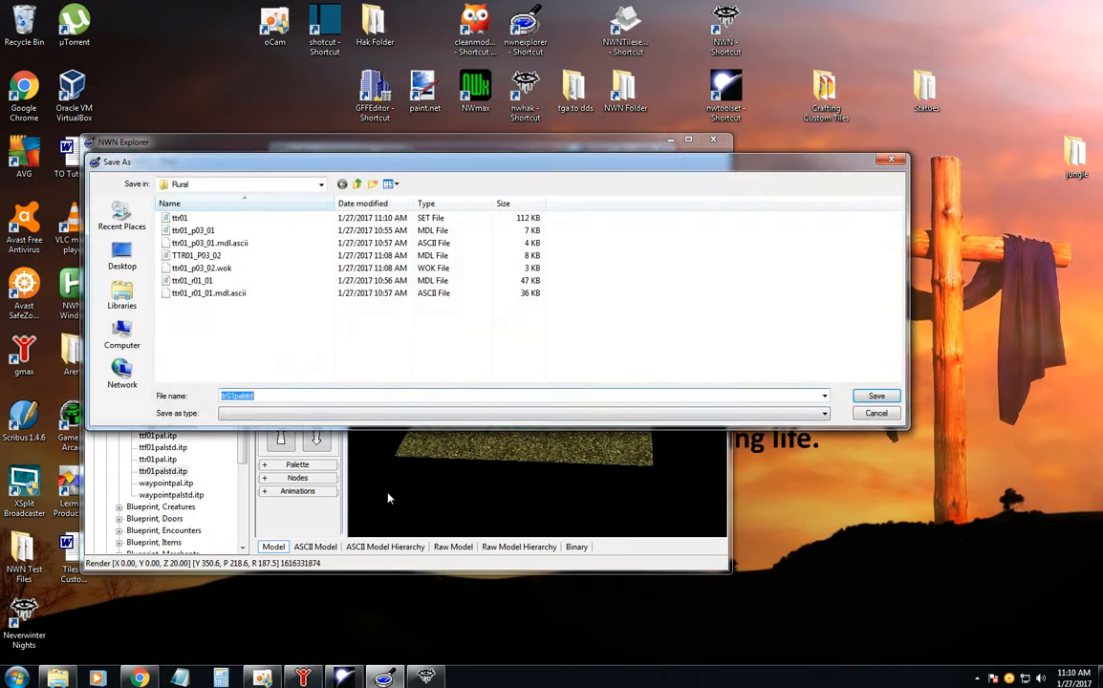
left_click(876, 397)
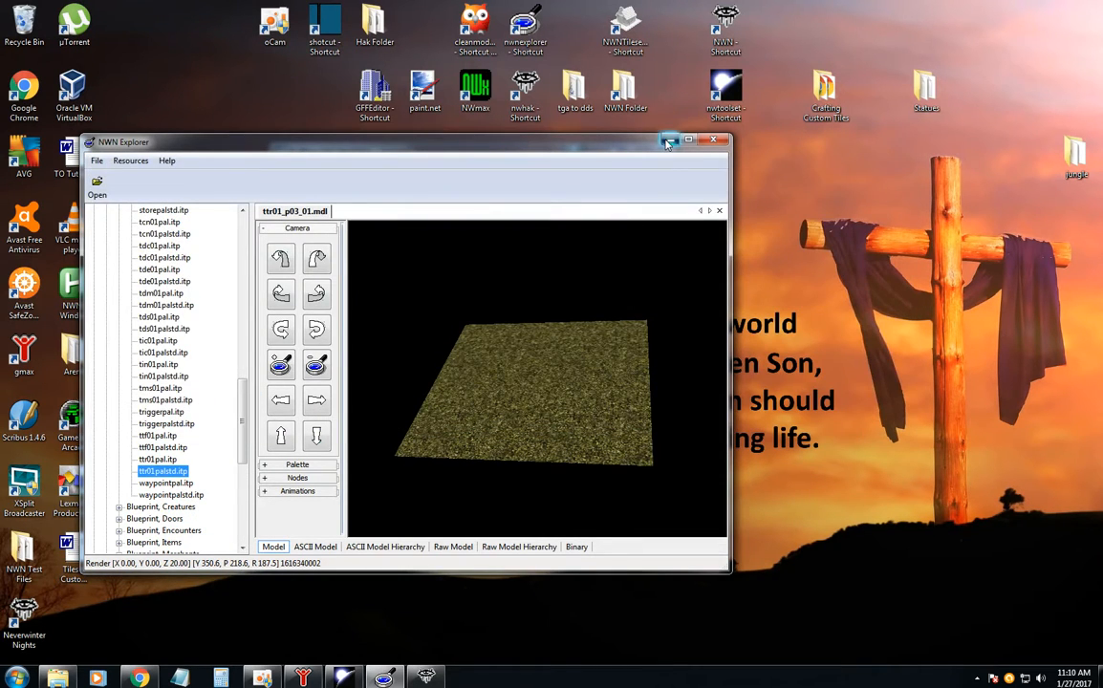
left_click(669, 140)
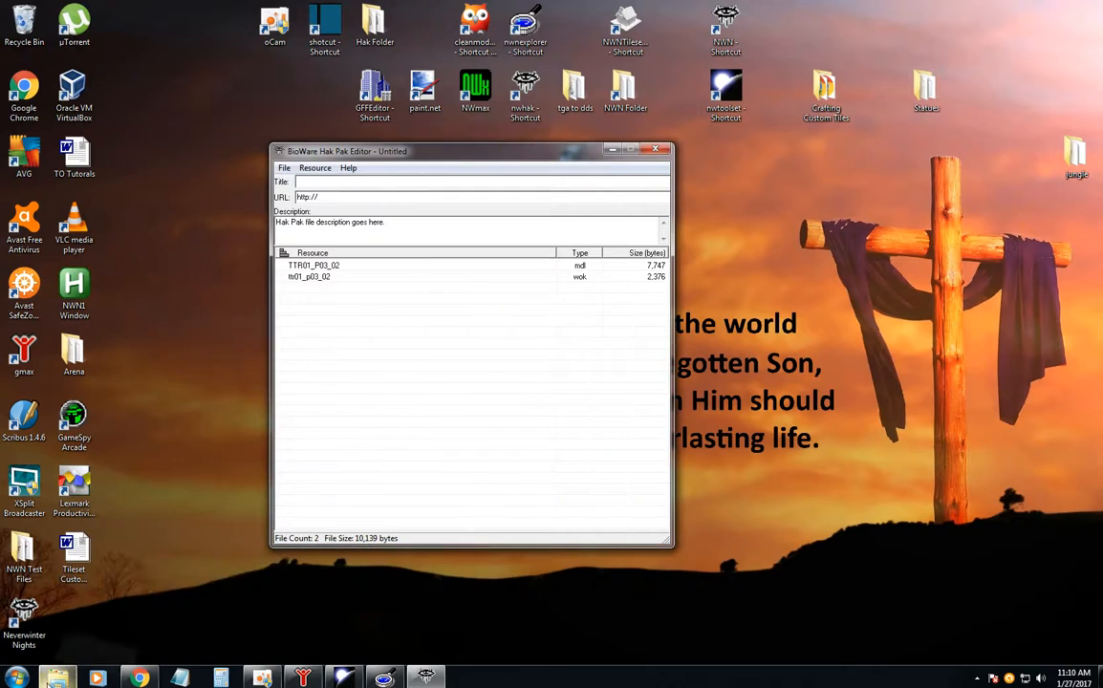
Open the hak folder's Standard Tilesets\Rural subfolder from the NWN Folder shortcut on the desktop.
left_click(16, 677)
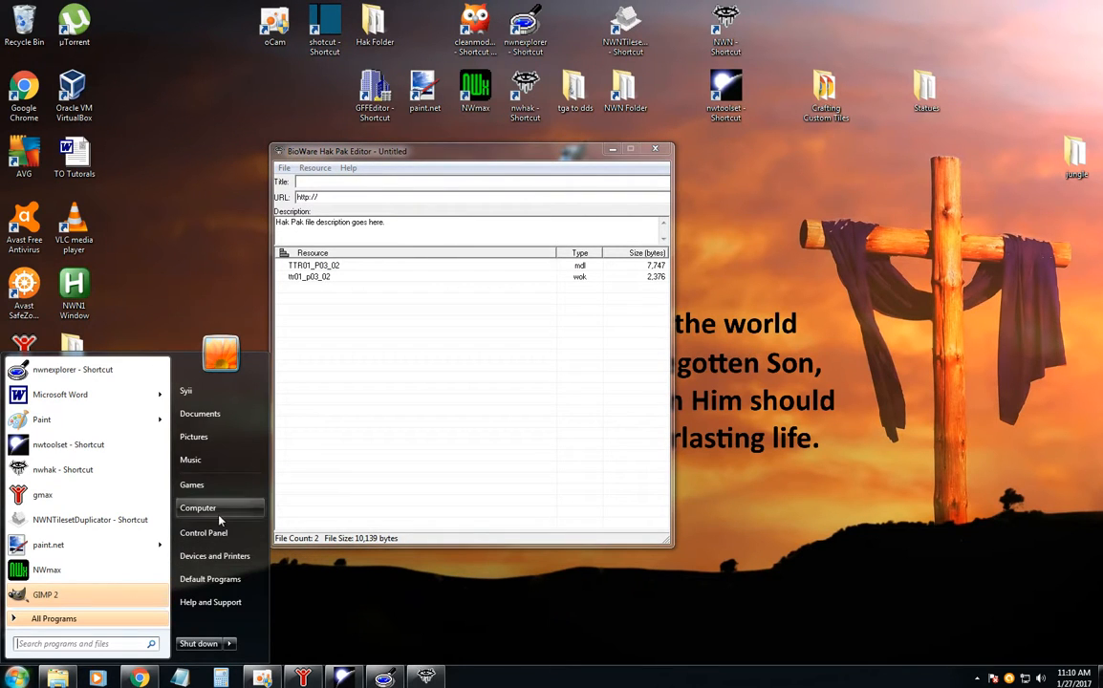
left_click(791, 320)
double_click(625, 91)
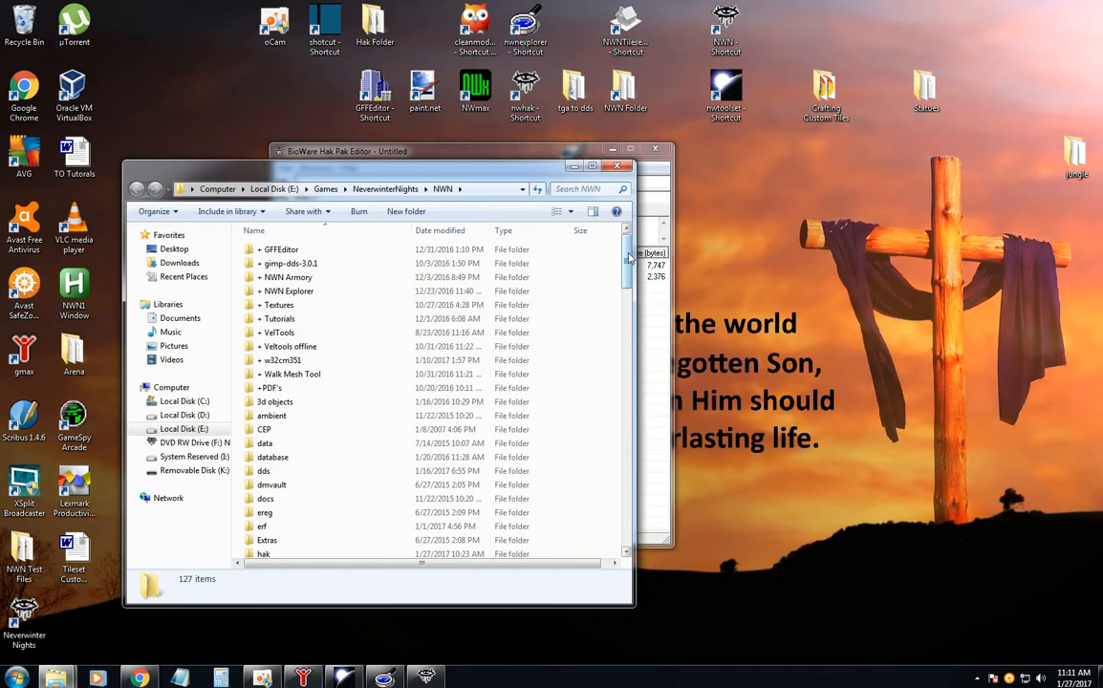
scroll(611, 278, "down", 3)
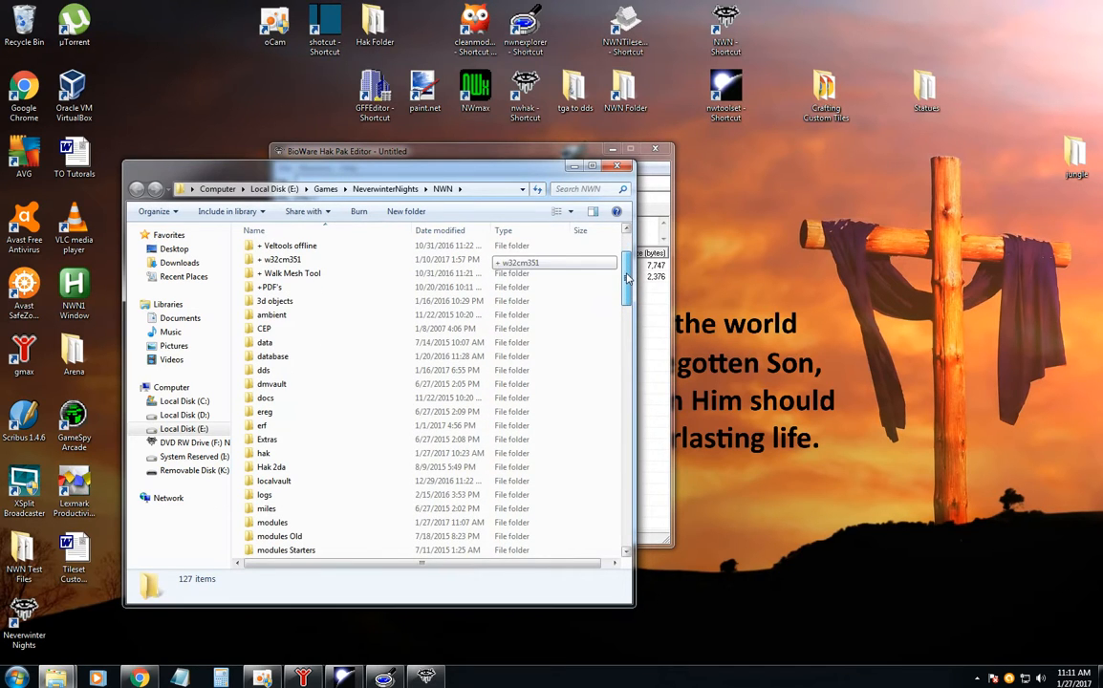
double_click(310, 454)
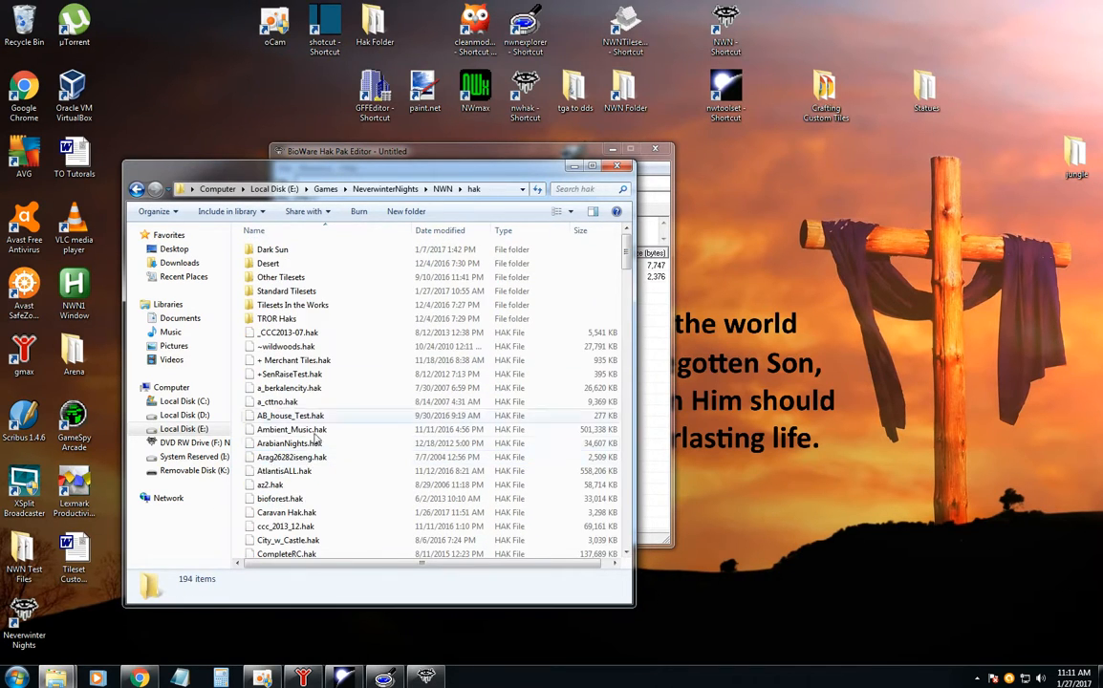
double_click(288, 291)
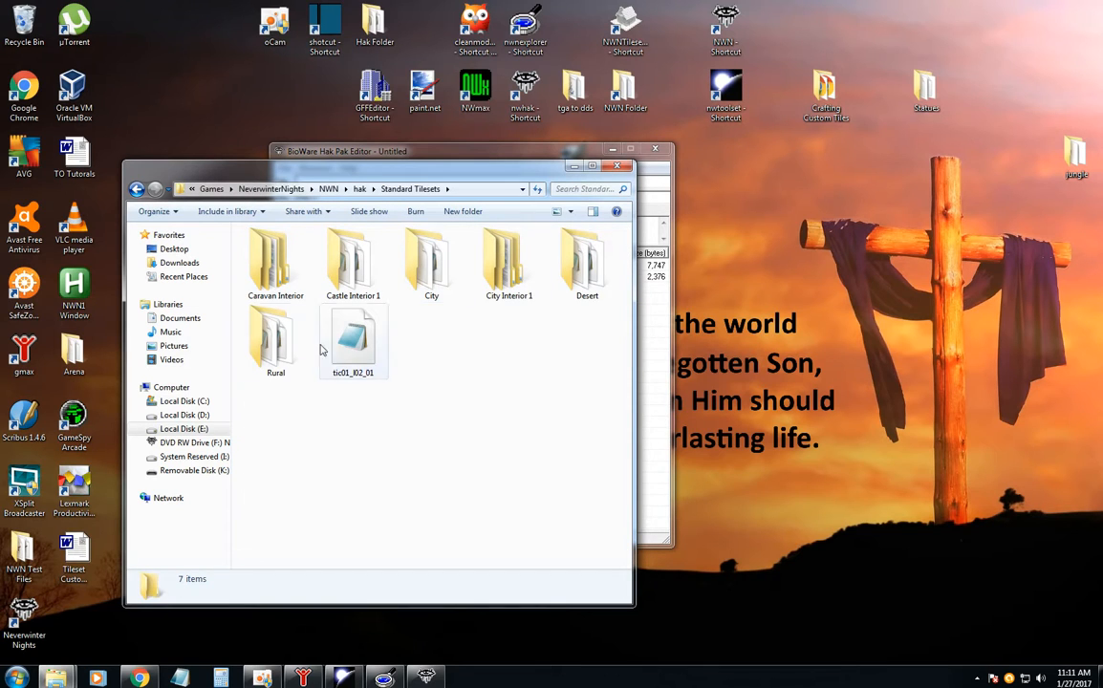
double_click(275, 346)
Open the exported ttr01 SET file in Notepad and place its window beside the folder listing.
left_click(277, 346)
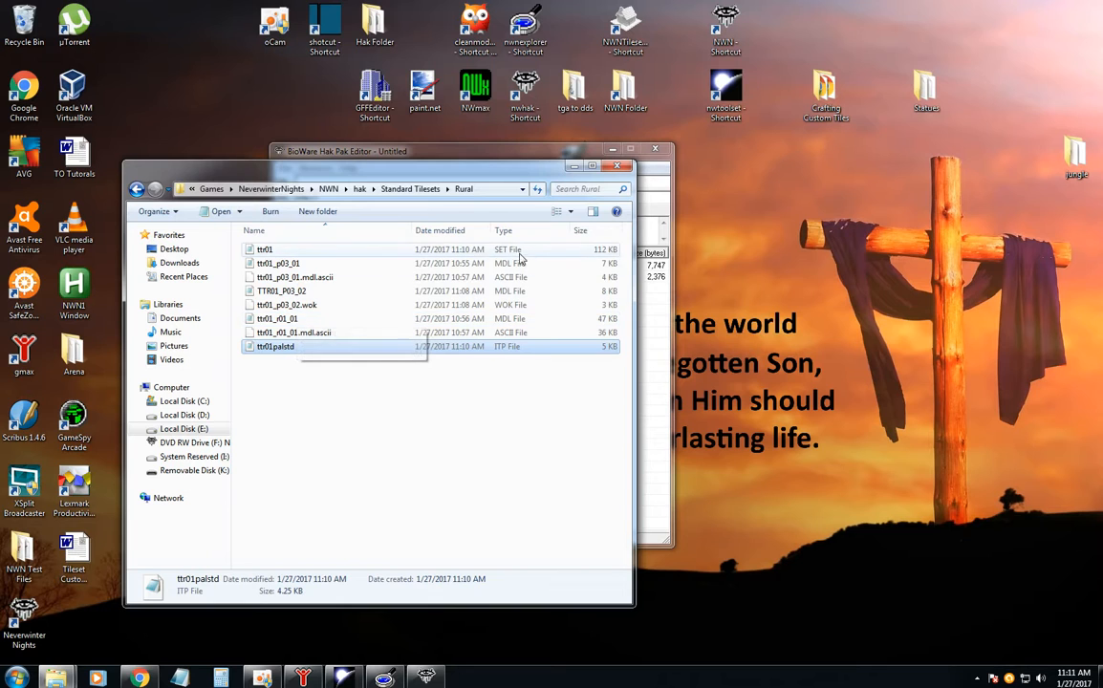
left_click(279, 252)
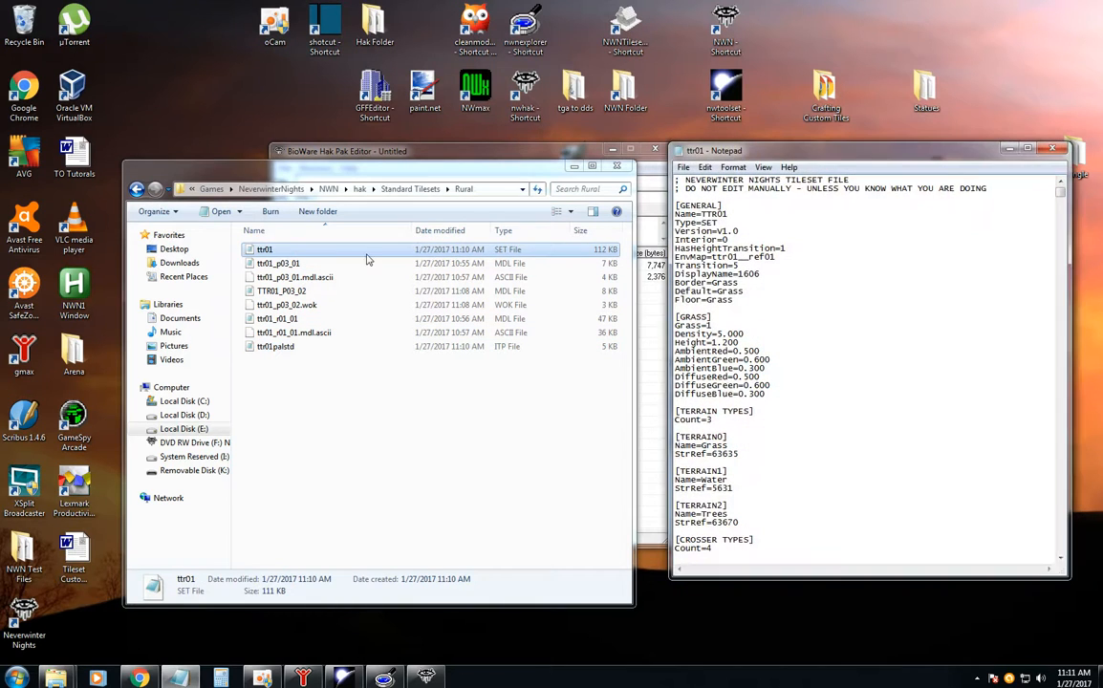
left_click_drag(782, 150, 636, 92)
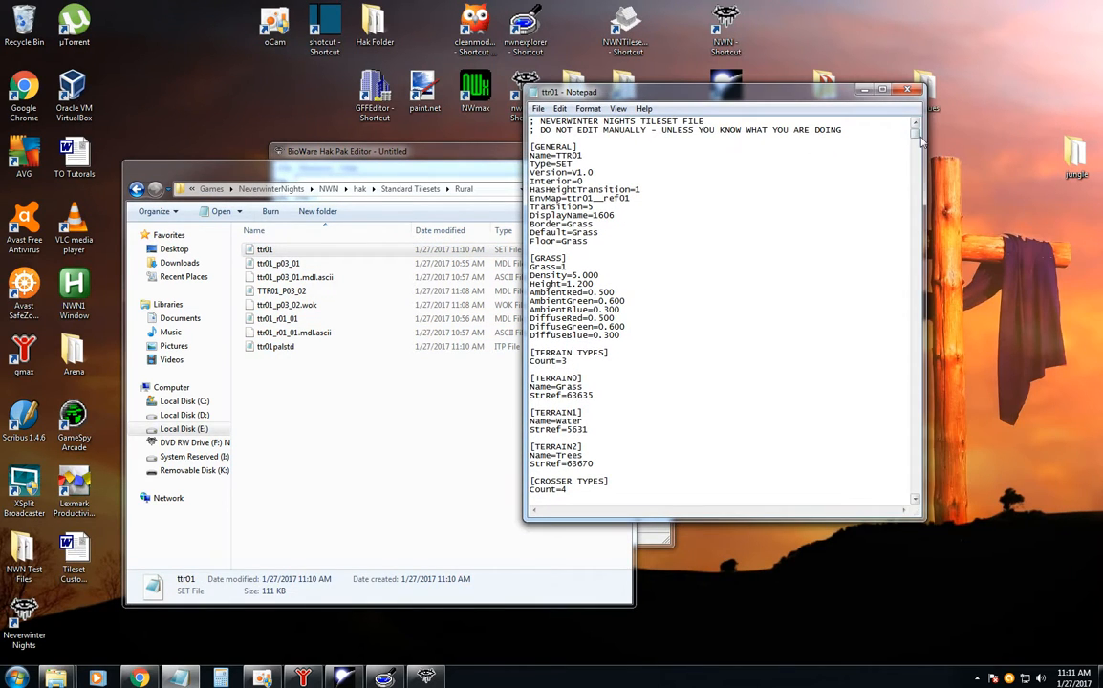
Look down through the numbered tile entries of ttr01.set, checking their Model lines for ttr01_p03_01.
left_click_drag(915, 136, 916, 207)
left_click_drag(917, 210, 916, 221)
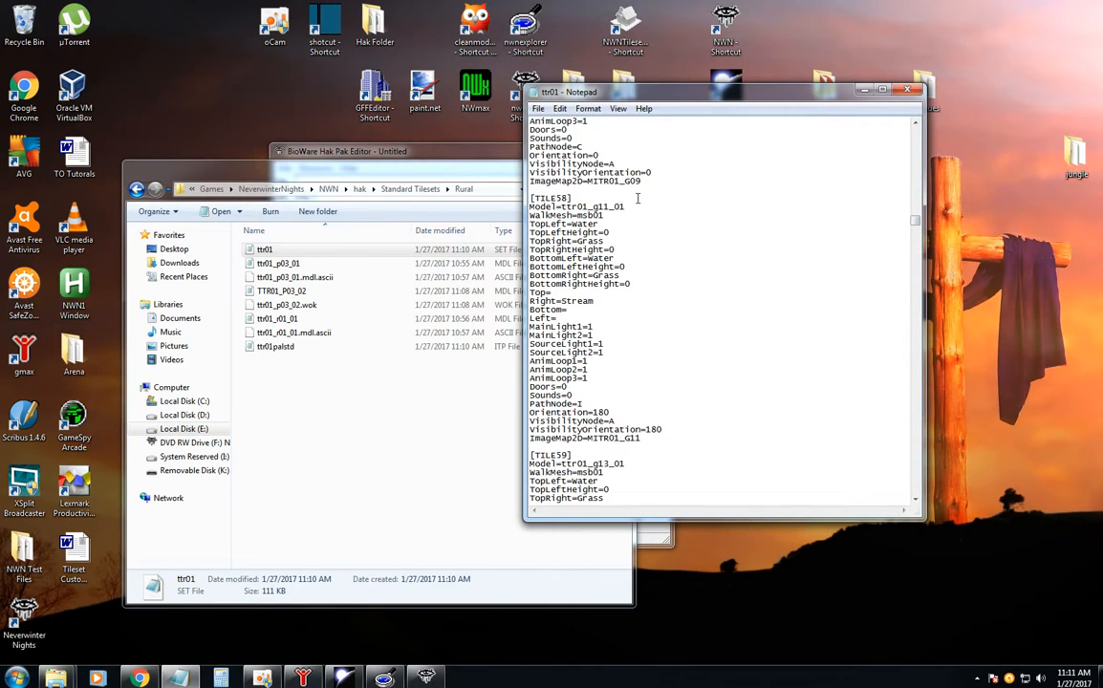
left_click_drag(562, 207, 625, 207)
scroll(724, 239, "down", 15)
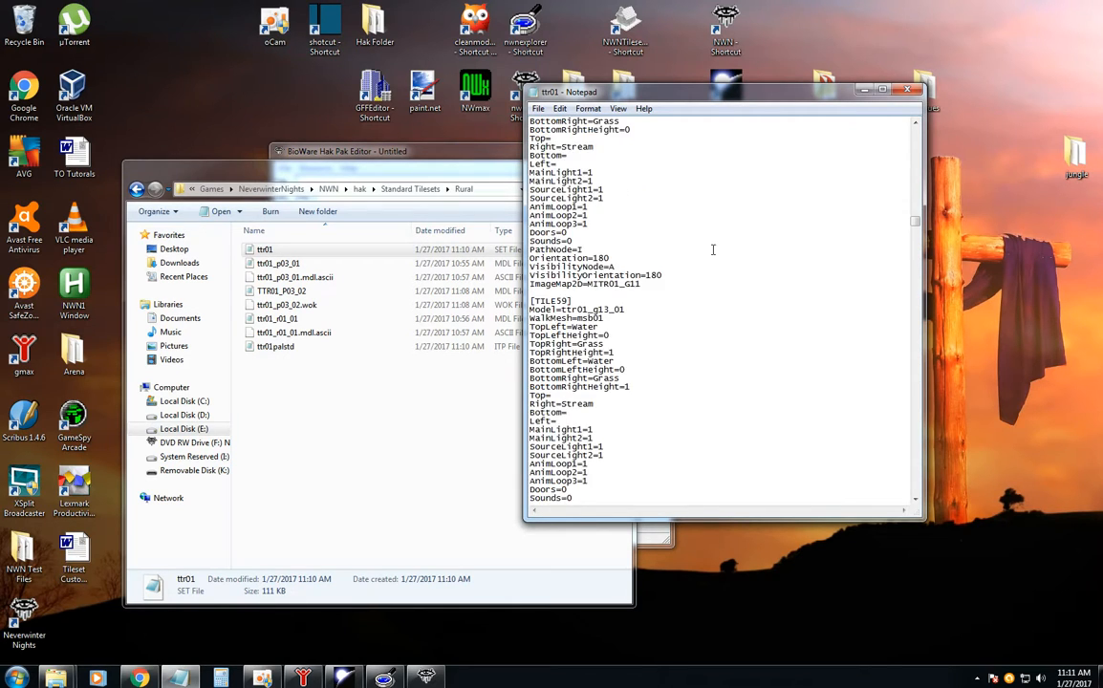
left_click_drag(914, 222, 915, 262)
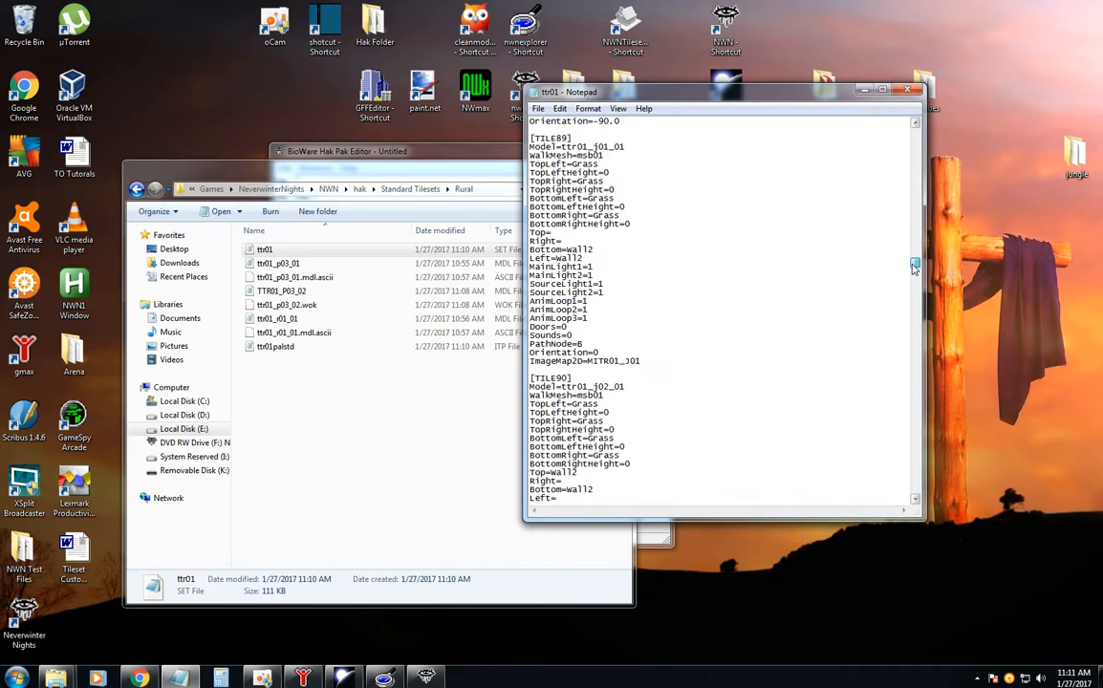
left_click_drag(622, 387, 562, 387)
left_click_drag(915, 261, 914, 305)
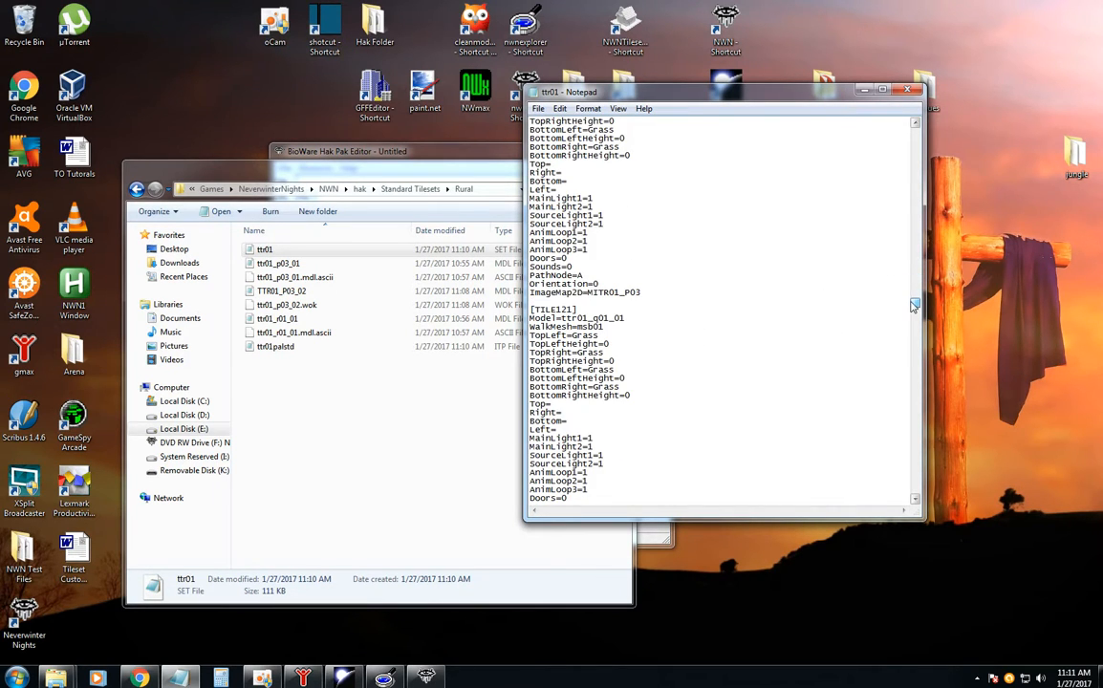
scroll(735, 318, "down", 13)
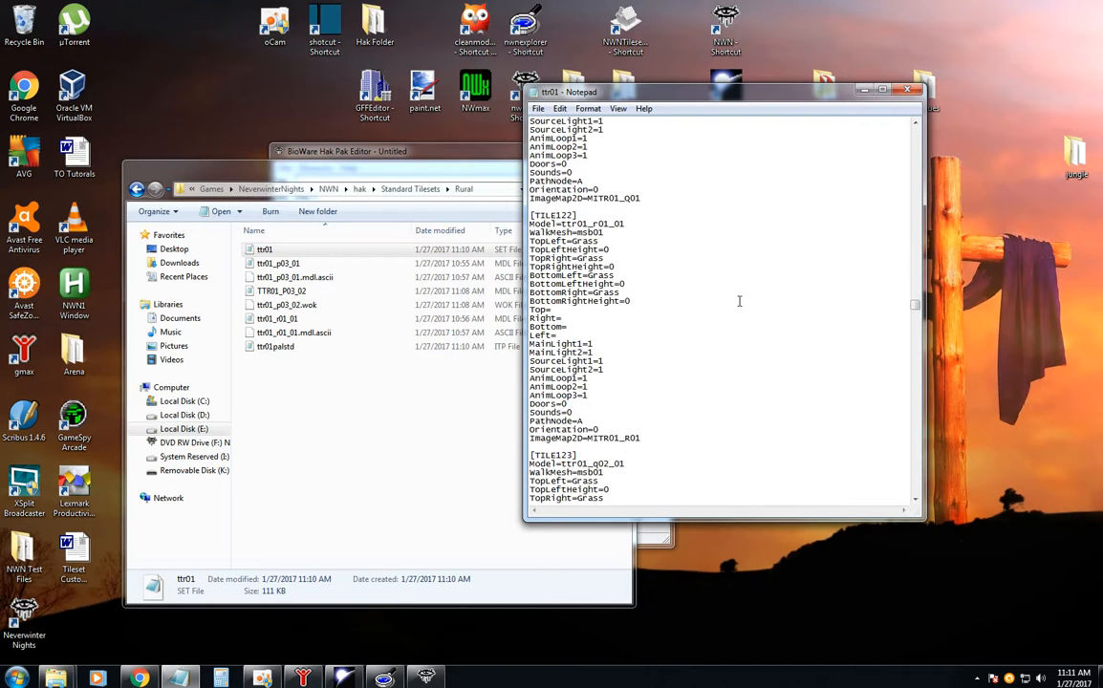
scroll(741, 302, "down", 13)
scroll(762, 304, "down", 20)
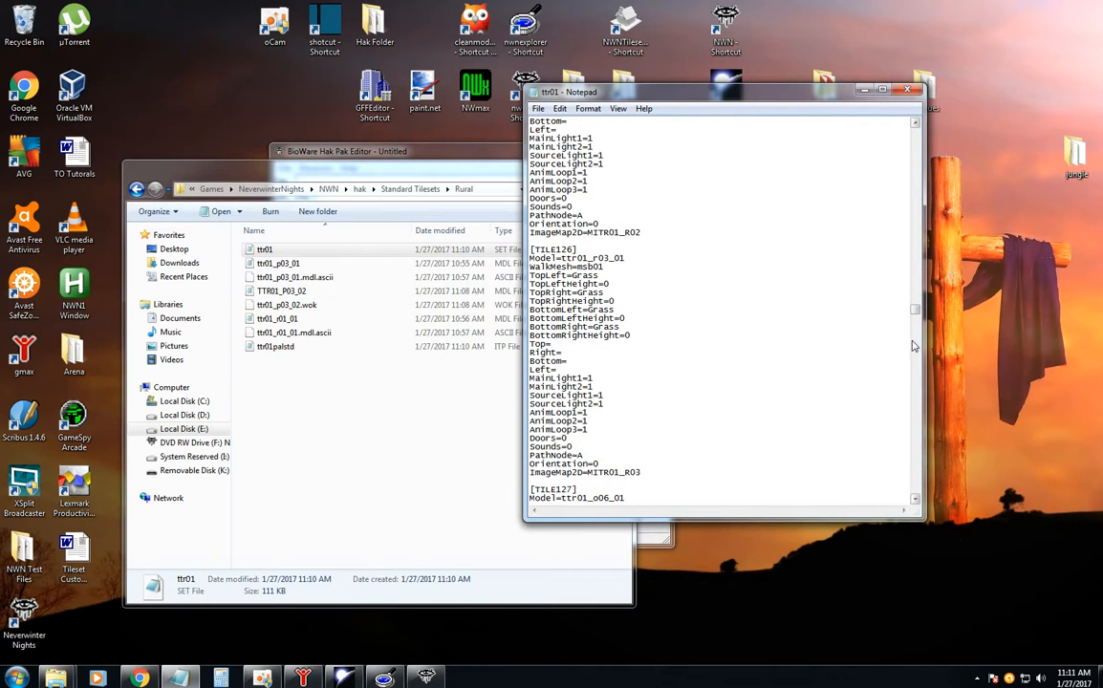
scroll(822, 311, "down", 7)
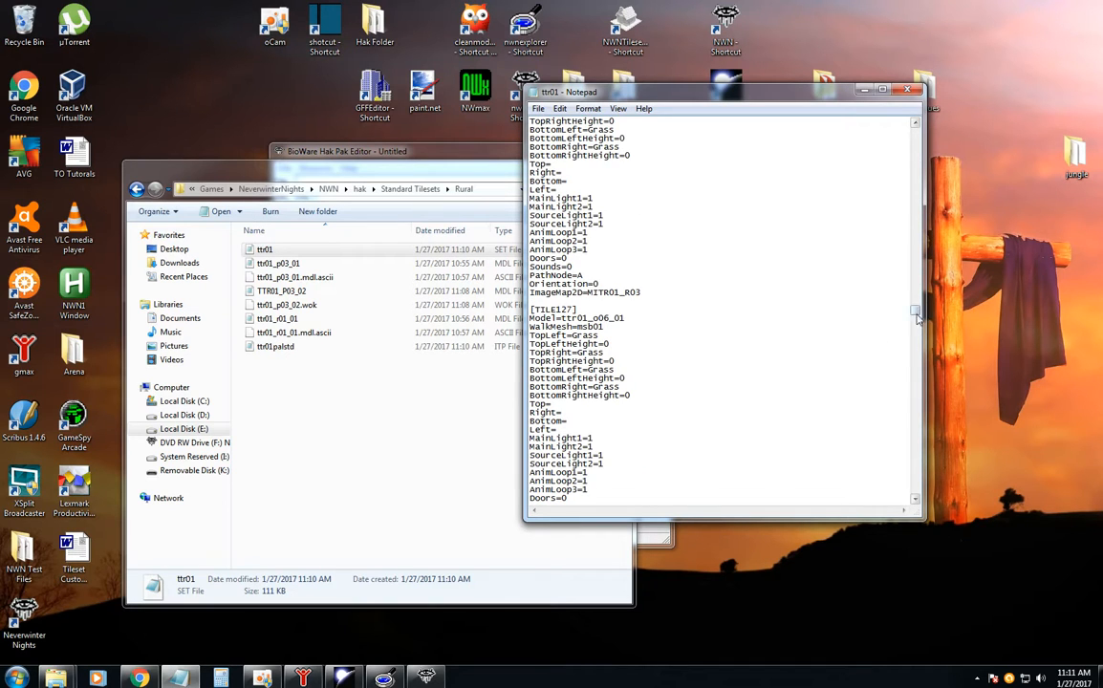
scroll(849, 379, "down", 9)
scroll(849, 378, "down", 20)
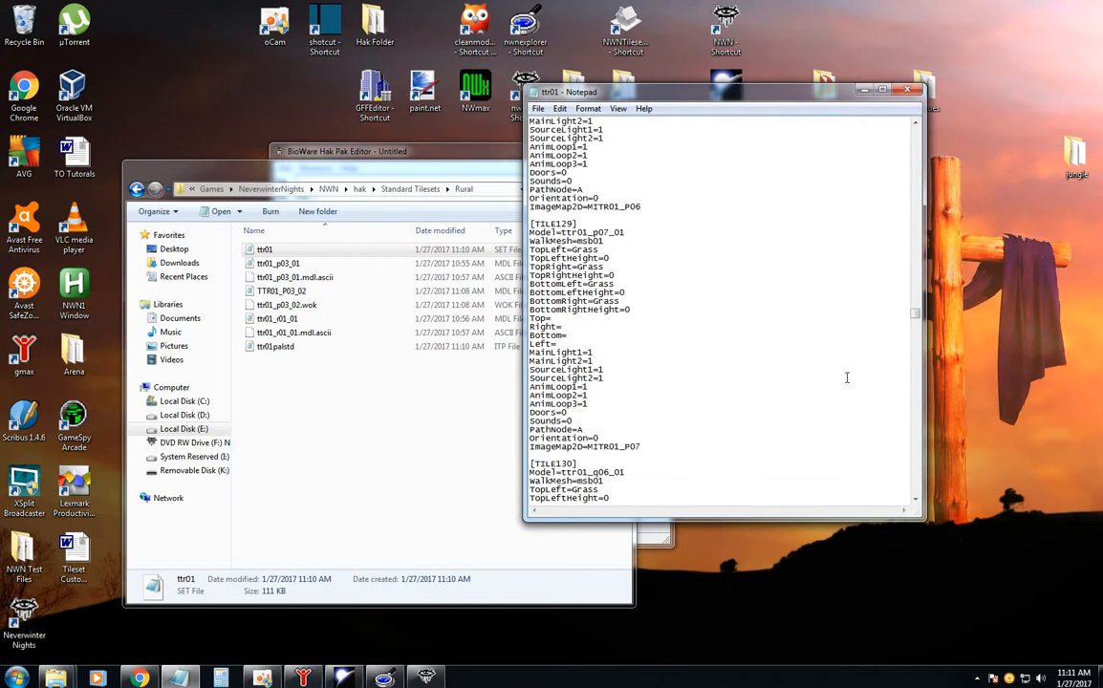
scroll(728, 364, "down", 20)
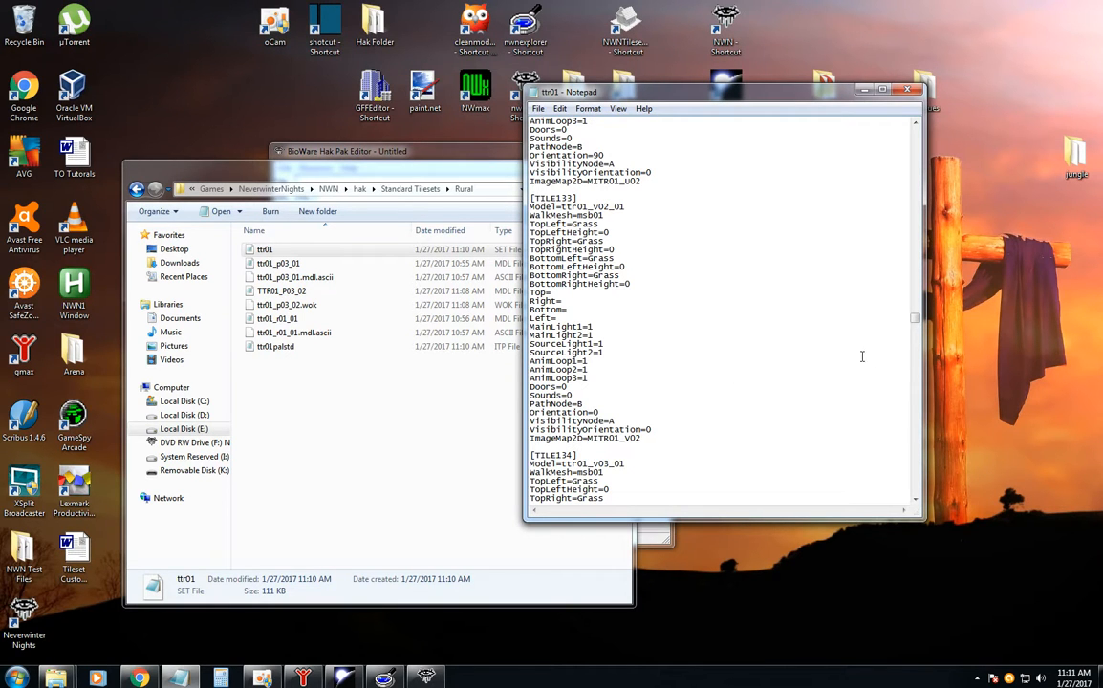
Go back up through the tile entries, comparing model names, to the one for model ttr01_p03_01.
scroll(869, 344, "up", 16)
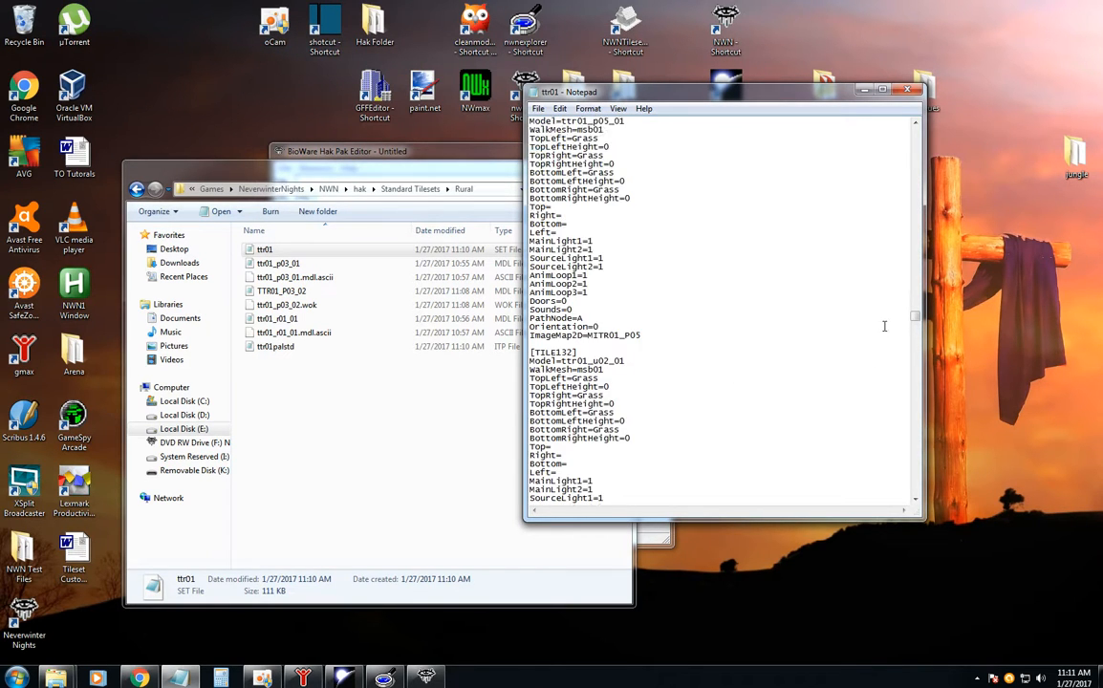
scroll(884, 326, "up", 3)
scroll(875, 336, "up", 6)
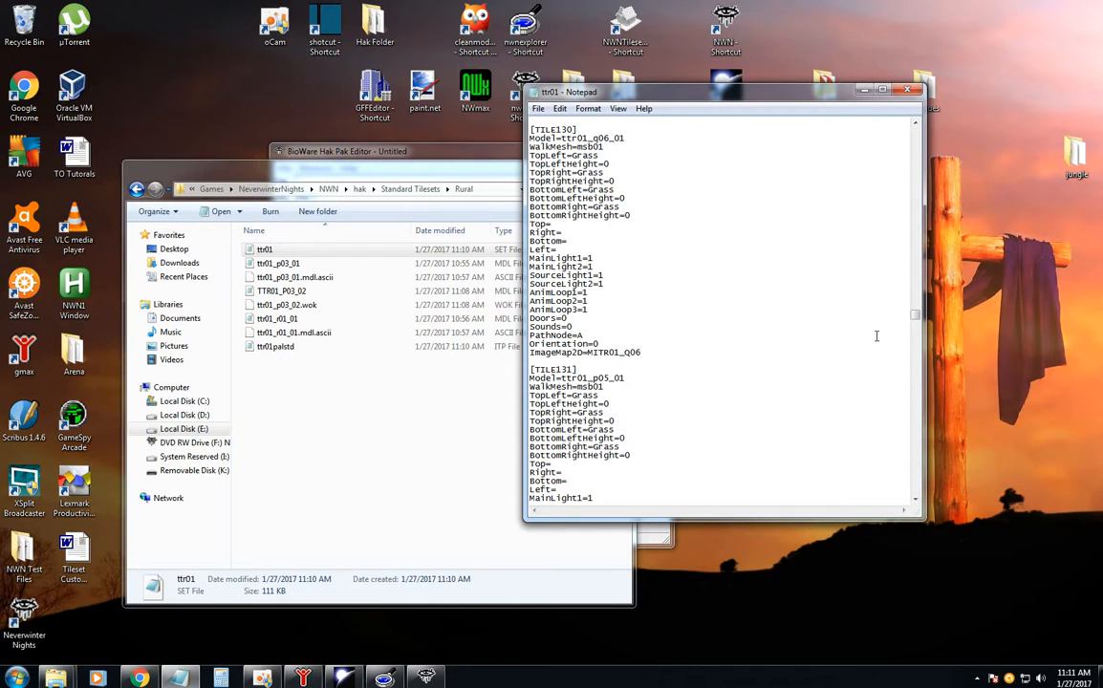
scroll(656, 326, "up", 4)
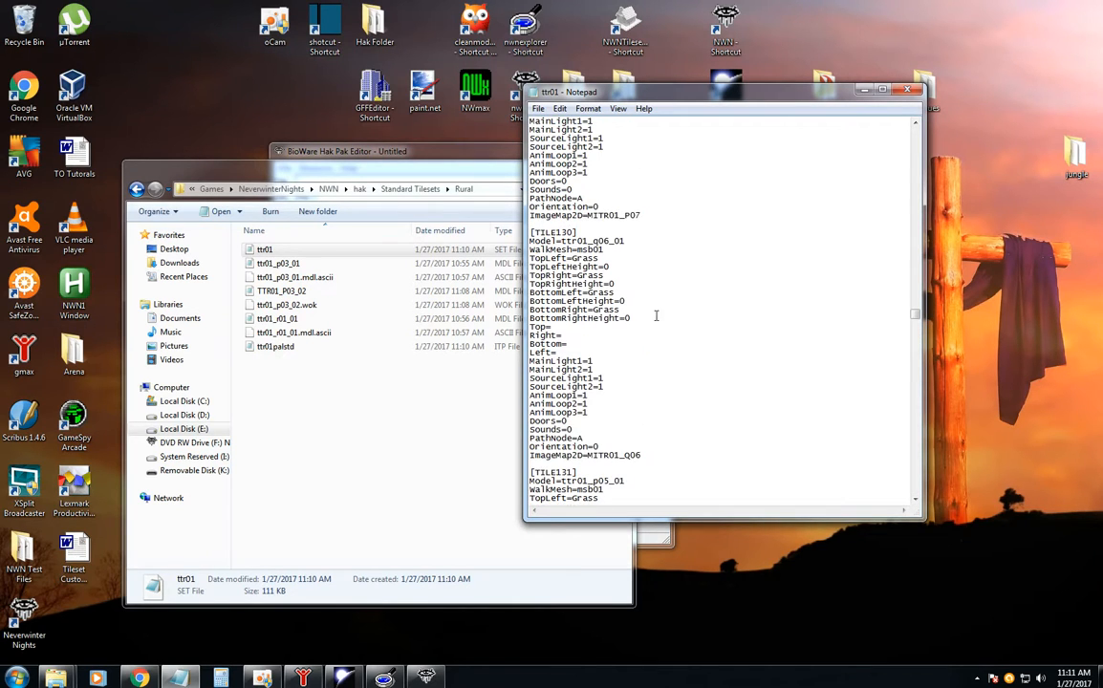
scroll(654, 315, "up", 3)
scroll(632, 315, "down", 5)
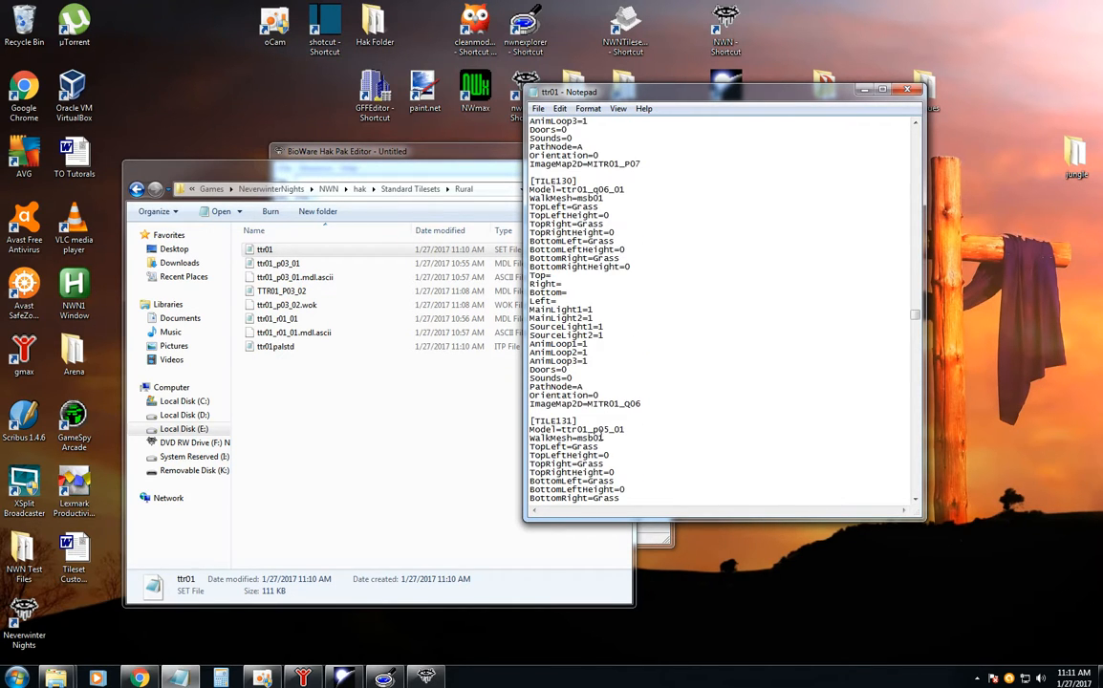
left_click_drag(559, 430, 684, 426)
scroll(697, 361, "up", 3)
scroll(697, 361, "up", 1)
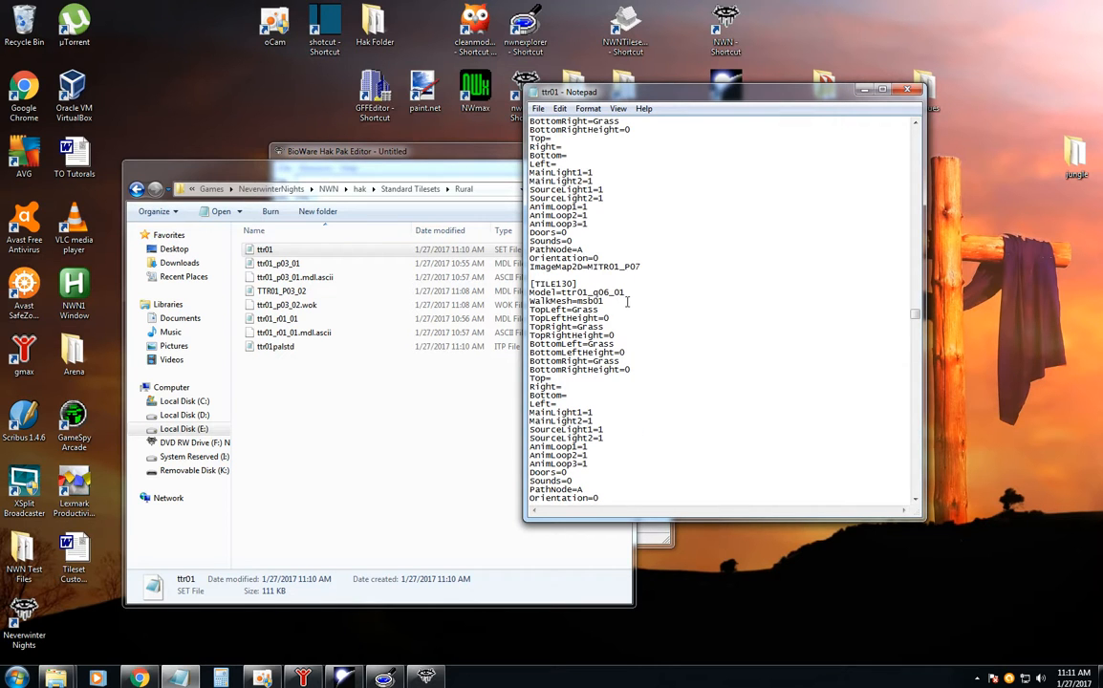
left_click_drag(624, 290, 561, 290)
scroll(729, 335, "up", 5)
scroll(726, 335, "up", 7)
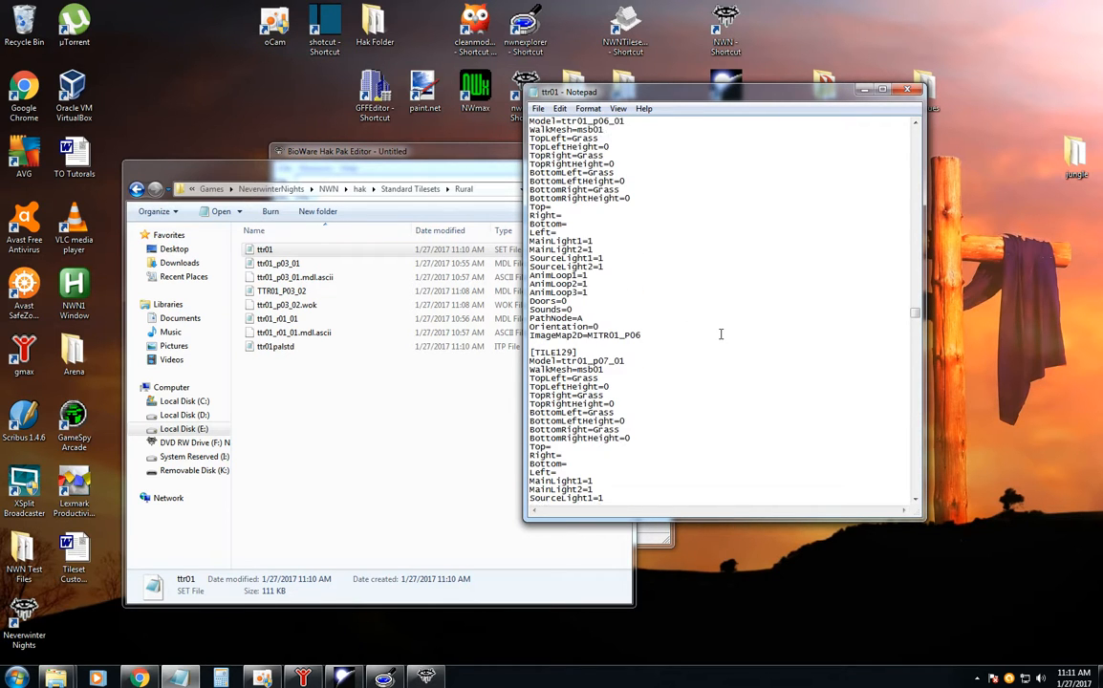
scroll(667, 350, "up", 6)
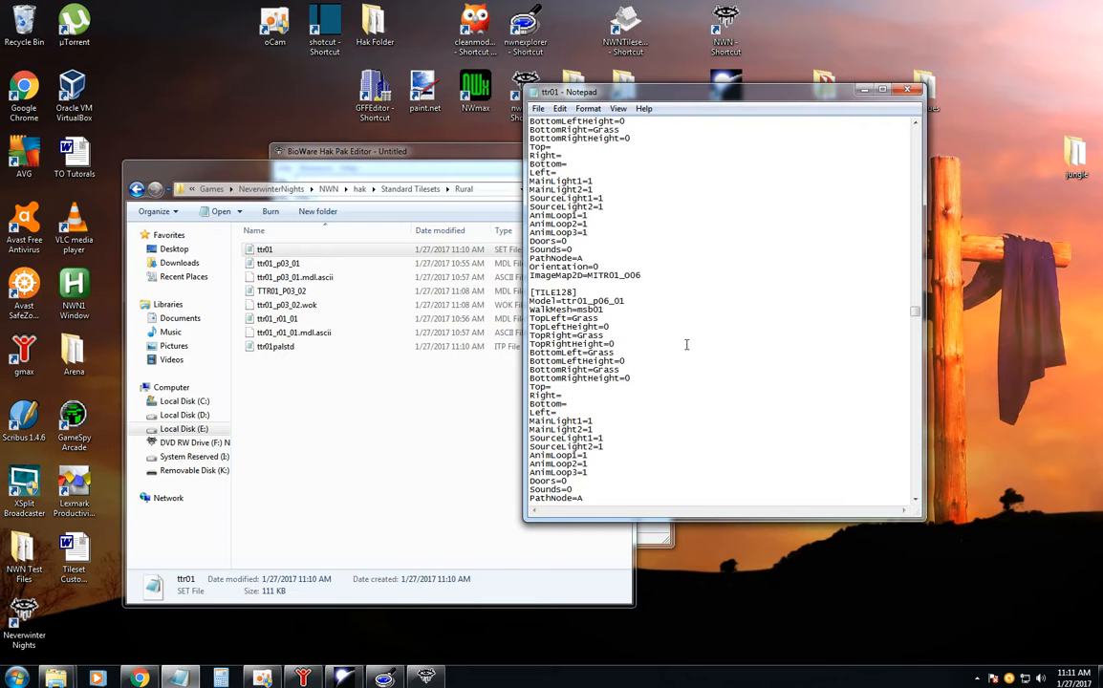
scroll(686, 342, "up", 2)
scroll(686, 342, "up", 7)
scroll(687, 340, "up", 15)
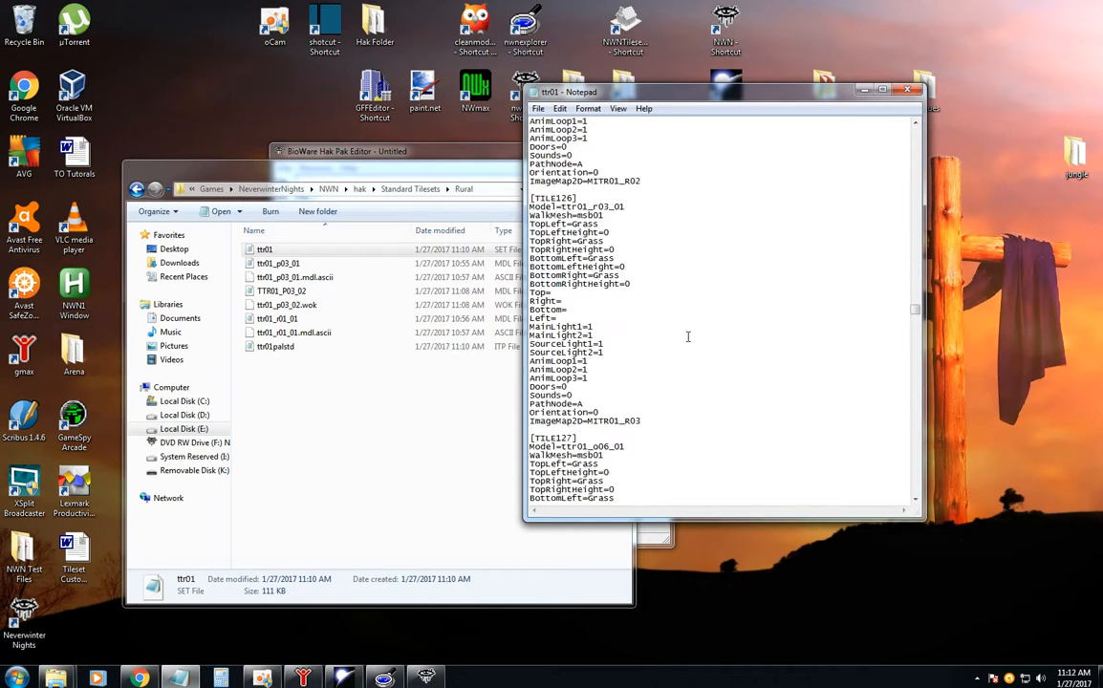
scroll(688, 335, "up", 20)
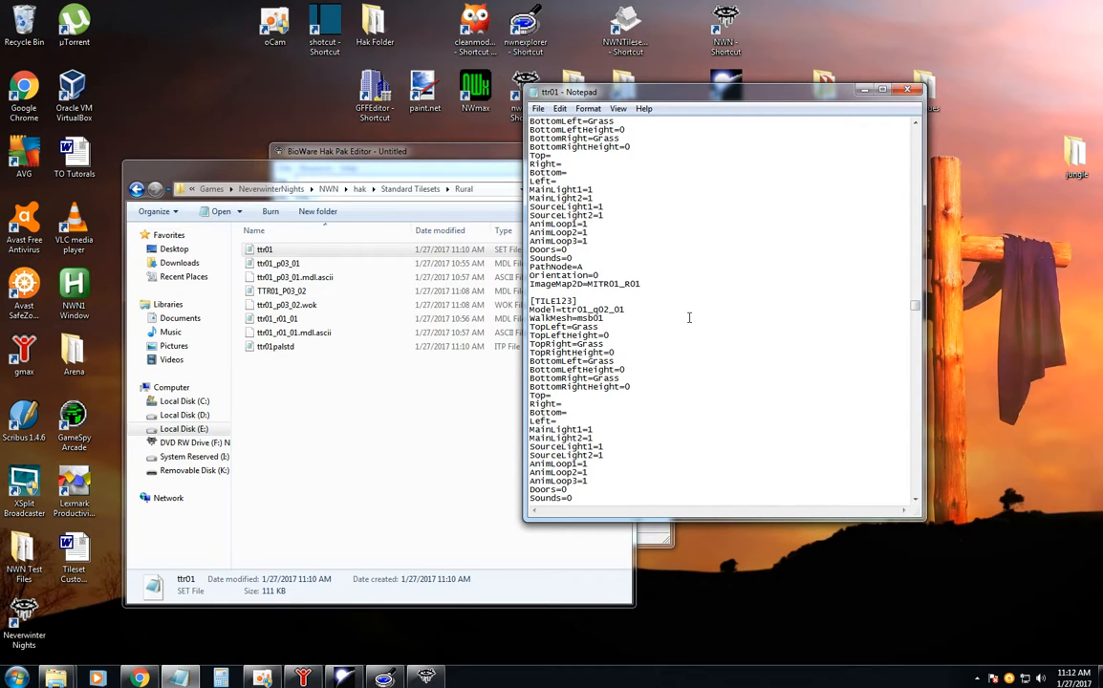
scroll(688, 317, "up", 18)
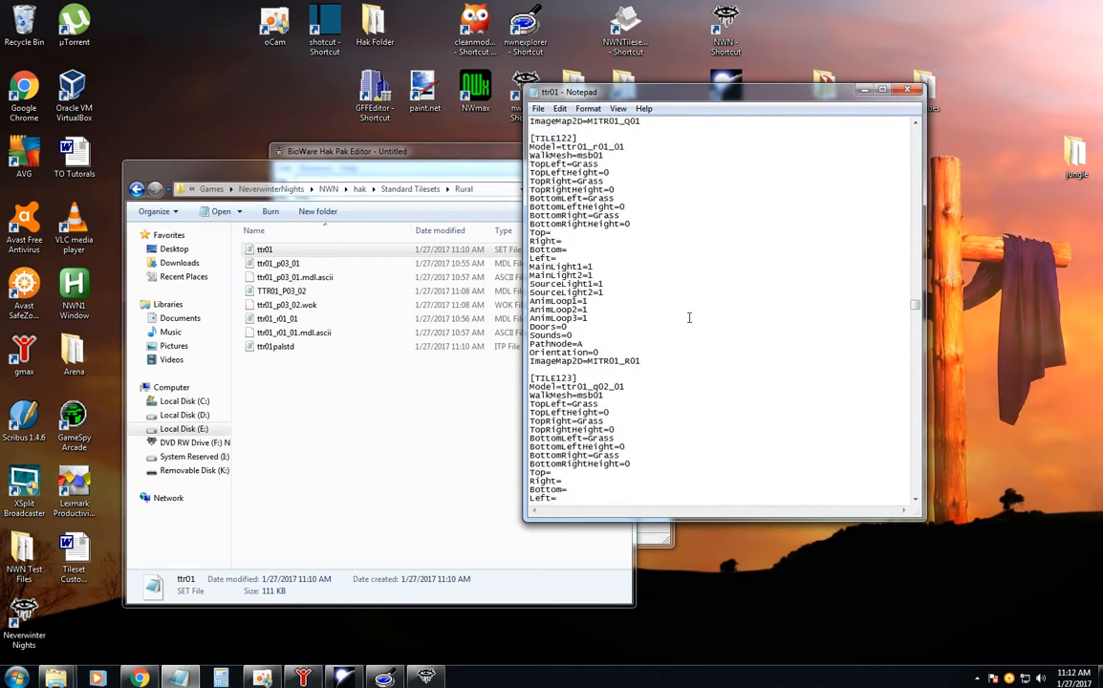
scroll(688, 317, "up", 1)
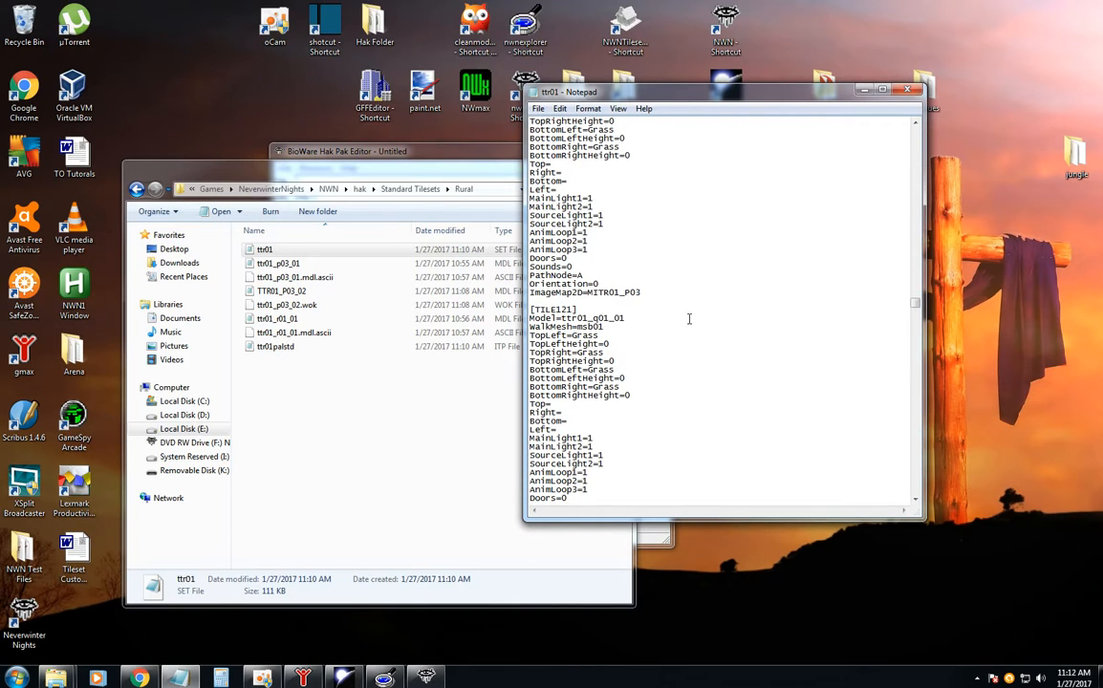
scroll(688, 318, "up", 8)
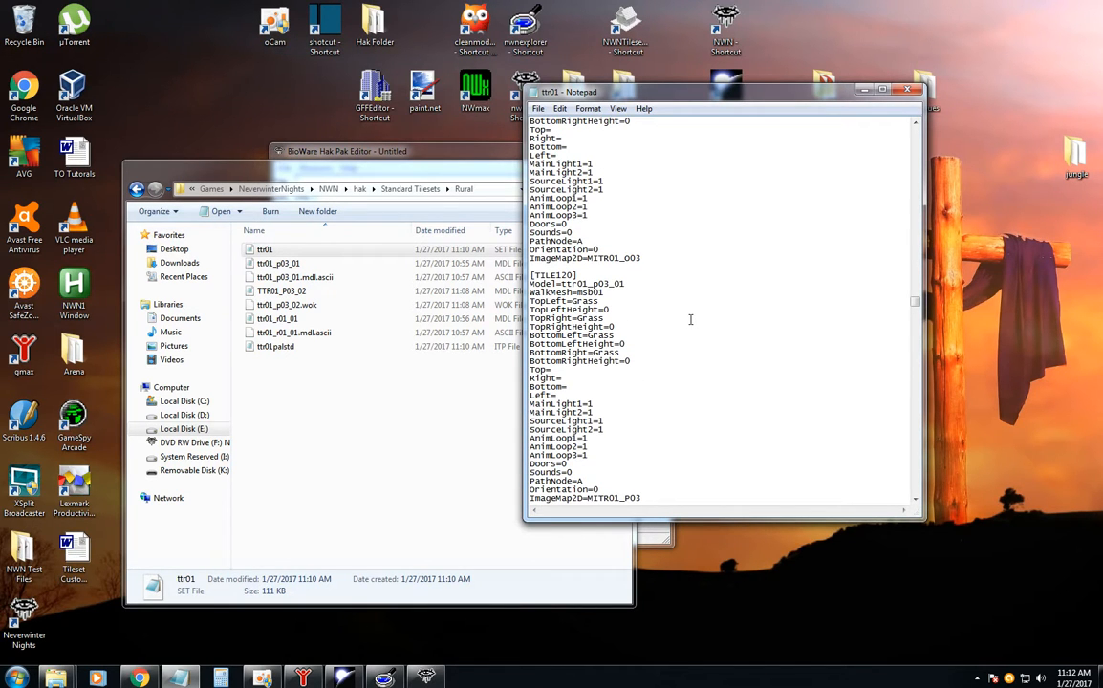
Examine the [TILE120] entry's tile number, Model, ImageMap2D and corner terrain and height lines.
left_click(627, 282)
left_click_drag(626, 283, 540, 285)
left_click(665, 303)
scroll(673, 306, "down", 3)
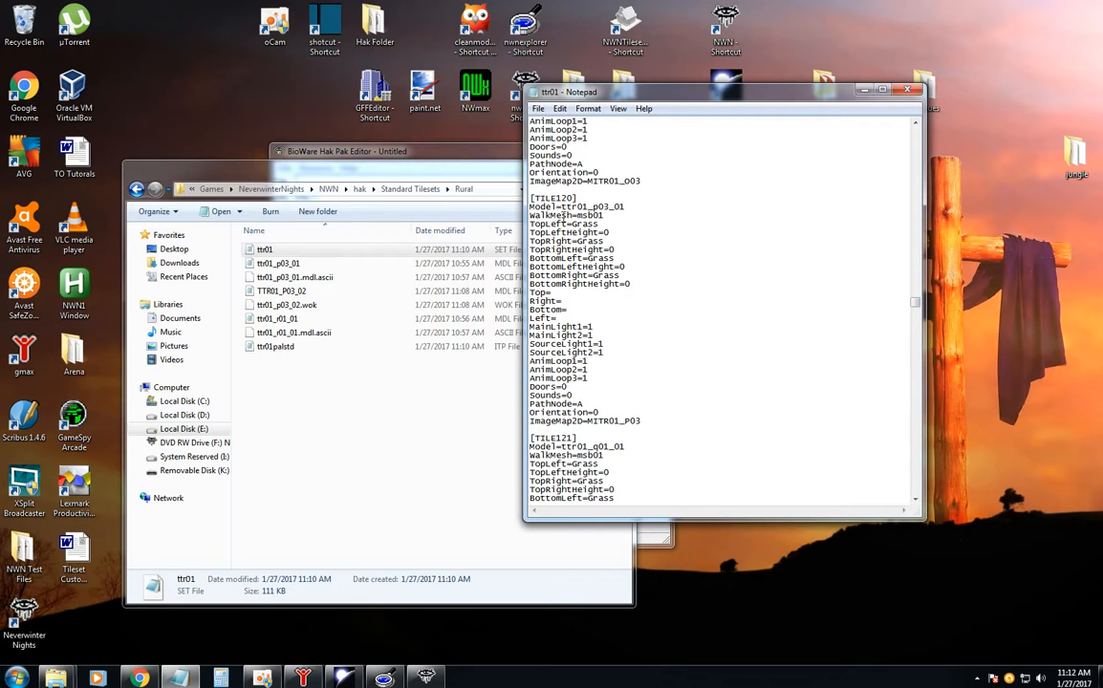
left_click_drag(532, 198, 582, 205)
left_click_drag(569, 199, 556, 198)
left_click_drag(556, 207, 625, 206)
left_click_drag(641, 421, 587, 421)
left_click(612, 413)
left_click_drag(633, 283, 528, 223)
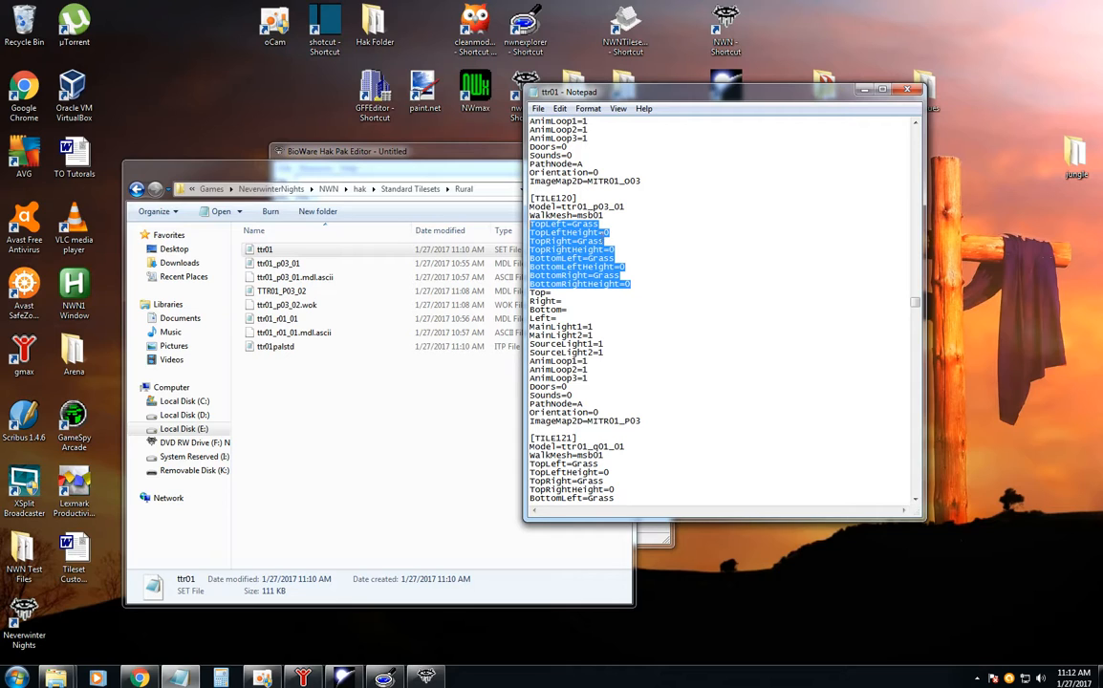
left_click(624, 290)
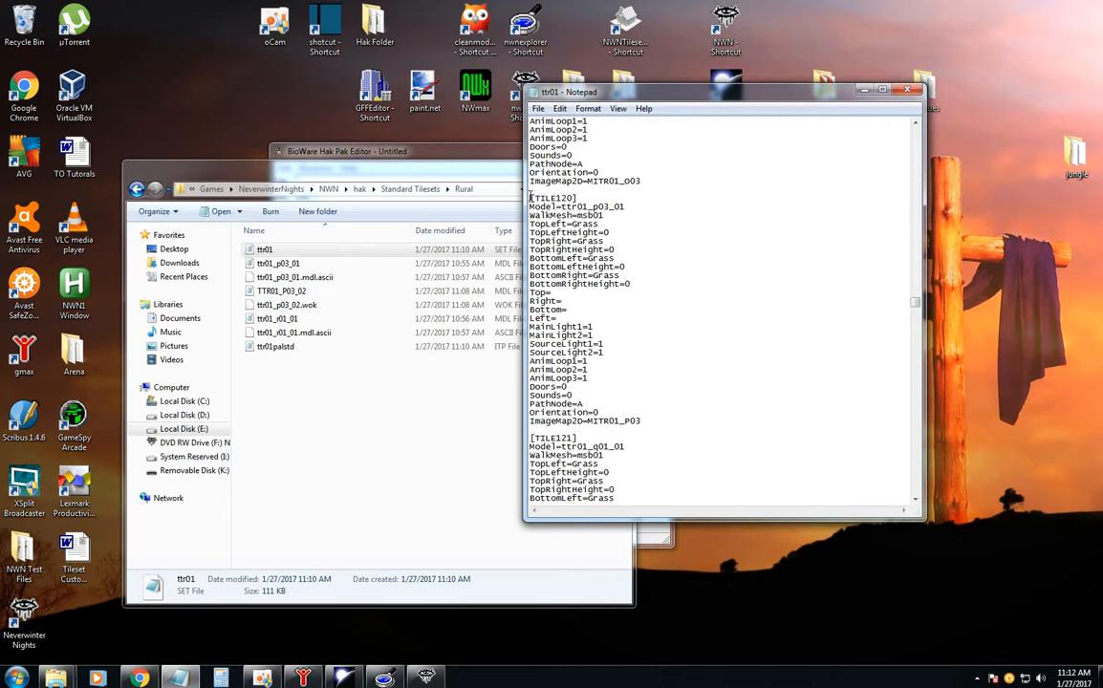
Copy the complete [TILE120] entry, from its header through the ImageMap2D=MITR01_P03 line.
mouse_move(531, 198)
left_mouse_down()
mouse_move(636, 359)
mouse_move(648, 420)
mouse_move(531, 386)
mouse_move(526, 198)
left_mouse_up()
key("ctrl+c")
left_click(648, 419)
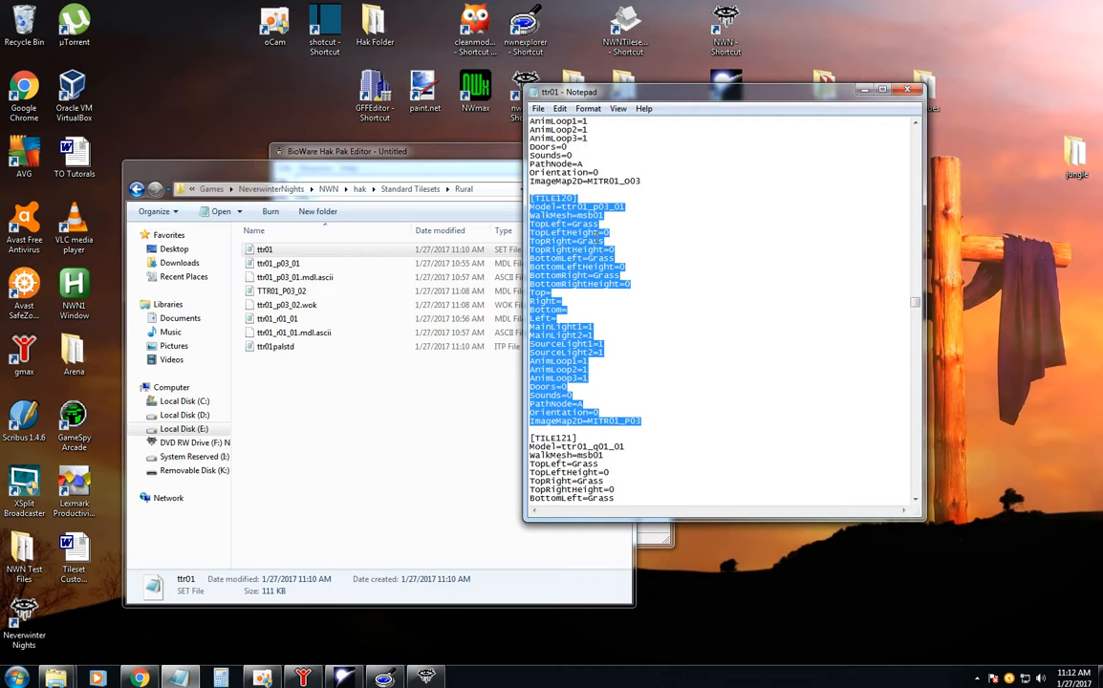
Paste the copied tile entry after the [TILE248] entry, separated by a blank line, just above the [GROUPS] section.
left_click_drag(915, 291, 916, 468)
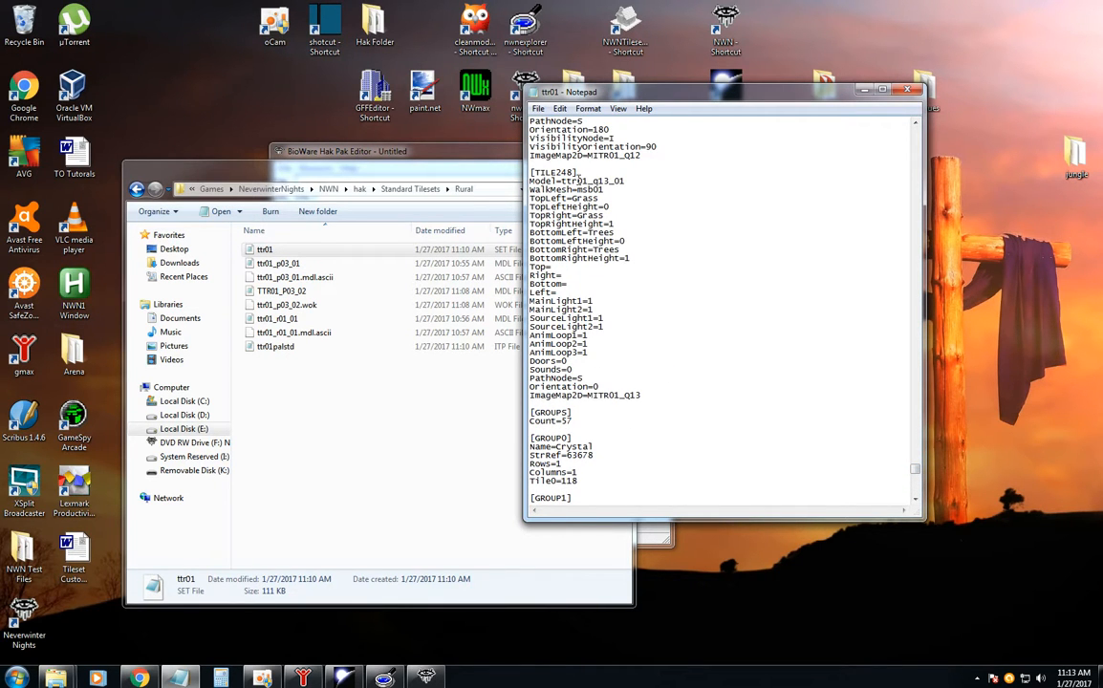
left_click(646, 390)
key("Return")
key("Return")
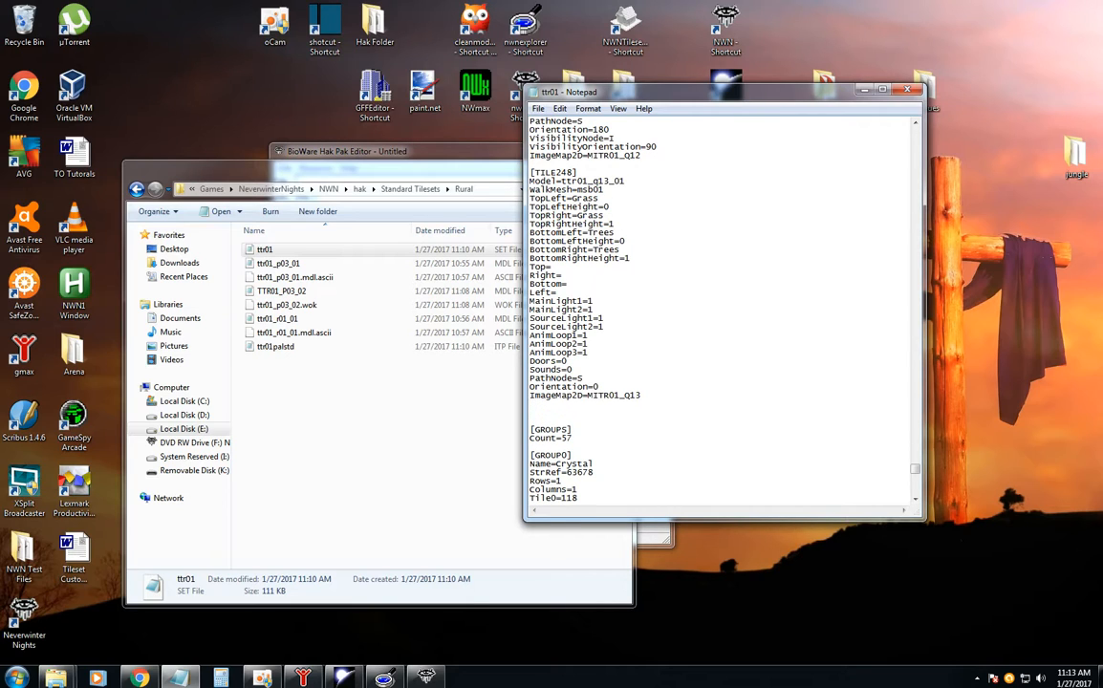
key("ctrl+v")
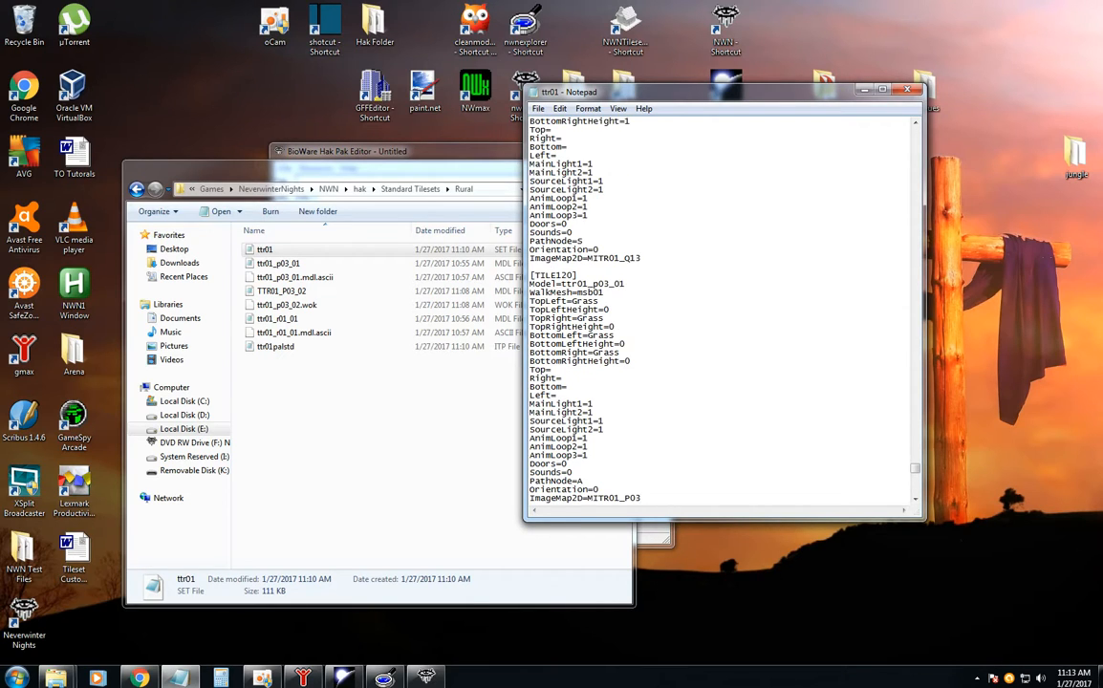
scroll(535, 277, "down", 2)
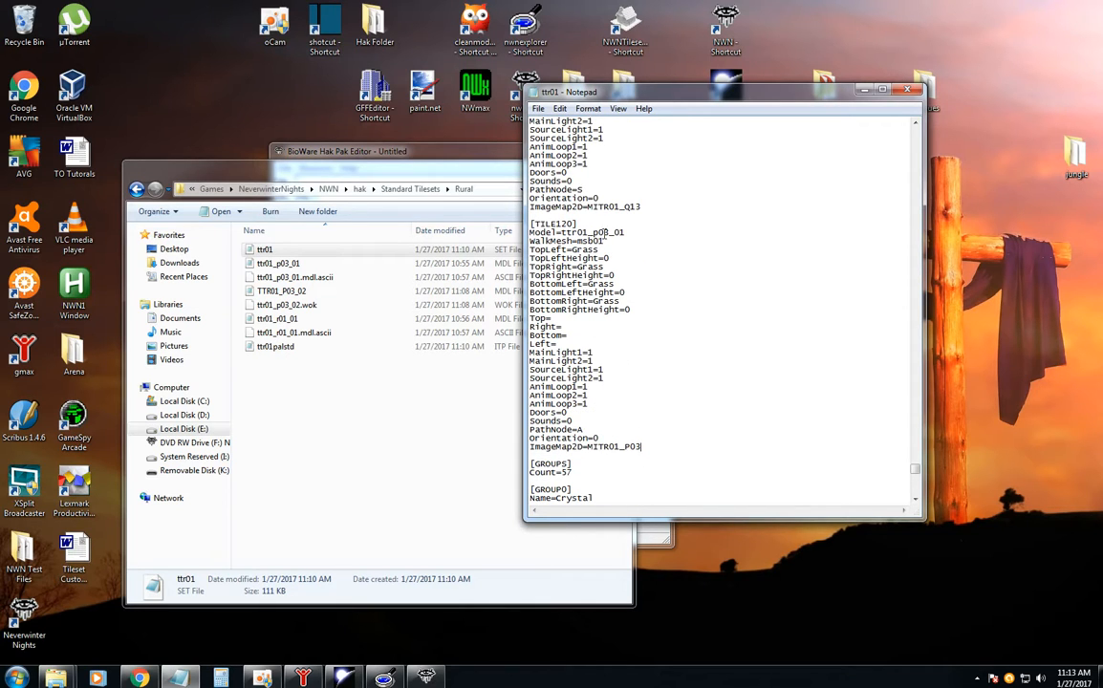
Change the pasted entry's Model line to ttr01_p03_02.
left_click(646, 235)
key("BackSpace")
type("2")
Renumber the pasted entry's header to [TILE249] so that it follows the preceding tile entry.
scroll(719, 282, "up", 3)
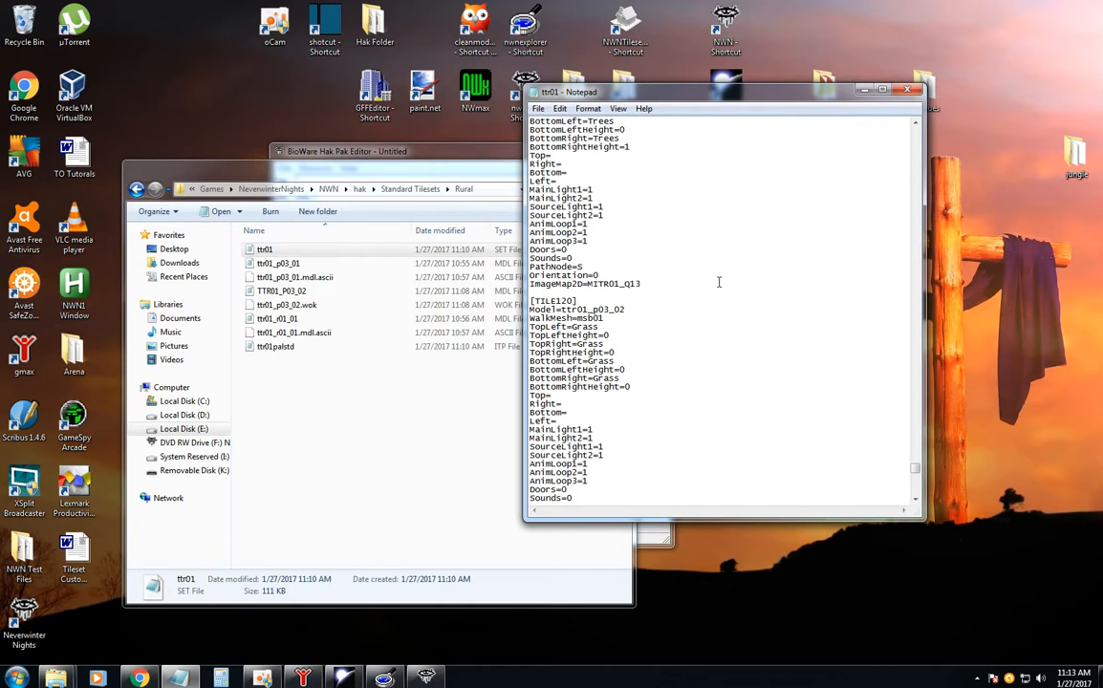
scroll(718, 282, "up", 2)
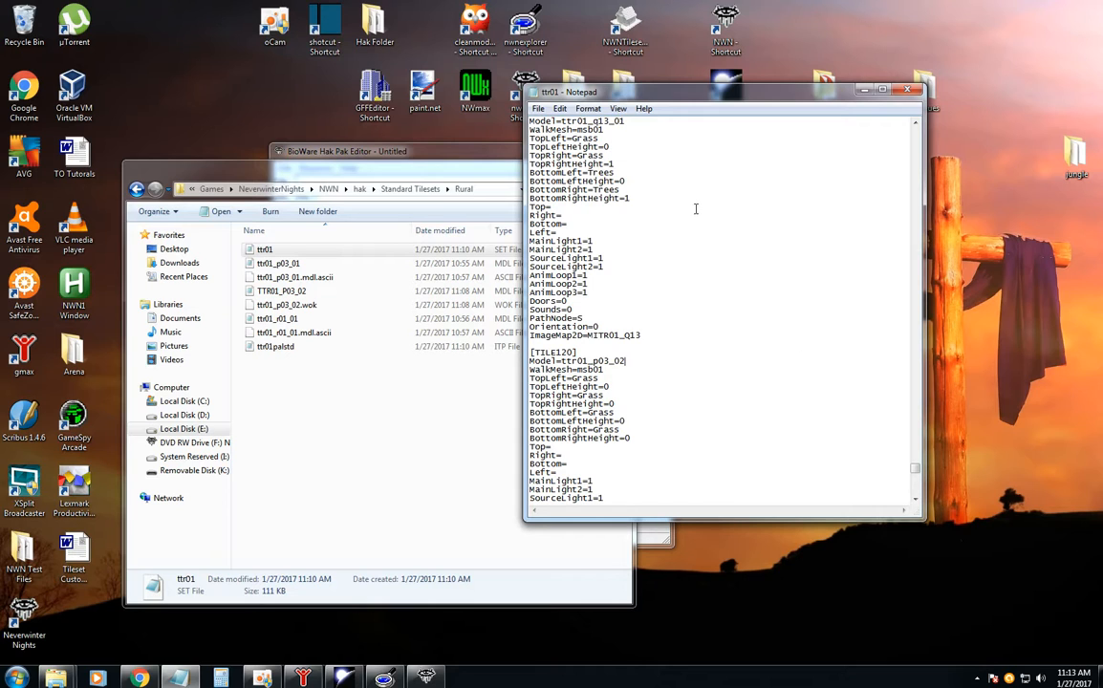
scroll(707, 205, "up", 2)
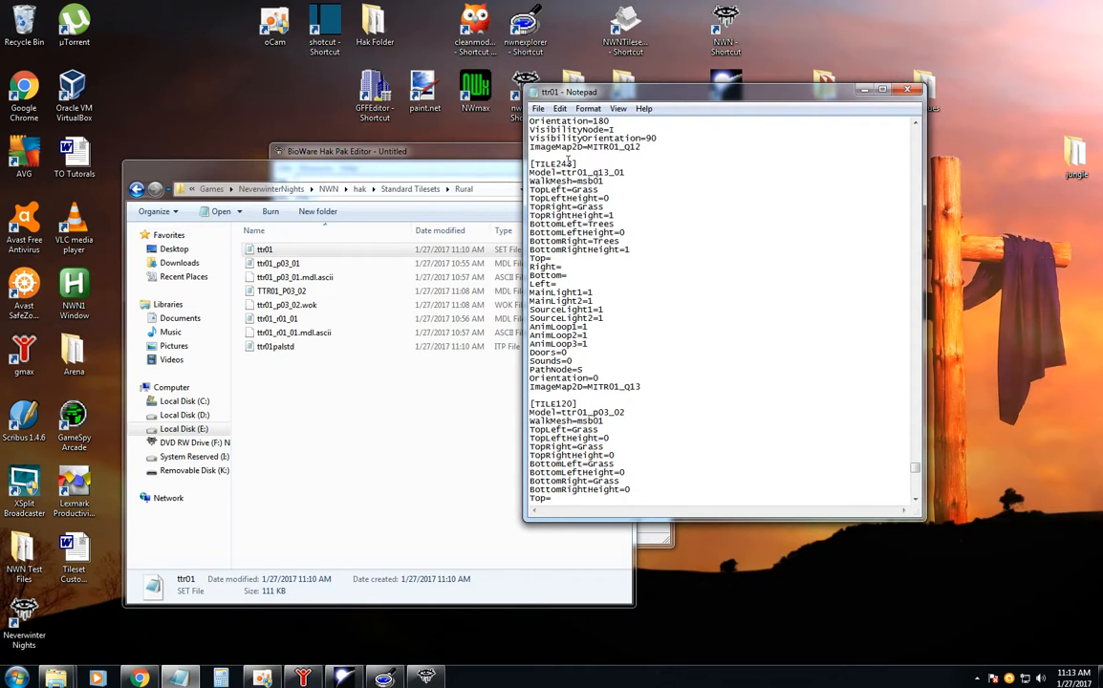
left_click_drag(574, 404, 562, 403)
left_click(559, 402)
key("Delete")
key("Delete")
key("Delete")
type("249")
Set the Count in the [TILES] section to 250 and save ttr01.set.
left_click_drag(914, 470, 914, 122)
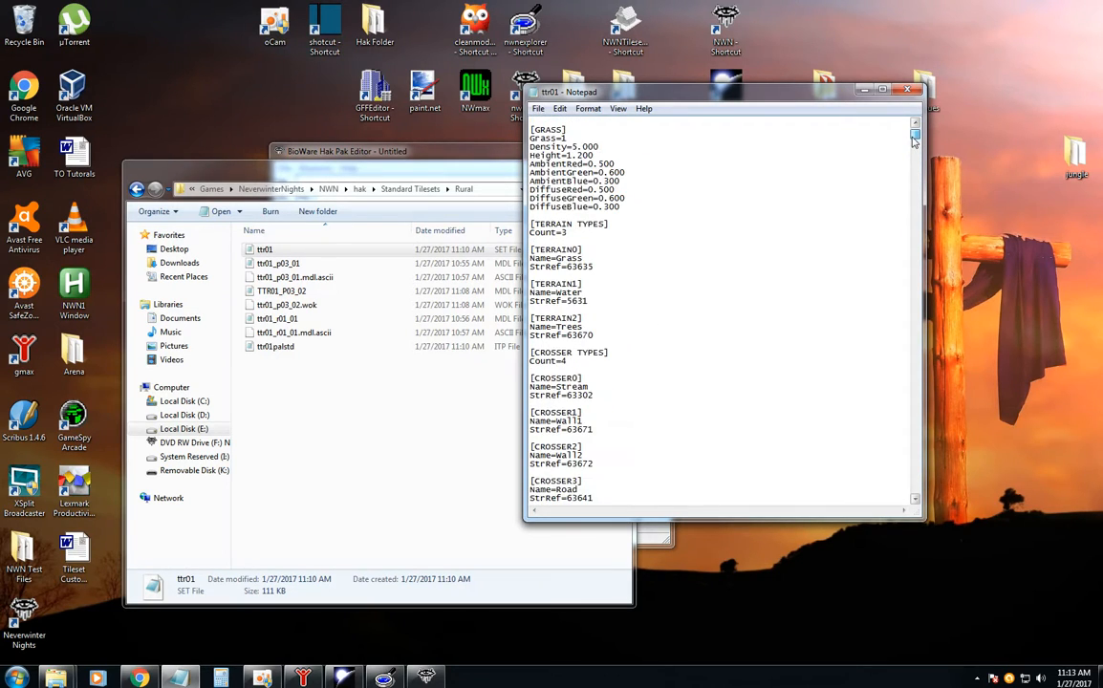
scroll(779, 335, "down", 15)
scroll(779, 335, "down", 20)
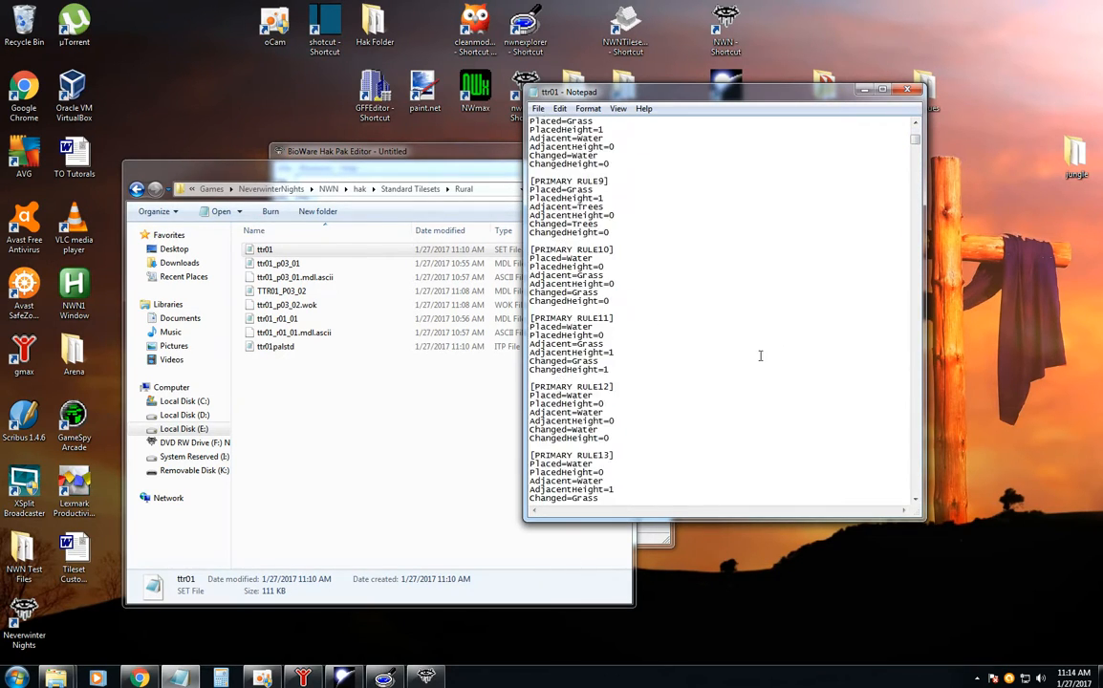
scroll(712, 378, "down", 20)
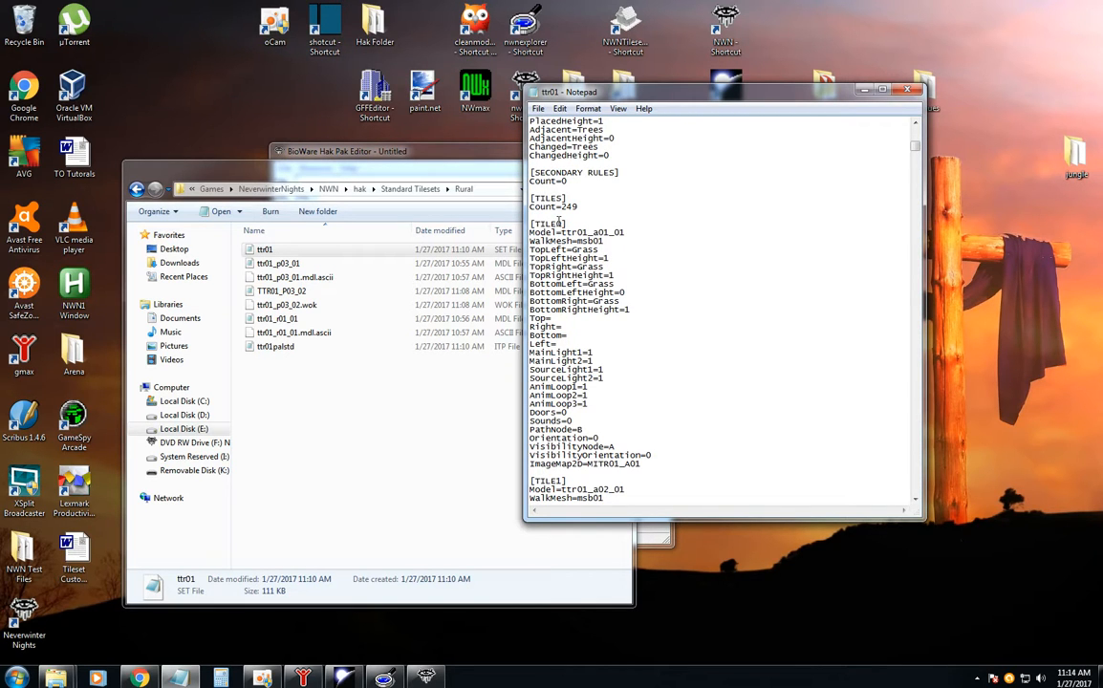
left_click_drag(582, 206, 561, 207)
left_click(538, 108)
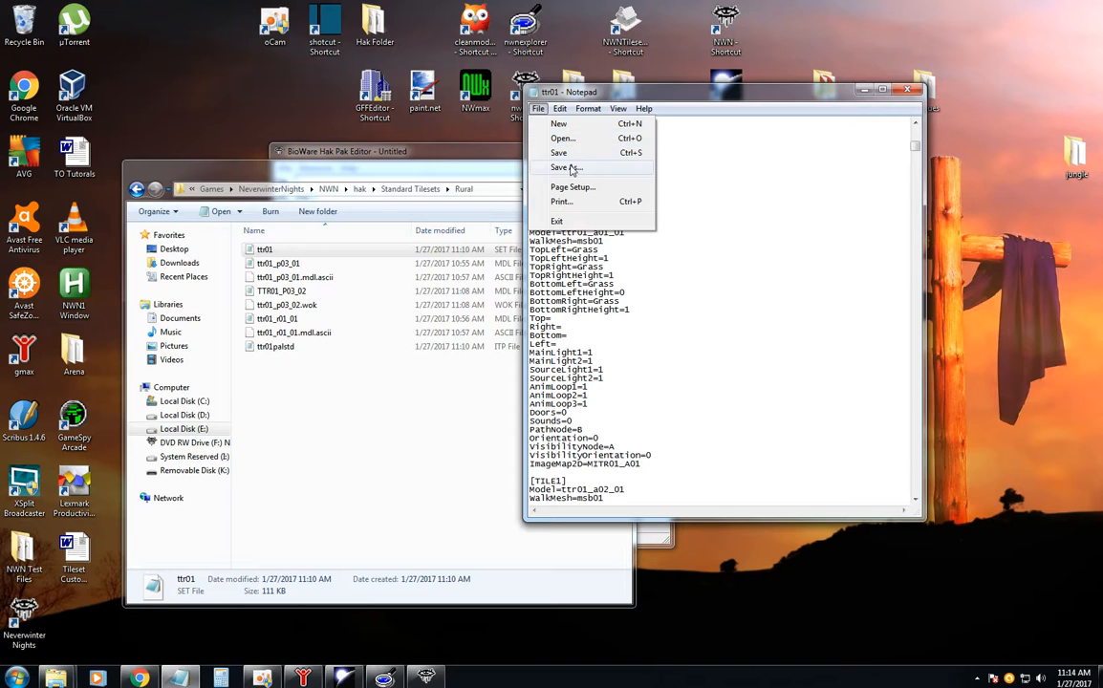
left_click(571, 153)
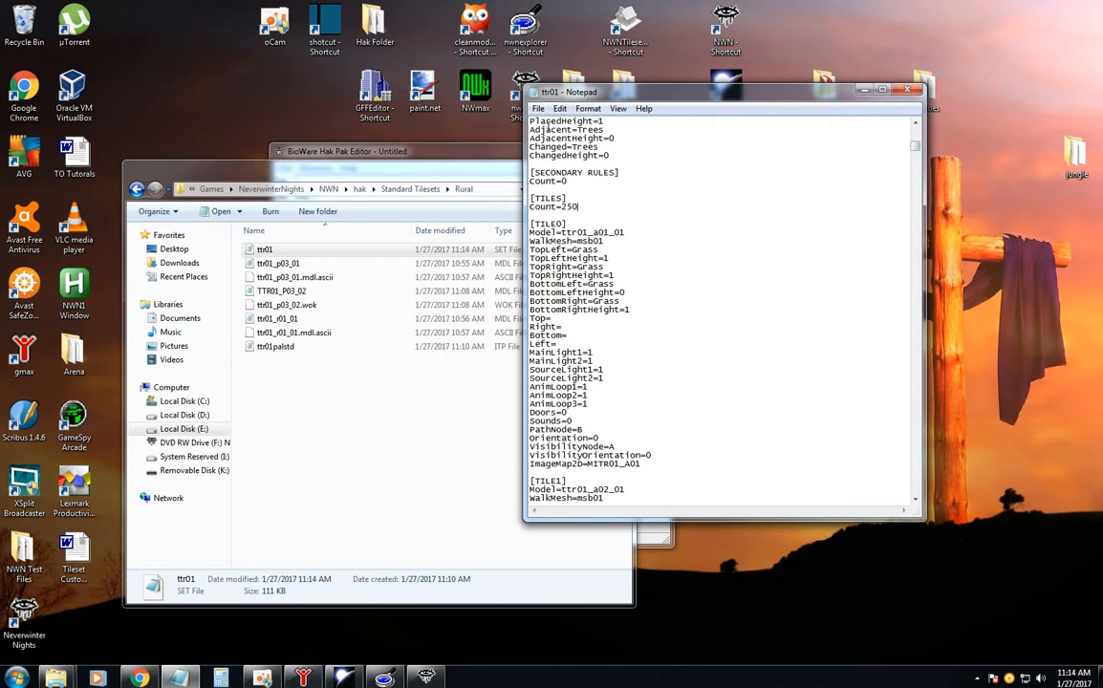
left_click(538, 108)
left_click(561, 155)
Switch to the BioWare Hak Pak Editor and add the ttr01 SET file from the Rural folder as a resource.
left_click(389, 157)
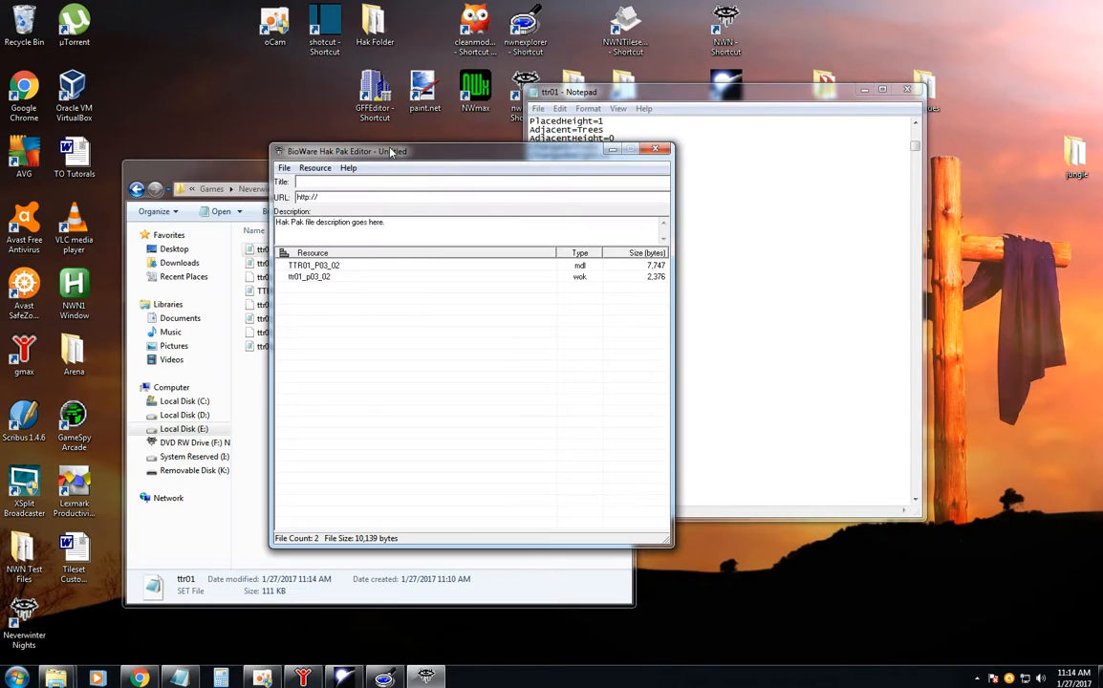
left_click(316, 168)
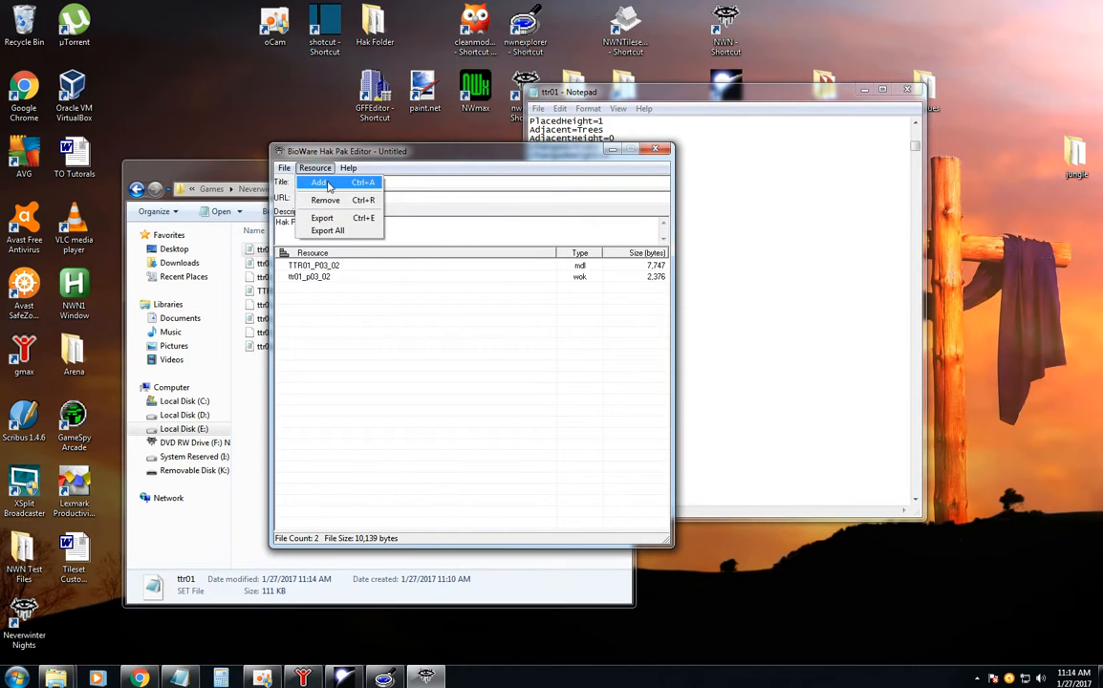
left_click(322, 181)
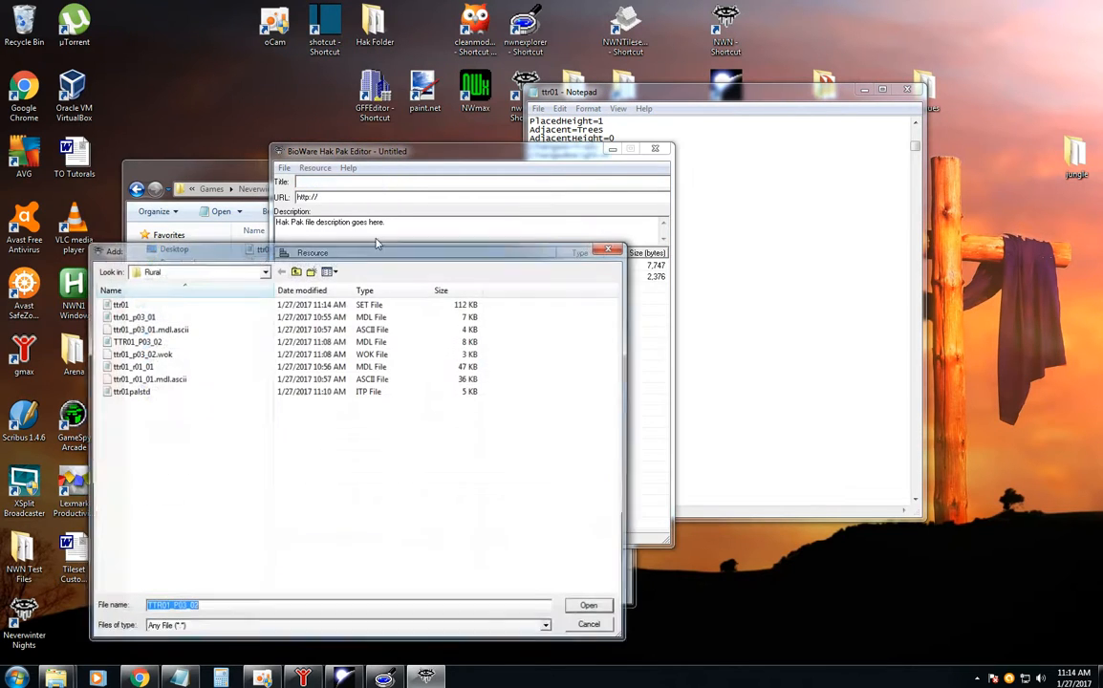
left_click(352, 304)
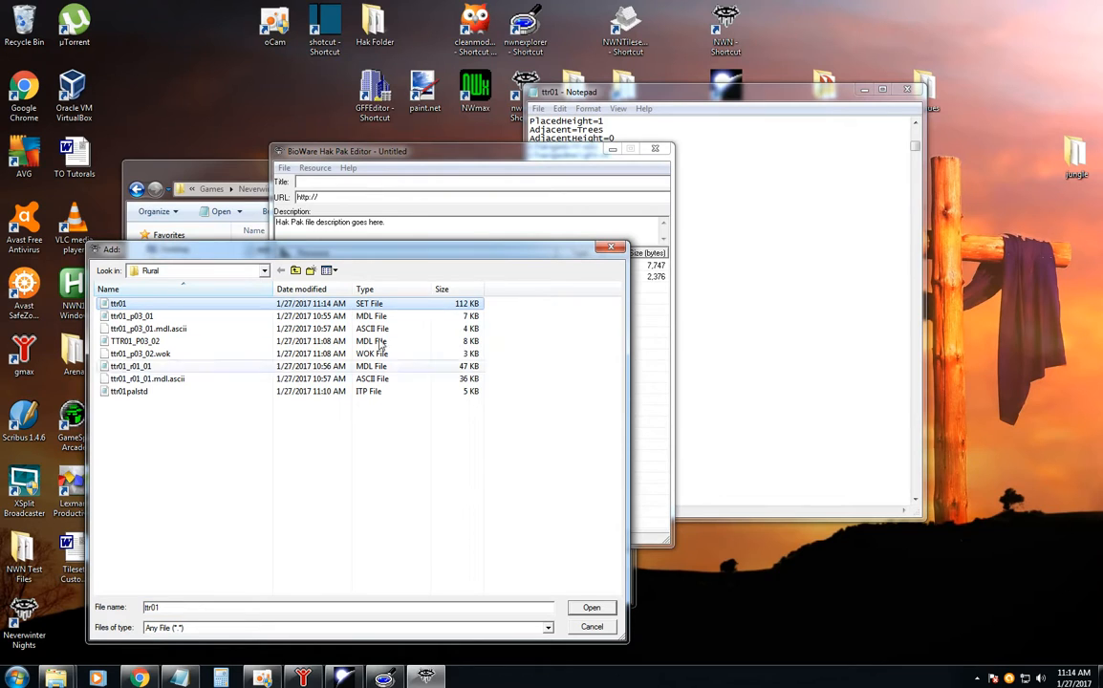
left_click(590, 607)
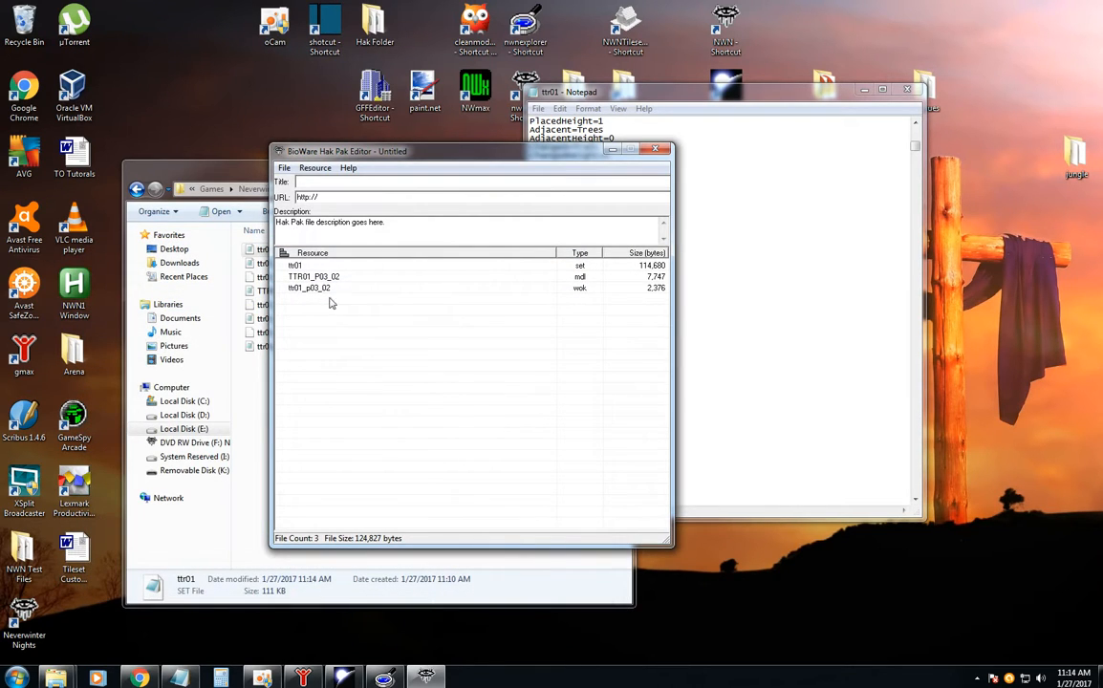
Start saving the hak pak as a new file, choosing the Games\NeverwinterNights\NWN\hak folder on Local Disk (E:) as its location.
left_click(285, 168)
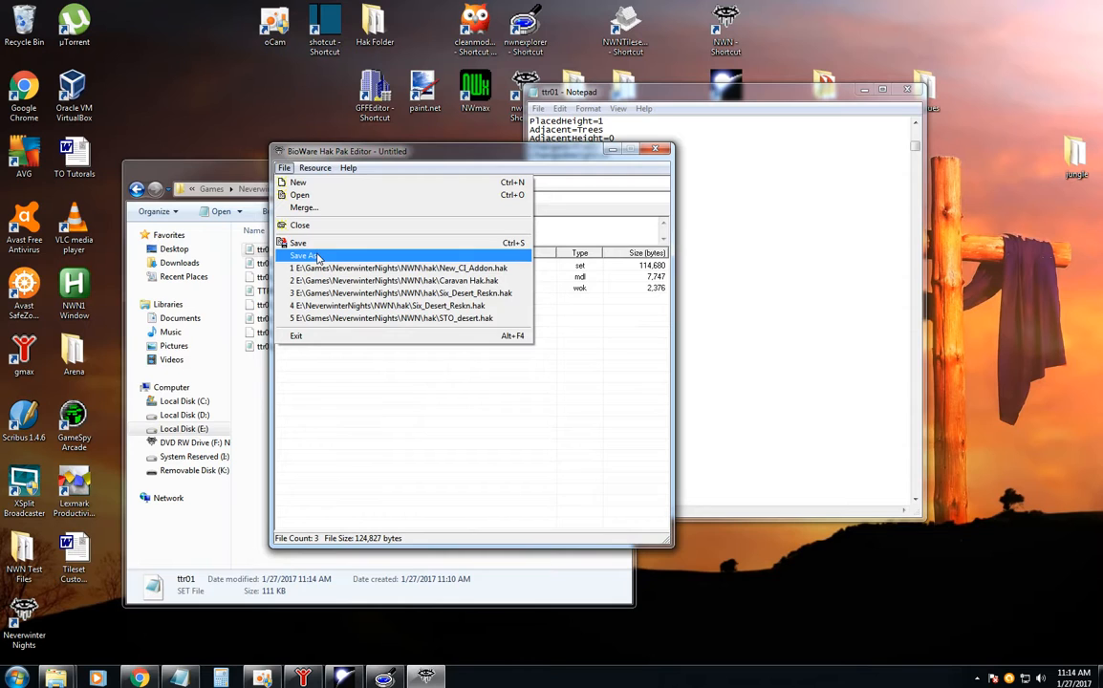
left_click(313, 253)
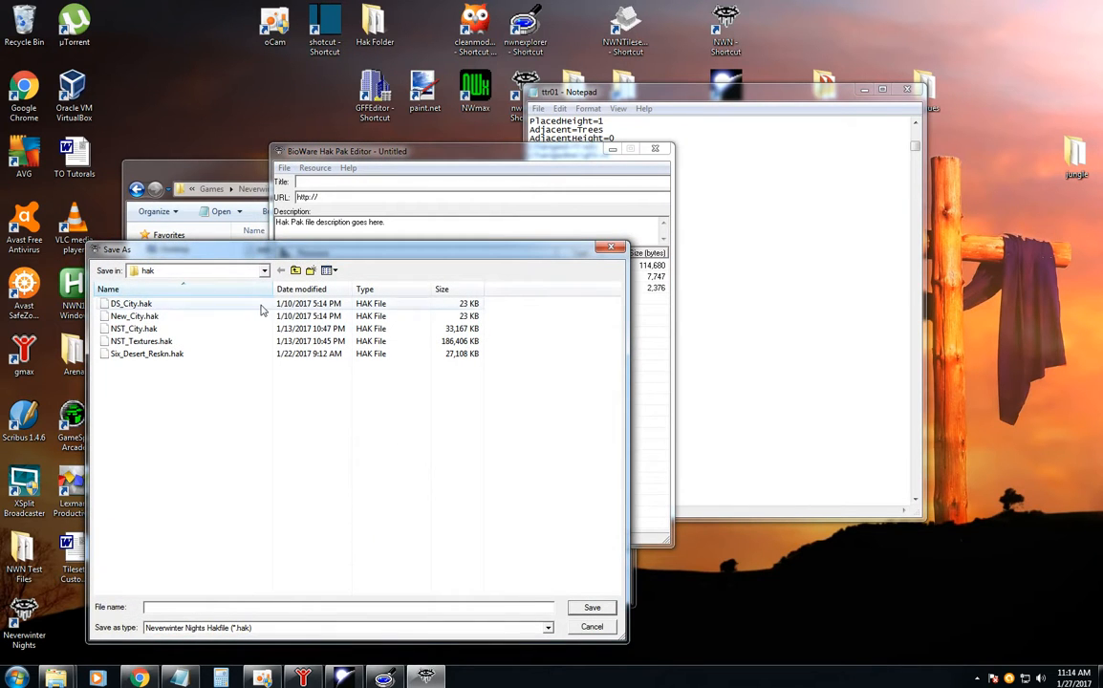
left_click(295, 270)
left_click(295, 270)
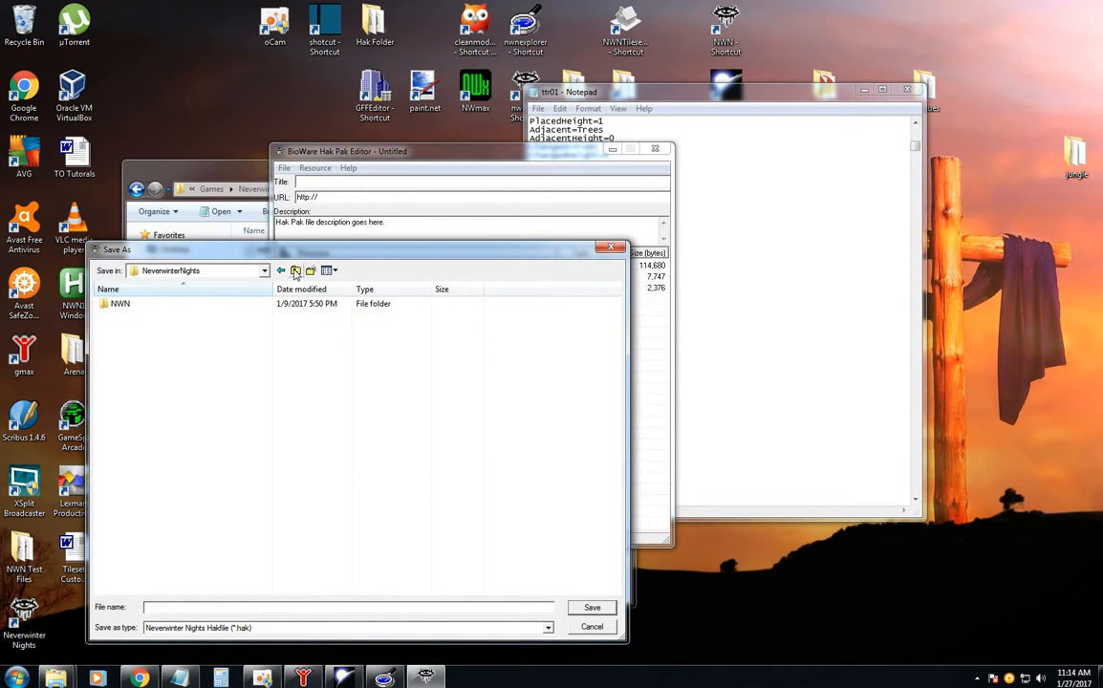
left_click(295, 271)
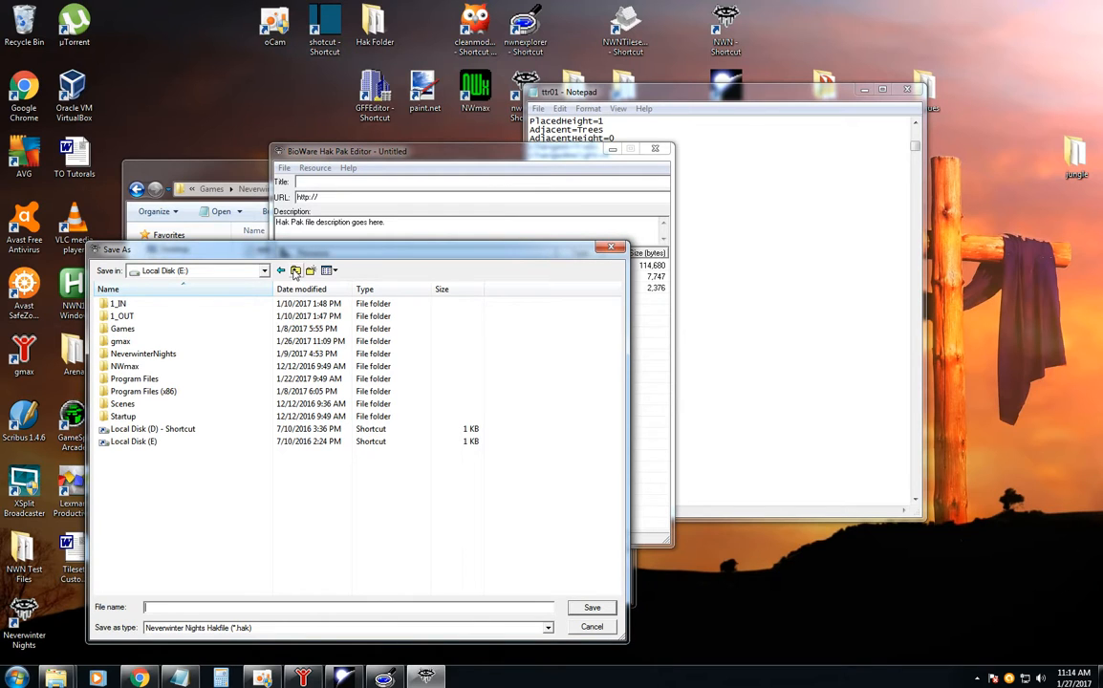
double_click(143, 329)
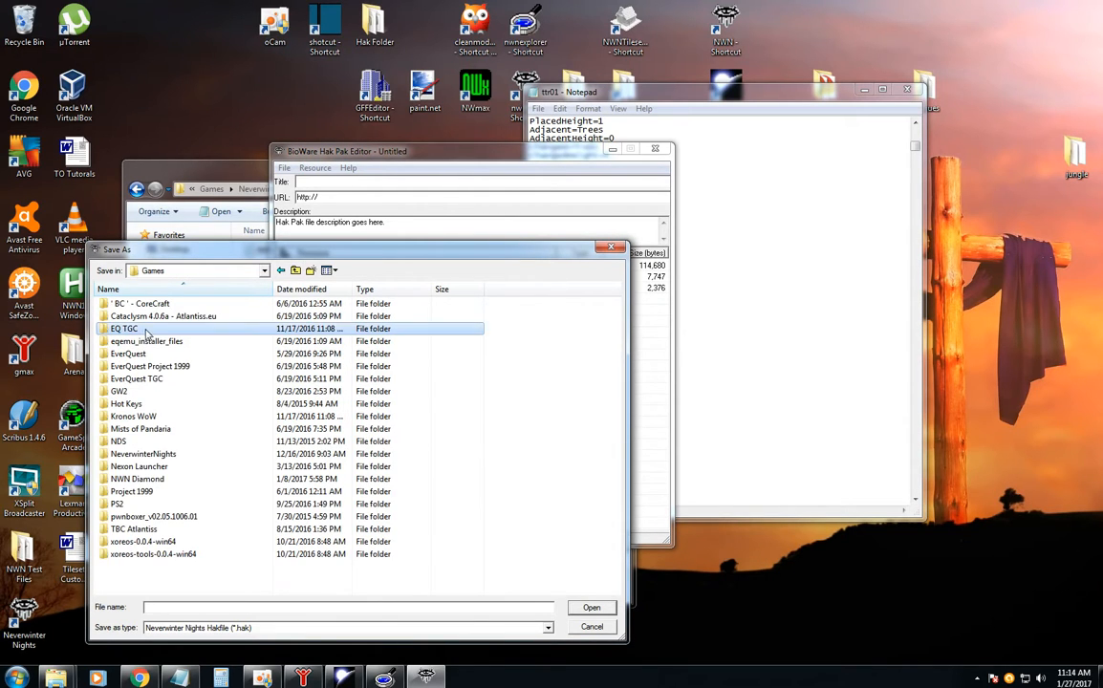
double_click(158, 455)
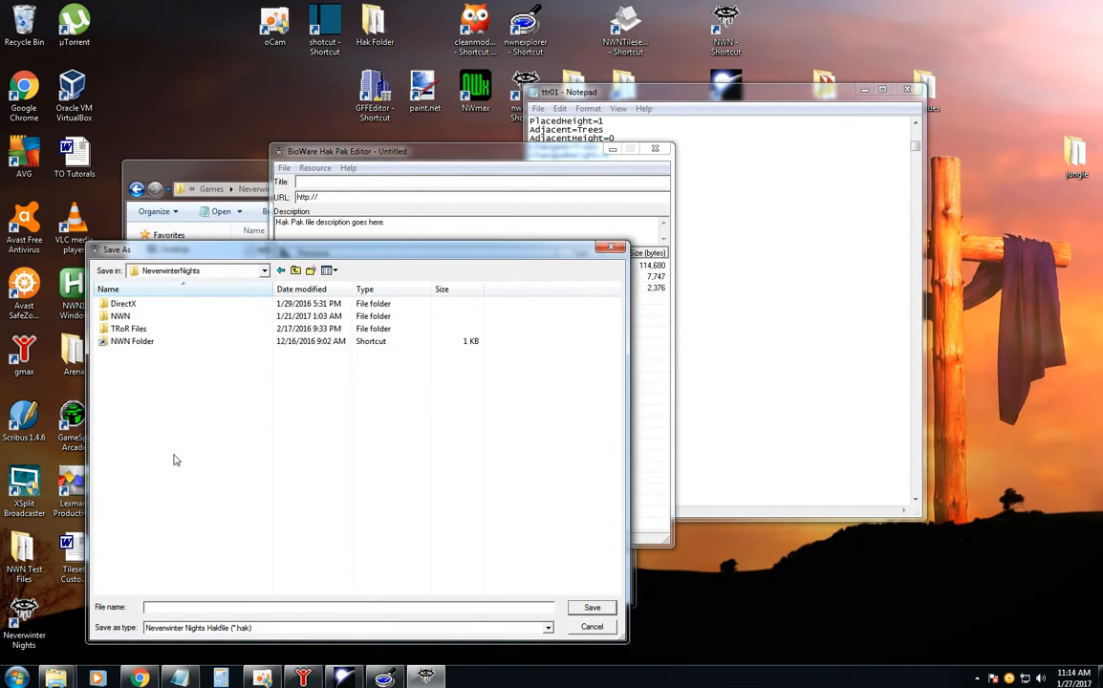
double_click(138, 317)
left_click_drag(615, 373, 615, 393)
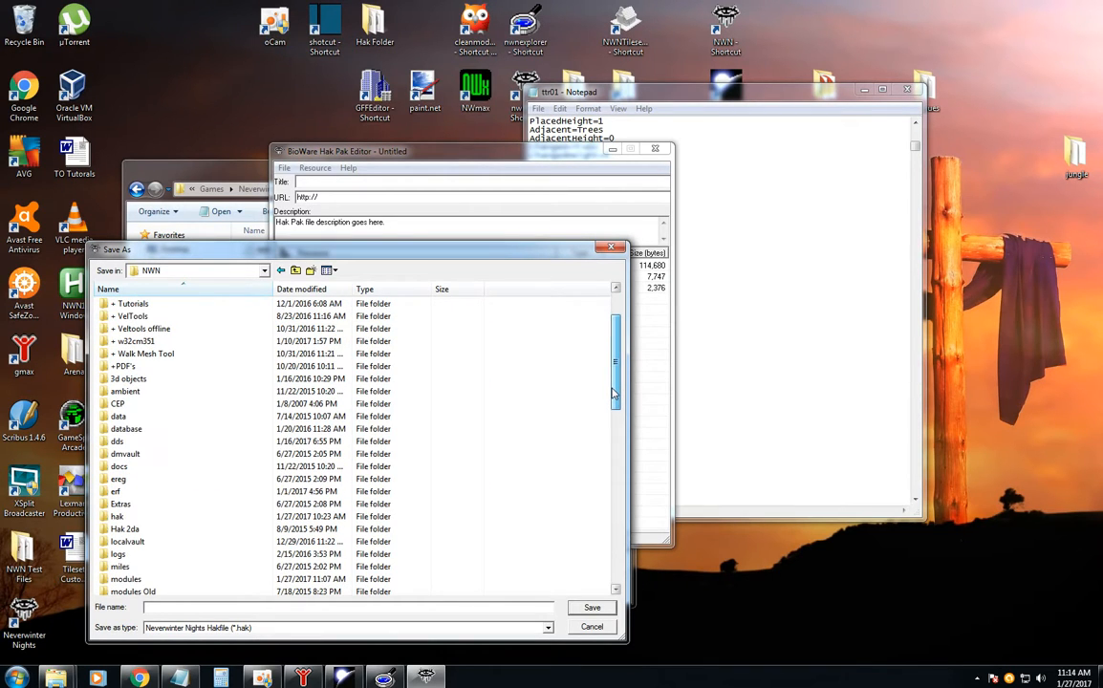
double_click(176, 517)
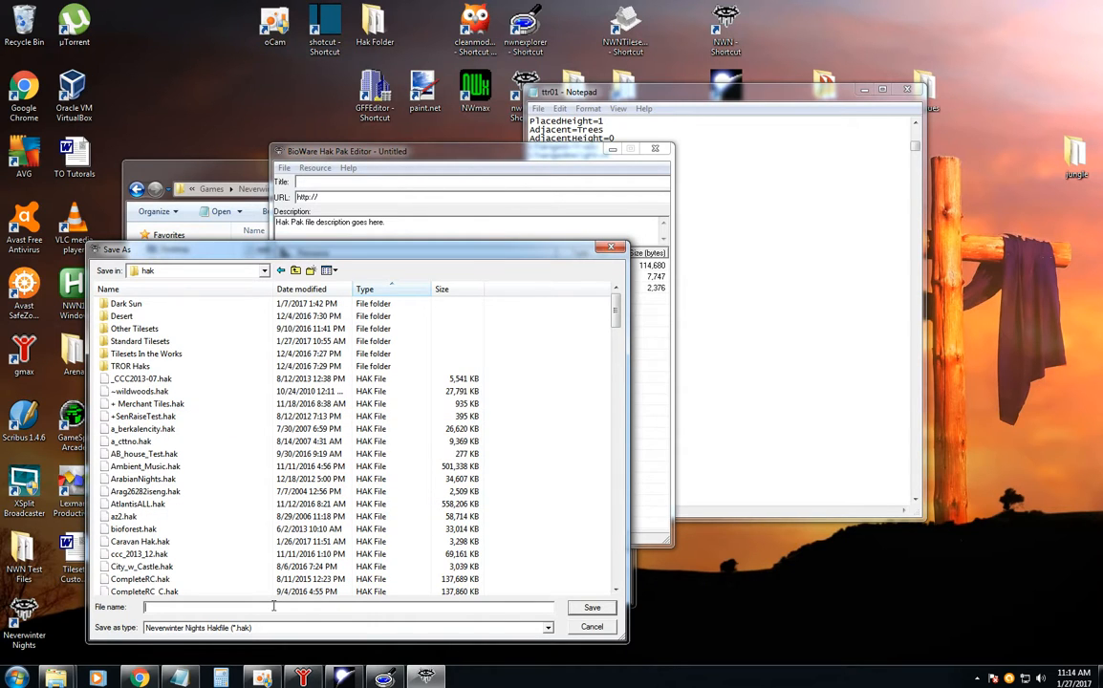
Name the hak file New_Rural, save it, and save the hak pak once more.
left_click(273, 606)
type("New")
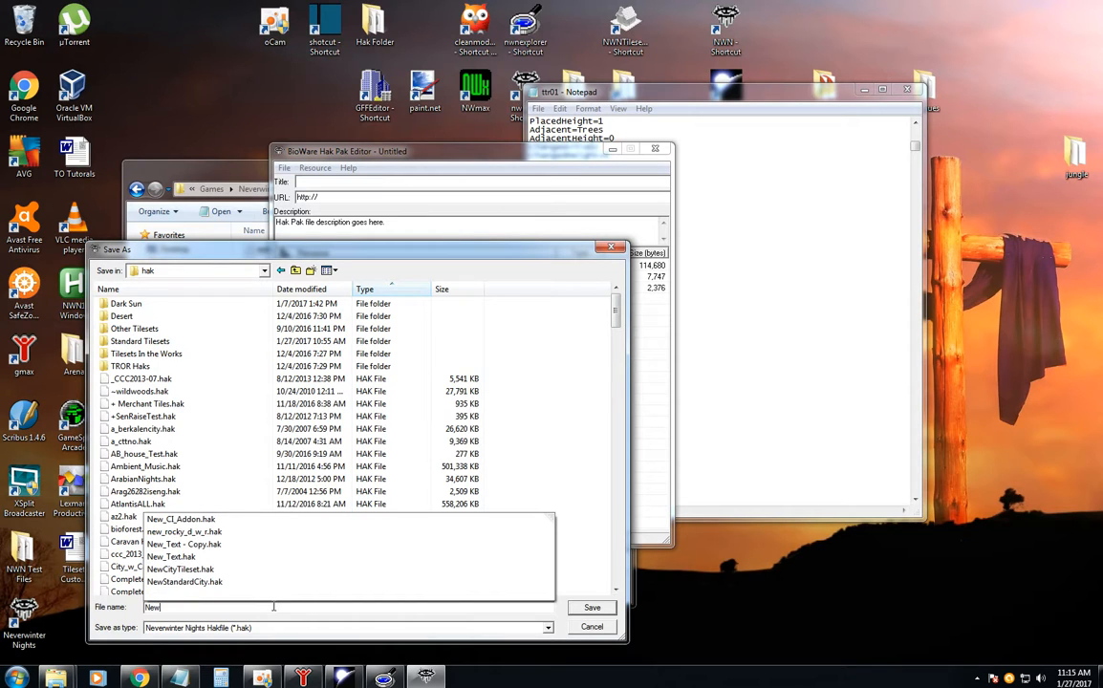
type("_R")
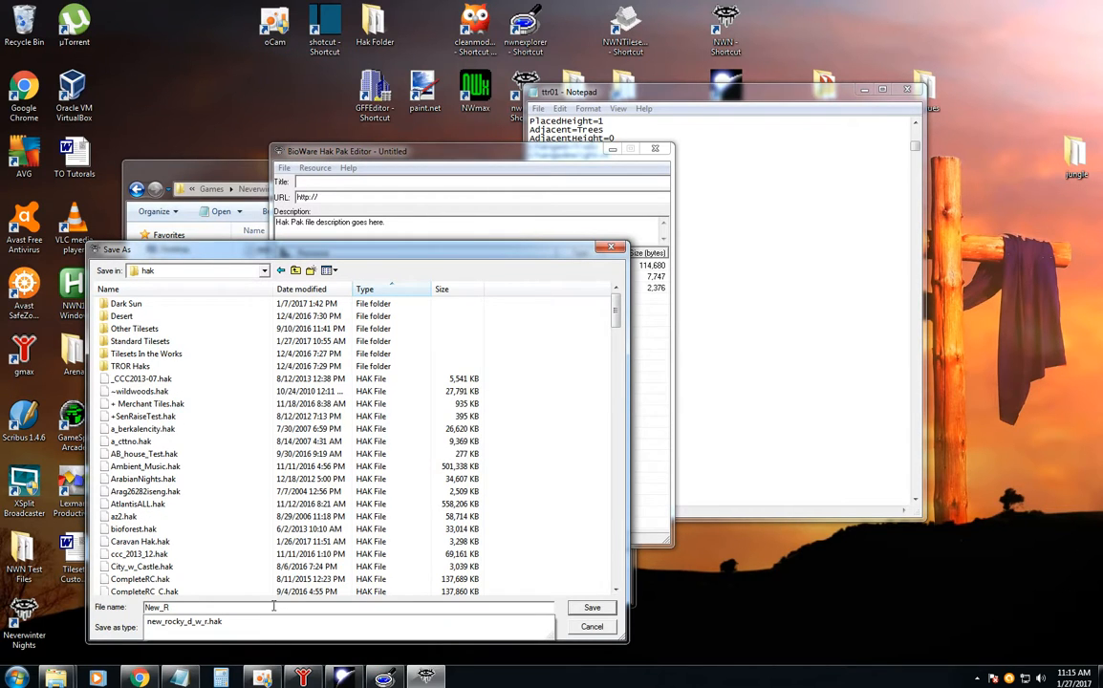
type("ural")
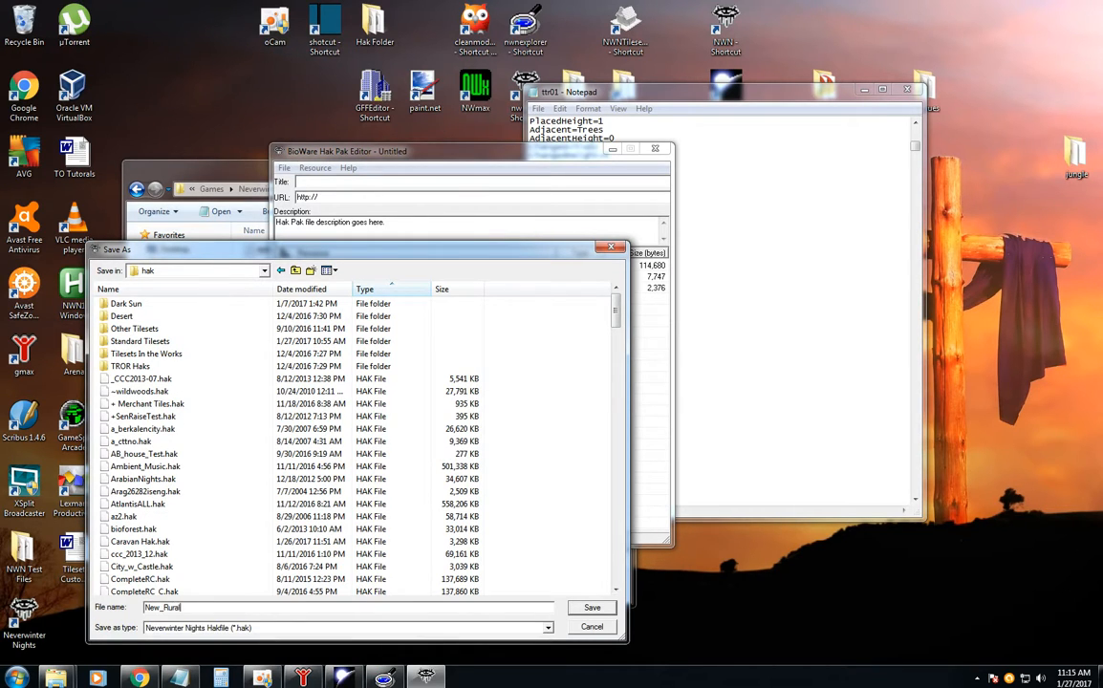
left_click(593, 608)
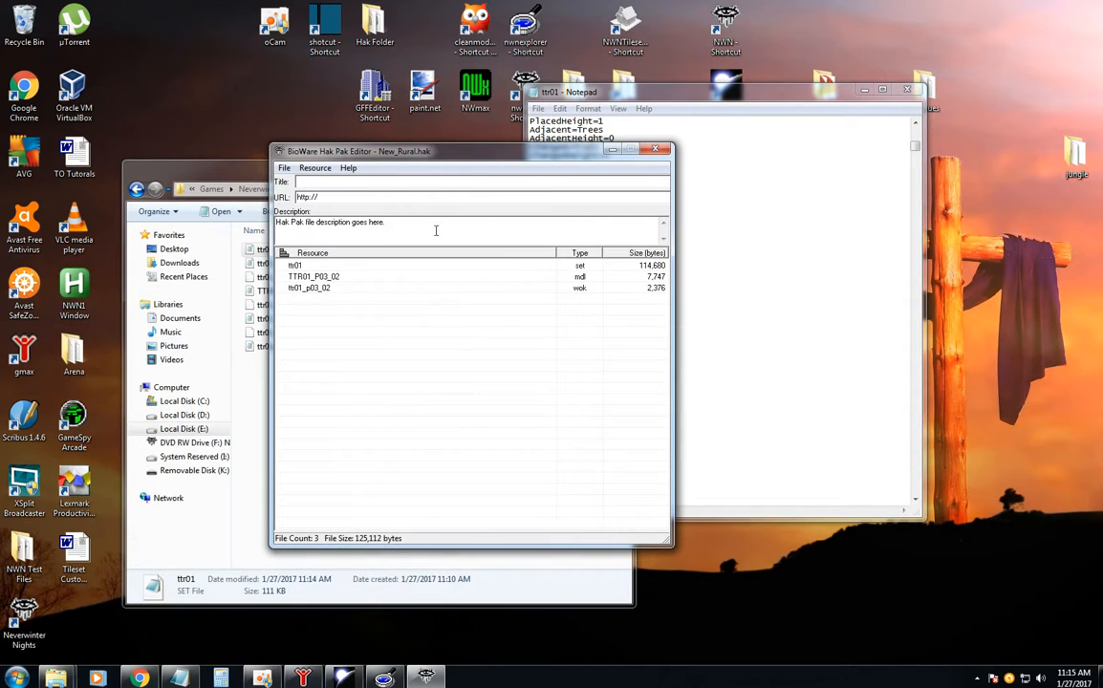
left_click(284, 167)
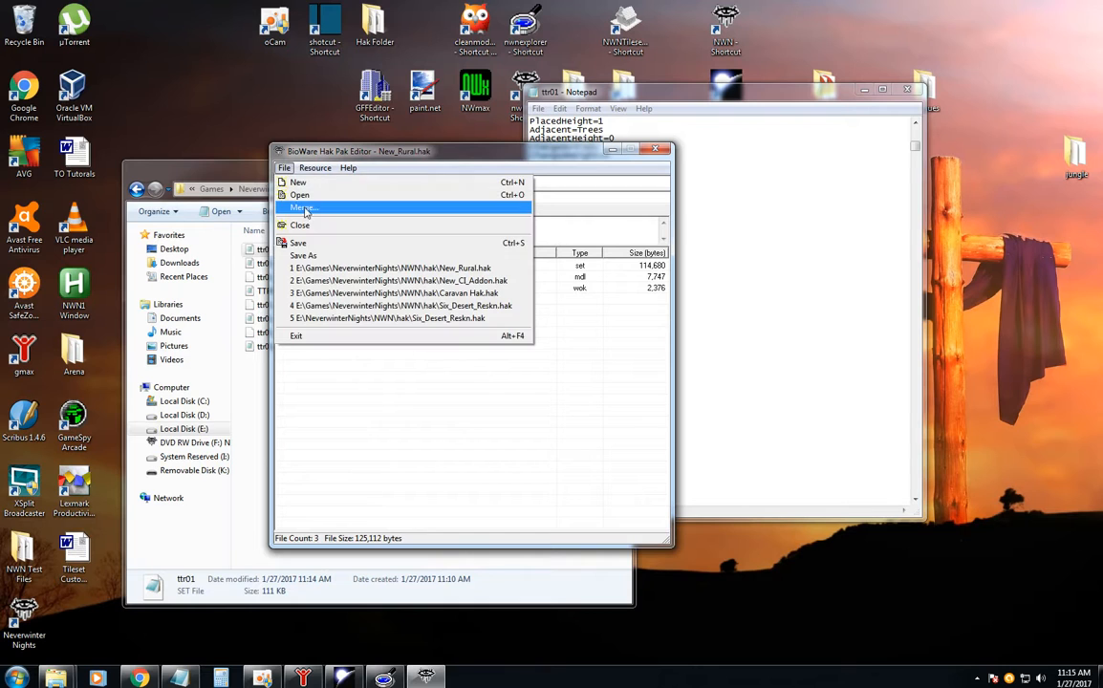
left_click(311, 244)
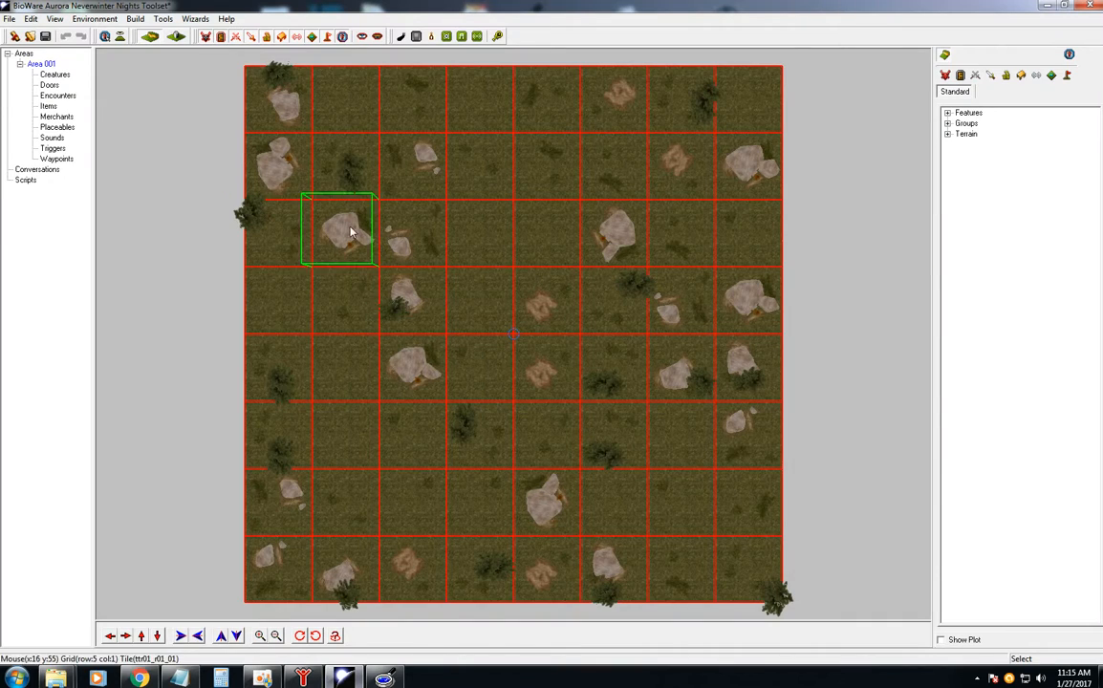
Save the module under the new name New_Standard_tilesets.
left_click(10, 19)
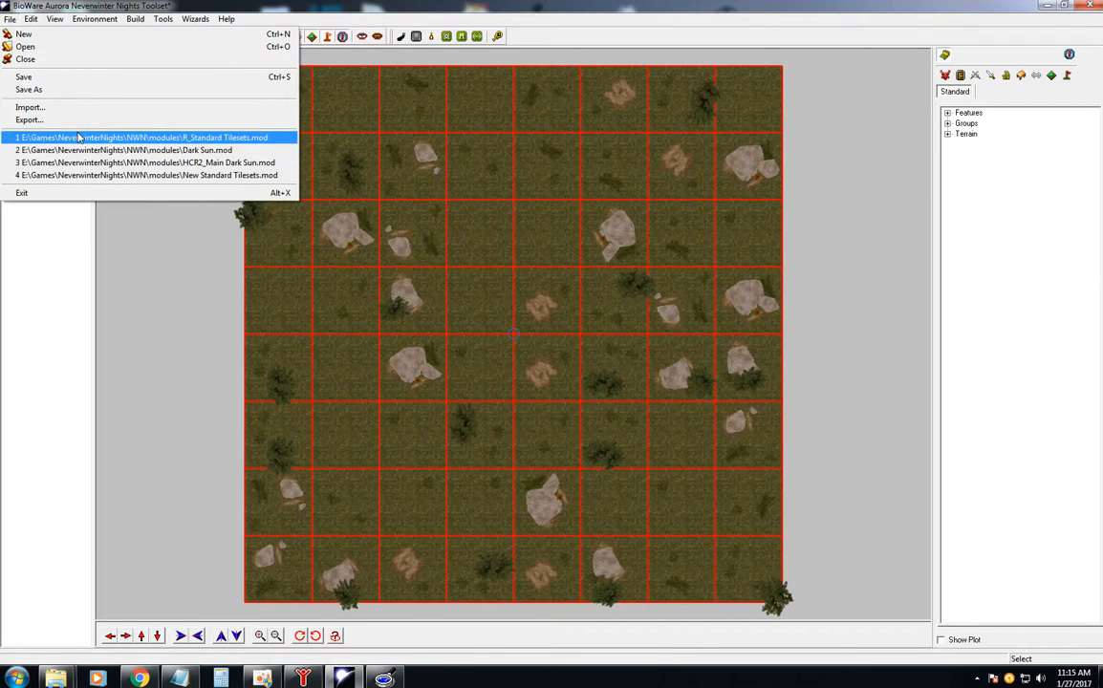
left_click(57, 88)
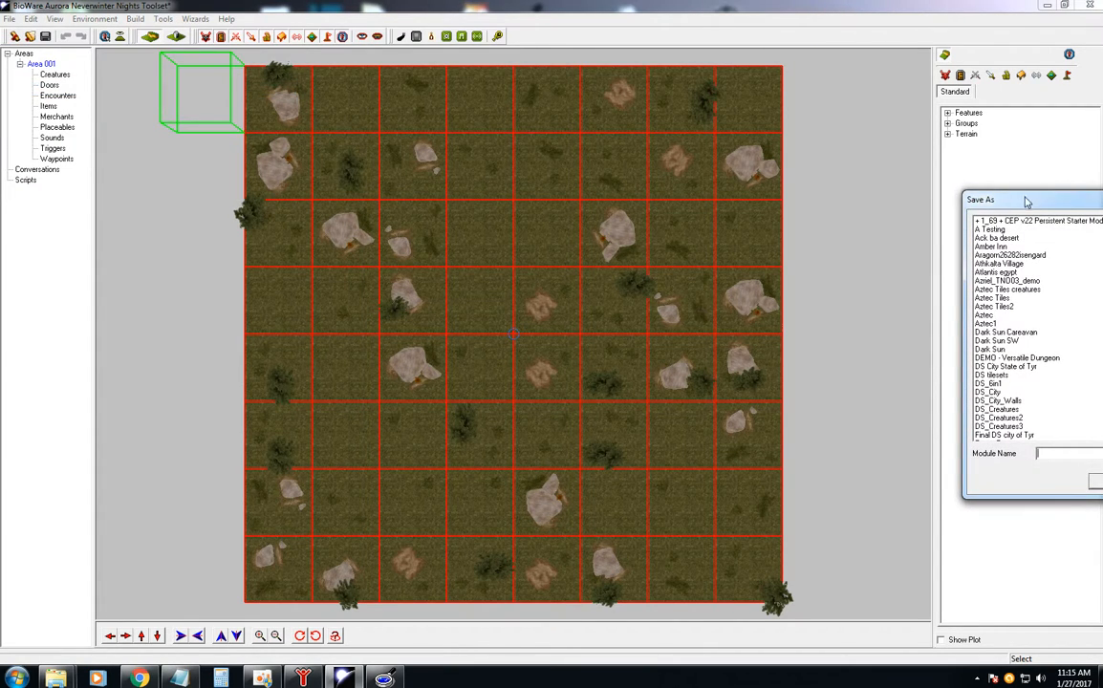
left_click_drag(1026, 202, 340, 122)
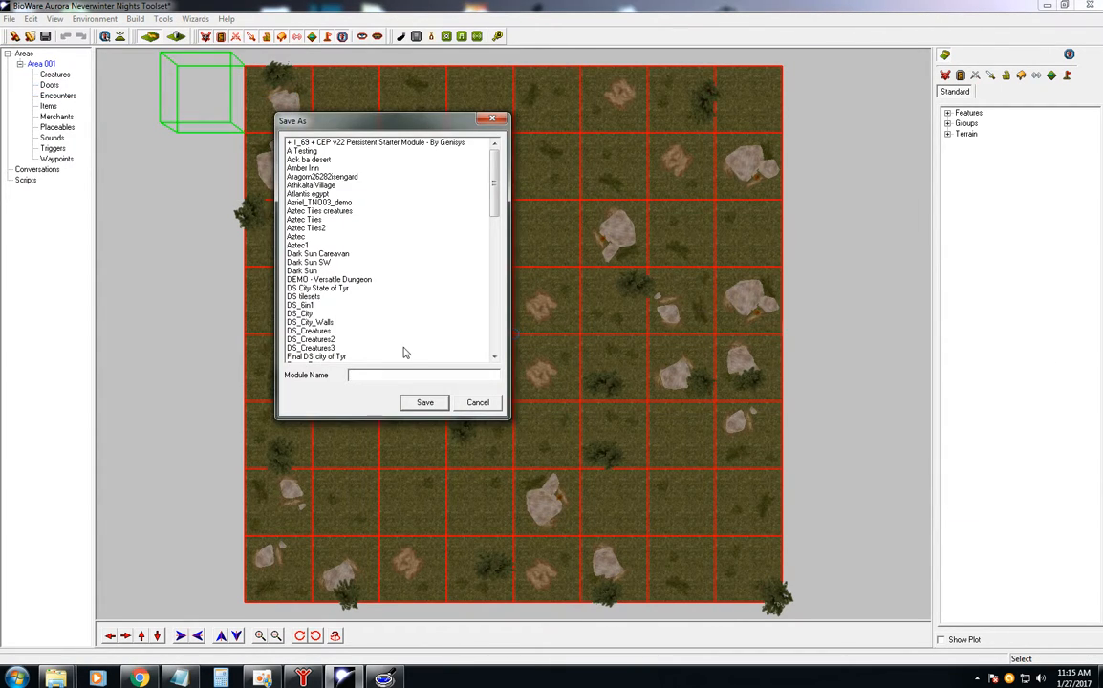
type("New_Standard_tilesets")
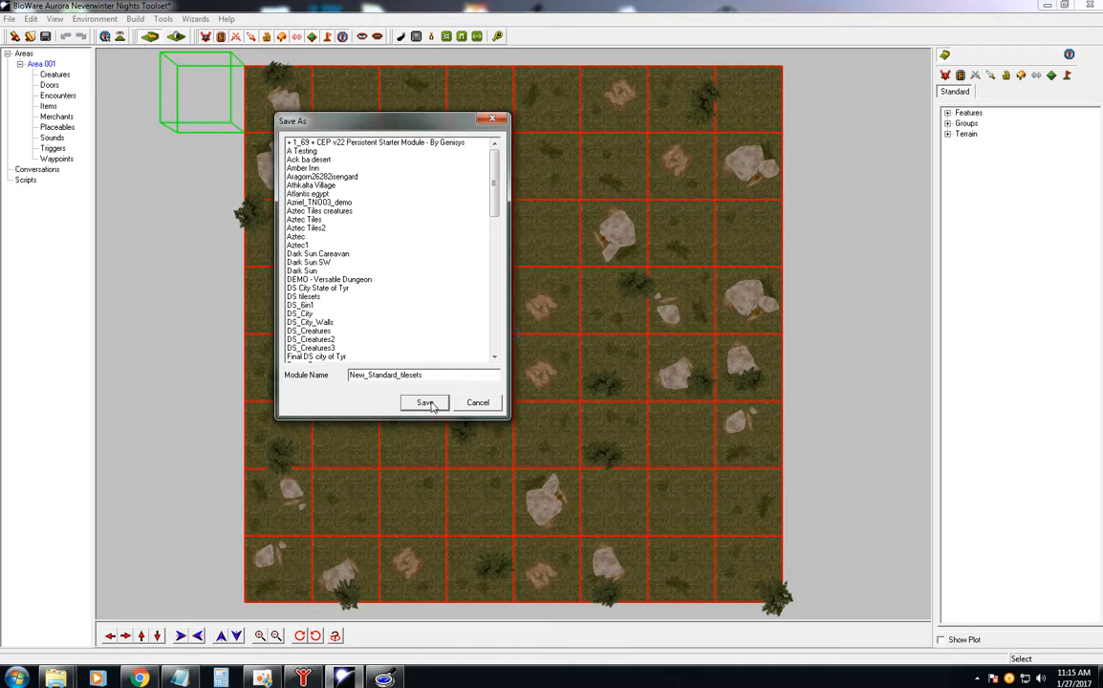
left_click(427, 402)
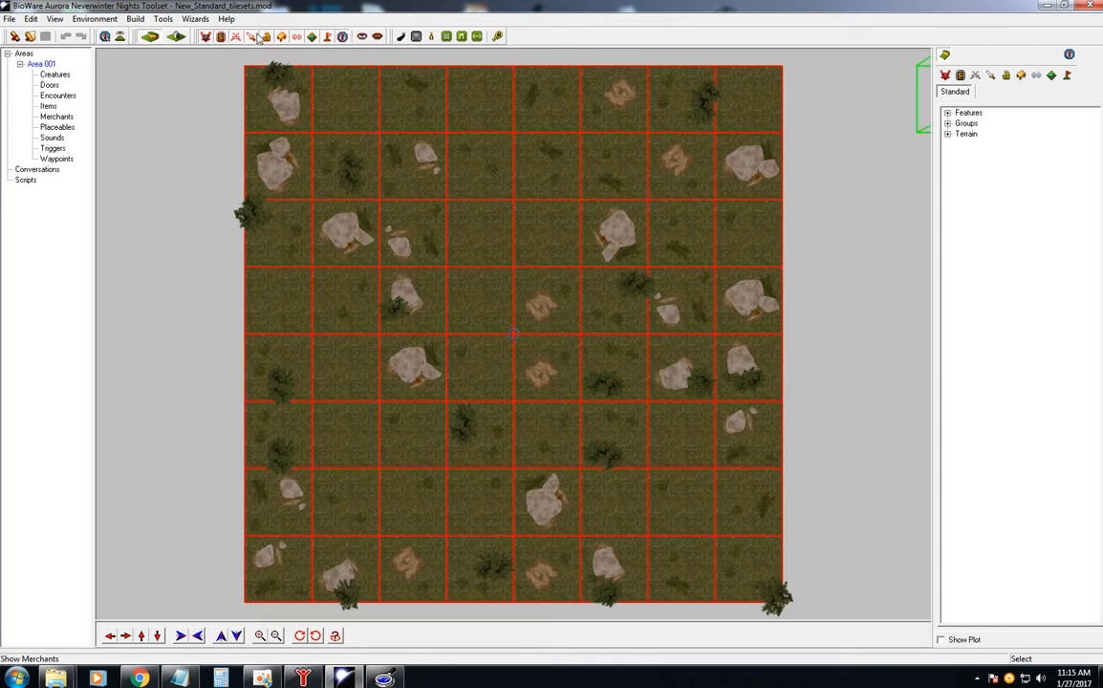
Add the new_rural hak pak to the module's custom content and accept the hak list change with its module build.
left_click(32, 19)
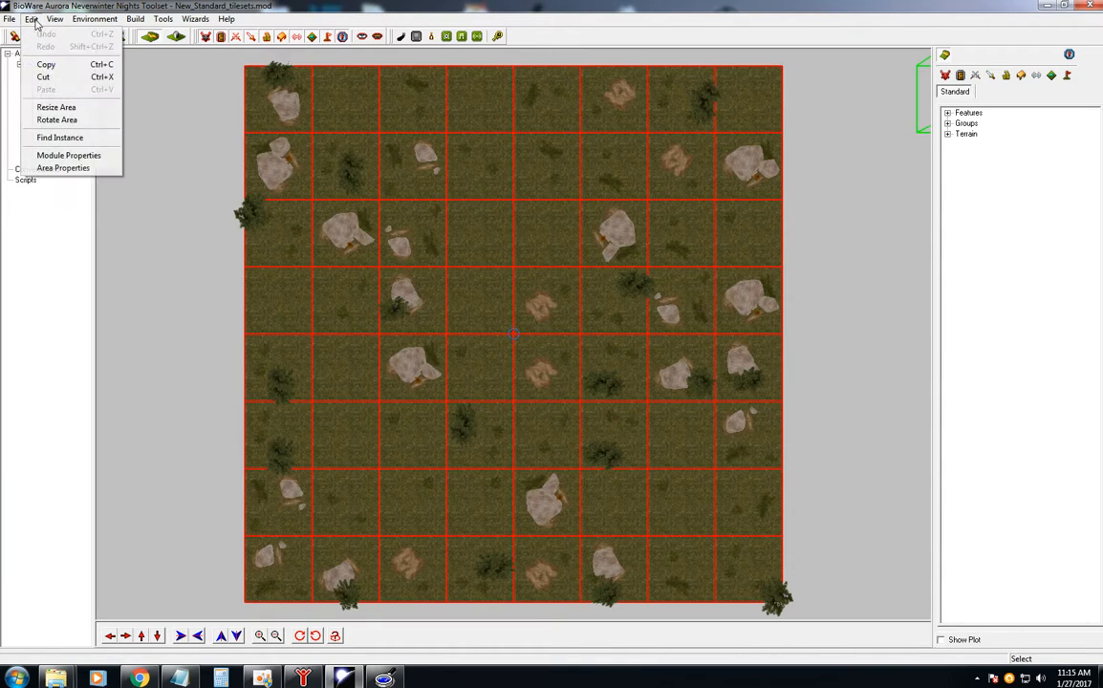
left_click(61, 156)
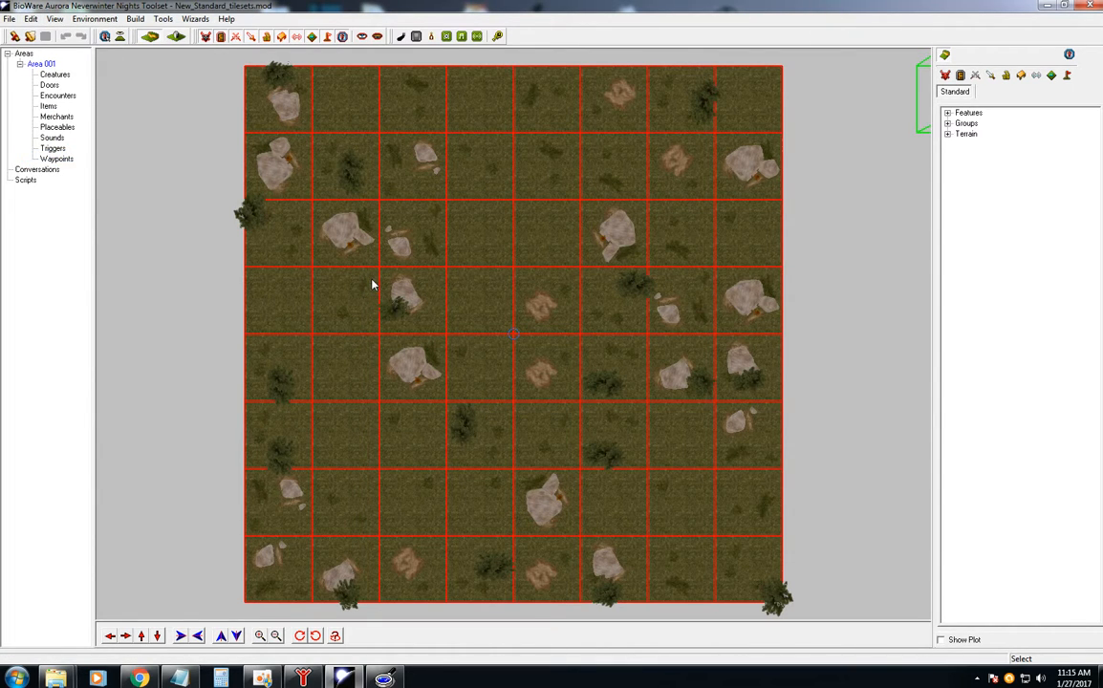
left_click(546, 196)
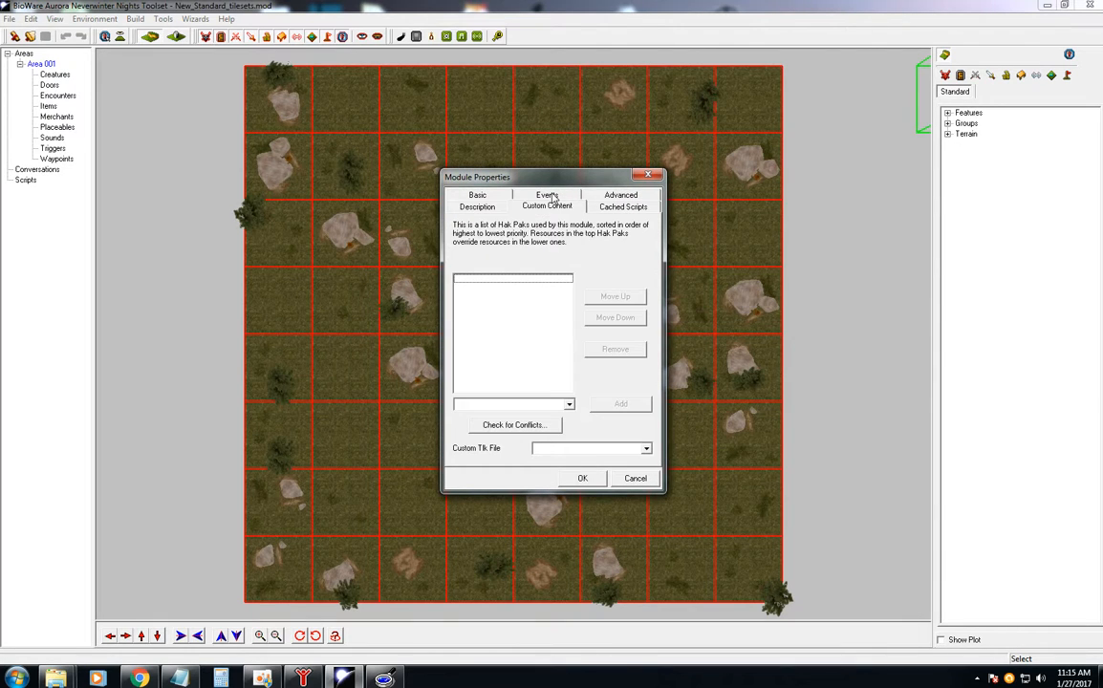
left_click(568, 404)
left_click_drag(573, 427, 569, 529)
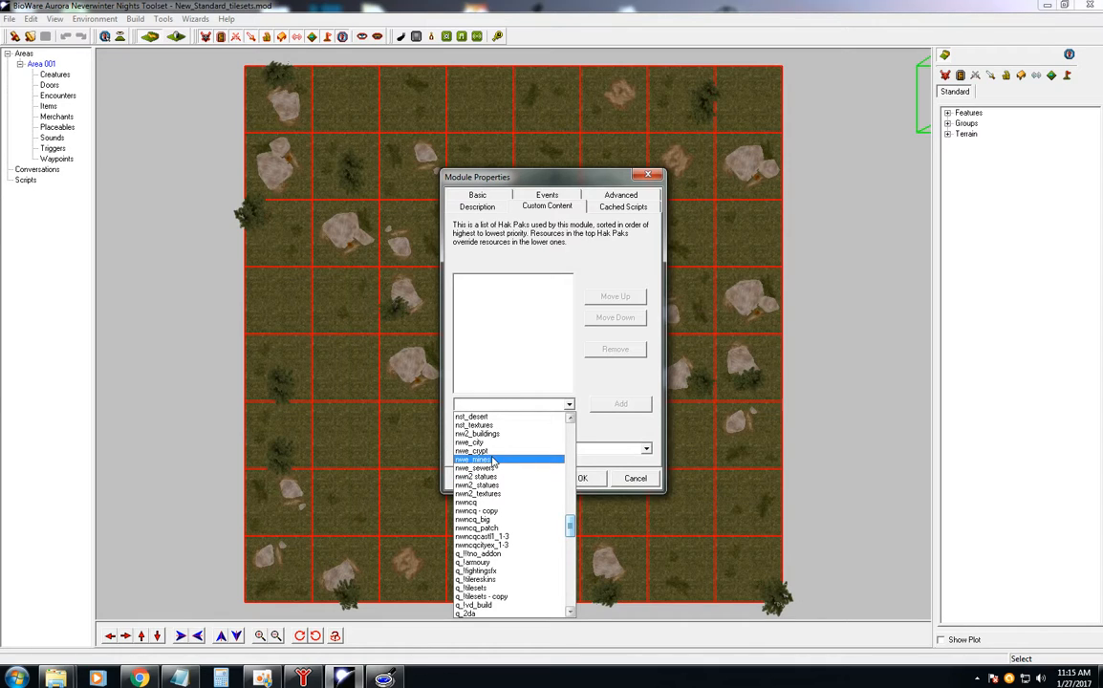
left_click_drag(571, 528, 571, 519)
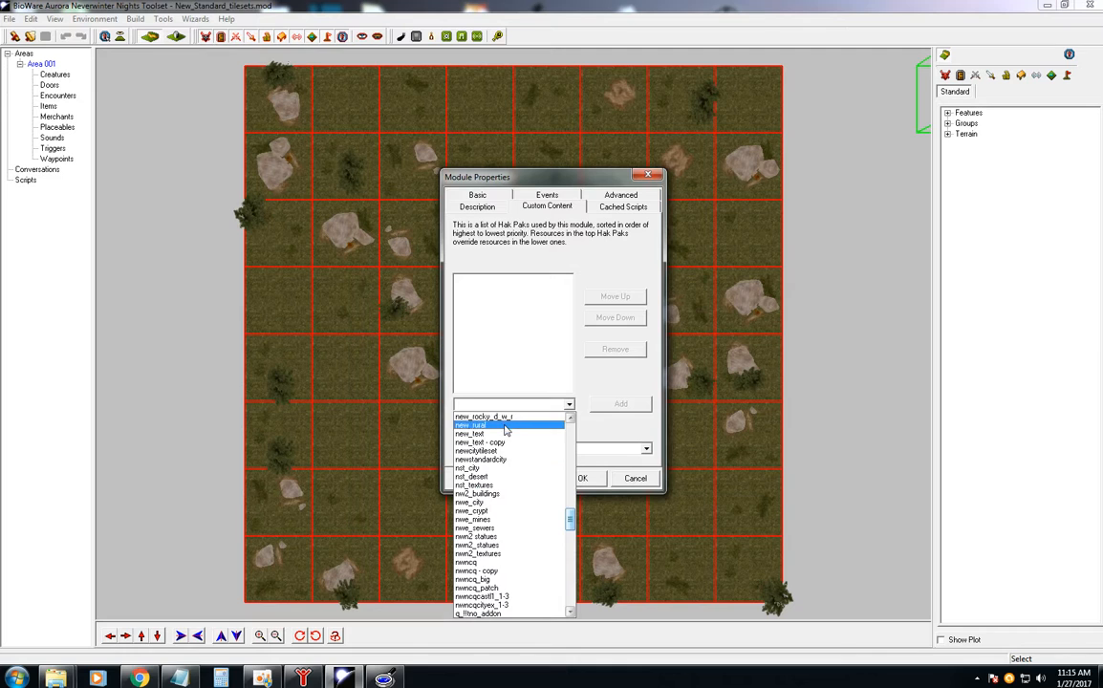
left_click(559, 425)
left_click(606, 409)
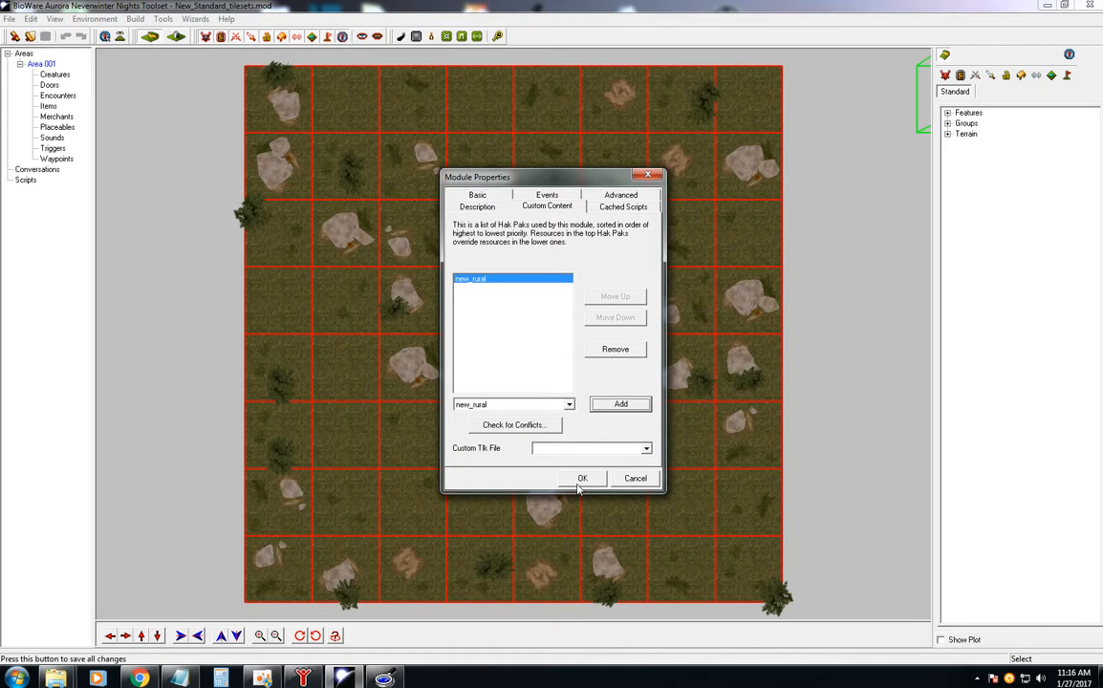
left_click(573, 475)
left_click(615, 424)
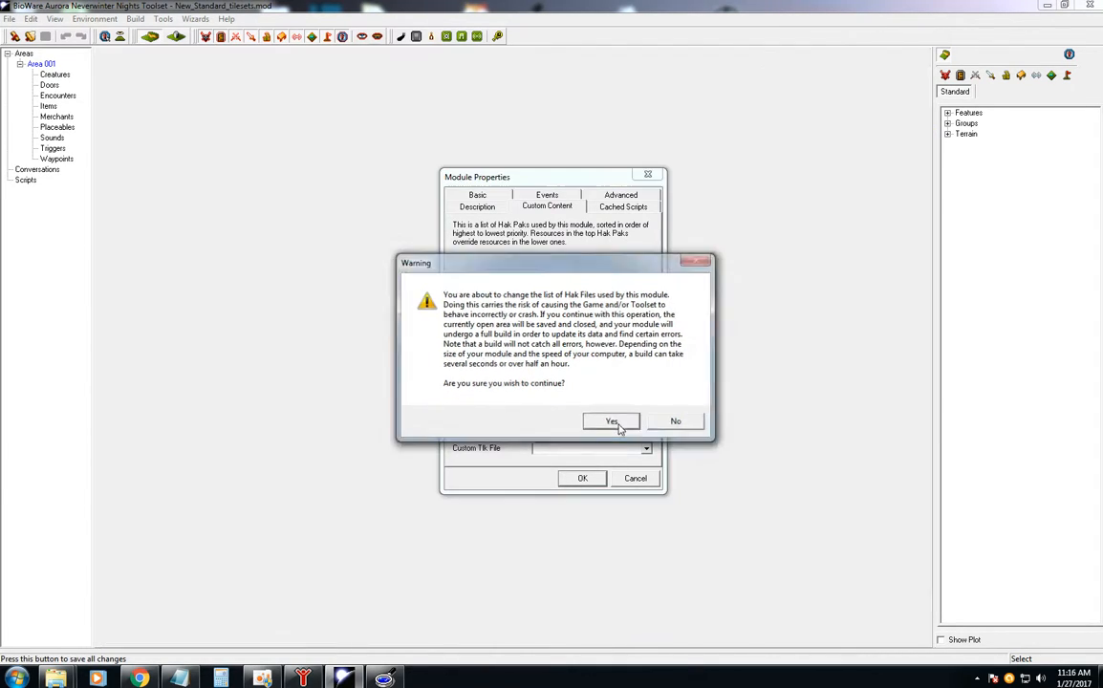
left_click(650, 425)
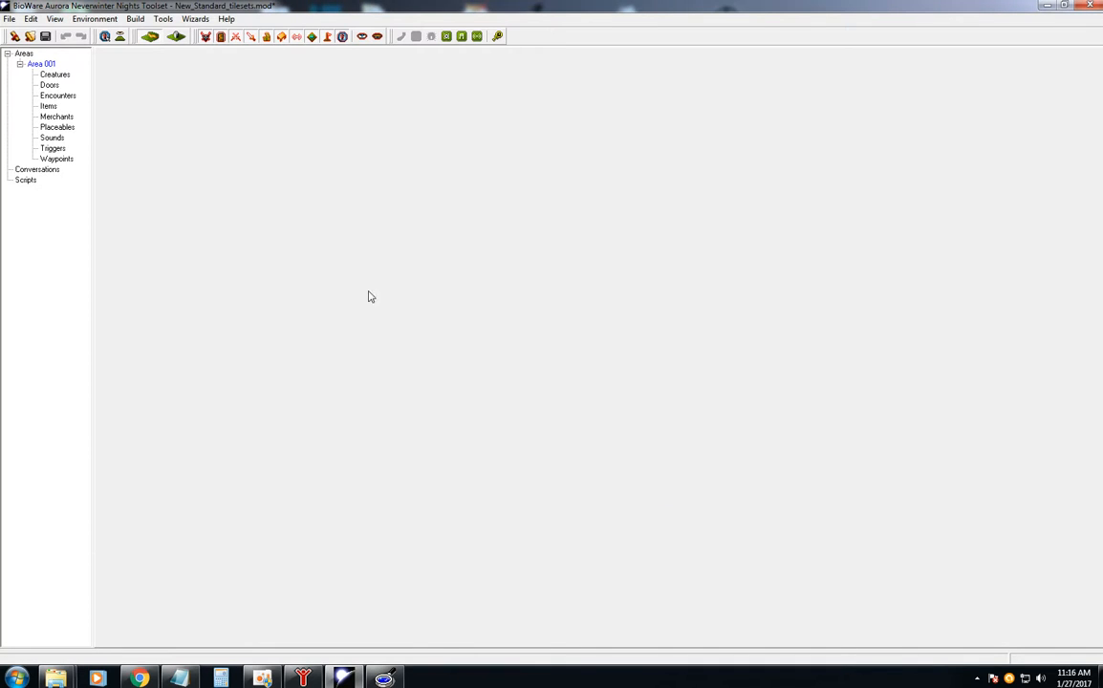
Reopen Area 001 and repaint the terrain at grid row 4, column 3 until the custom tile ttr01_p03_02 is placed.
double_click(43, 63)
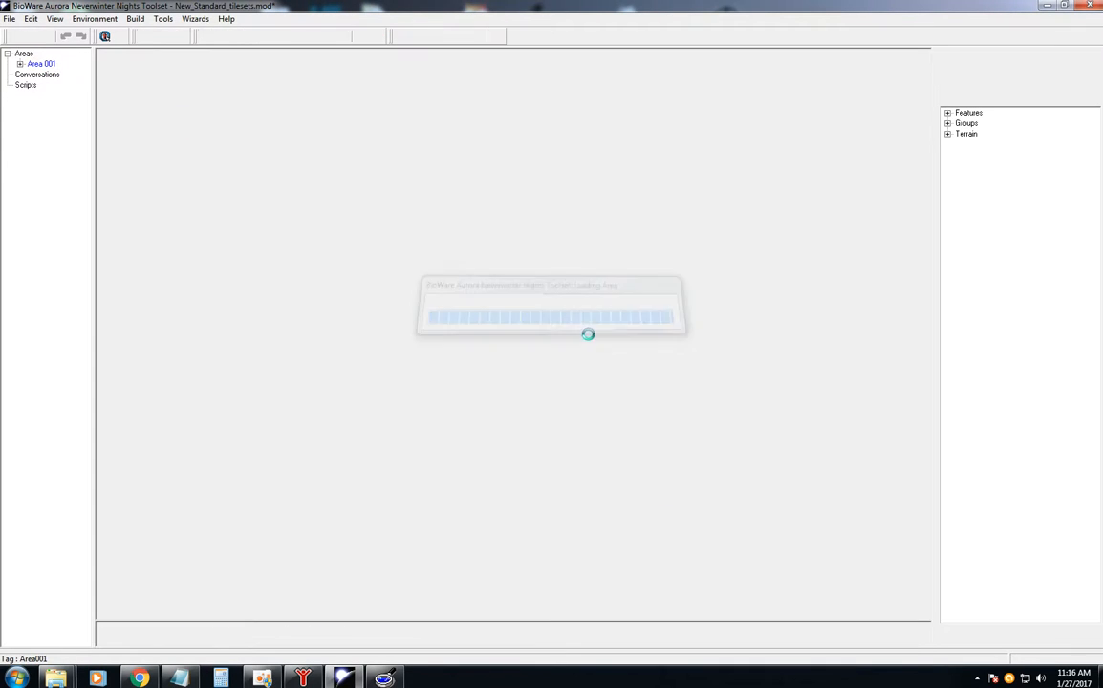
scroll(571, 344, "down", 3)
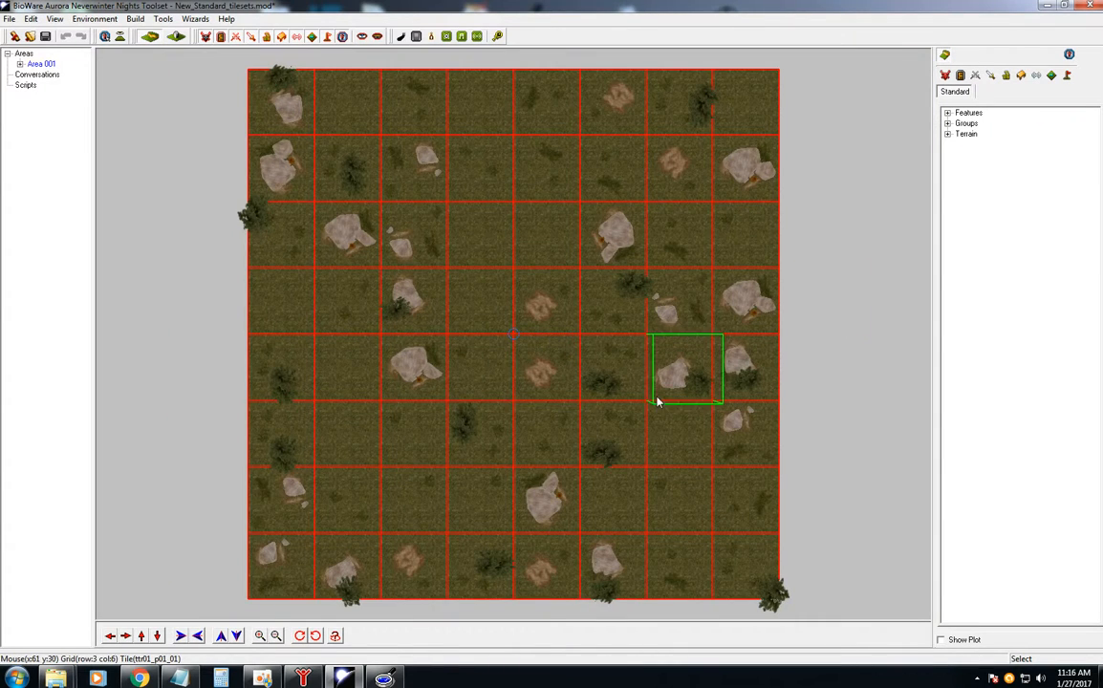
left_click(947, 134)
left_click(976, 154)
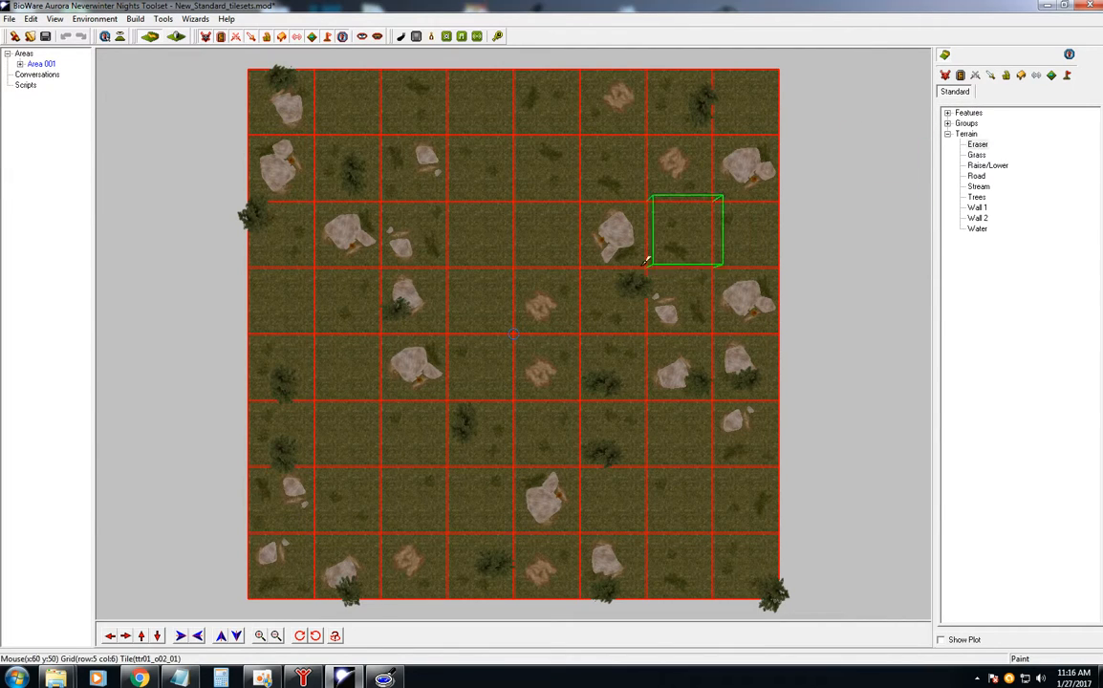
left_click(495, 297)
left_click(496, 298)
left_click(496, 297)
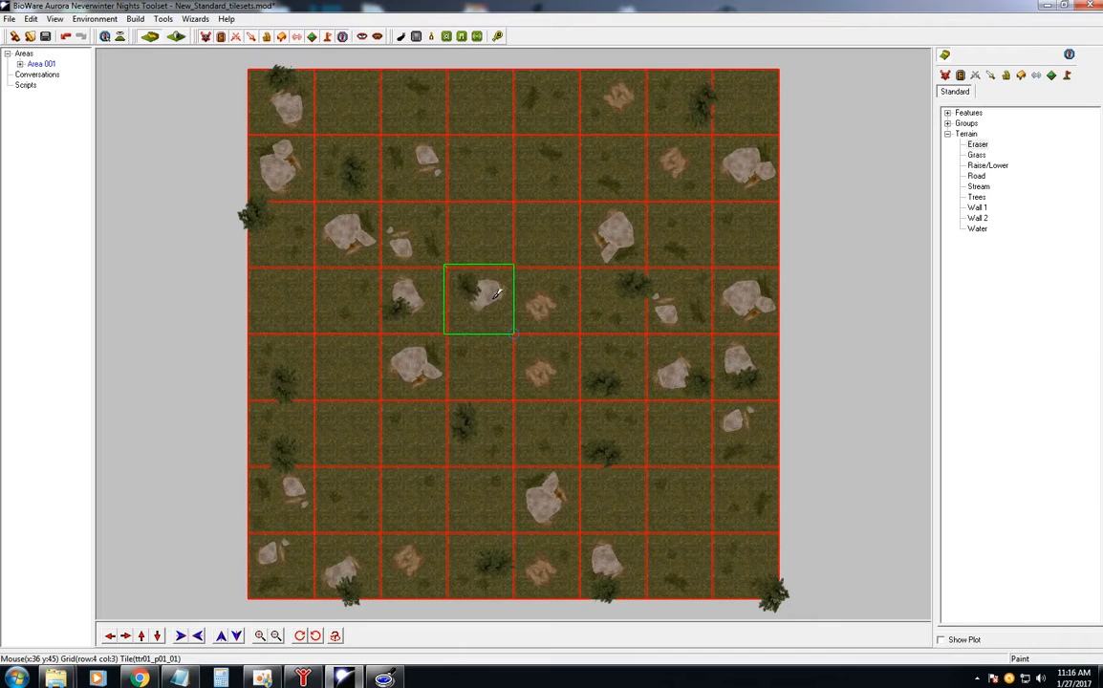
left_click(496, 298)
left_click(496, 298)
left_click(496, 298)
left_click(496, 298)
left_click(495, 298)
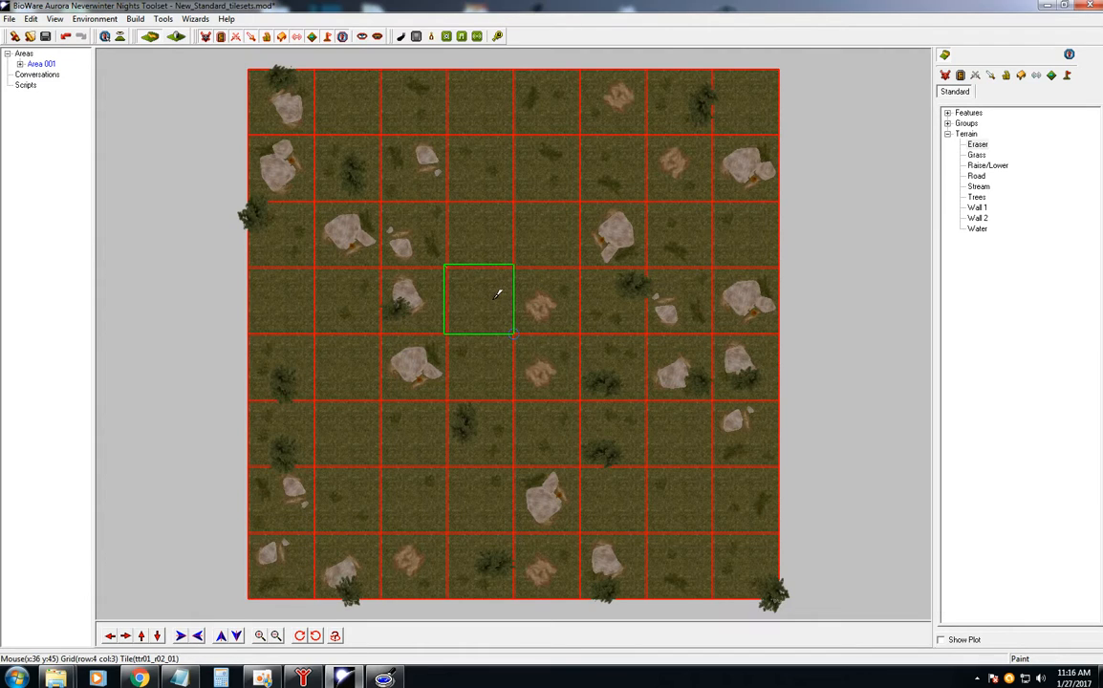
left_click(496, 297)
Move the module's start location onto the grass just in front of the new tile's rock.
scroll(484, 299, "up", 2)
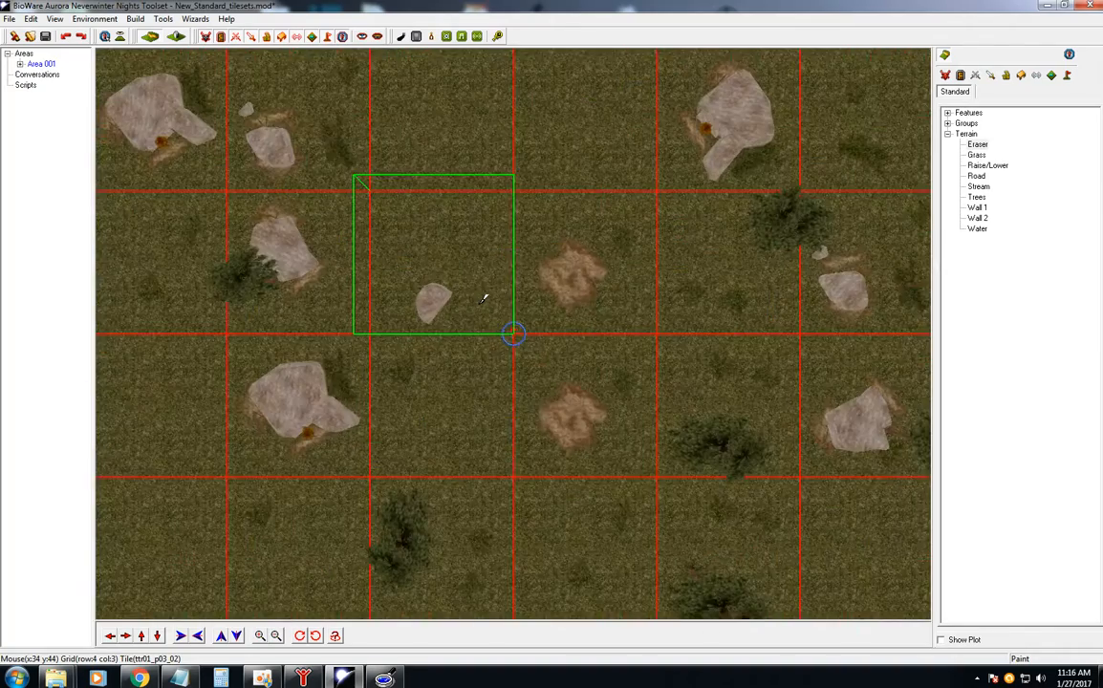
left_click(236, 635)
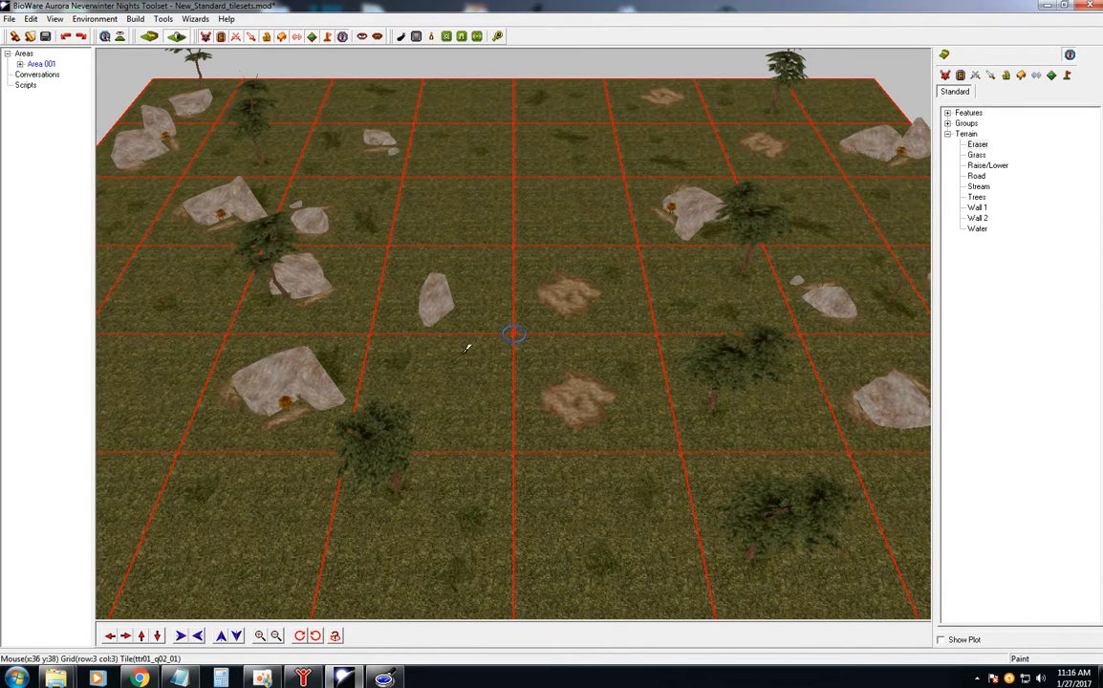
left_click(435, 369)
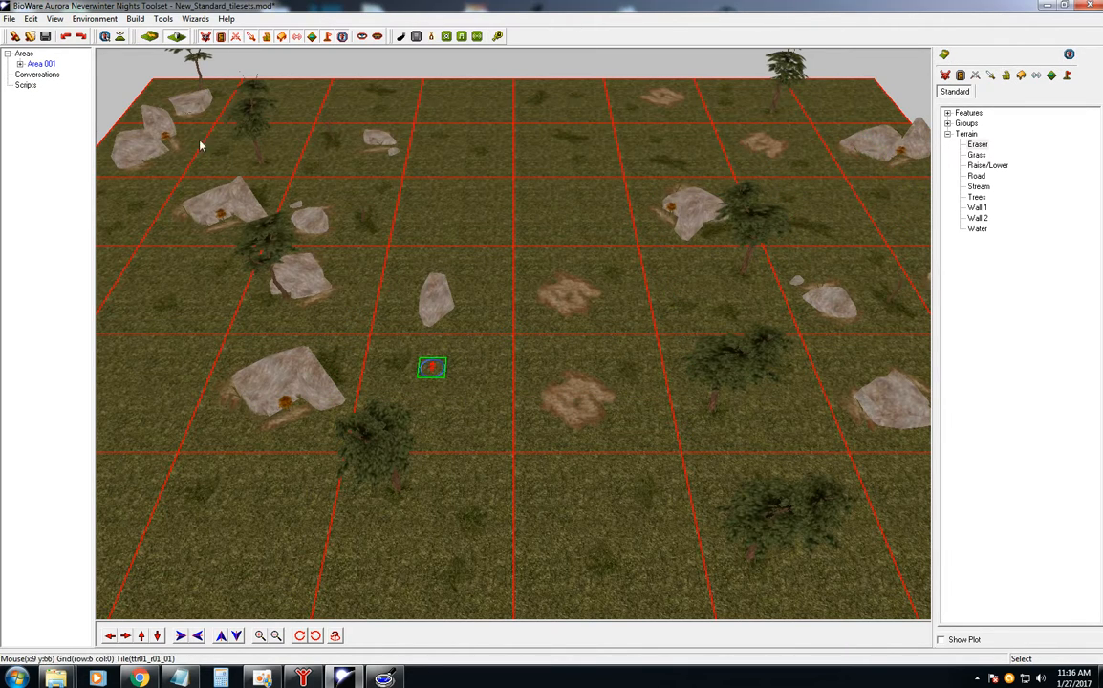
Save the module and launch it in Neverwinter Nights for an in-game test.
left_click(45, 36)
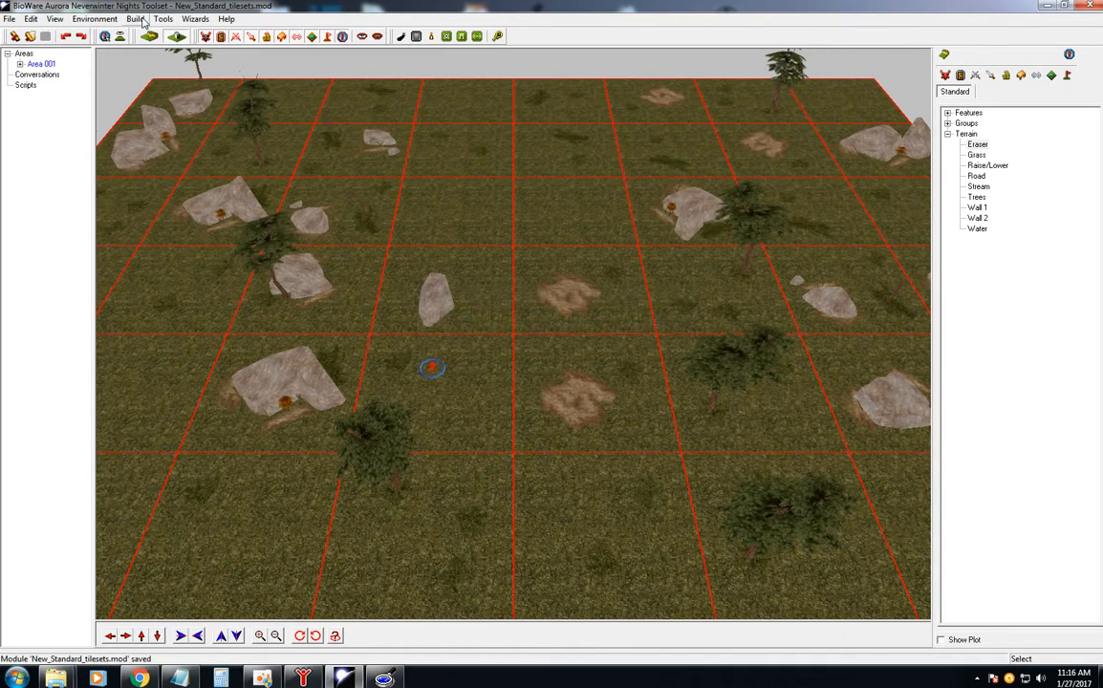
left_click(135, 19)
left_click(160, 48)
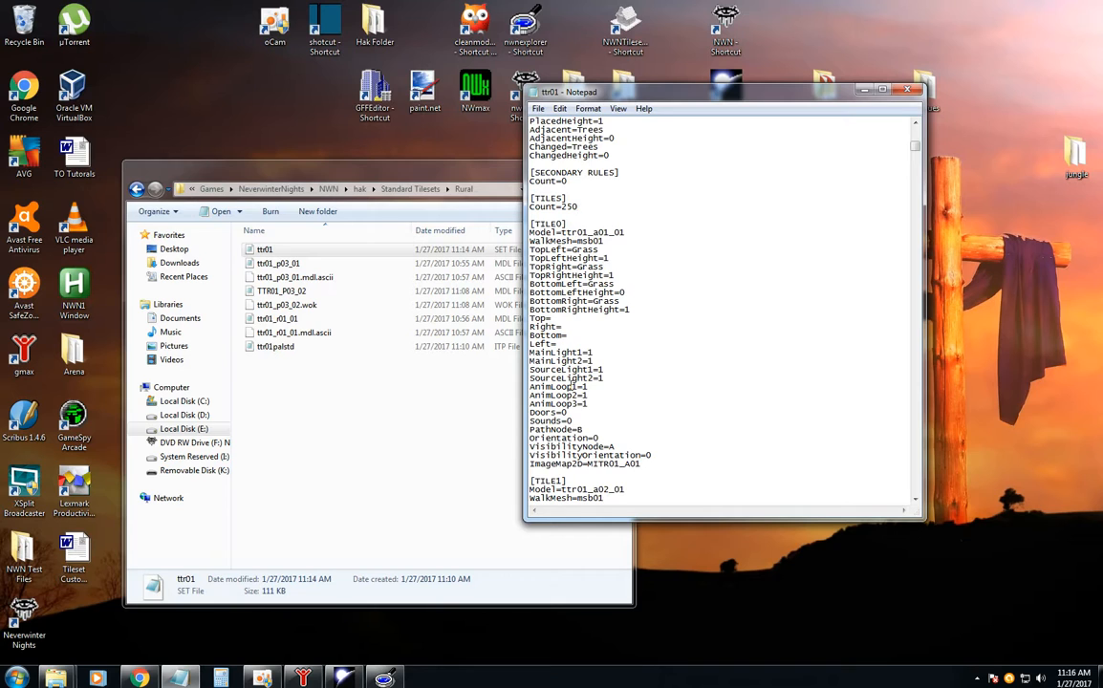
double_click(13, 619)
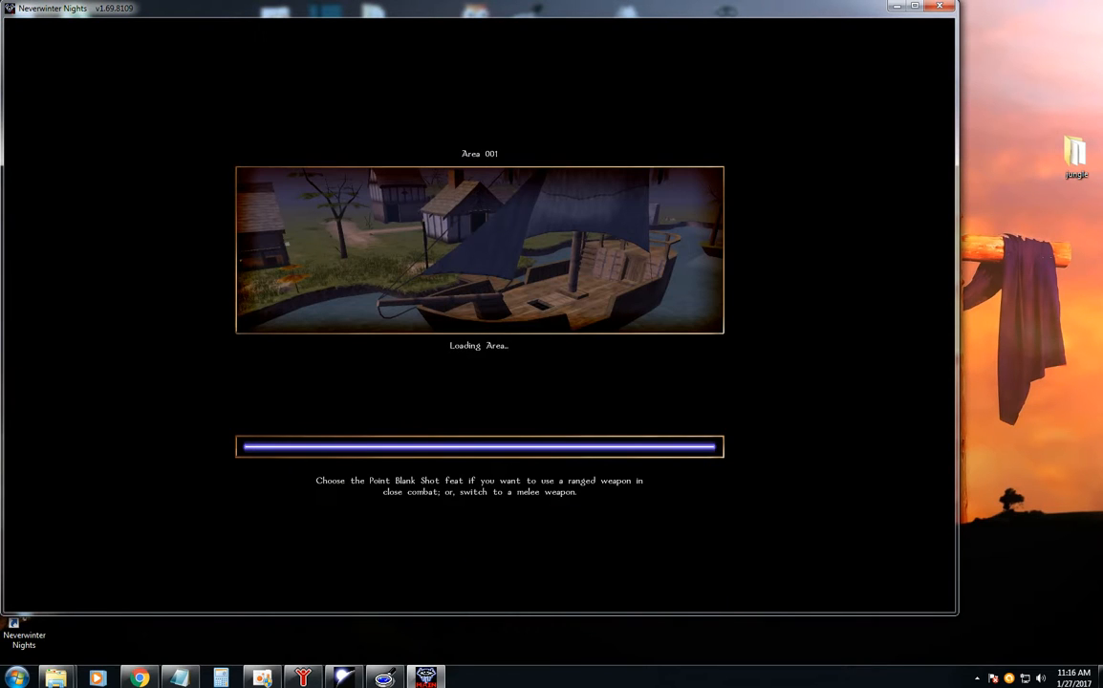
Walk the character around and against the new rock in game to examine its appearance and collision from all sides.
key("w")
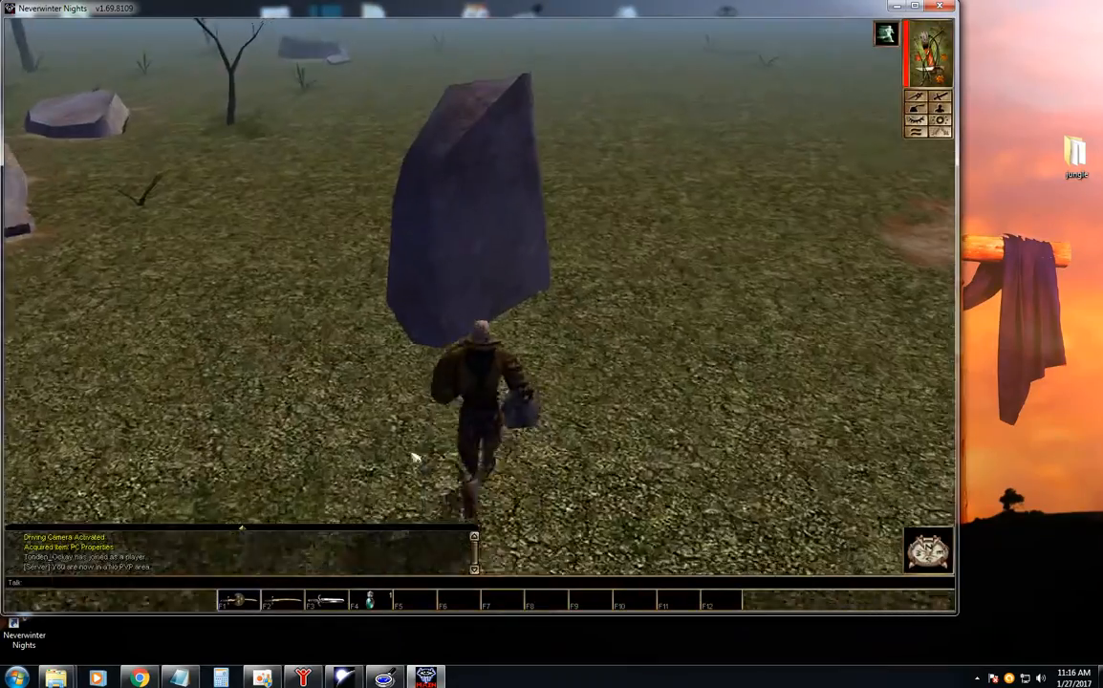
key("a")
key("d")
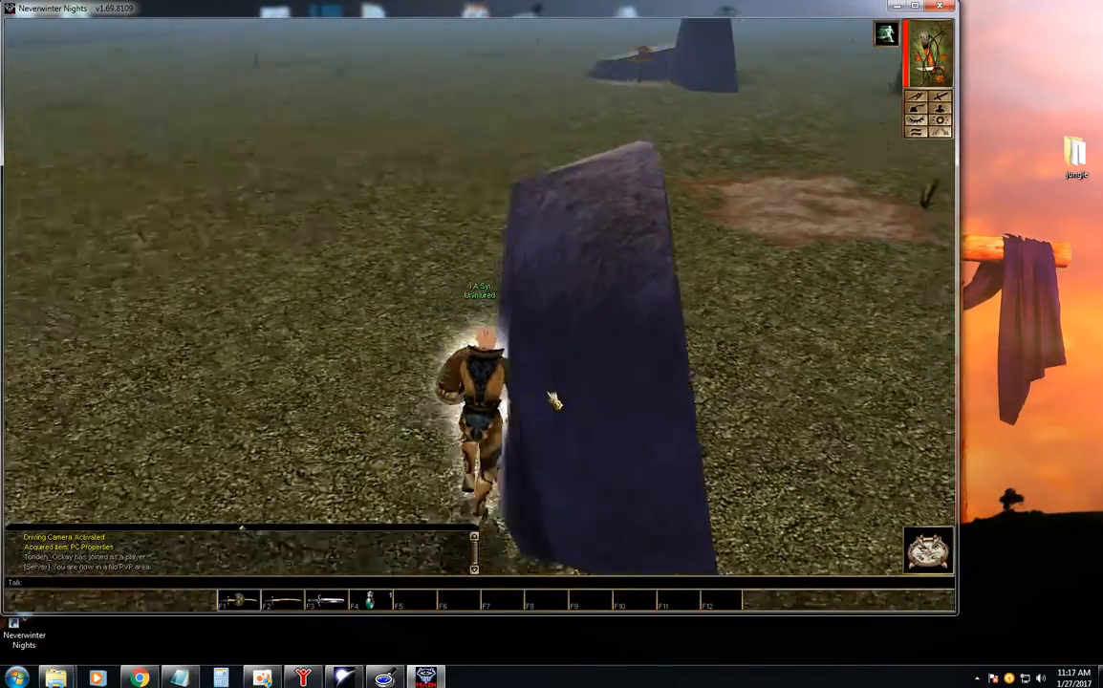
key("d")
key("a")
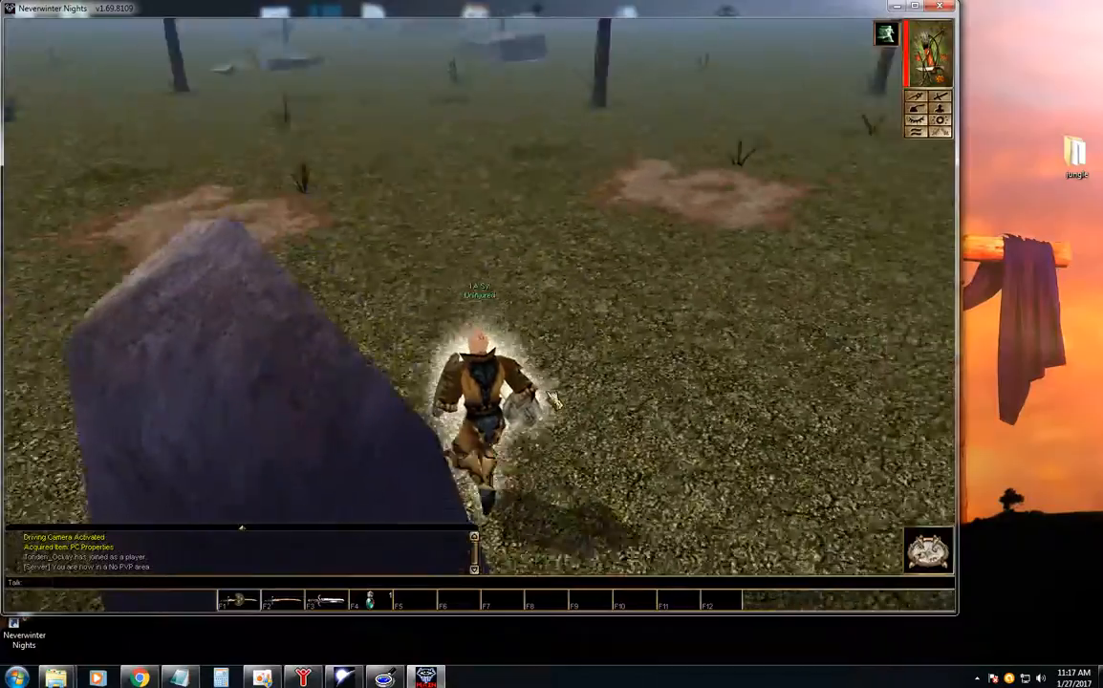
key("a")
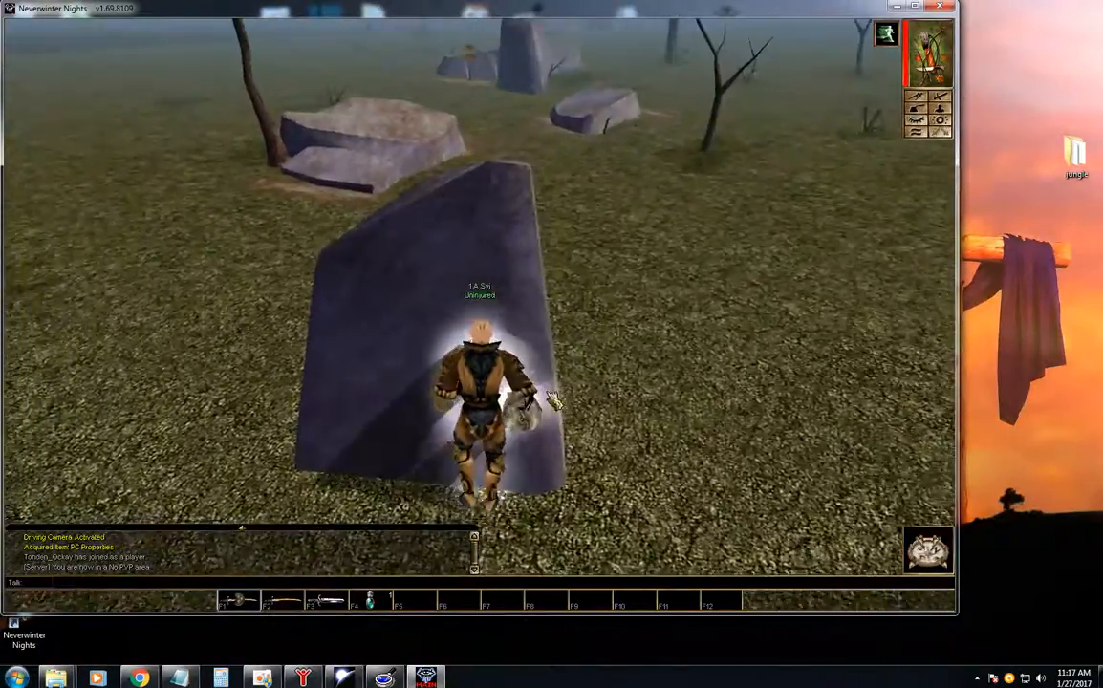
key("d")
key("s")
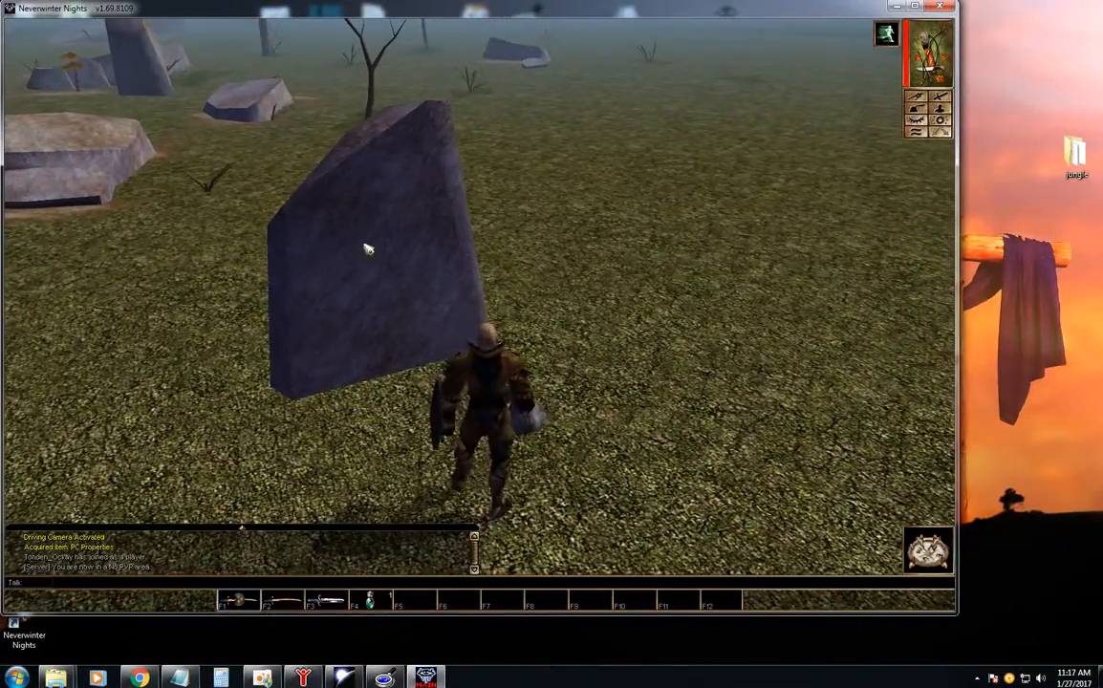
key("a")
key("w")
key("d")
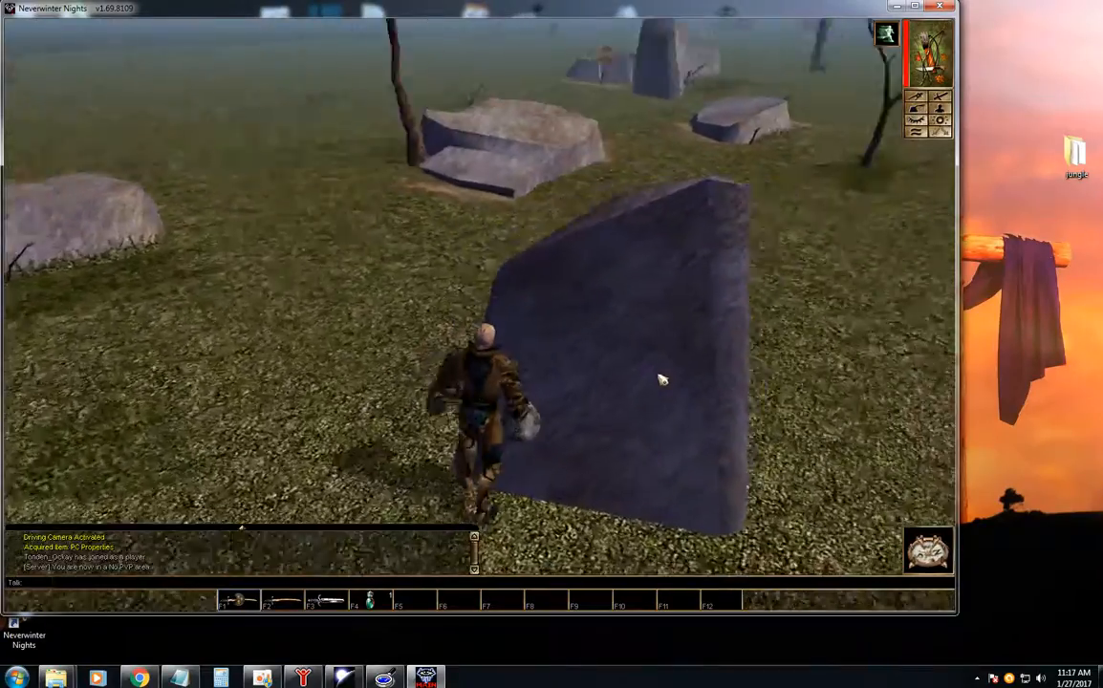
key("s")
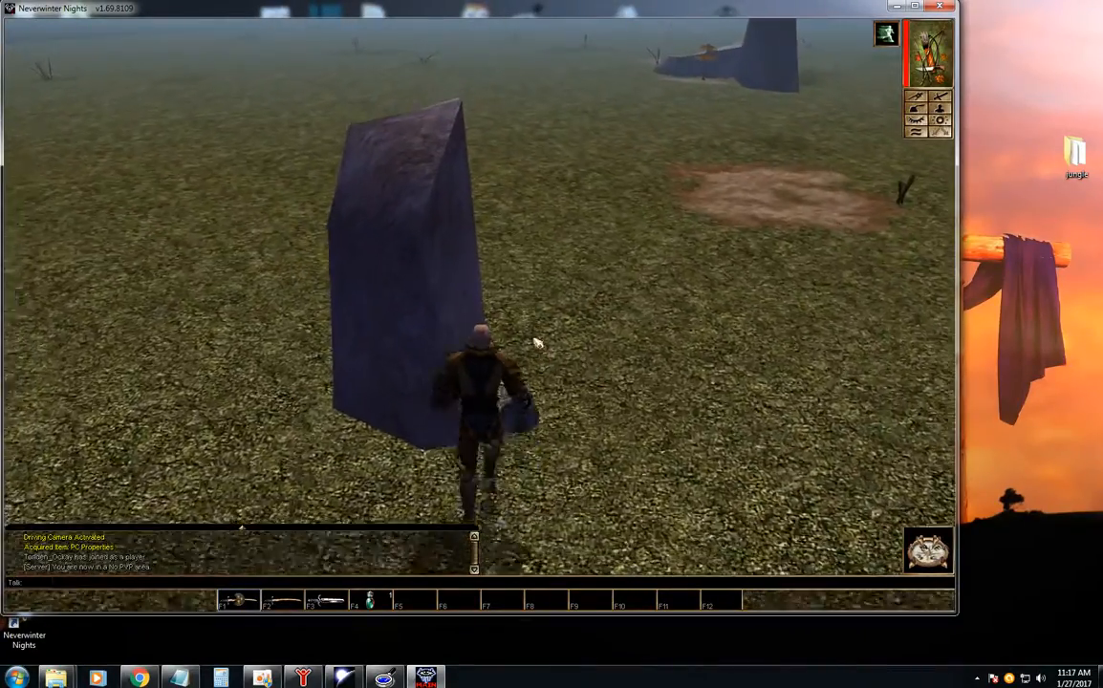
key("w")
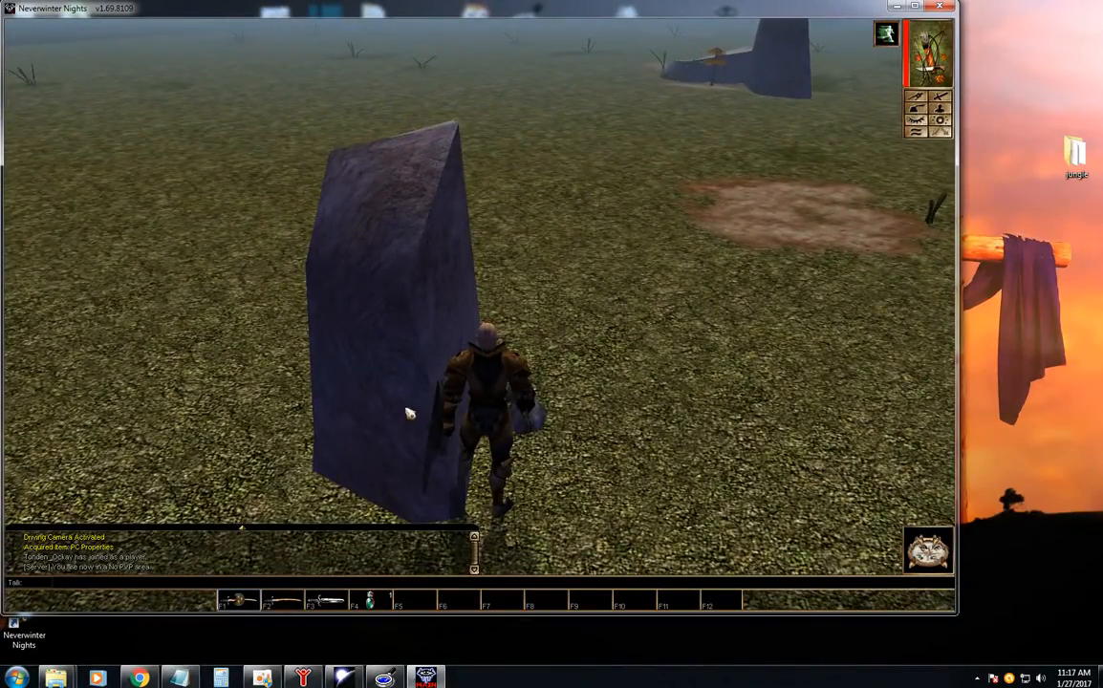
key("w")
key("a")
key("s")
key("a")
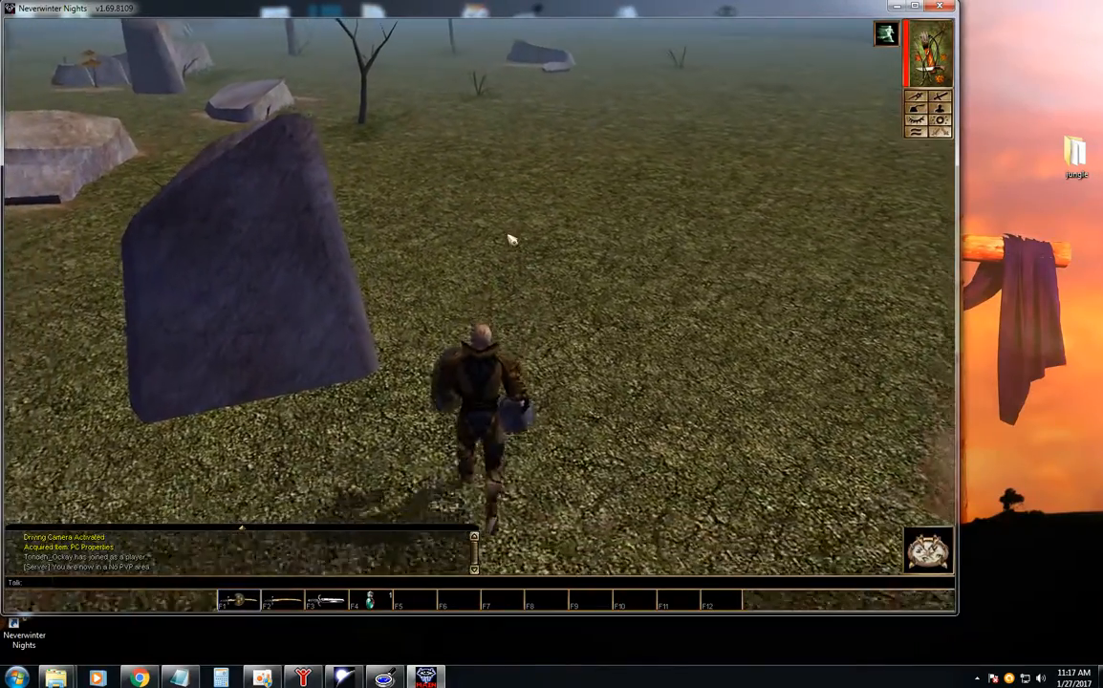
middle_click_drag(501, 222, 498, 219)
key("a")
key("w")
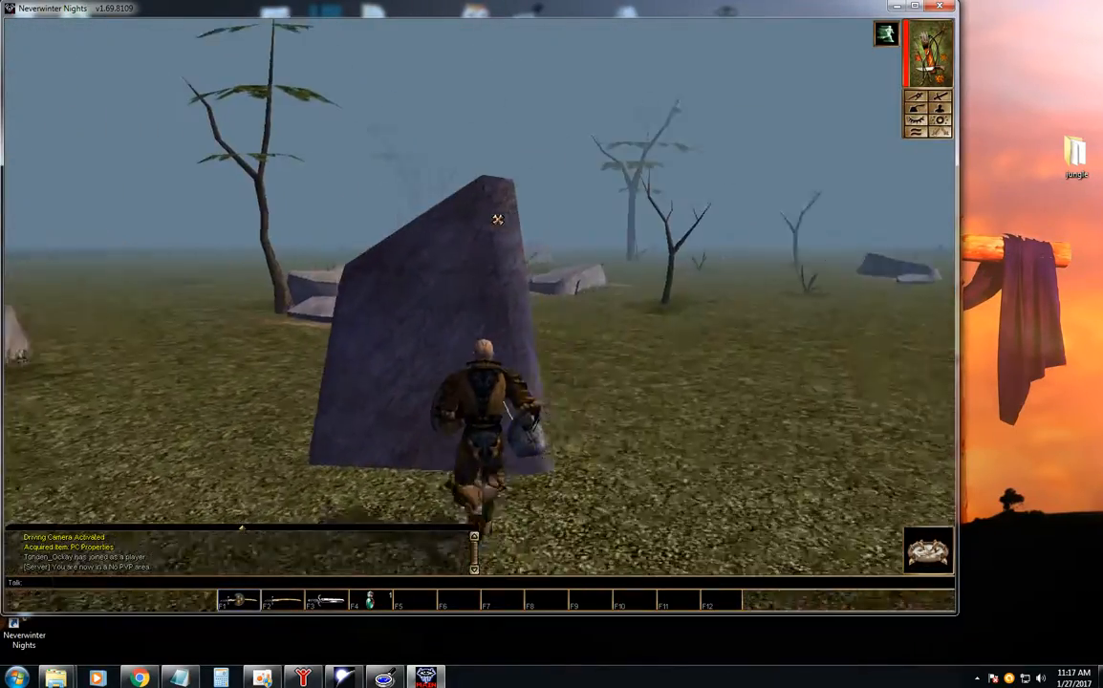
key("d")
middle_click_drag(498, 293, 498, 292)
key("a")
key("w")
key("d")
key("d")
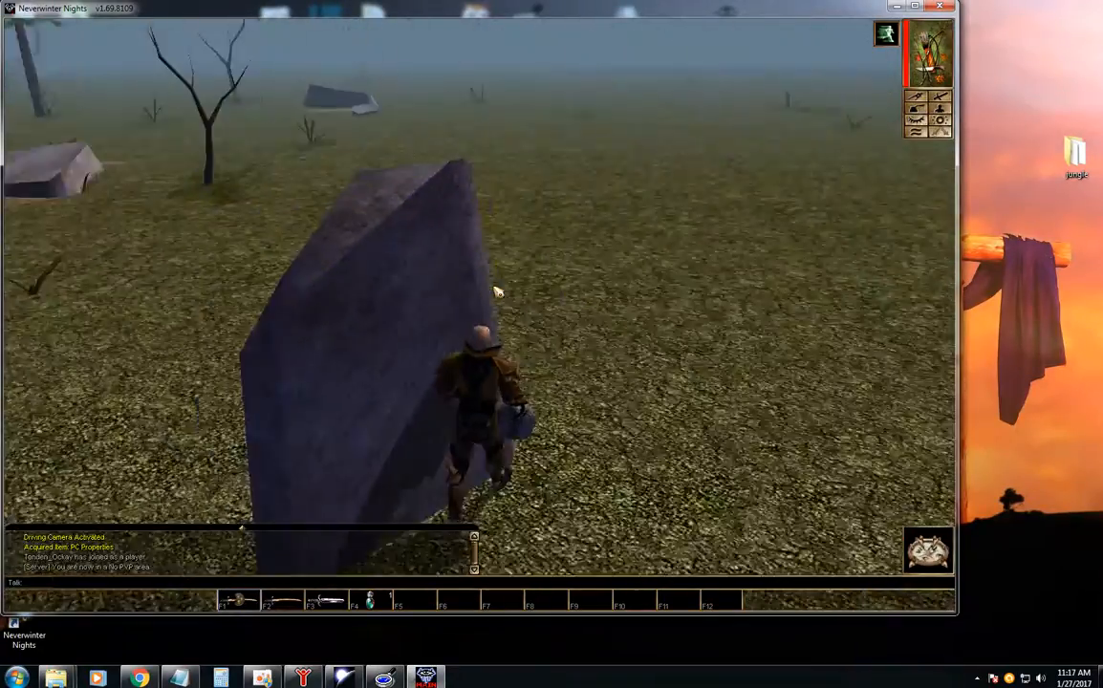
Circle the tall custom rock again with the character, running against its faces and edges to check the walkmesh and shading.
key("s")
key("a")
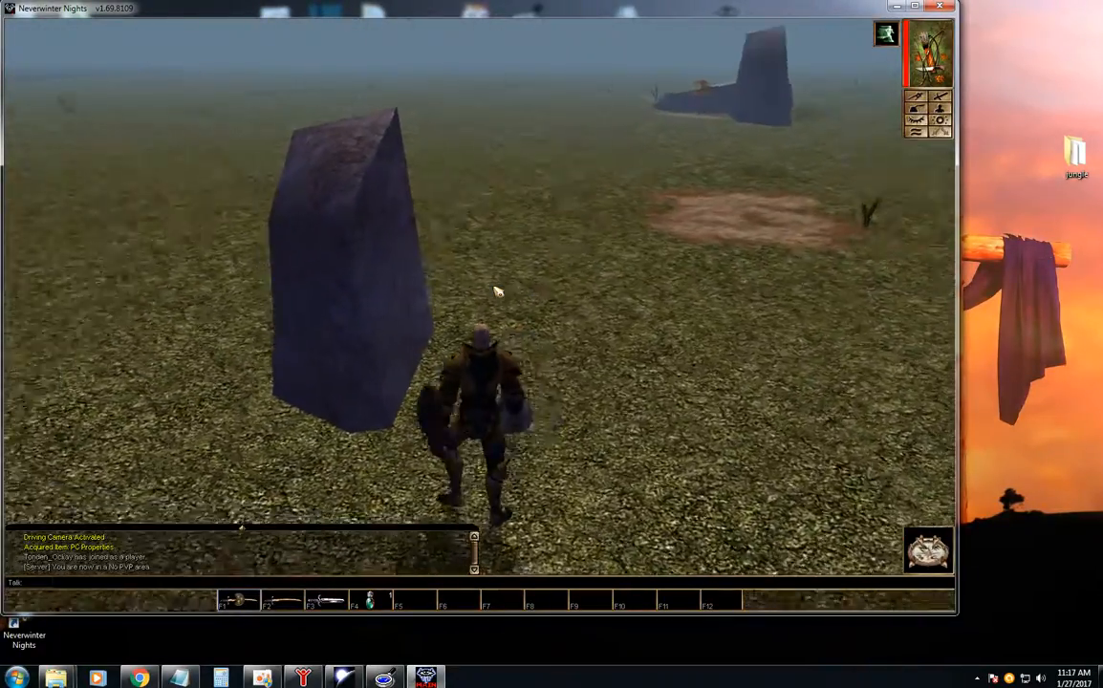
key("w")
key("d")
key("w")
key("d")
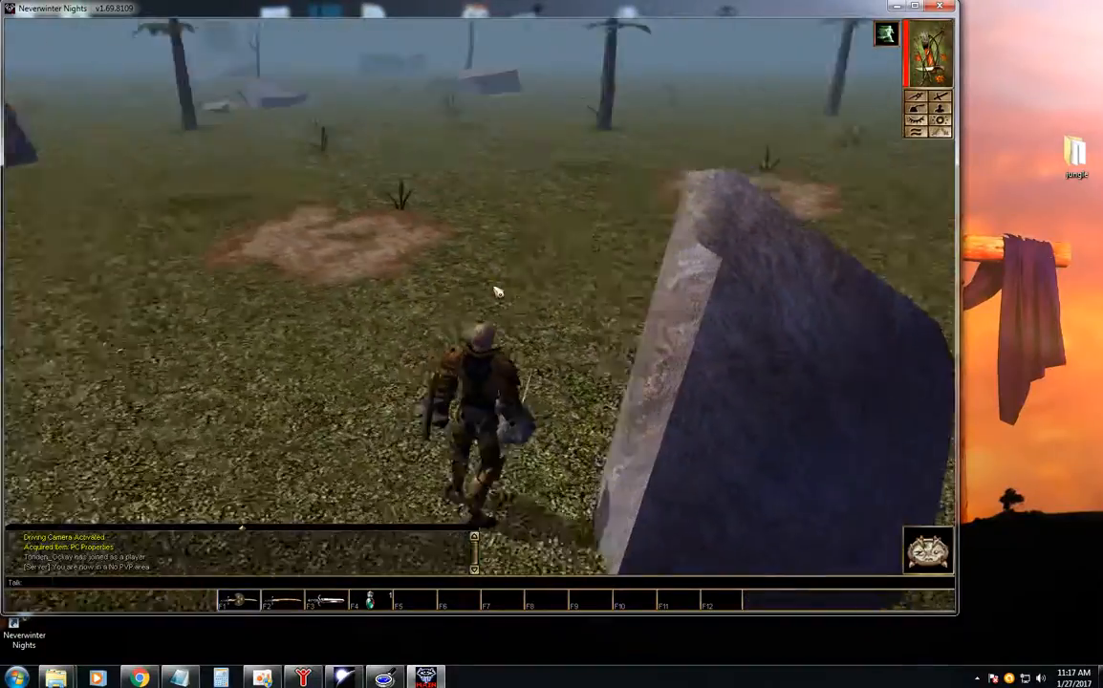
key("w")
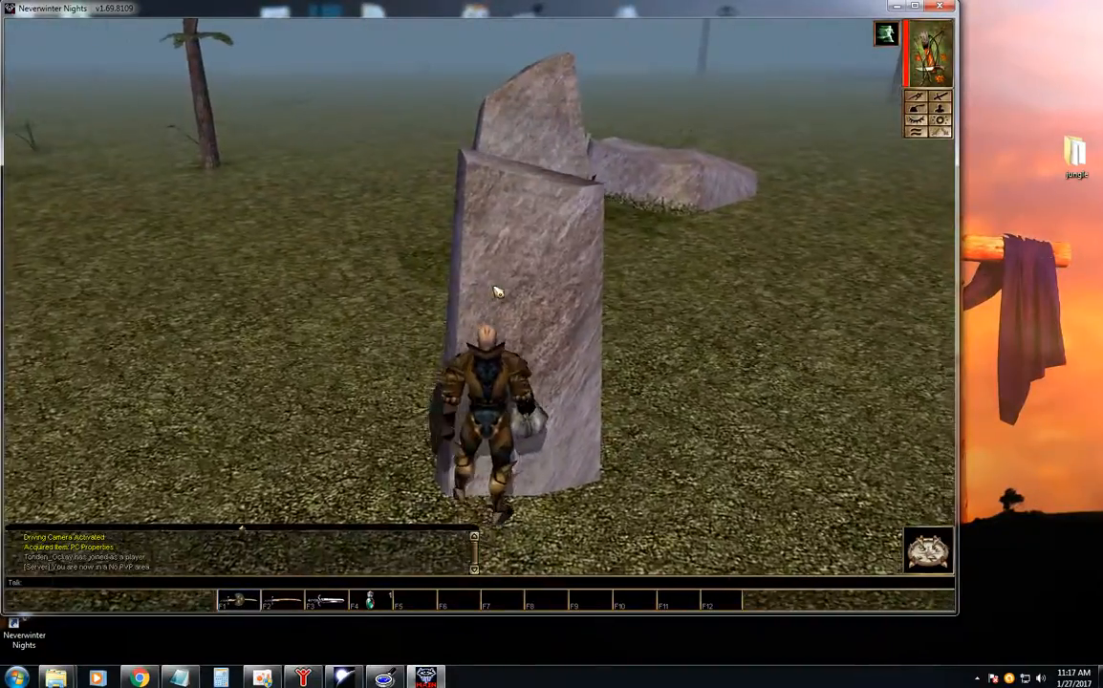
key("a")
key("s")
key("w")
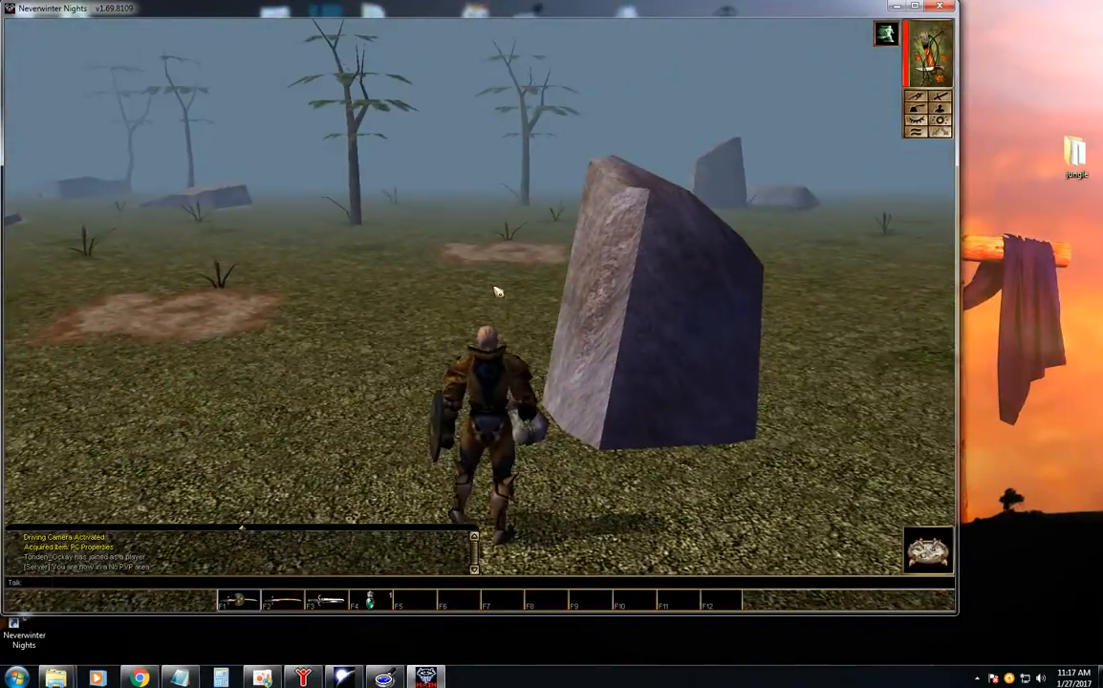
key("d")
key("w")
key("d")
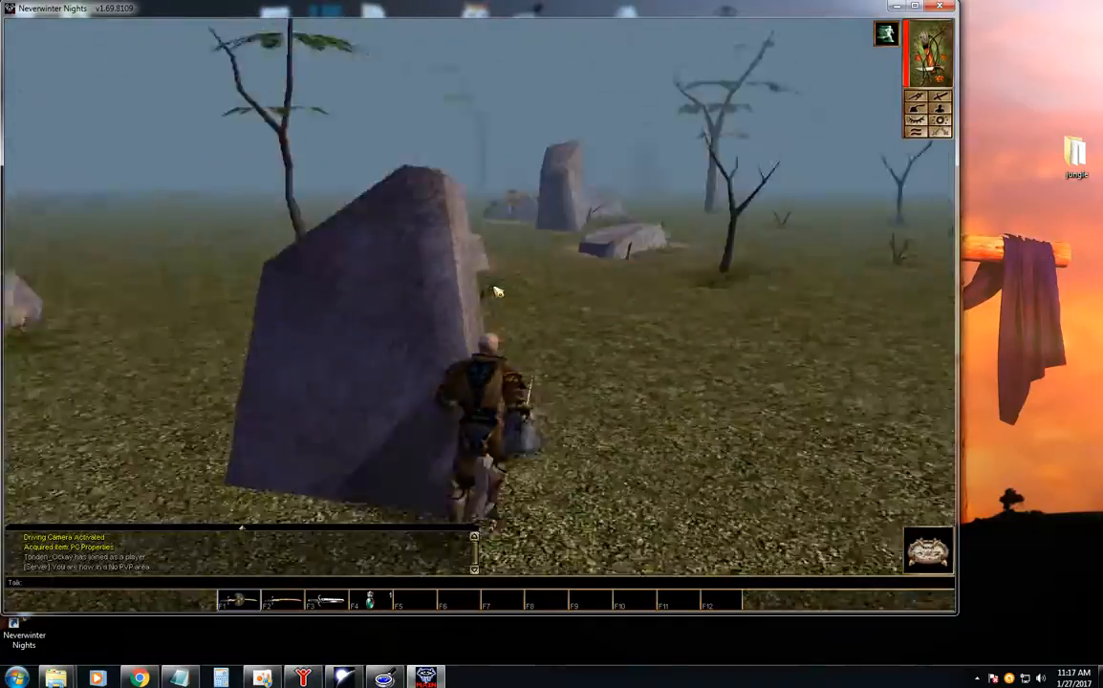
key("s")
key("a")
key("a")
key("w")
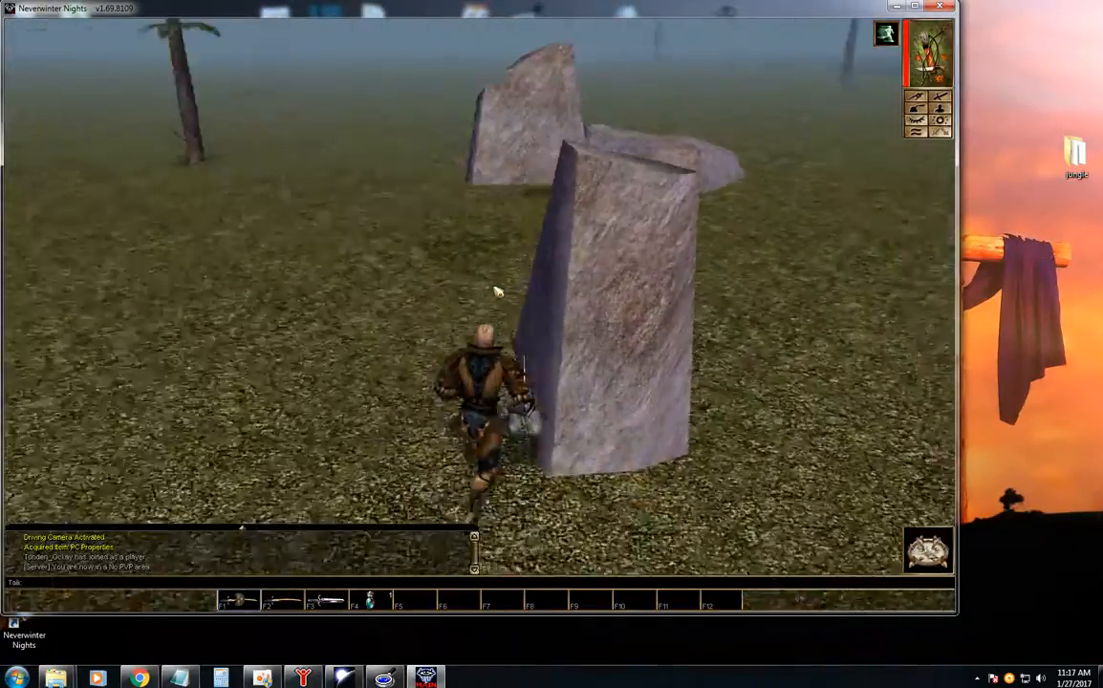
key("d")
key("s")
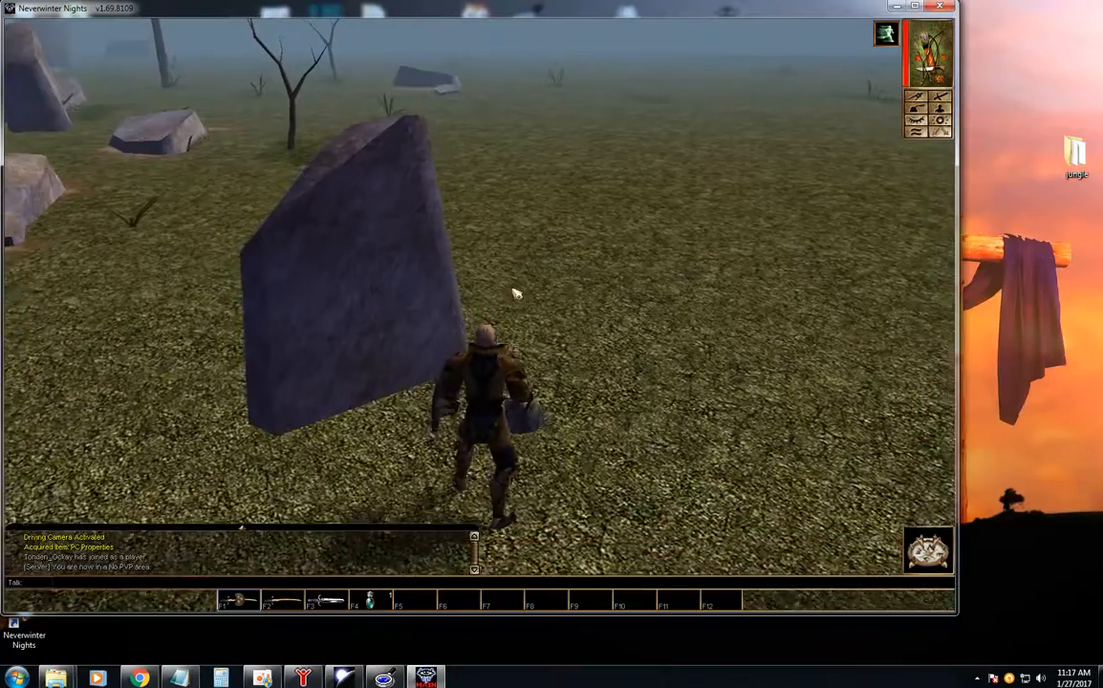
key("w")
key("d")
key("d")
key("s")
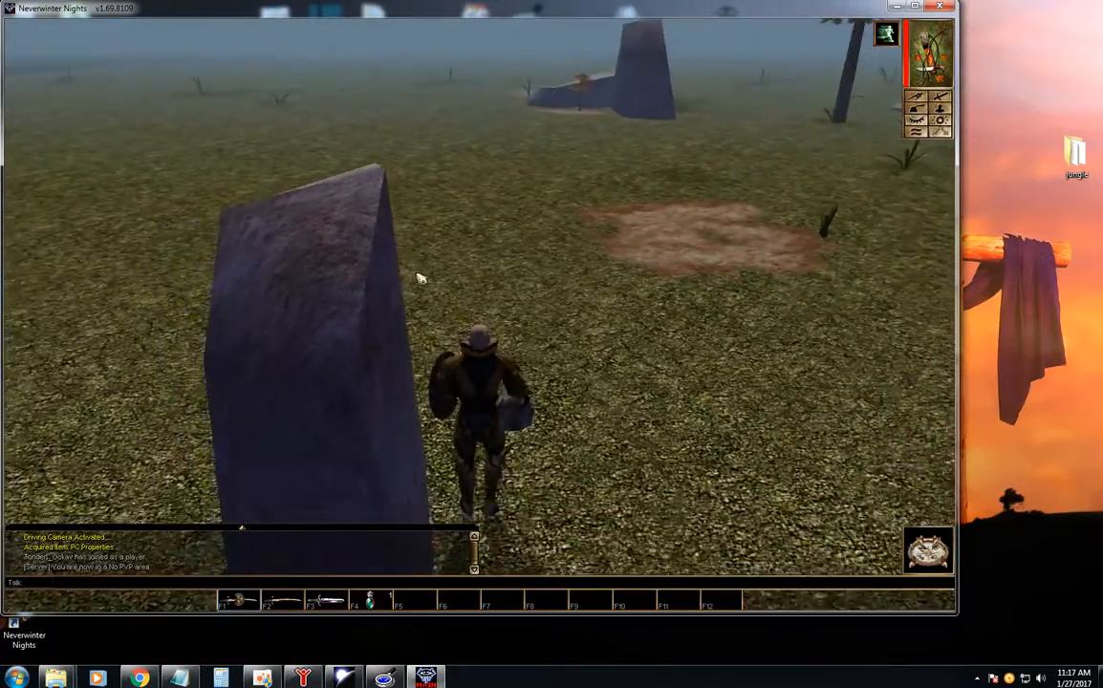
key("a")
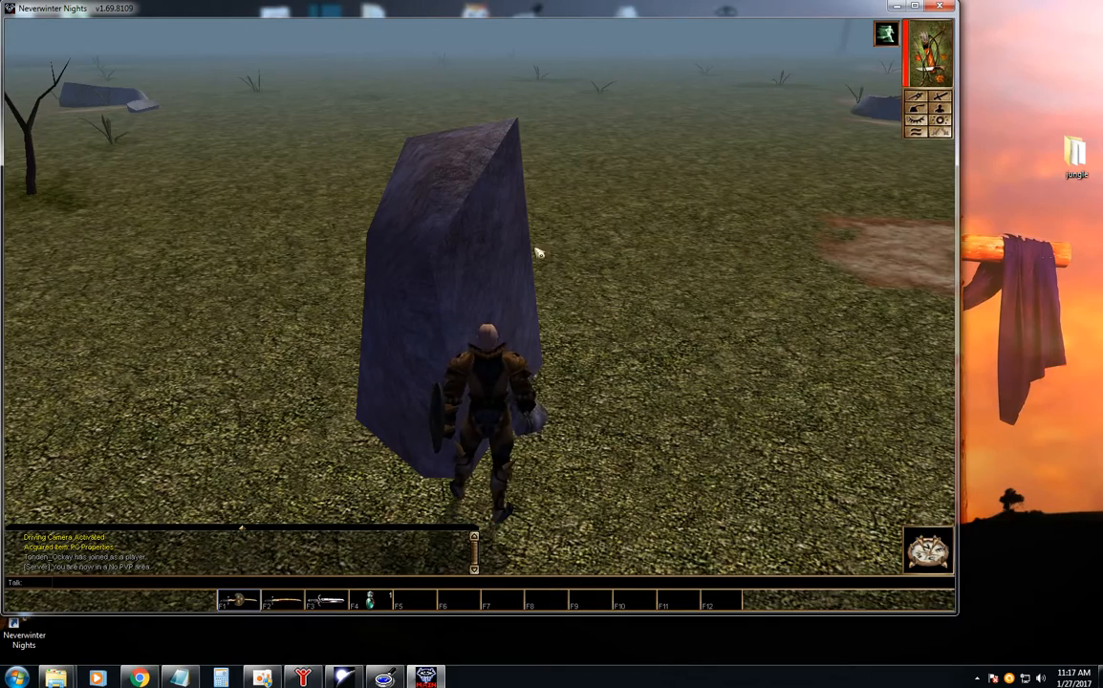
key("a")
key("d")
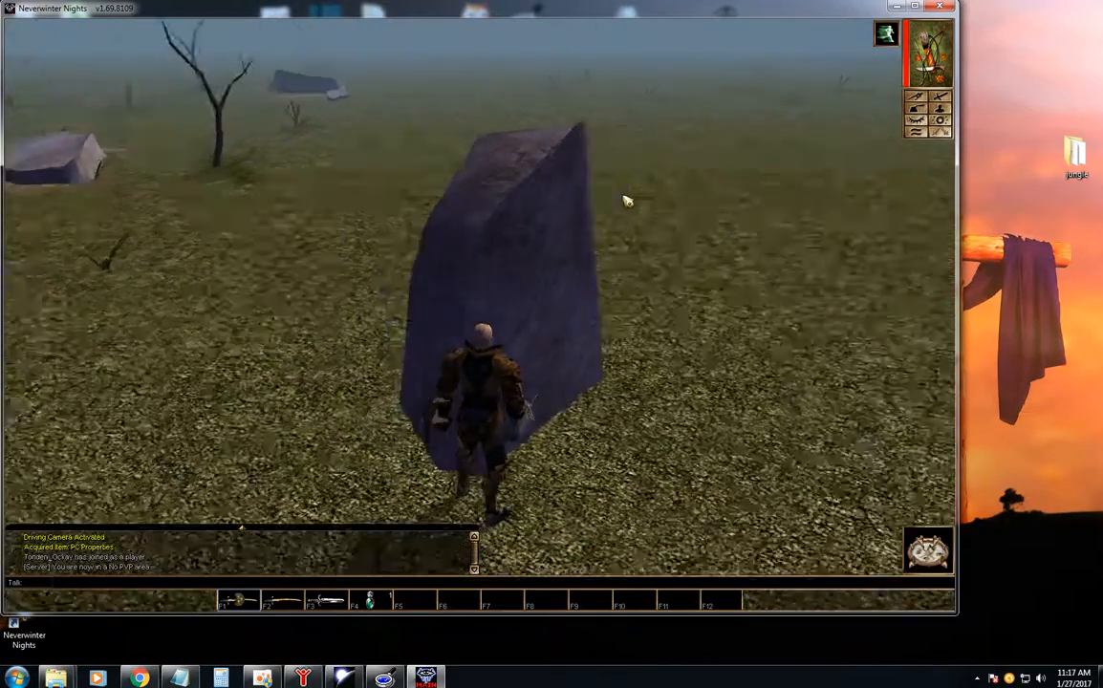
Exit the test game completely and minimize the ttr01 text file and the Rural folder windows to clear the desktop.
key("Escape")
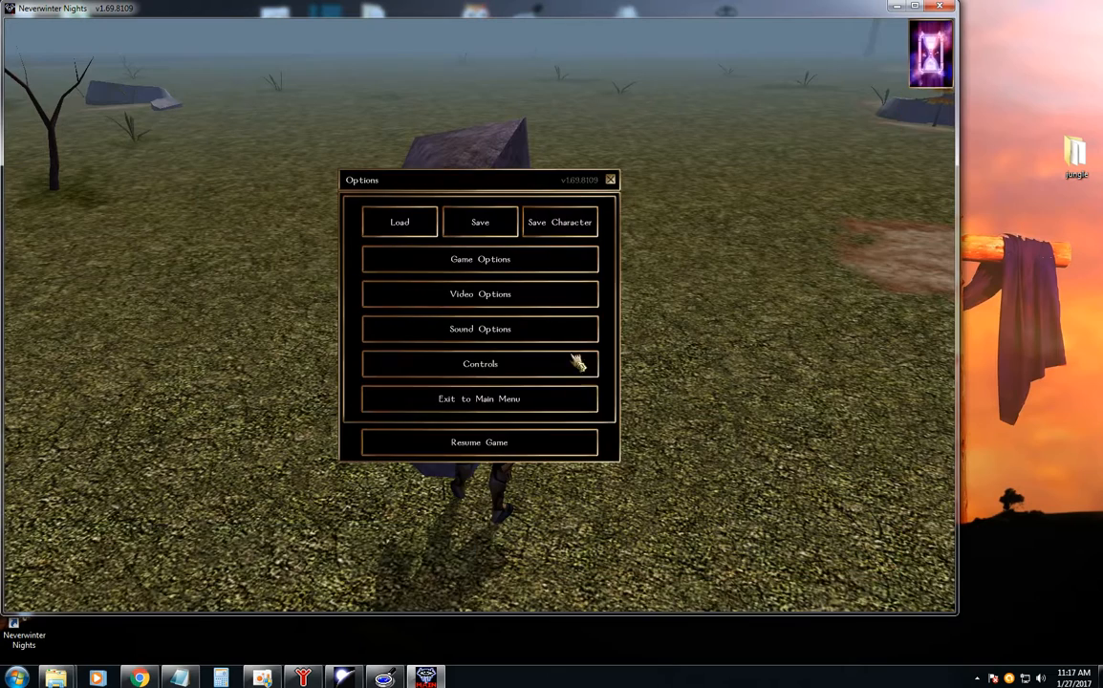
left_click(425, 409)
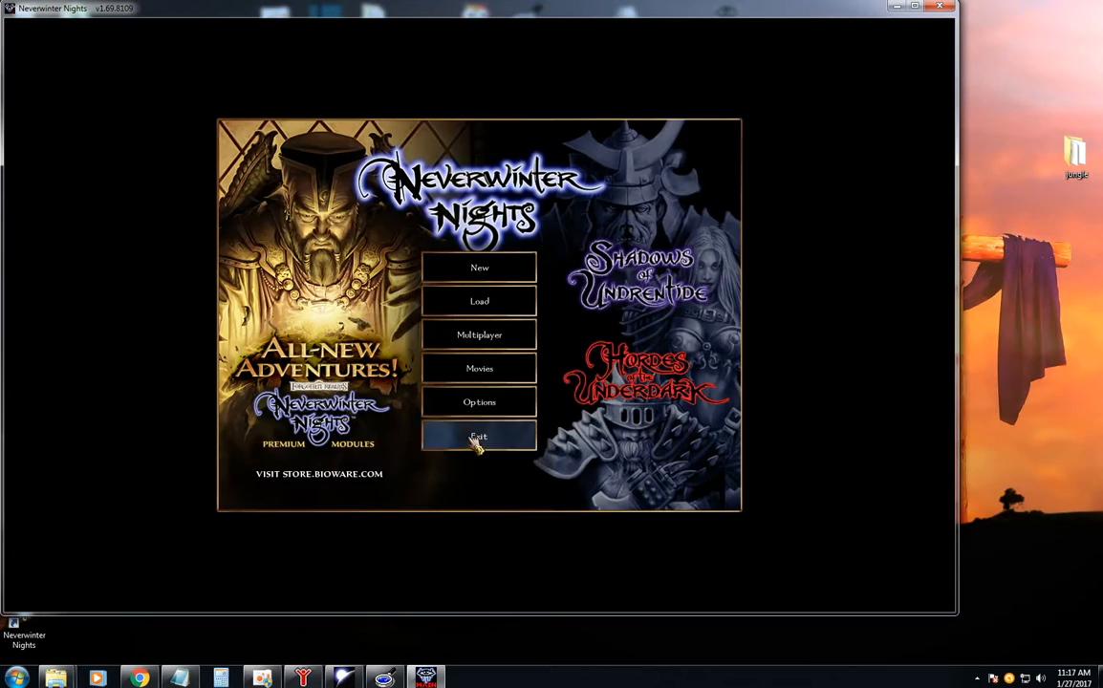
left_click(445, 439)
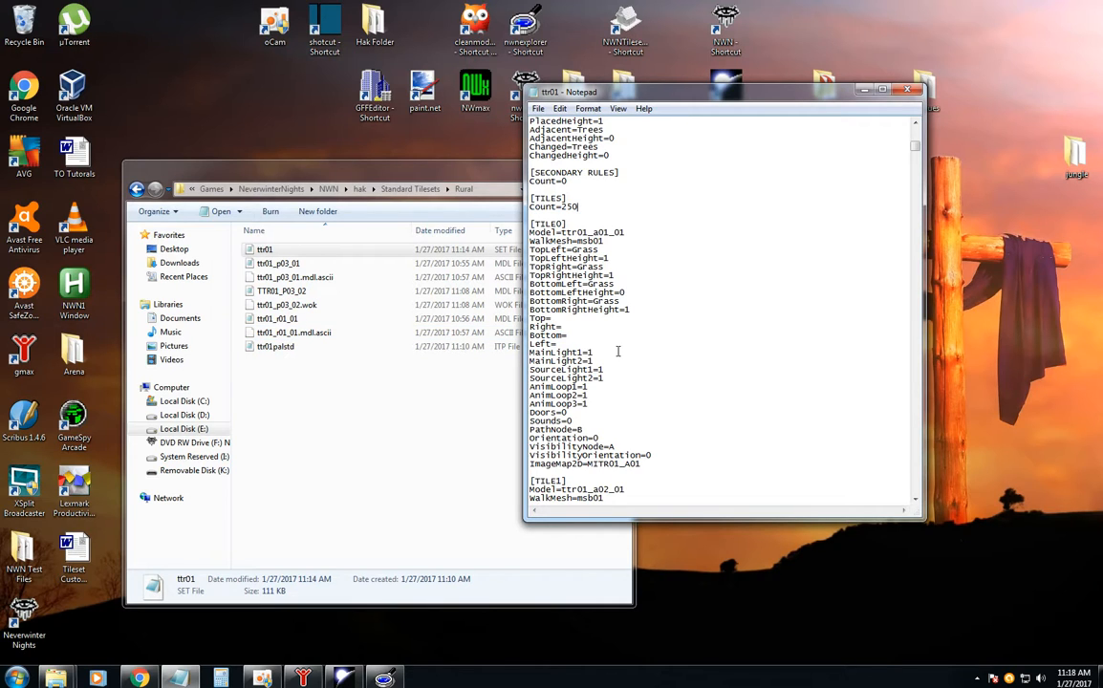
left_click(863, 89)
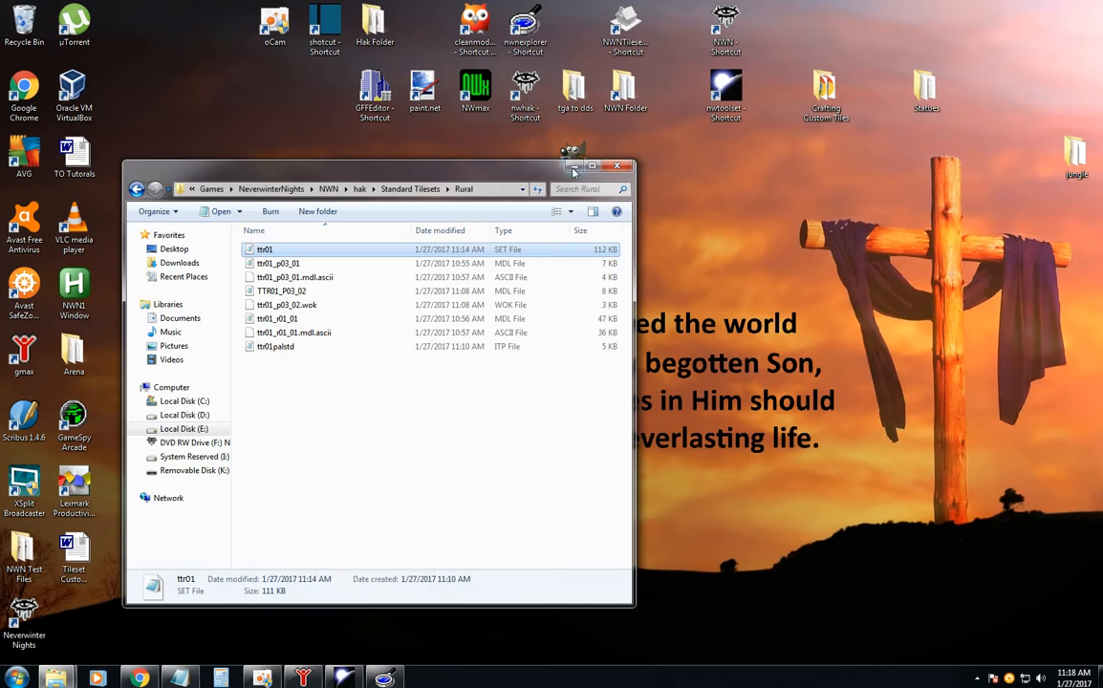
left_click(572, 167)
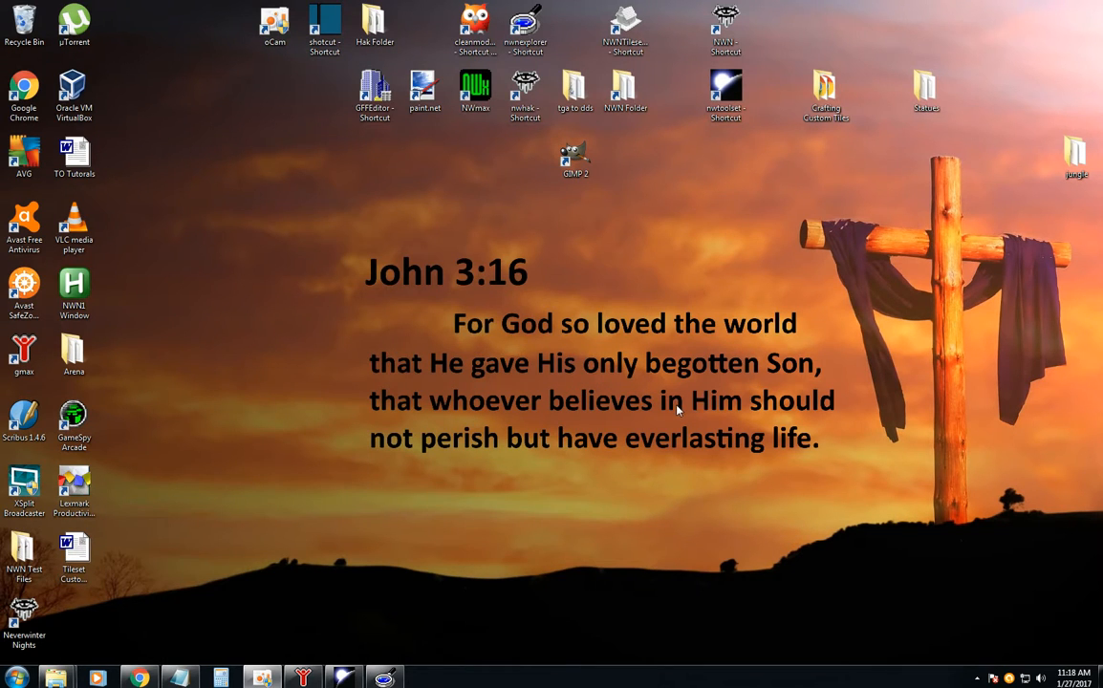